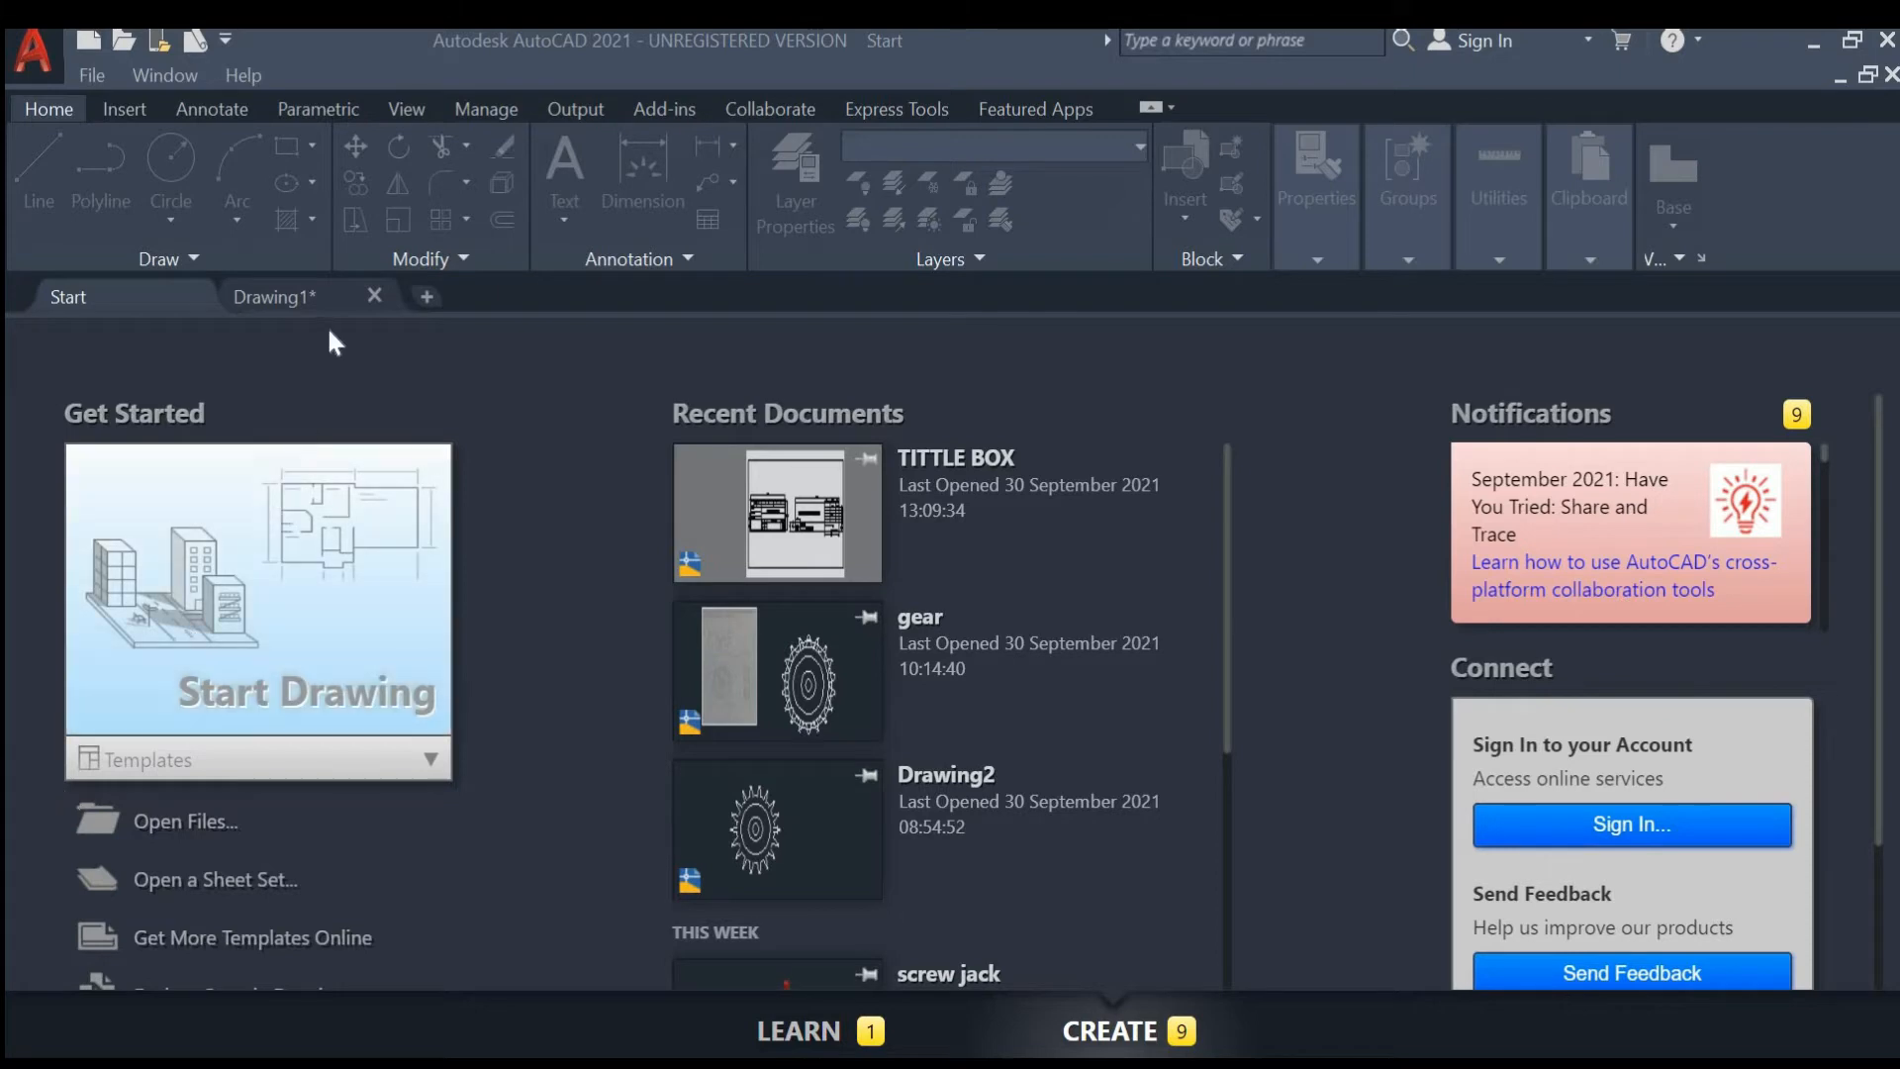
# - Configure the drawing units with millimetres as insertion scale and a length precision of two decimal places
pyautogui.click(294, 297)
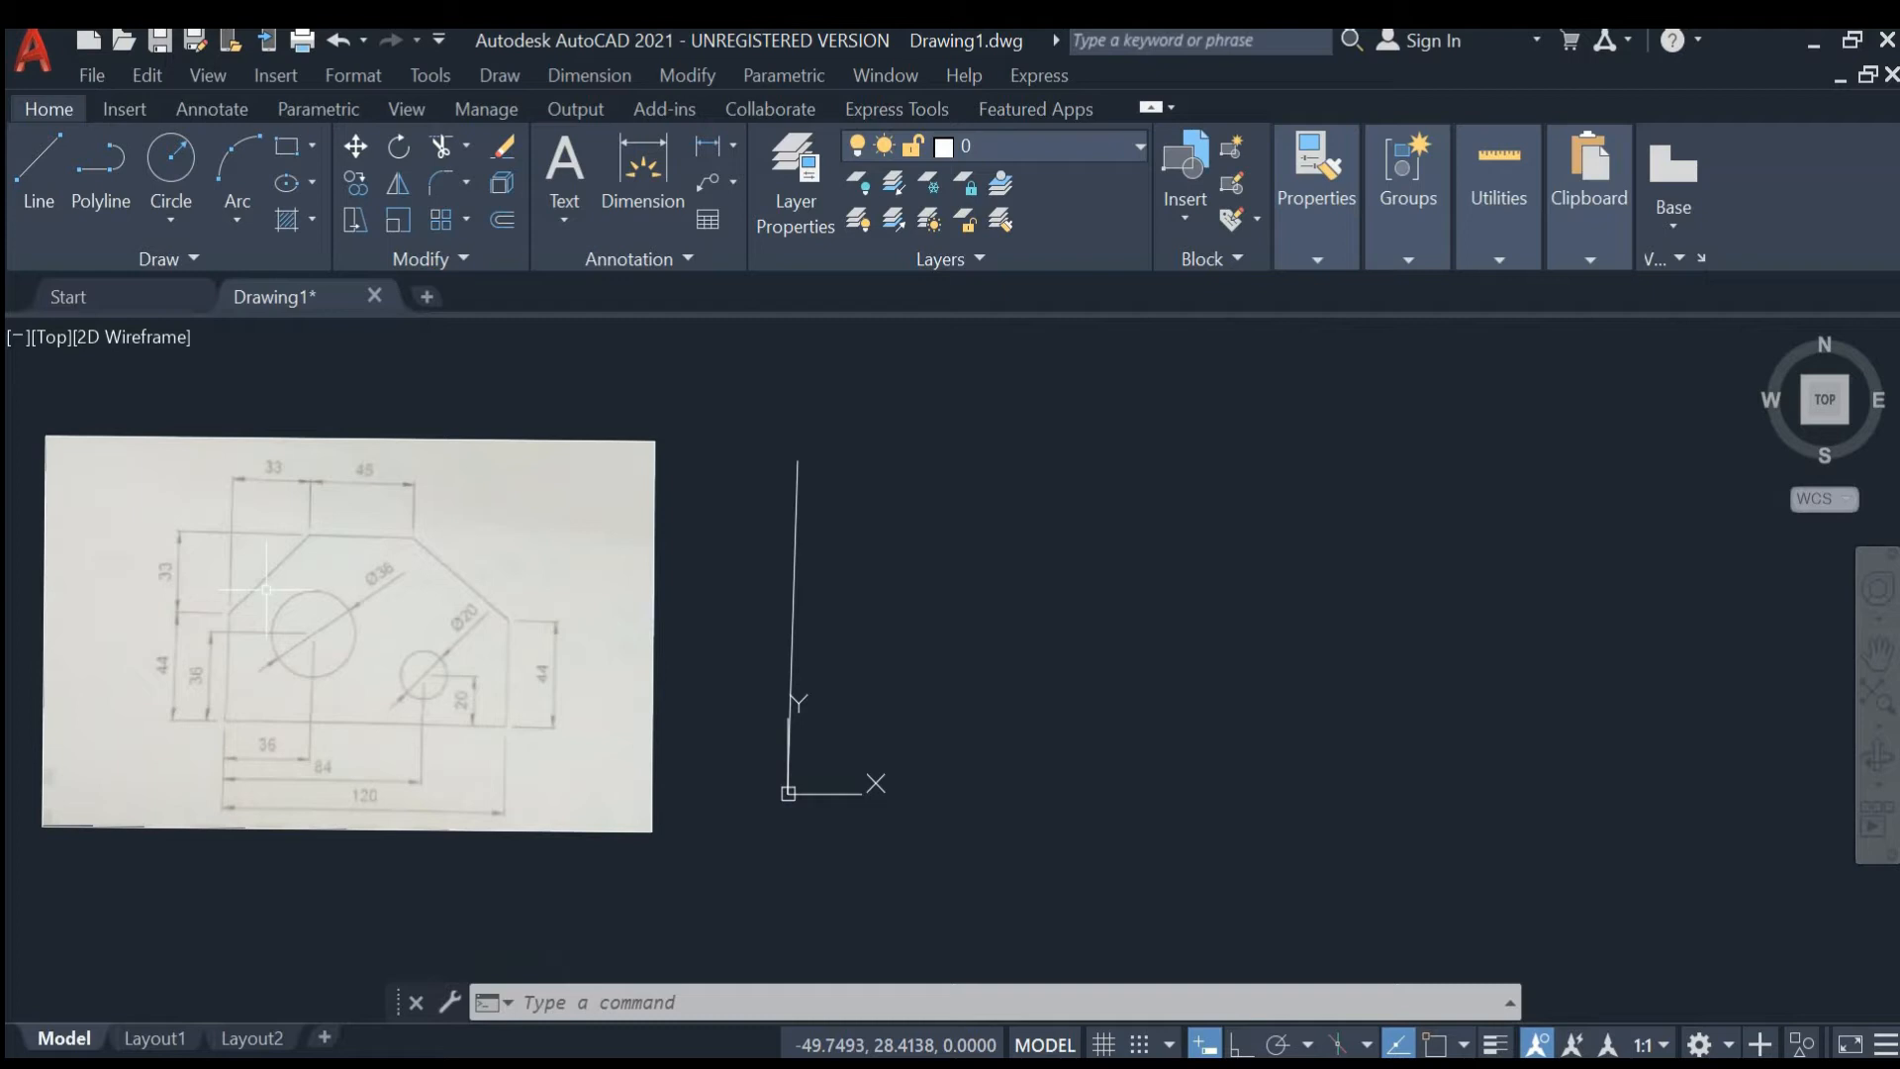
pyautogui.write('UN')
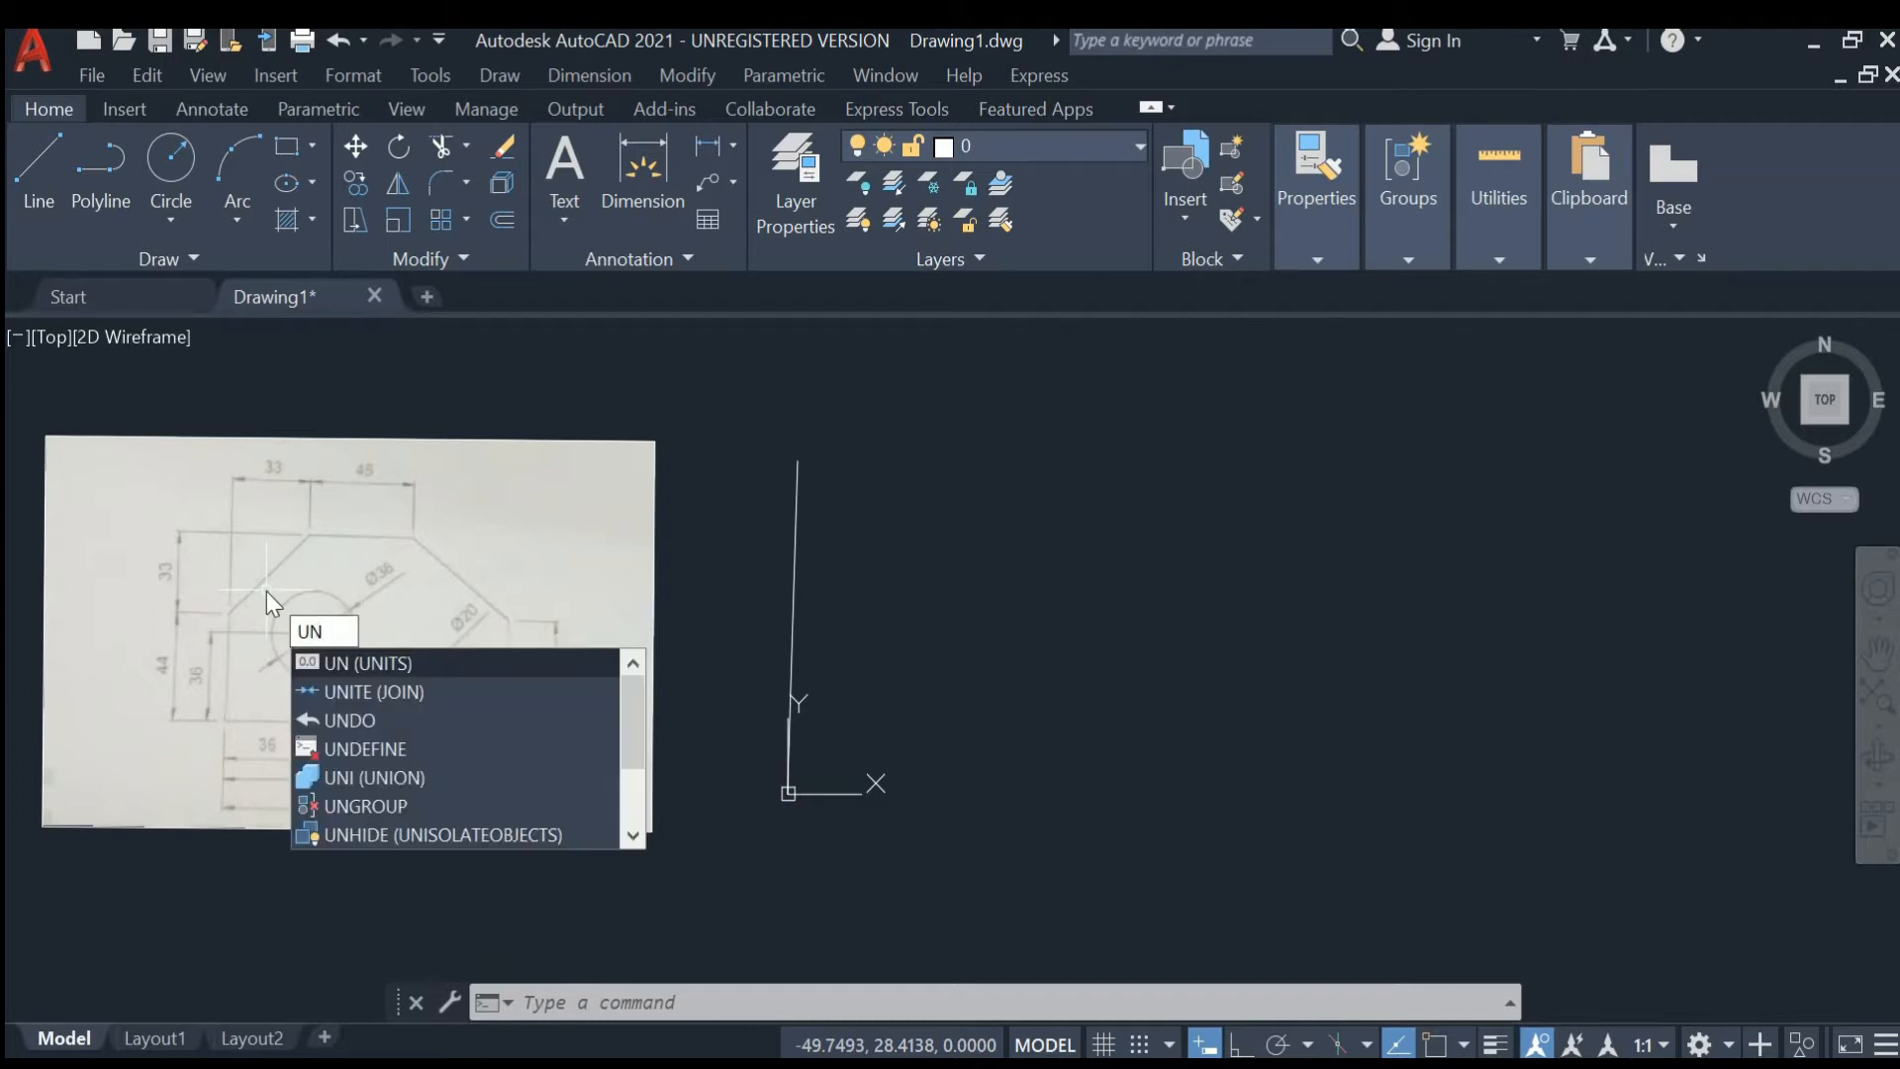
pyautogui.press('Return')
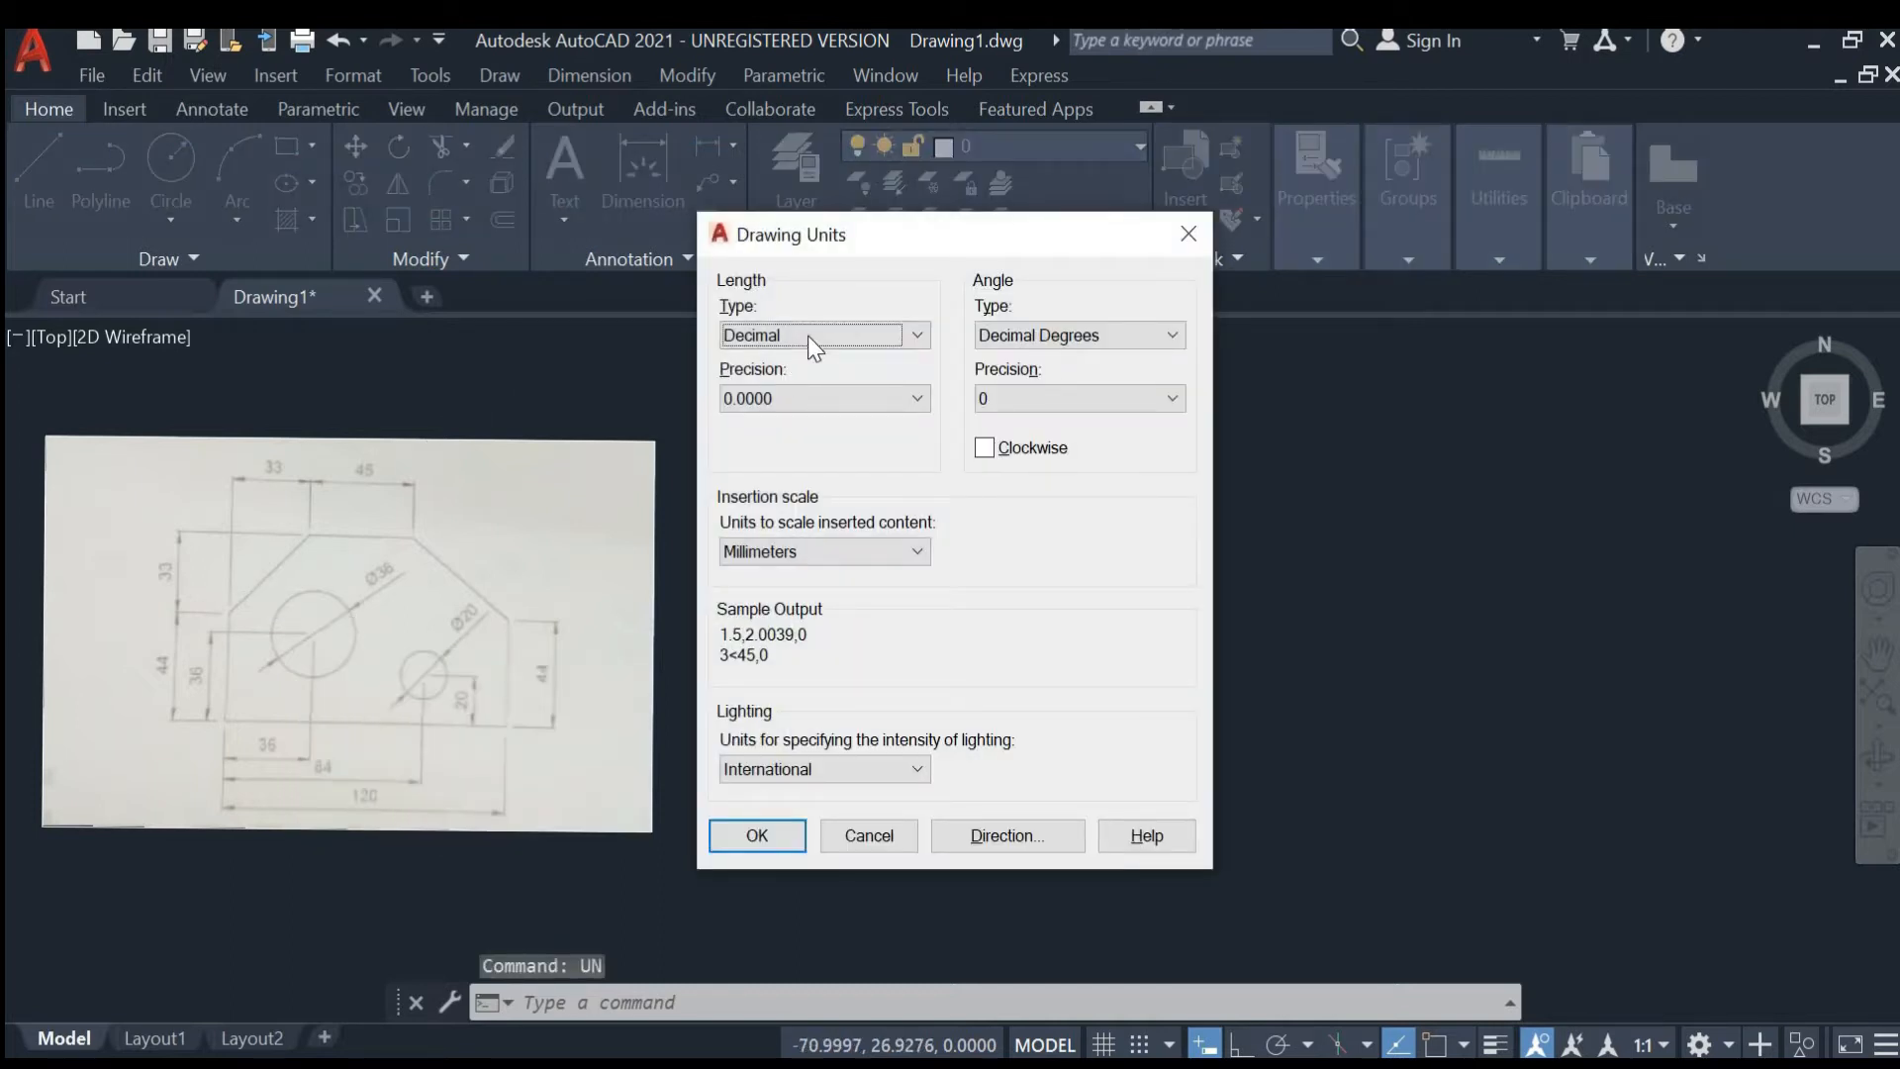
pyautogui.click(798, 552)
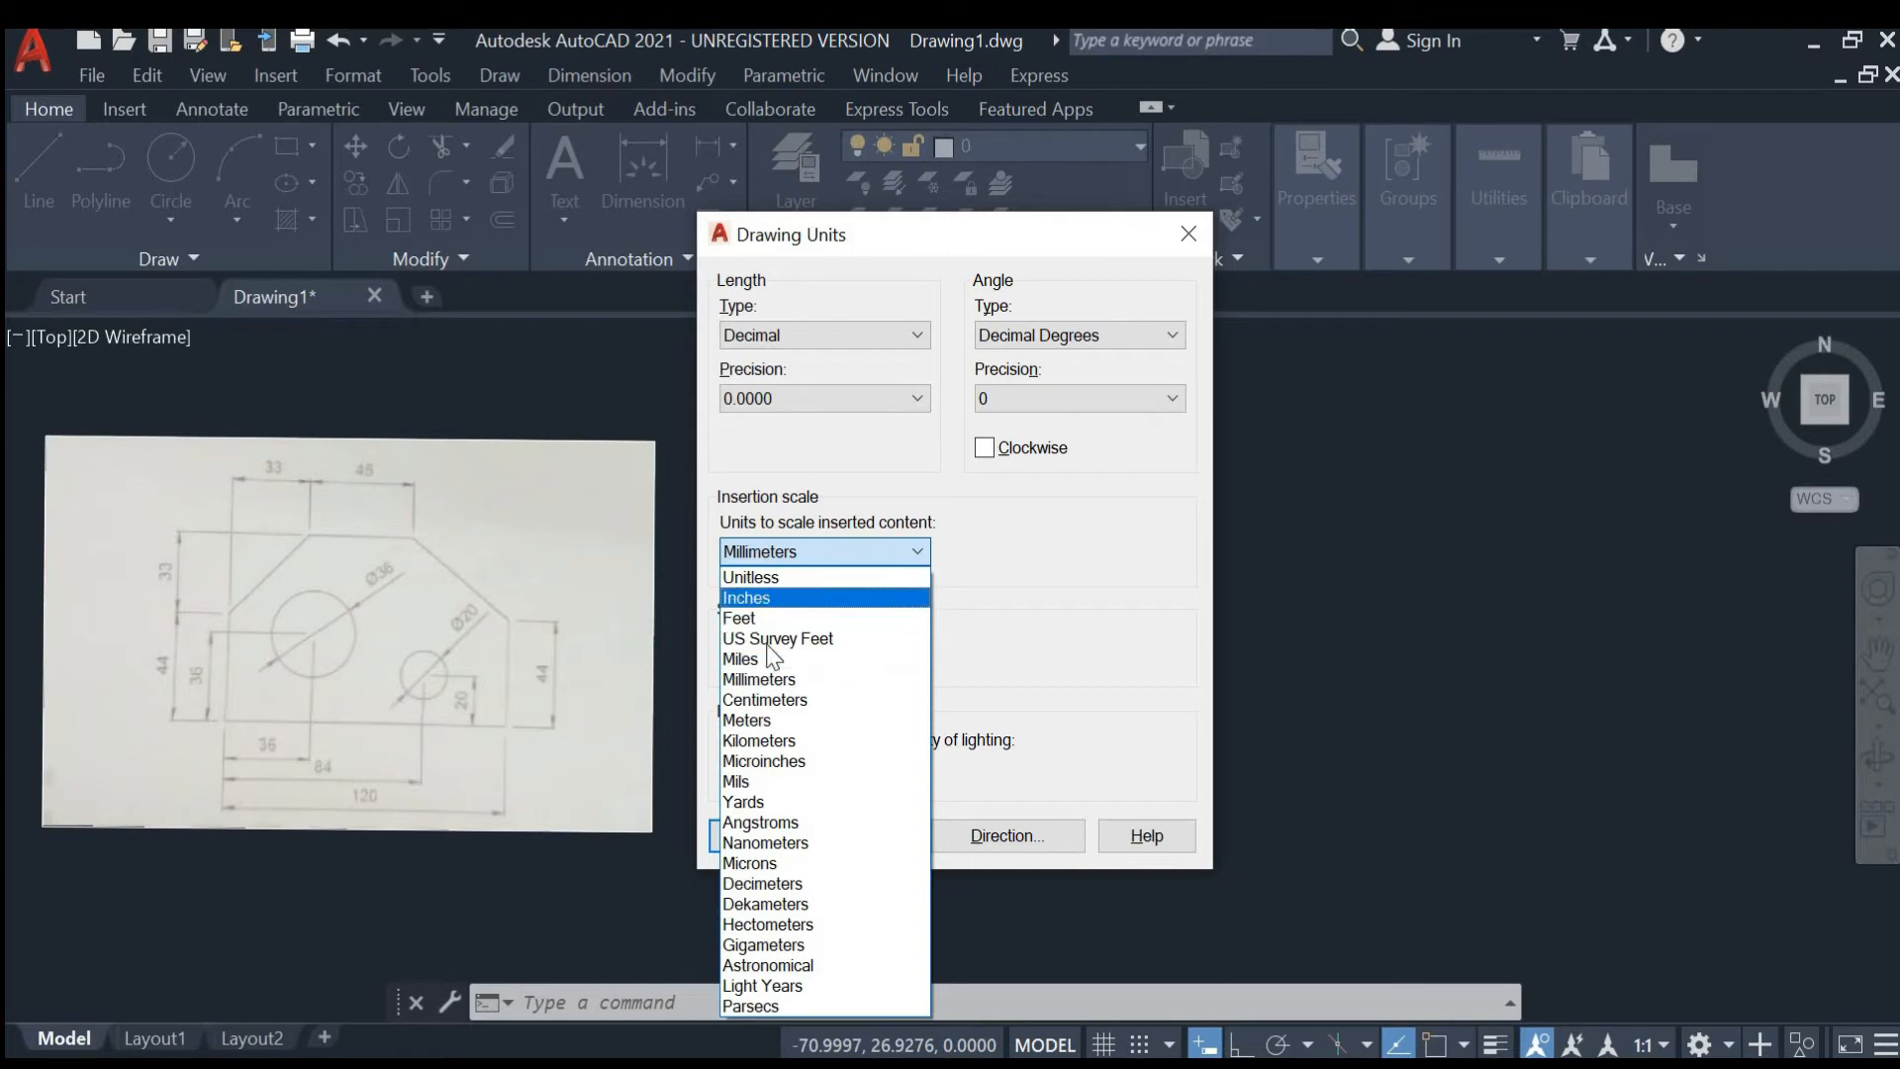
pyautogui.click(799, 680)
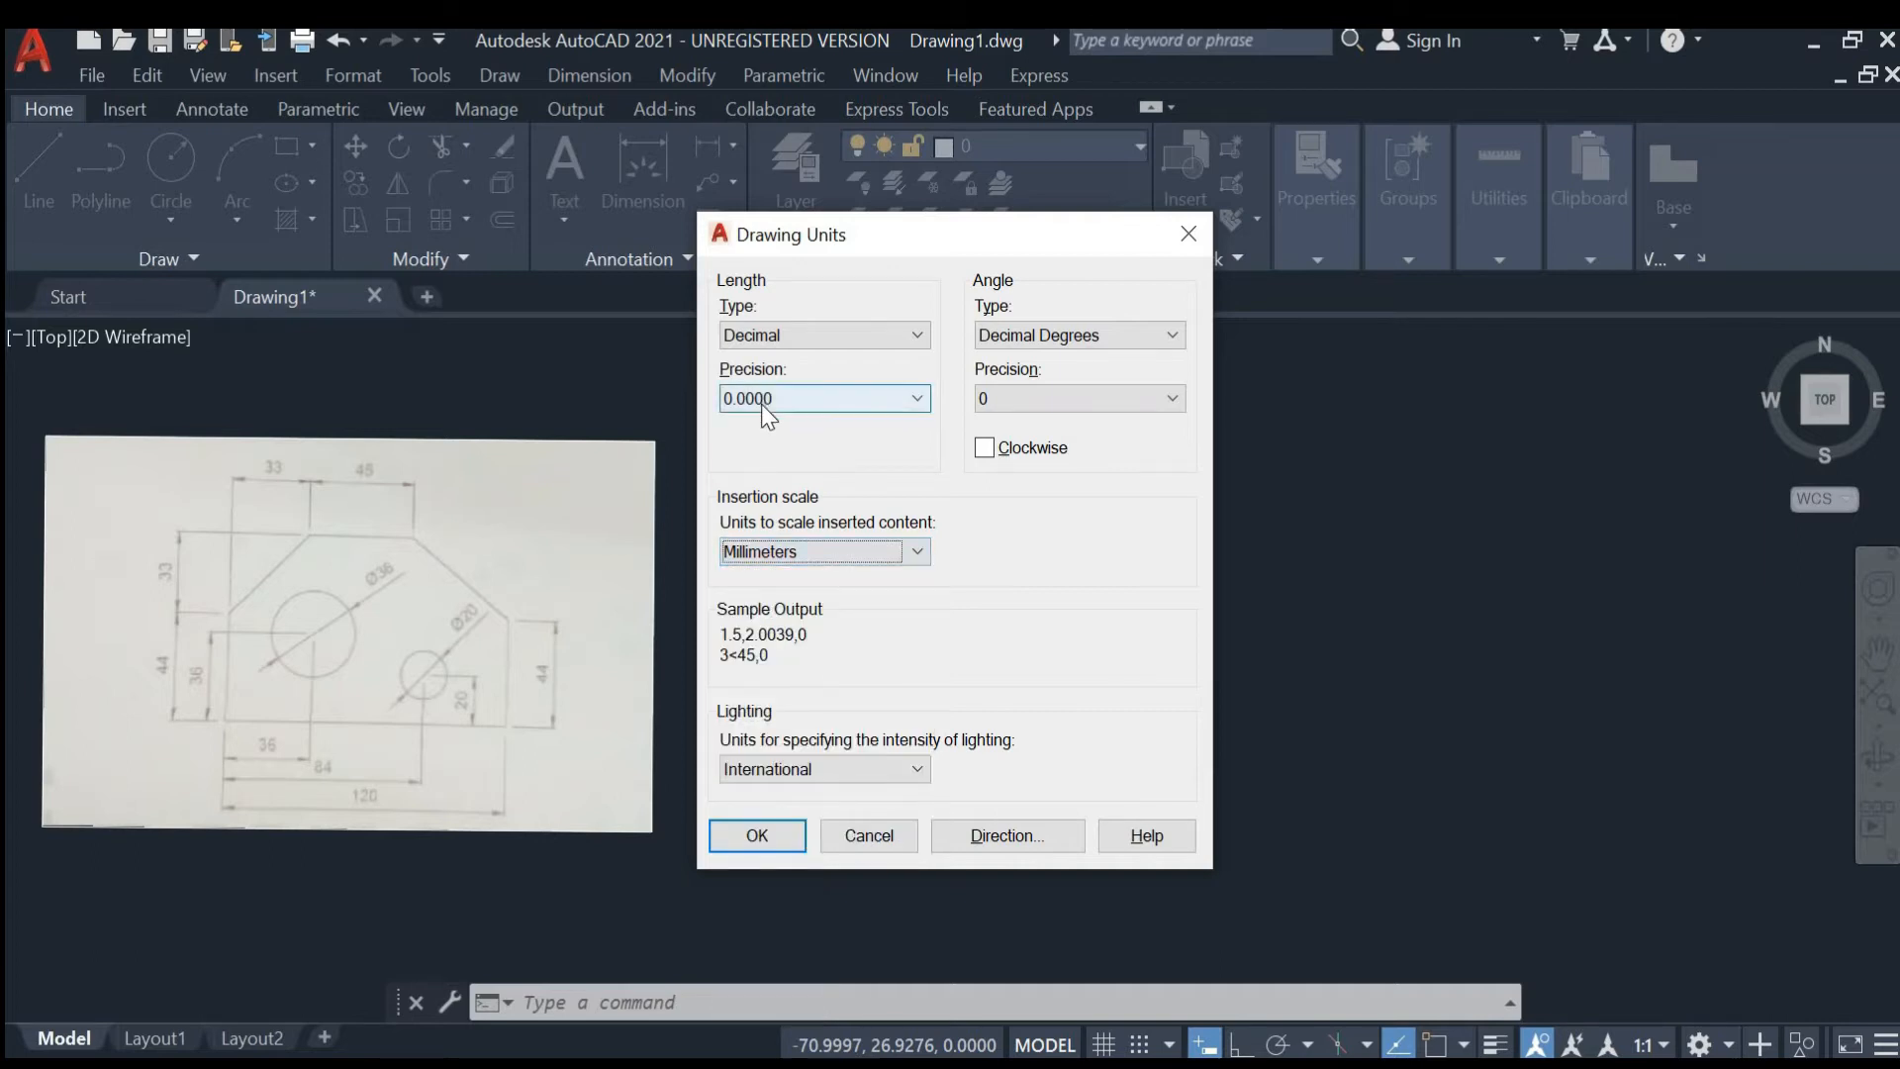
pyautogui.click(762, 404)
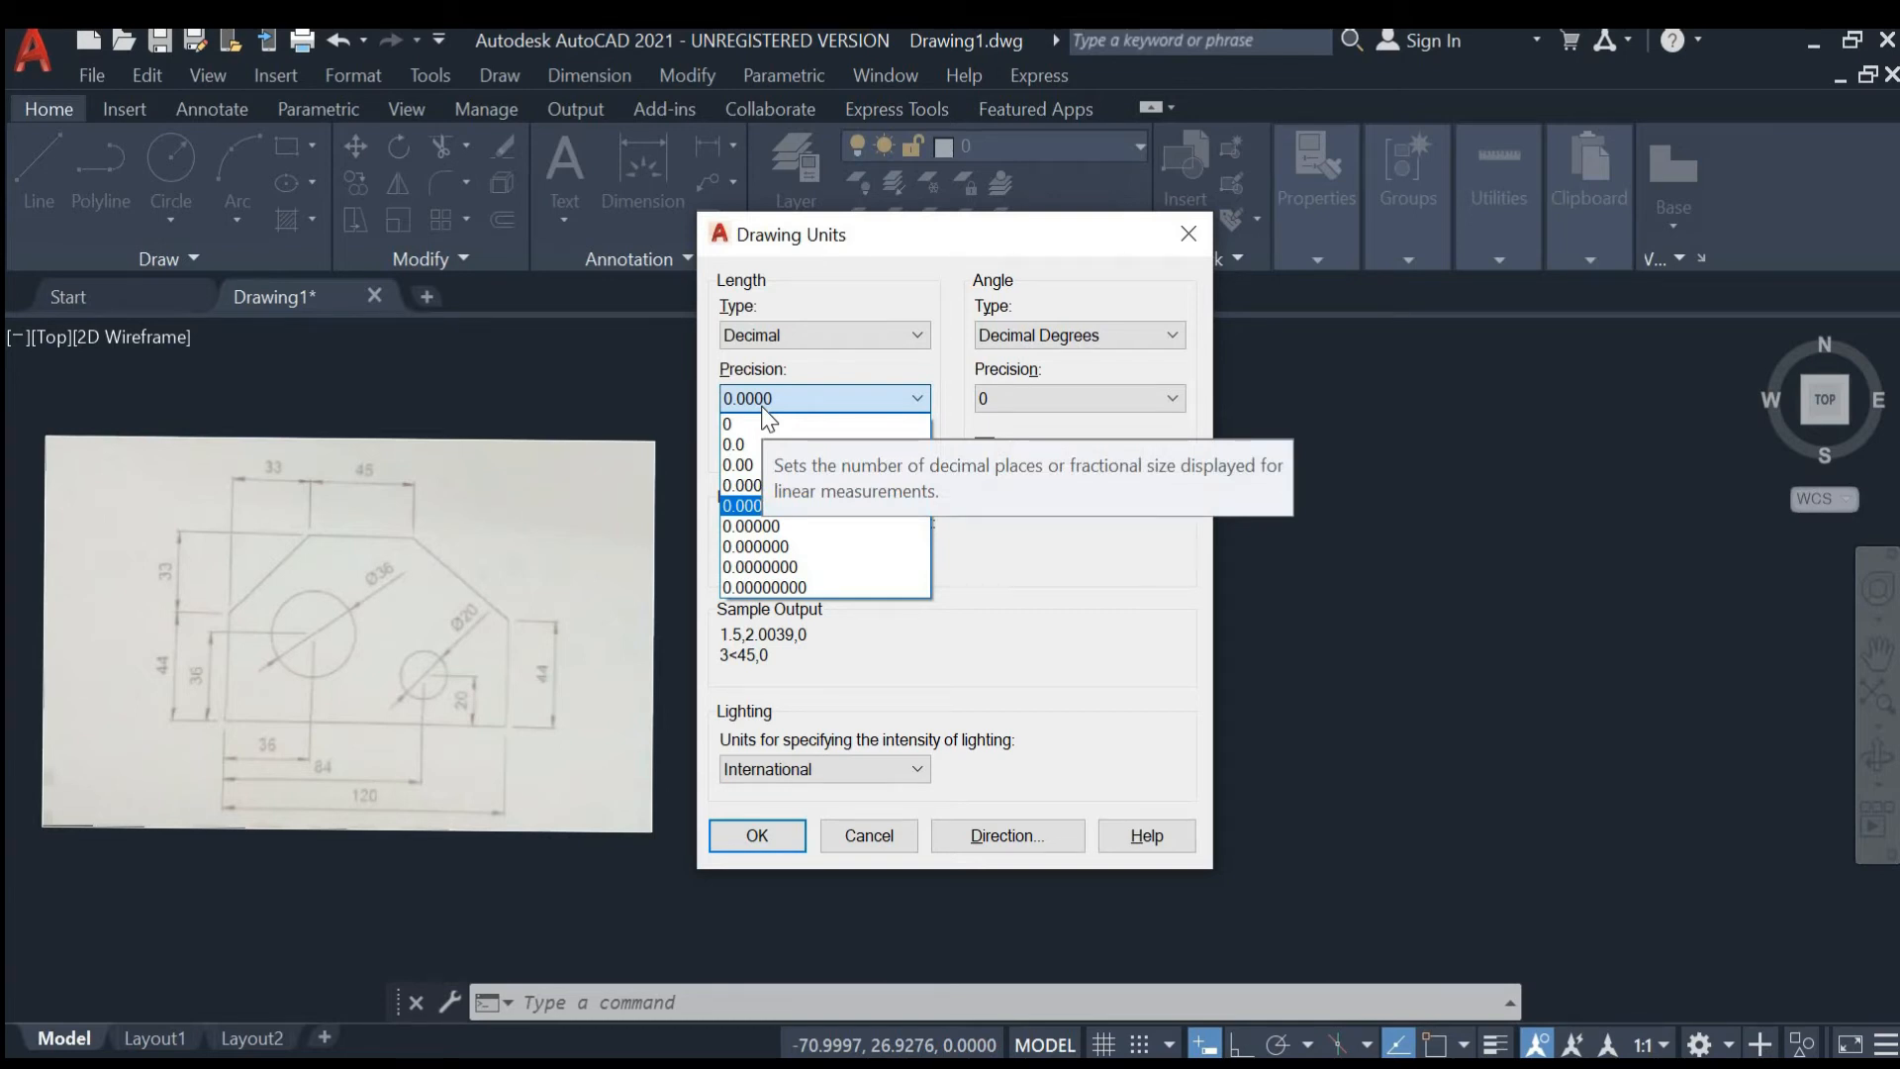
pyautogui.click(773, 467)
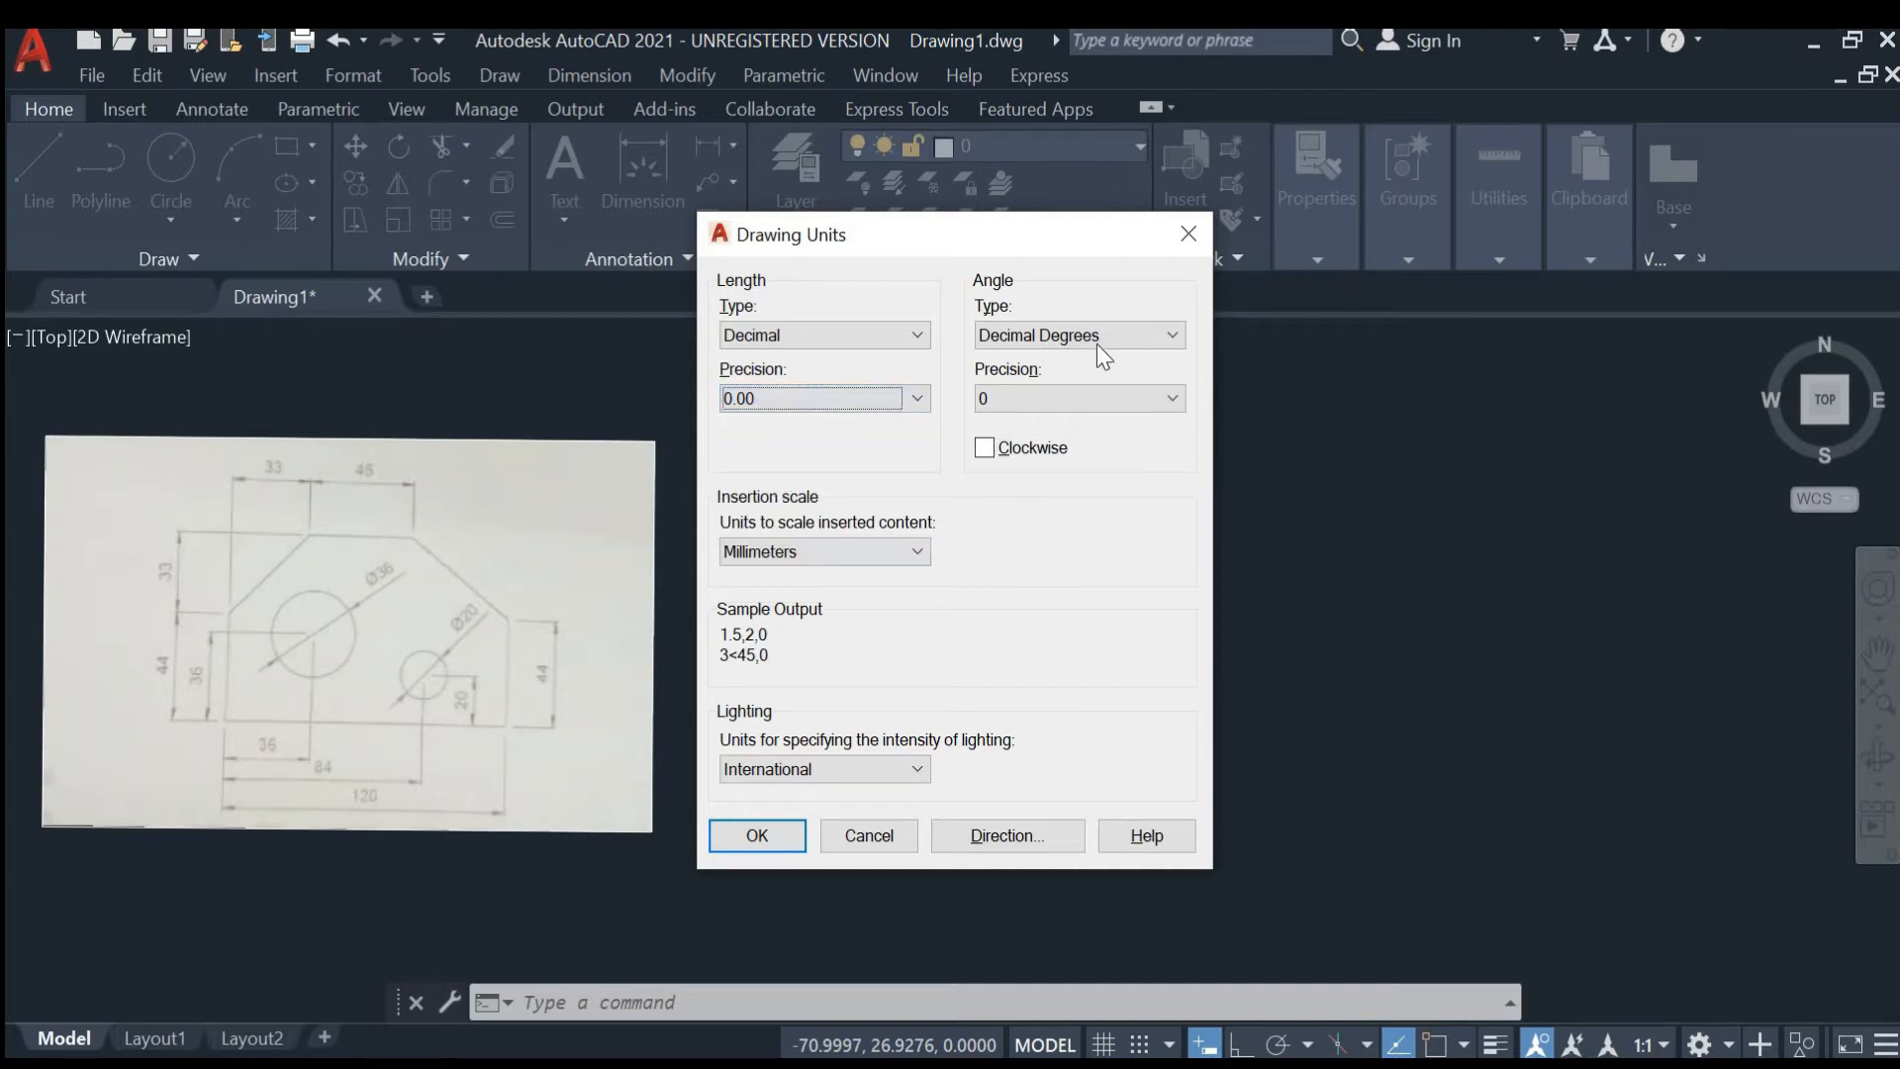
pyautogui.click(758, 835)
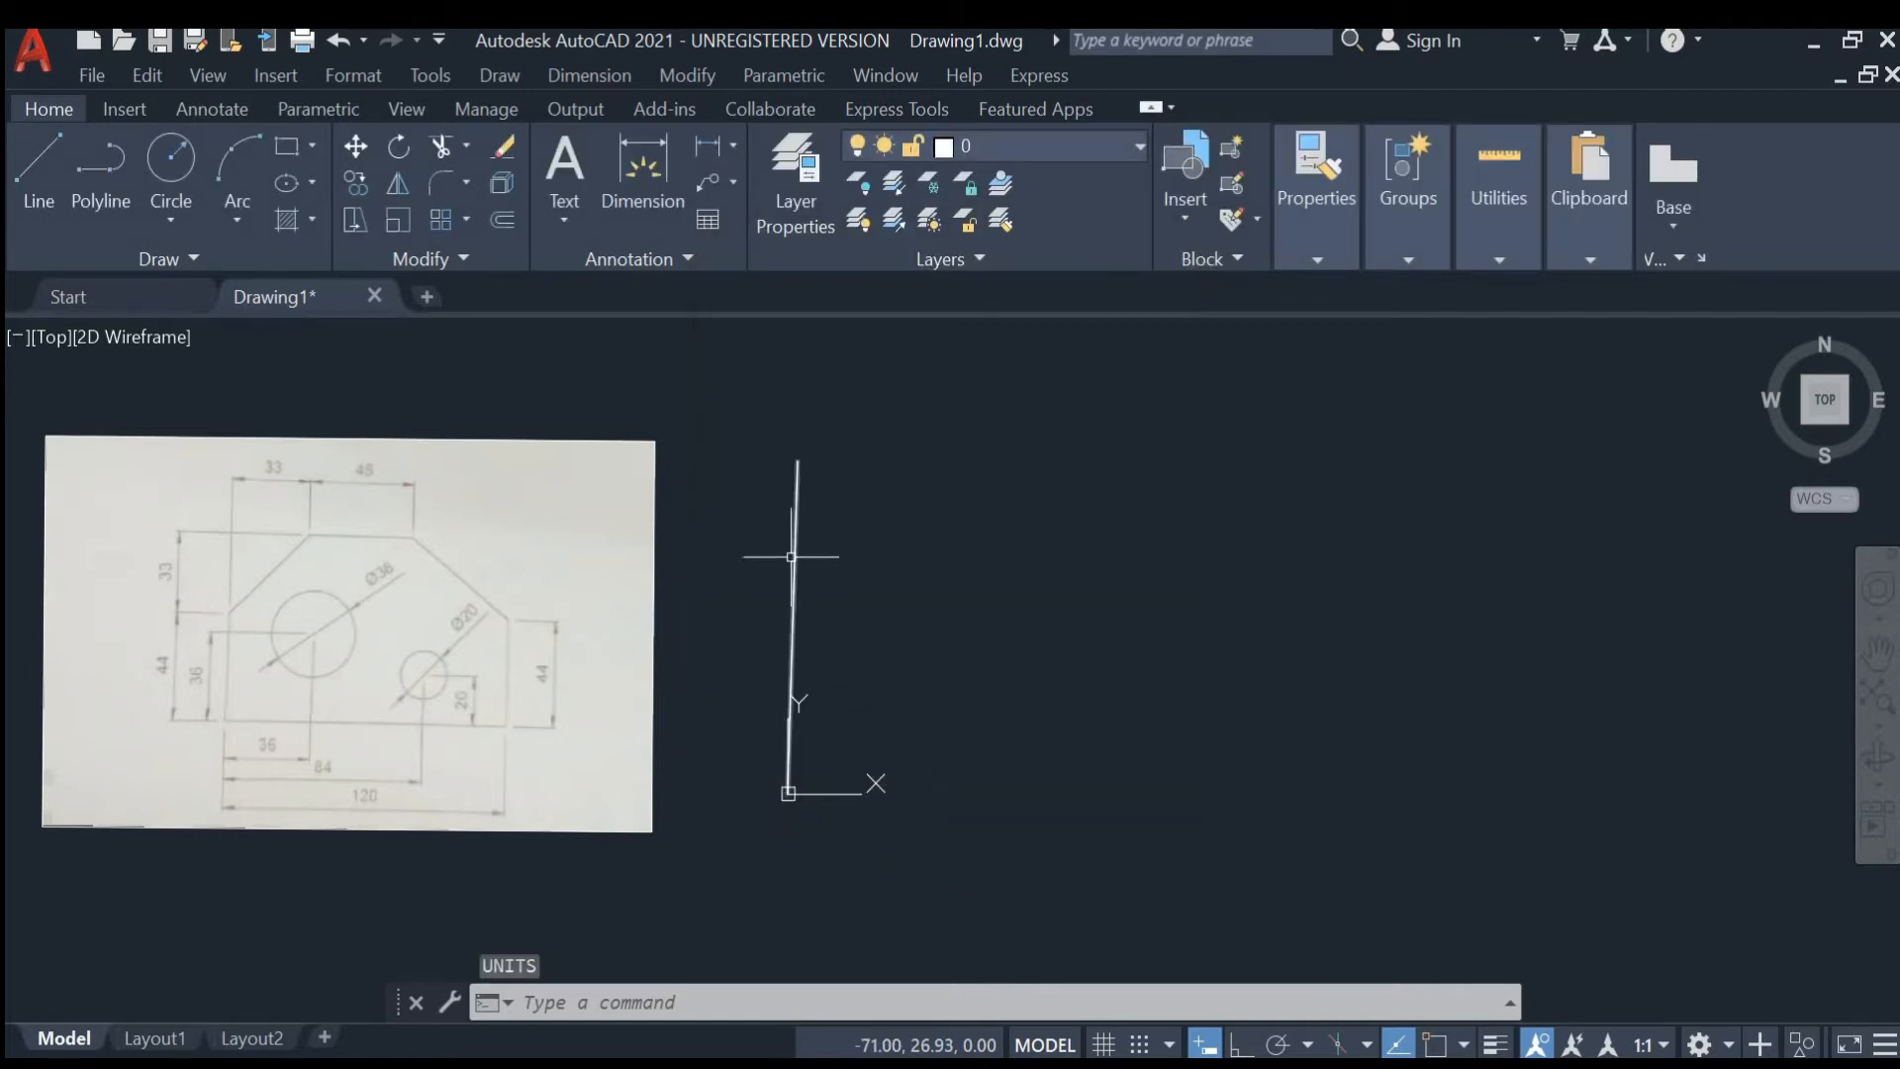
# - Select the stray vertical line above the origin and erase it
pyautogui.click(795, 507)
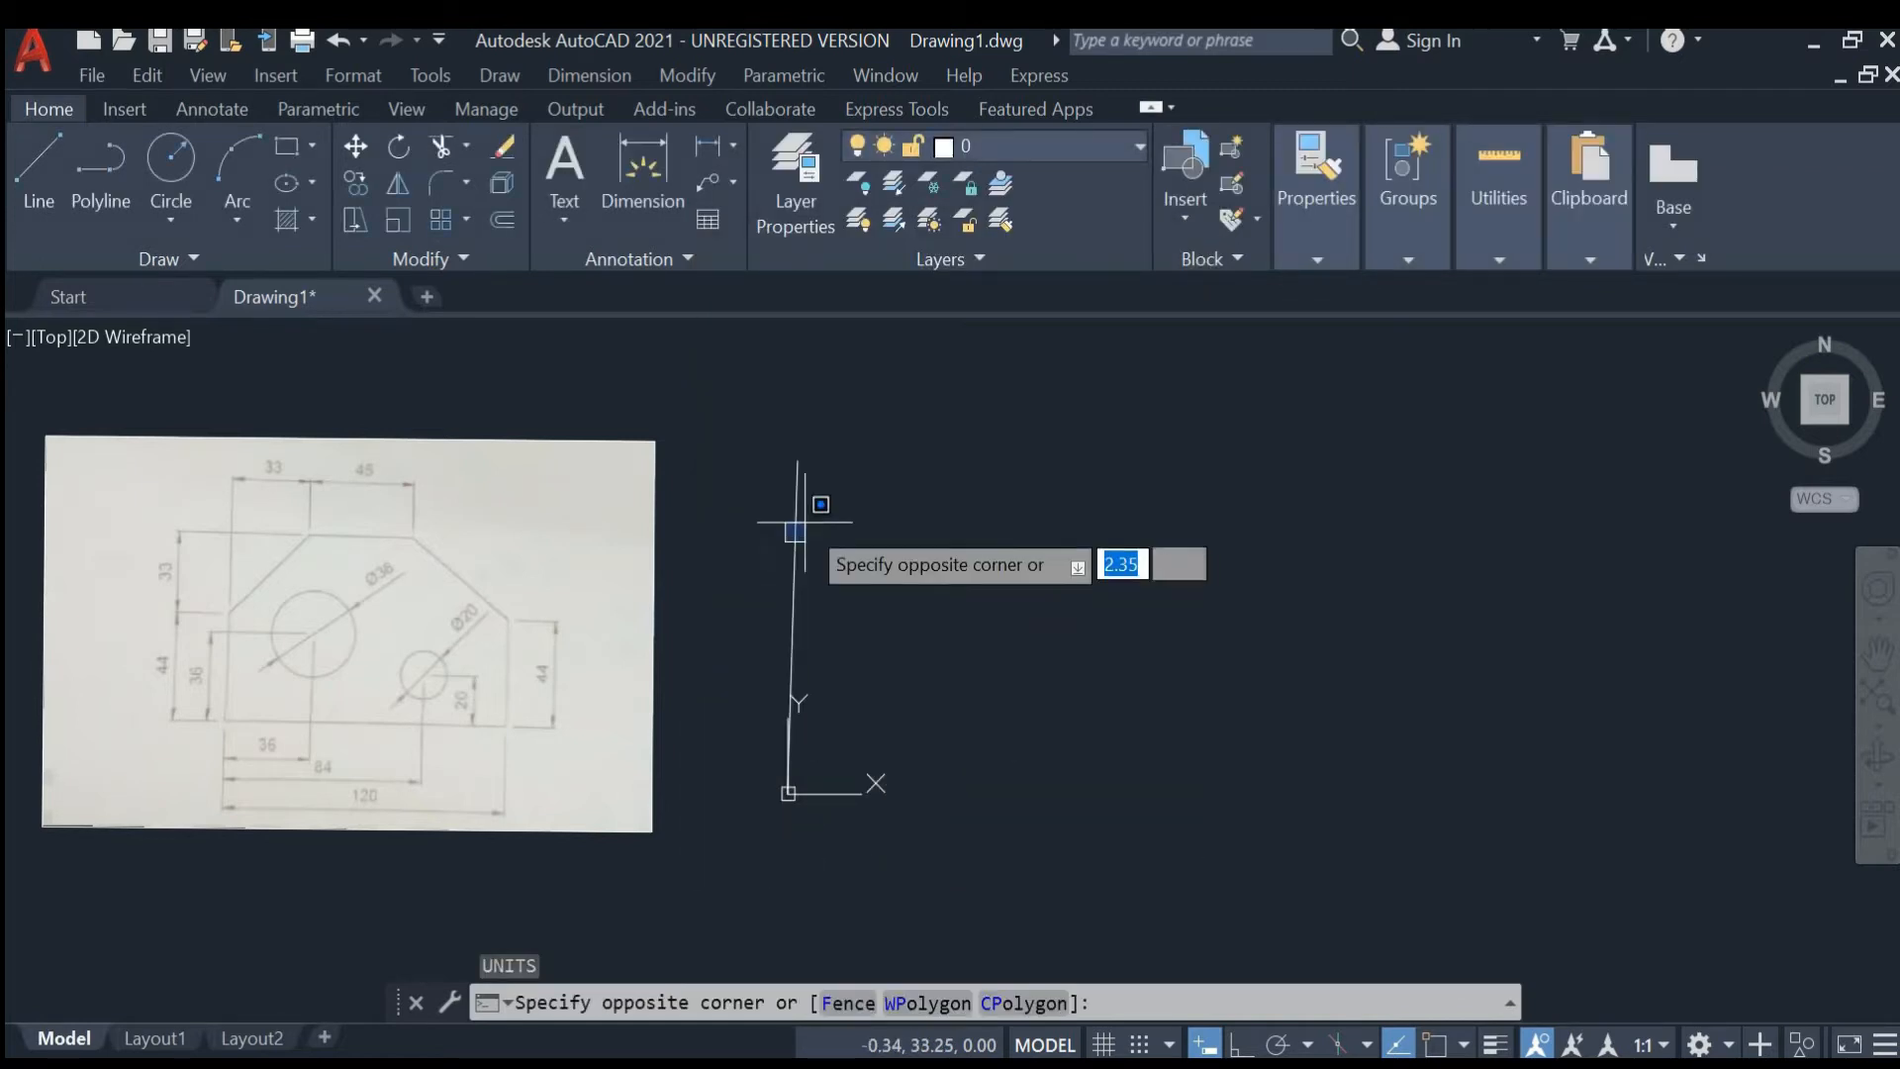
pyautogui.click(792, 505)
pyautogui.click(793, 501)
pyautogui.click(807, 491)
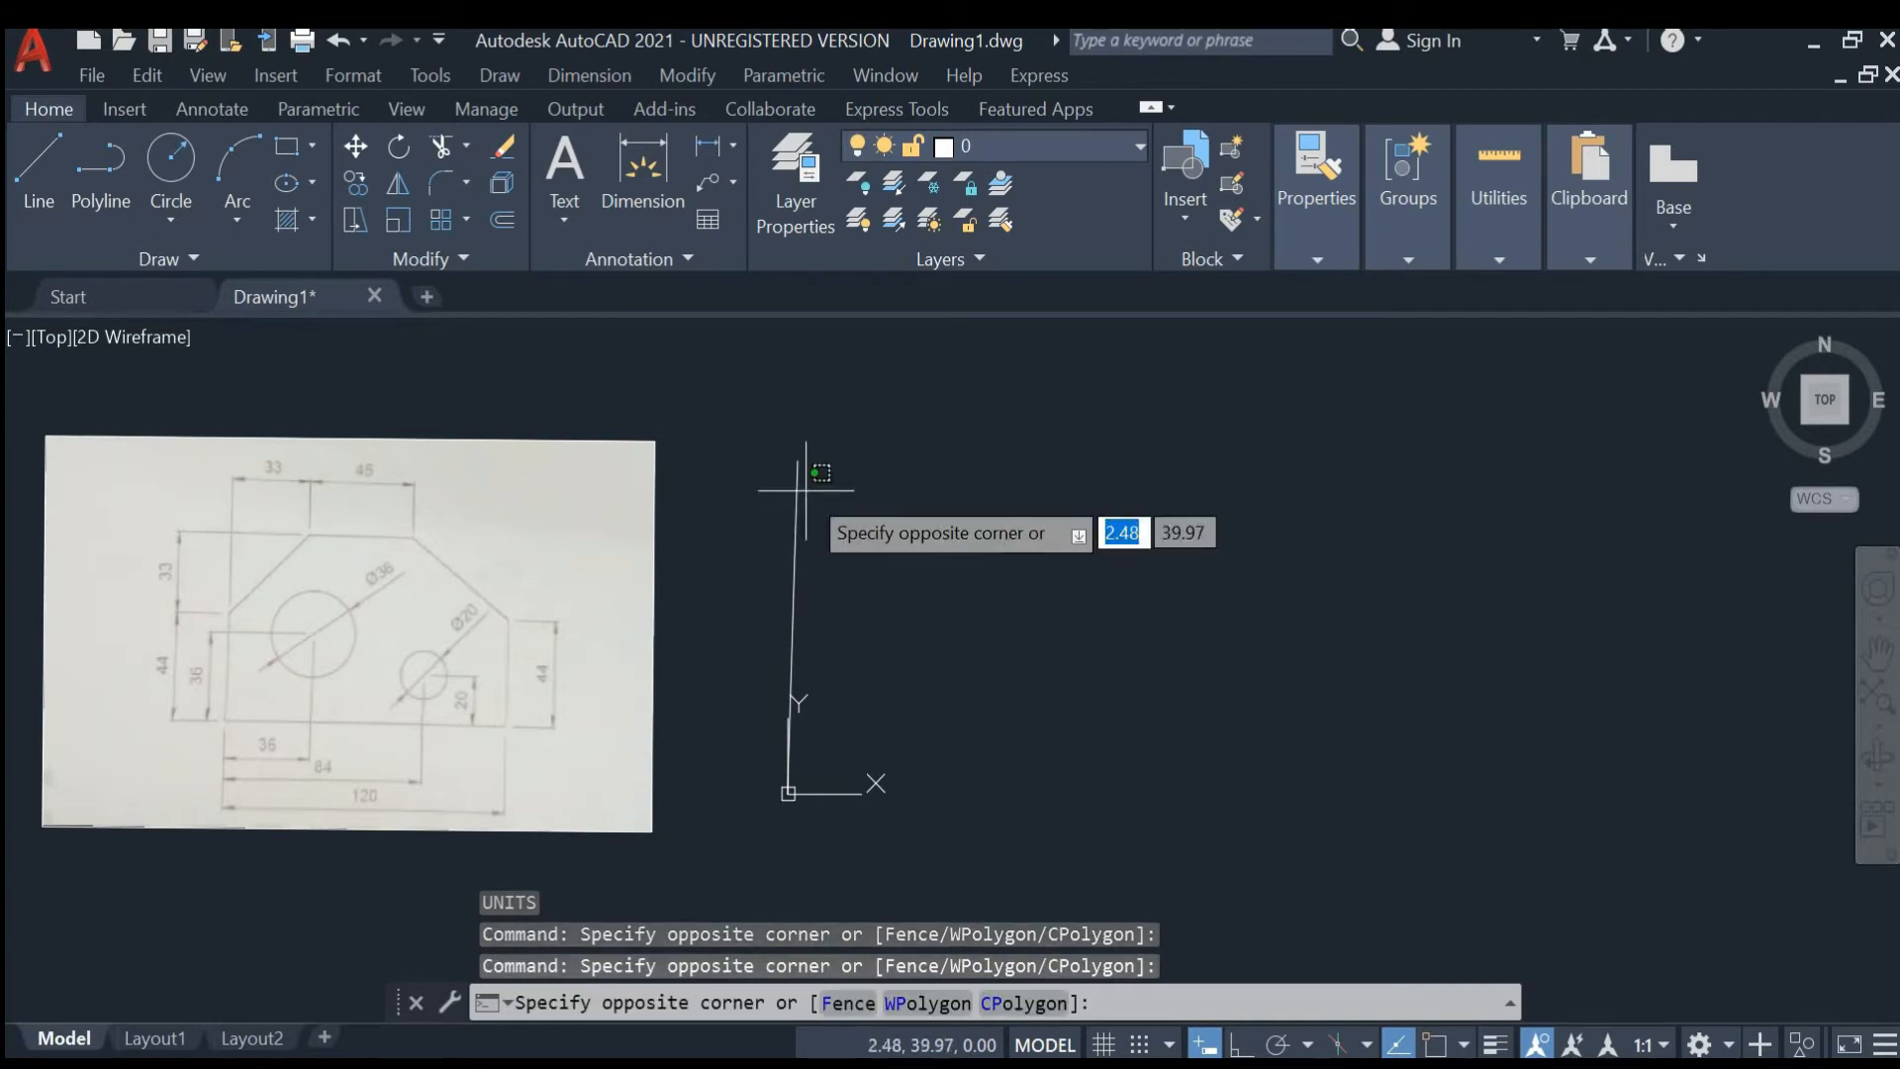
pyautogui.click(781, 462)
pyautogui.press('Delete')
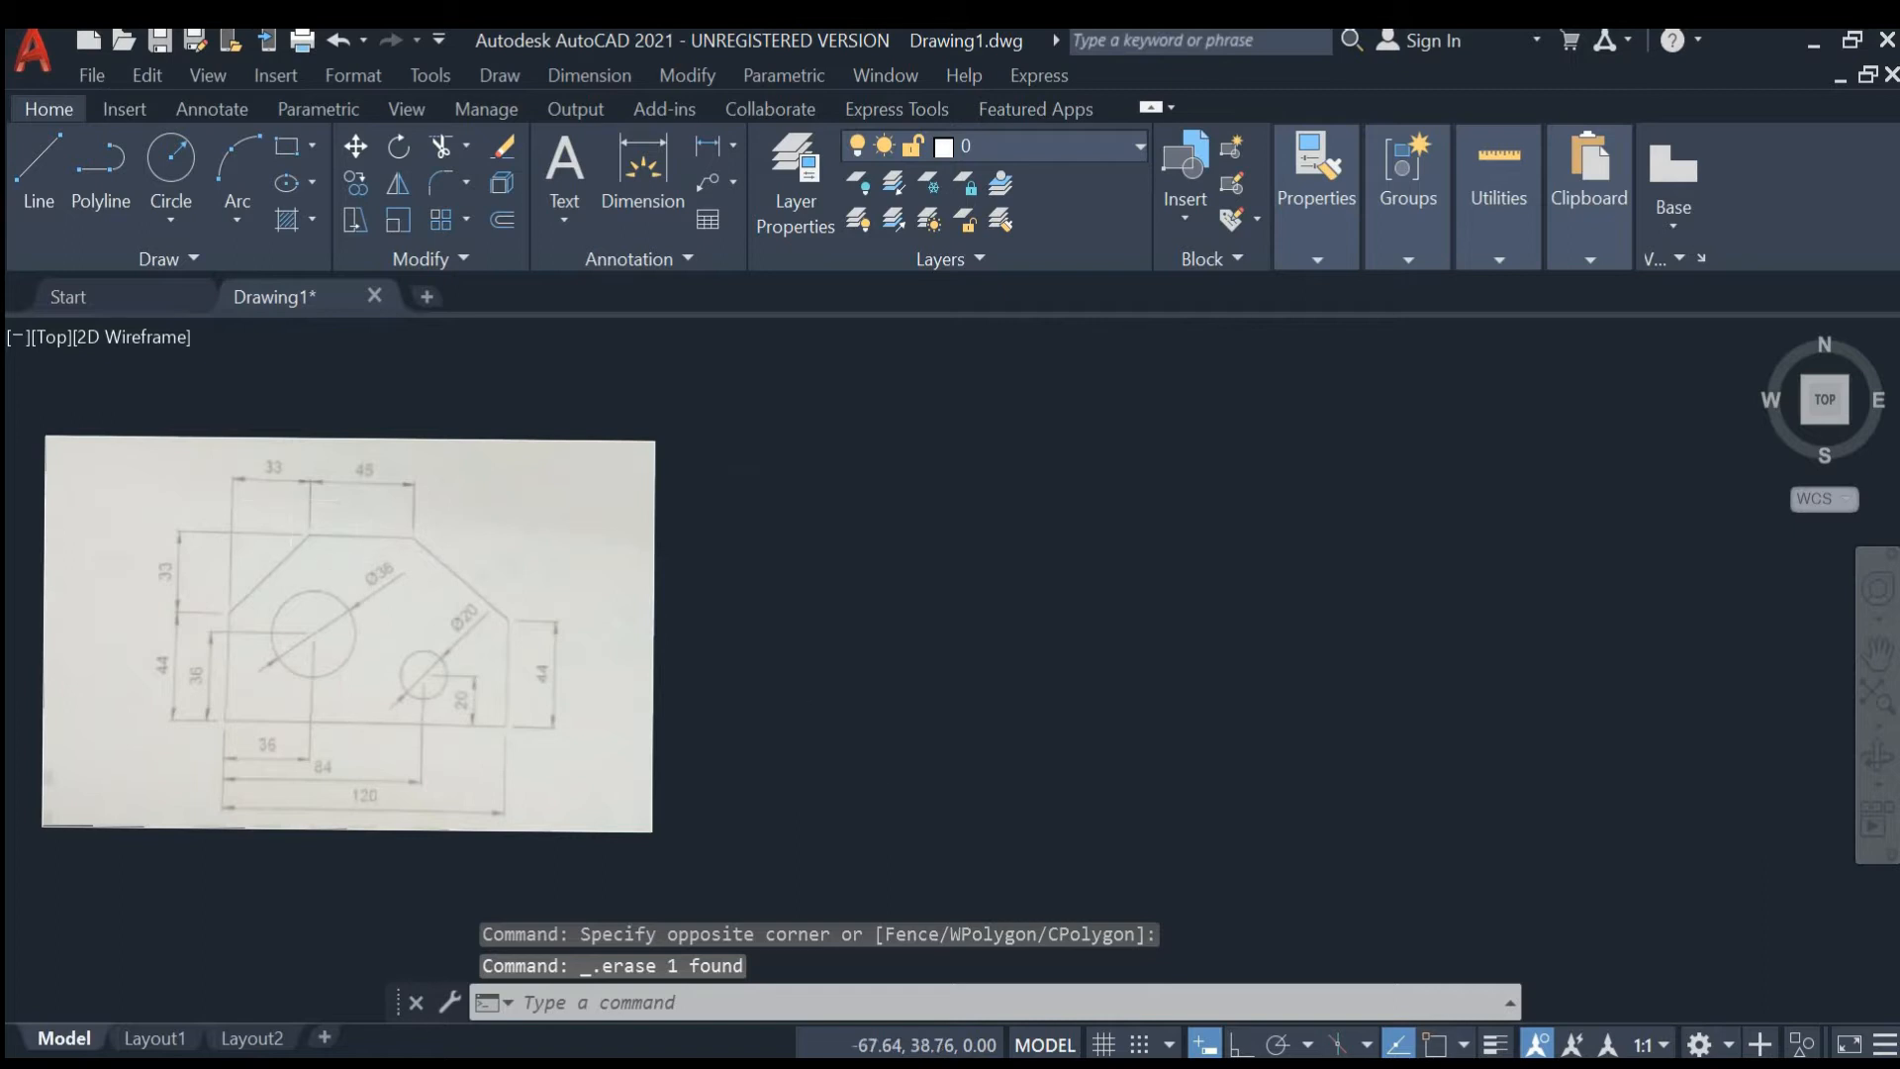
# - Start a line at 0,0 and, with Ortho on, draw a 120 mm horizontal segment to the right
pyautogui.scroll(2, 359, 556)
pyautogui.moveTo(687, 530); pyautogui.dragTo(1079, 483, button='middle')
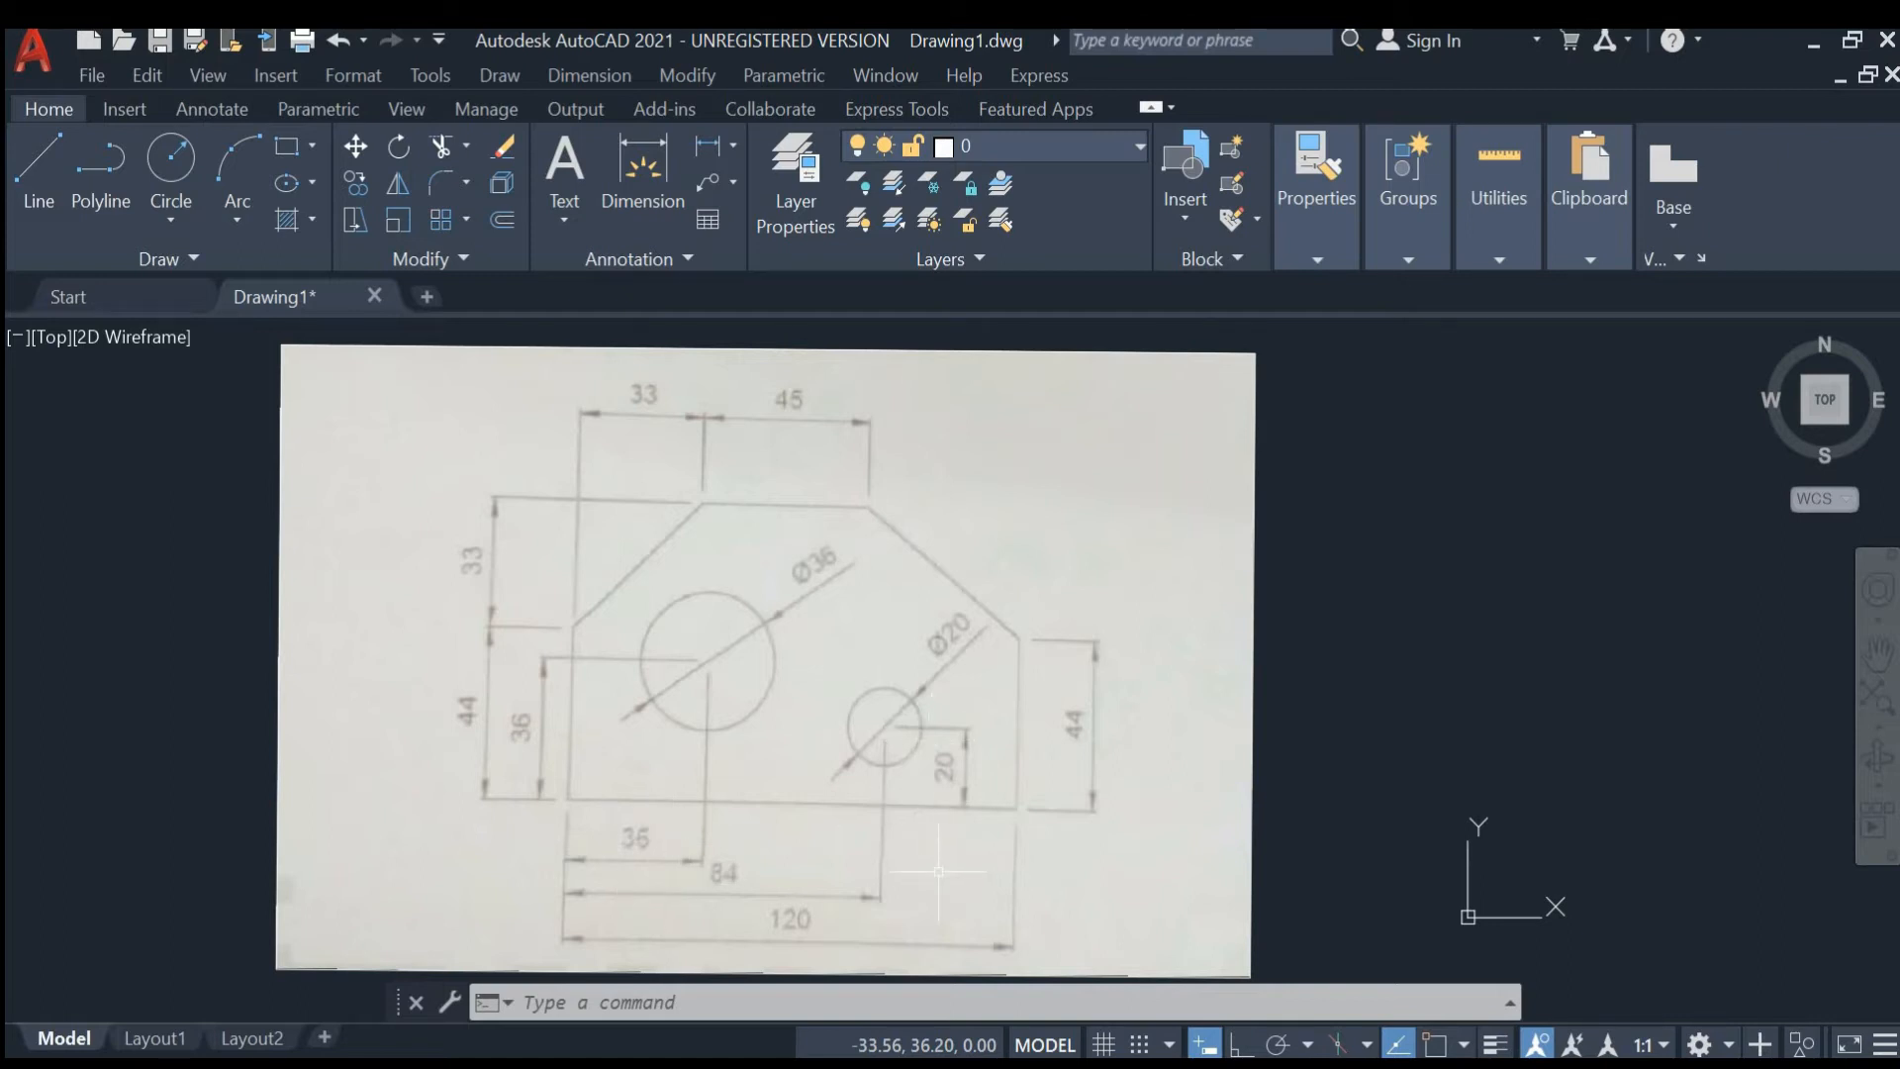
pyautogui.scroll(-2, 763, 747)
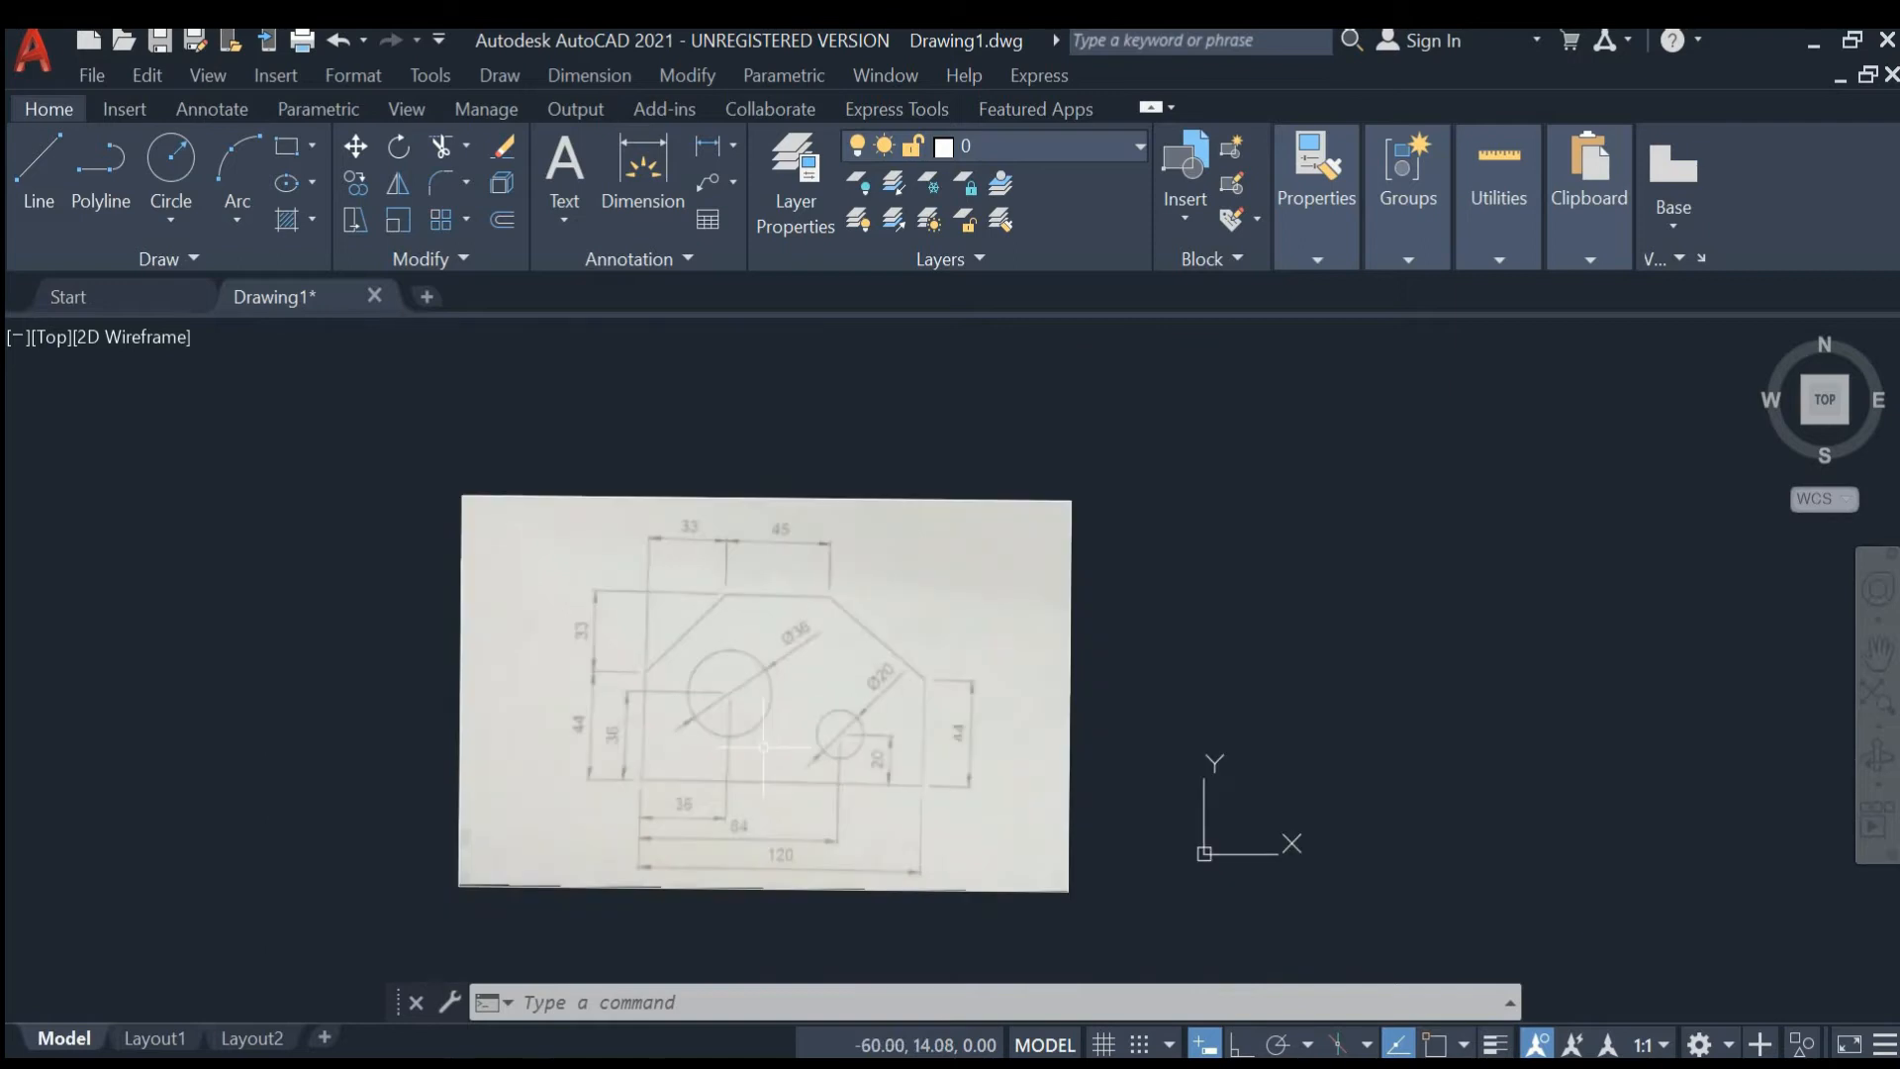
pyautogui.moveTo(763, 747); pyautogui.dragTo(517, 668, button='middle')
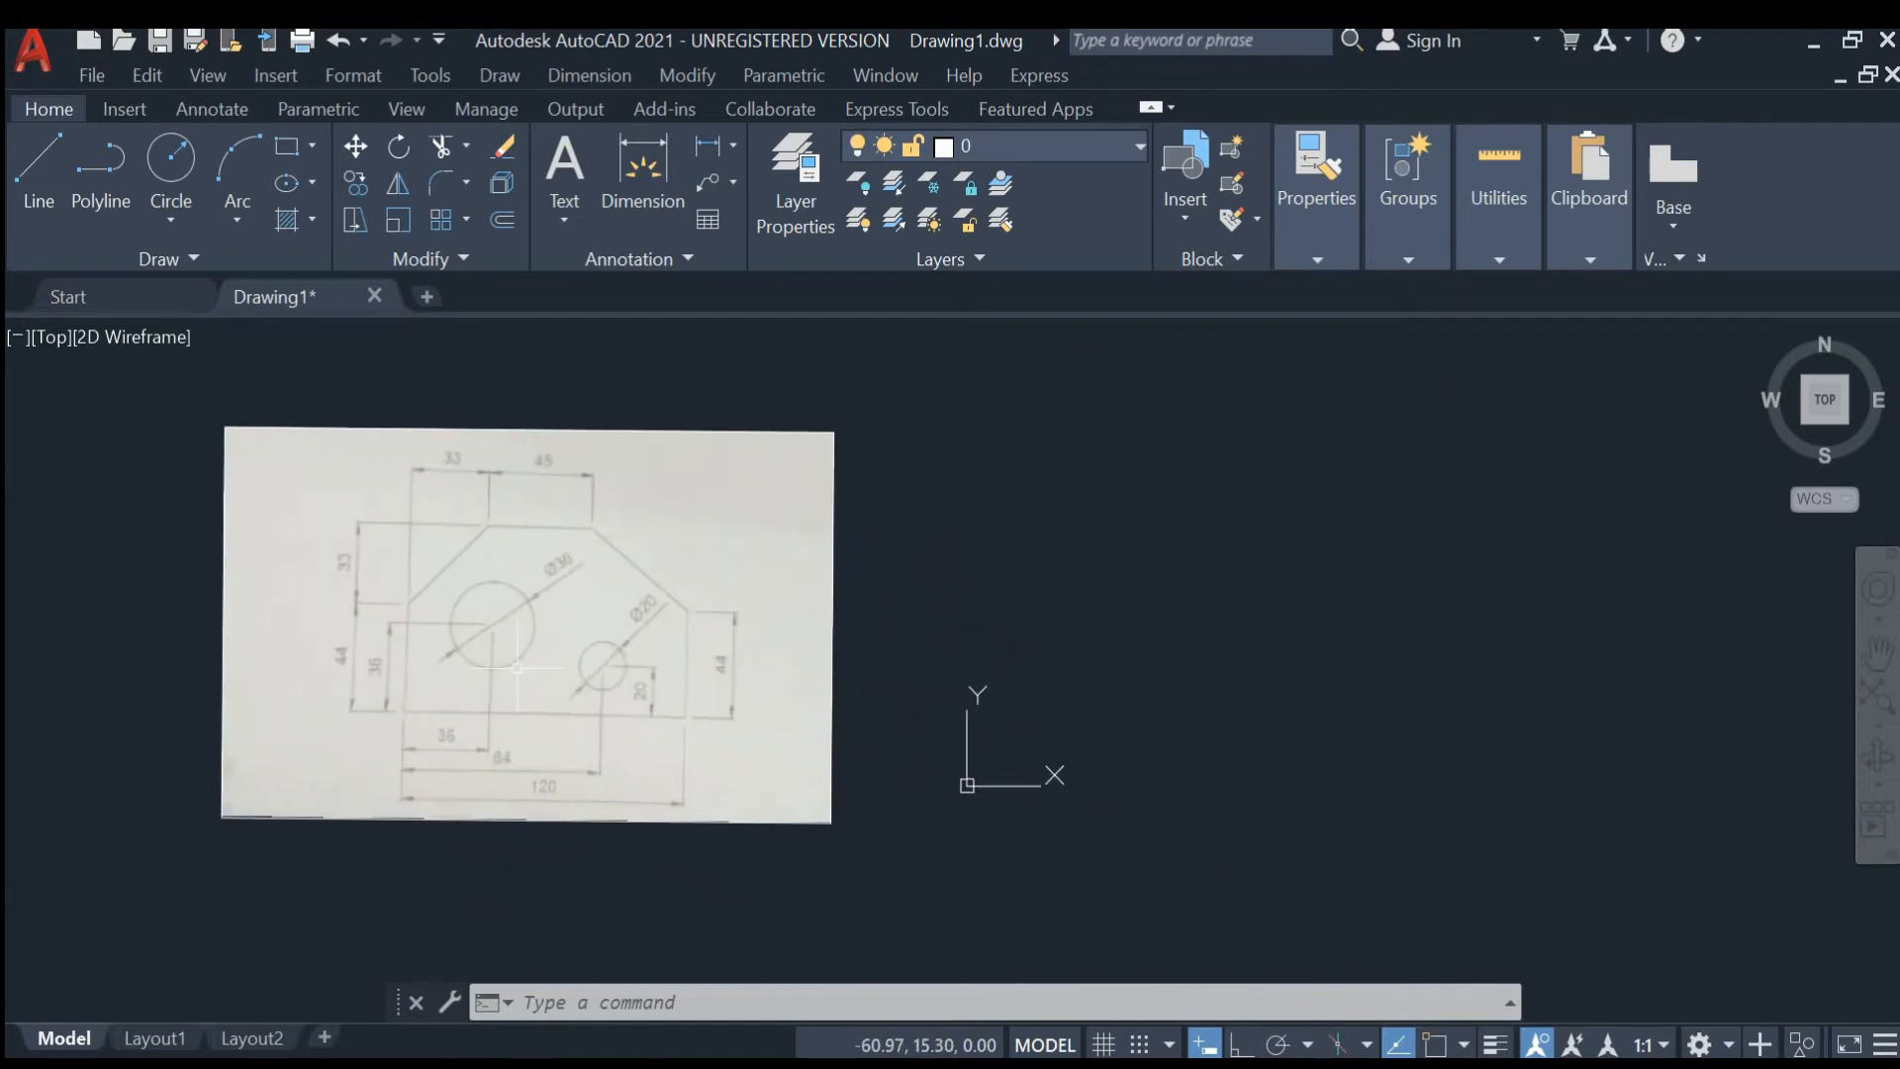
pyautogui.press('Escape')
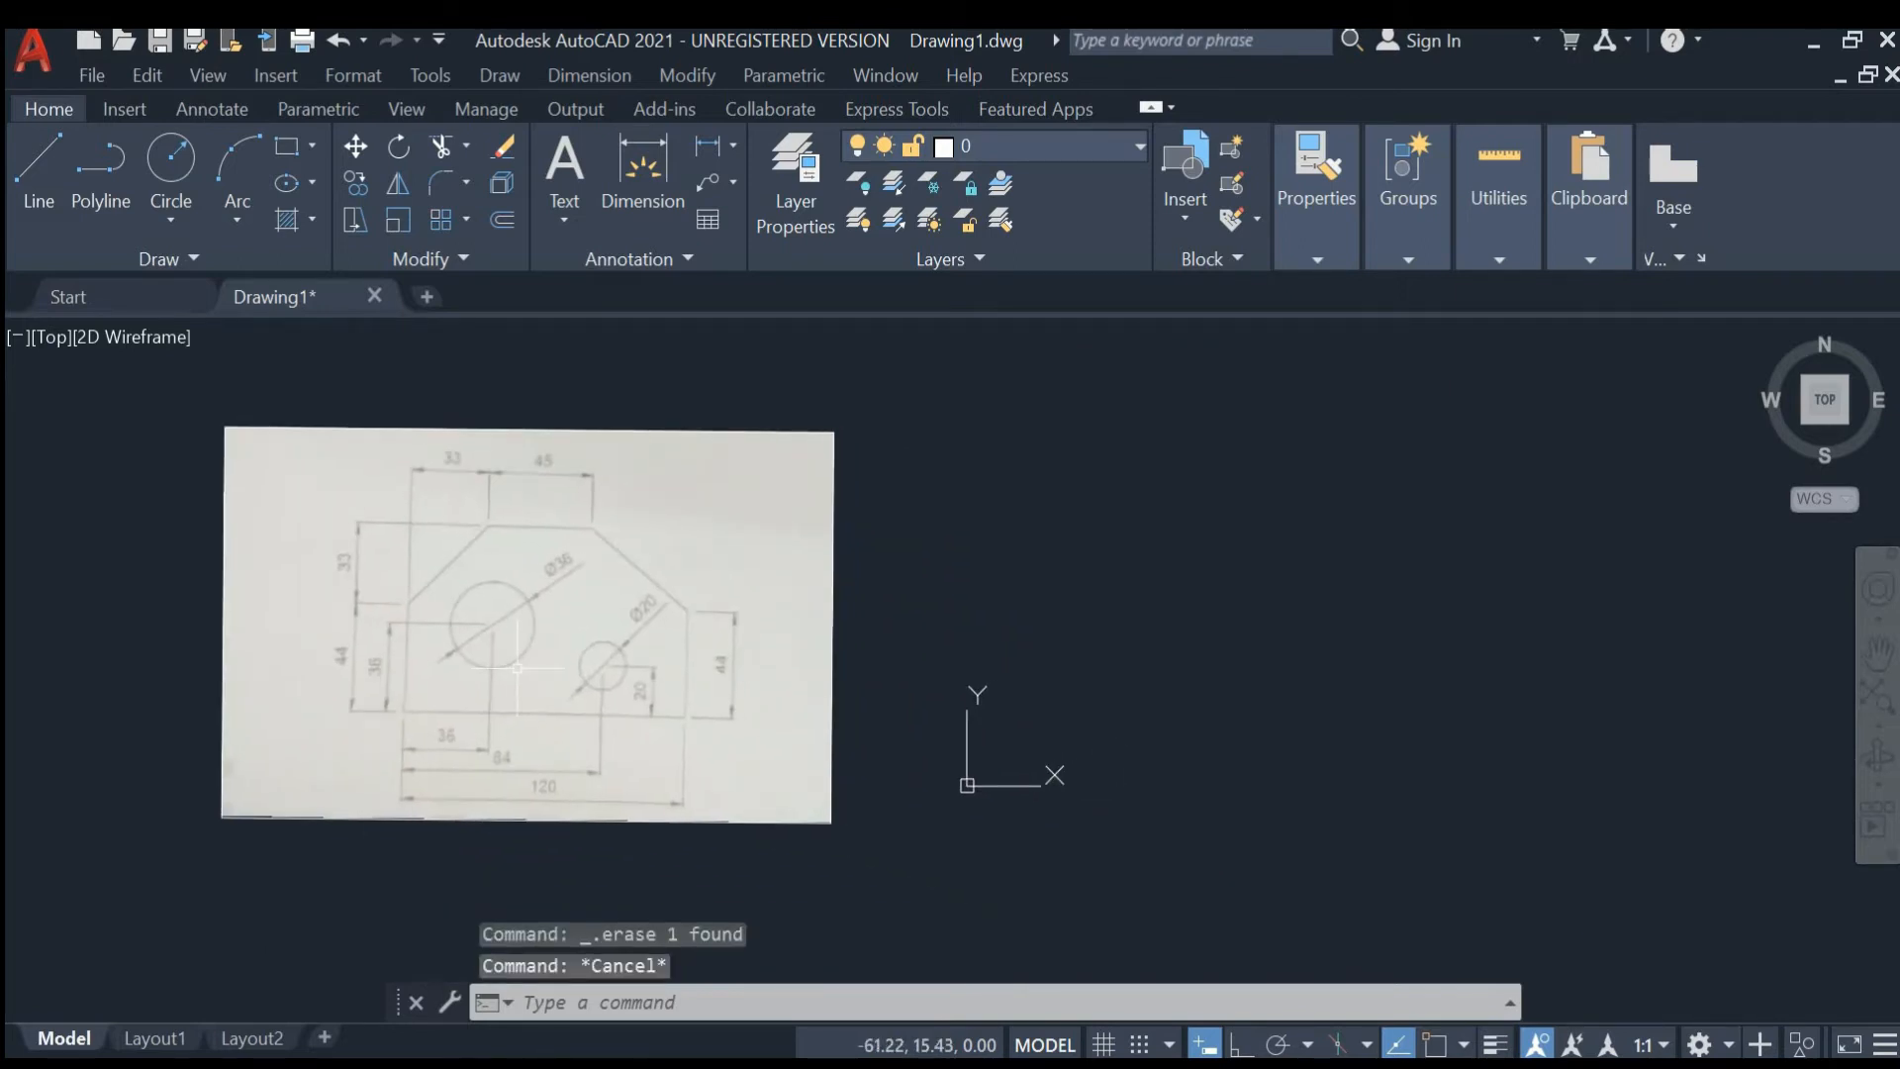
pyautogui.write('LI')
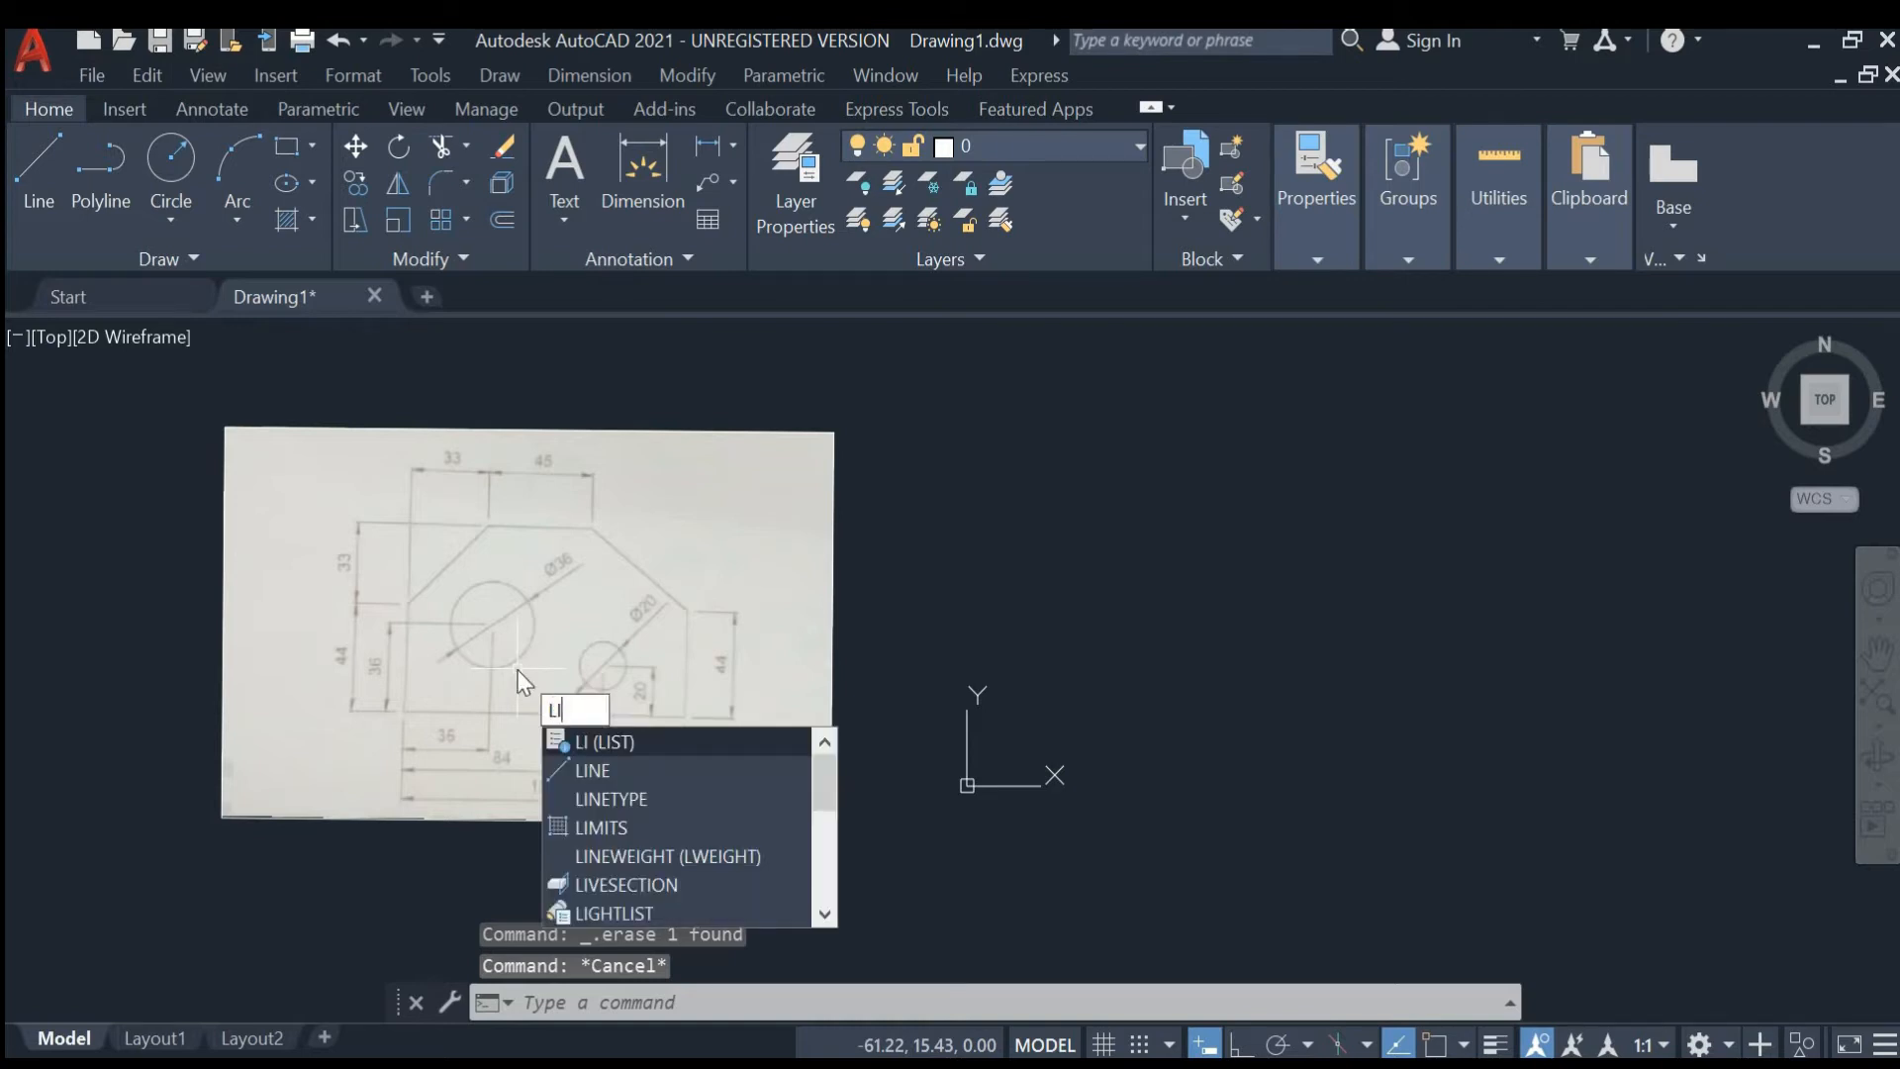
pyautogui.press('Down')
pyautogui.press('Return')
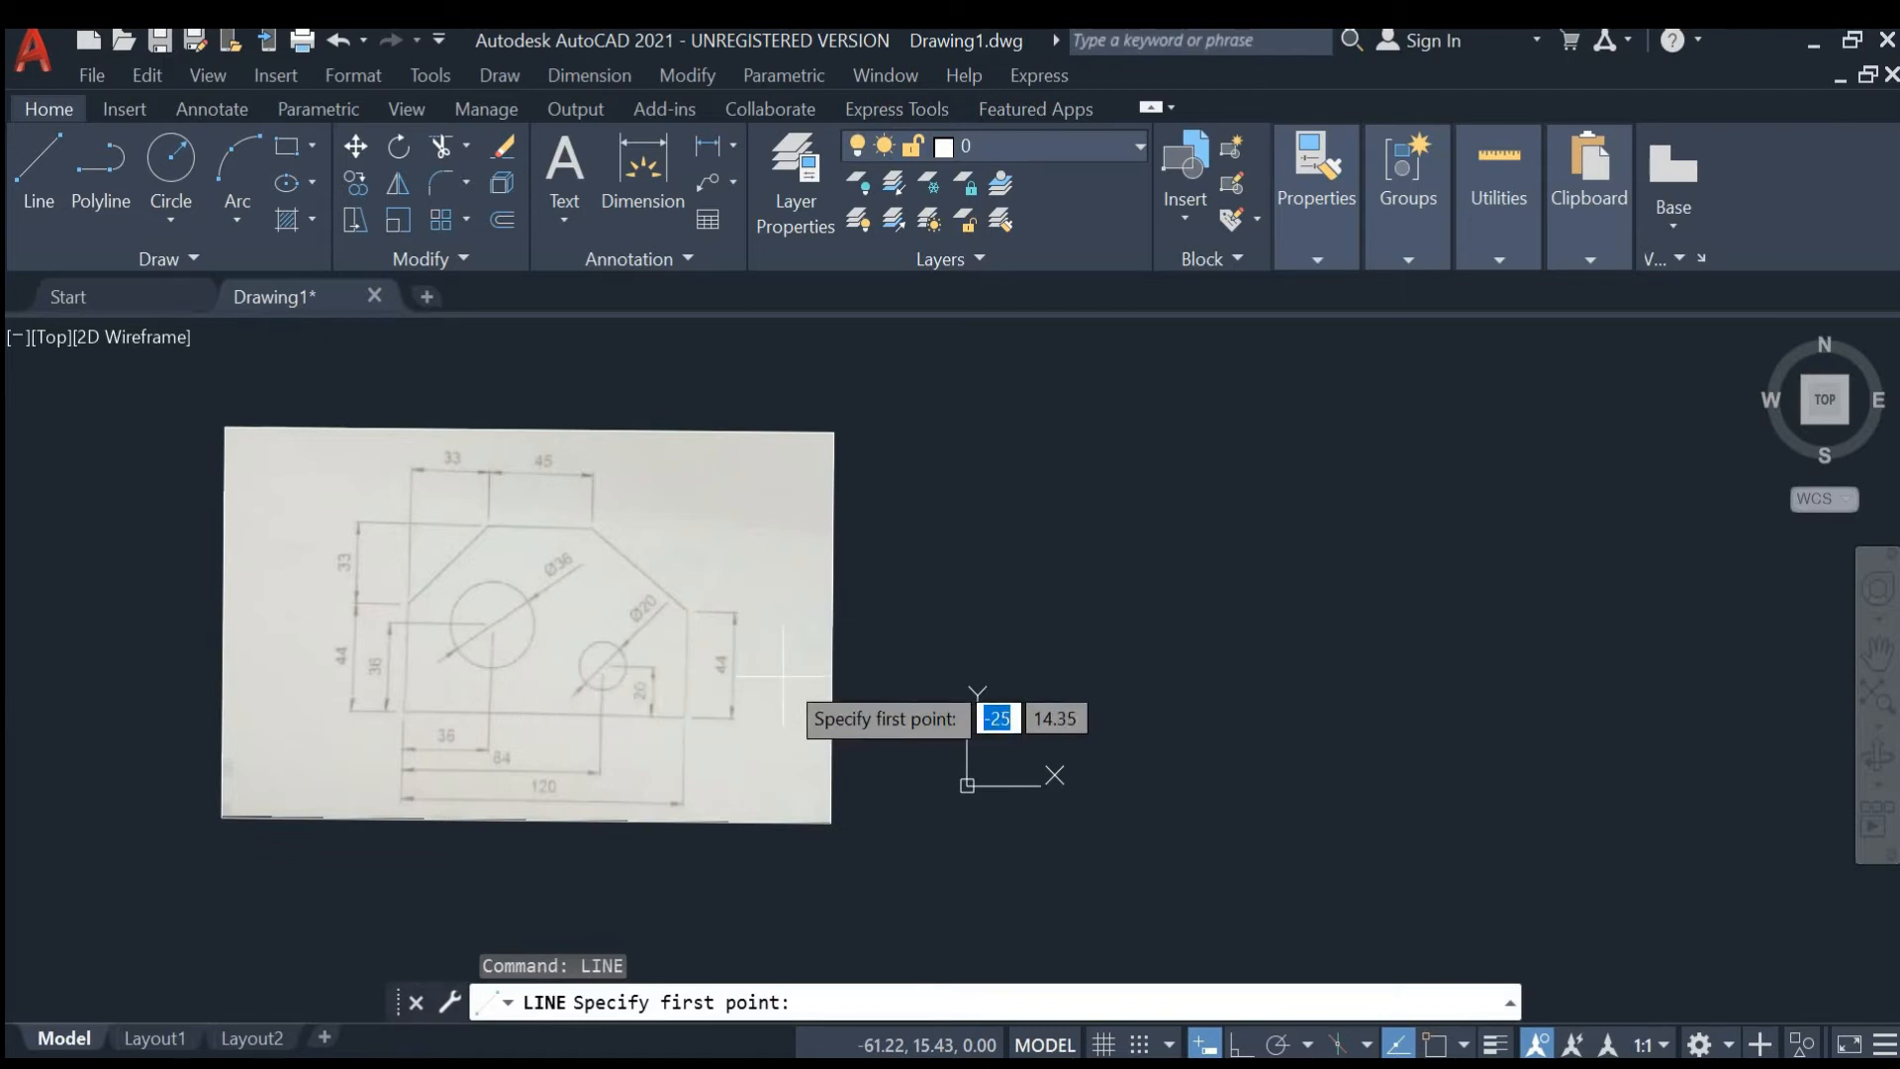
pyautogui.write('0')
pyautogui.press('Tab')
pyautogui.write('0')
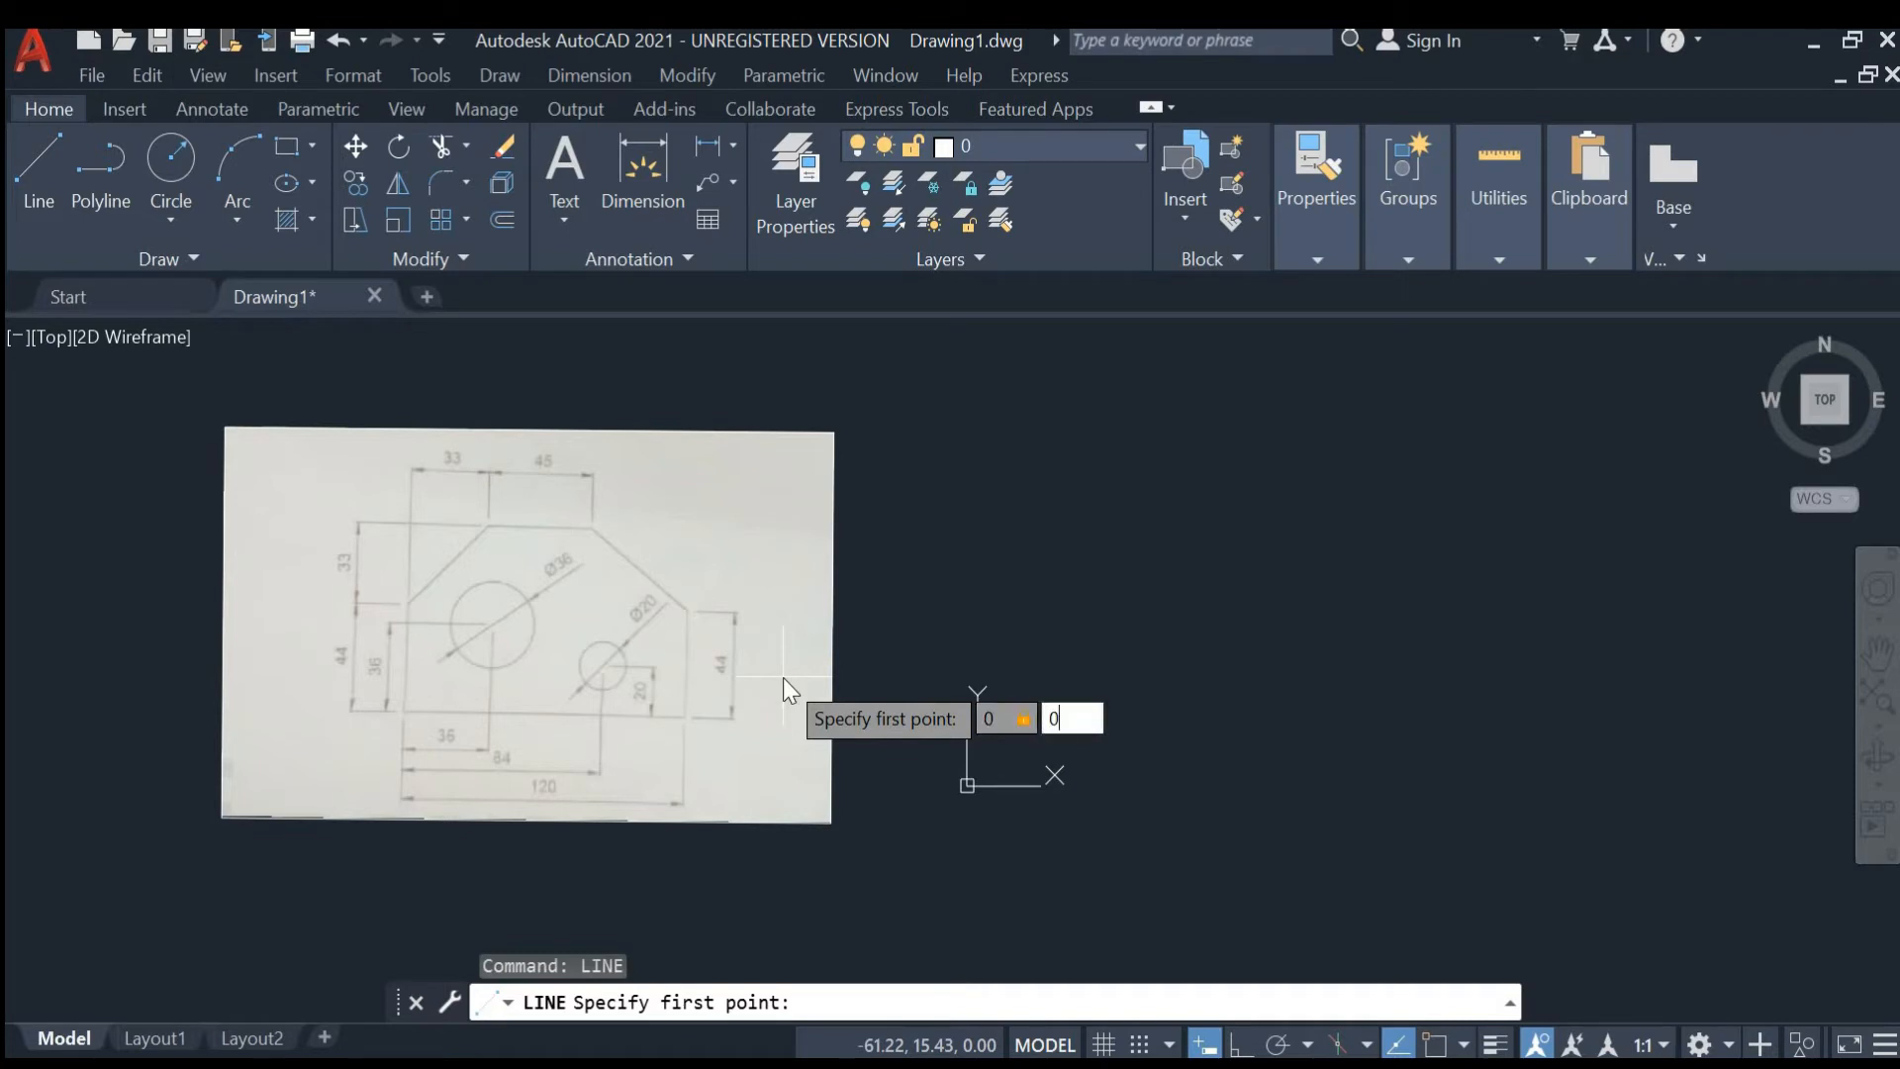
pyautogui.press('Return')
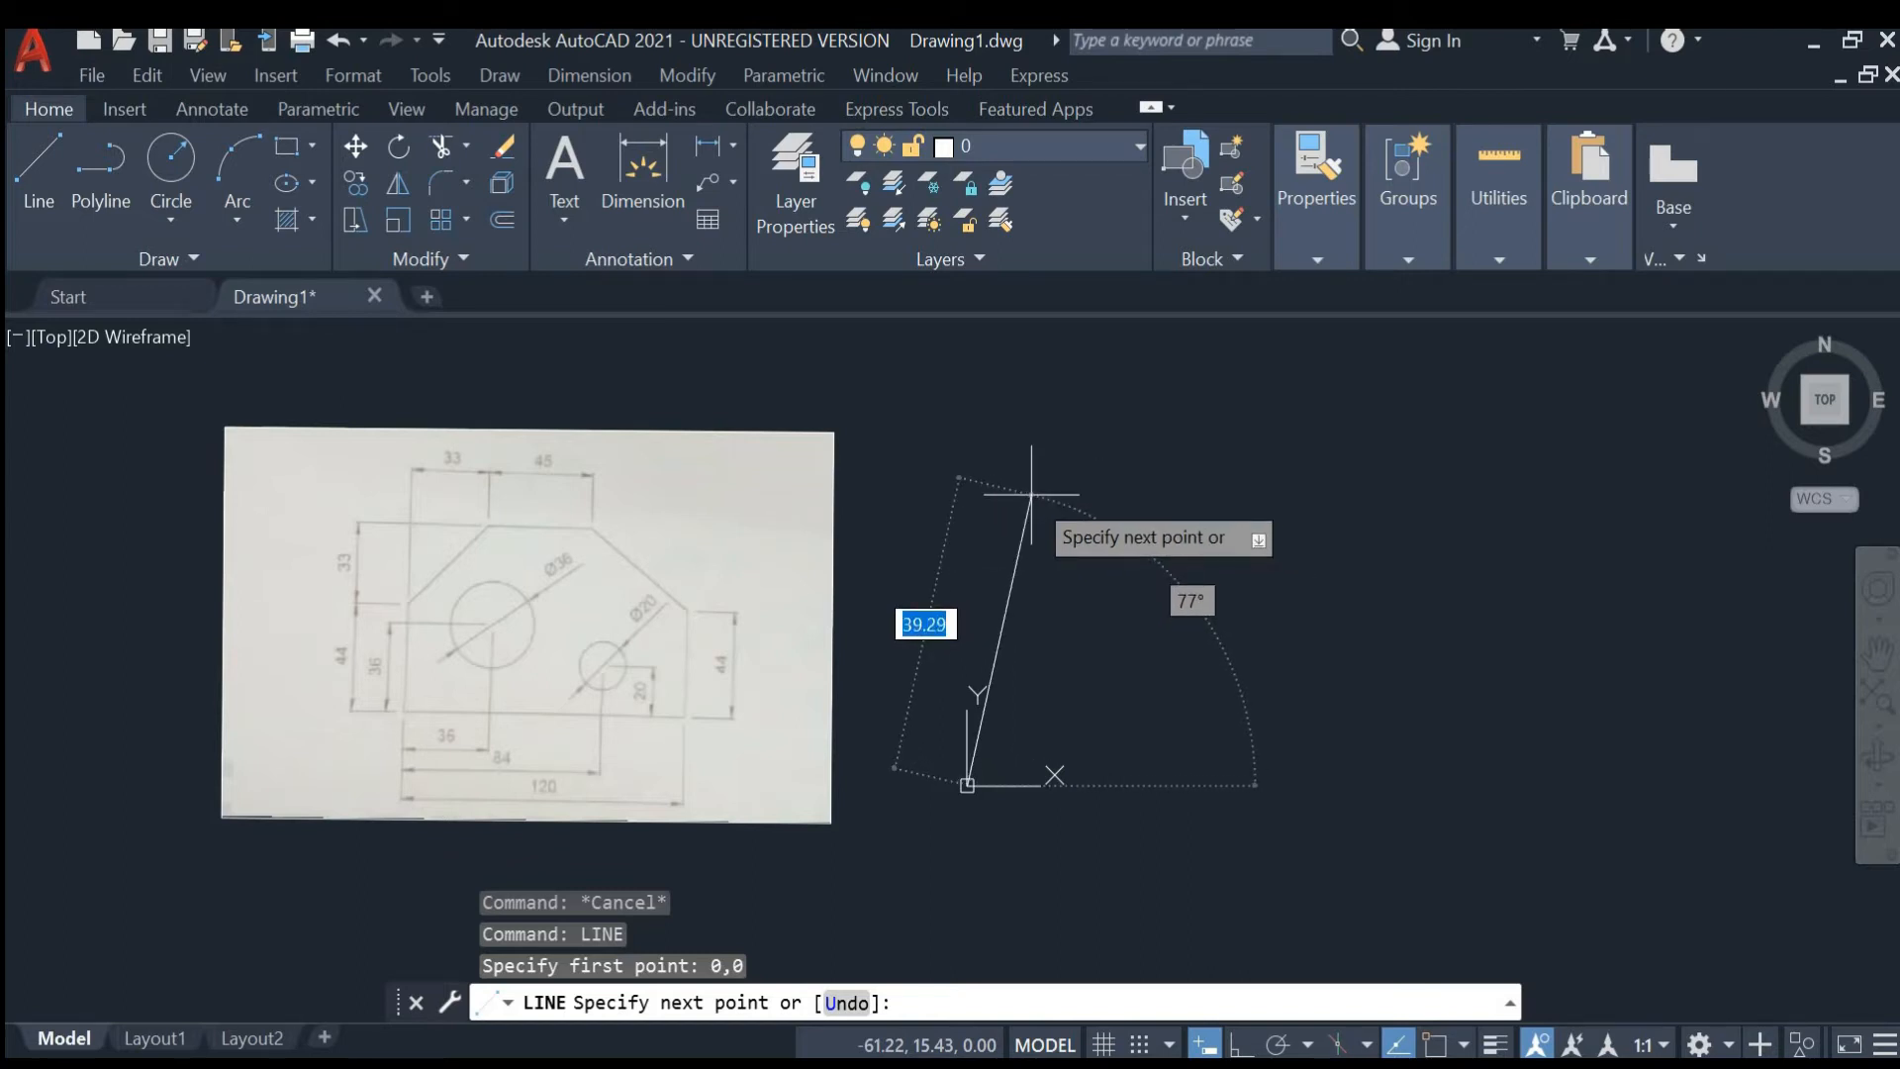
pyautogui.click(1241, 1046)
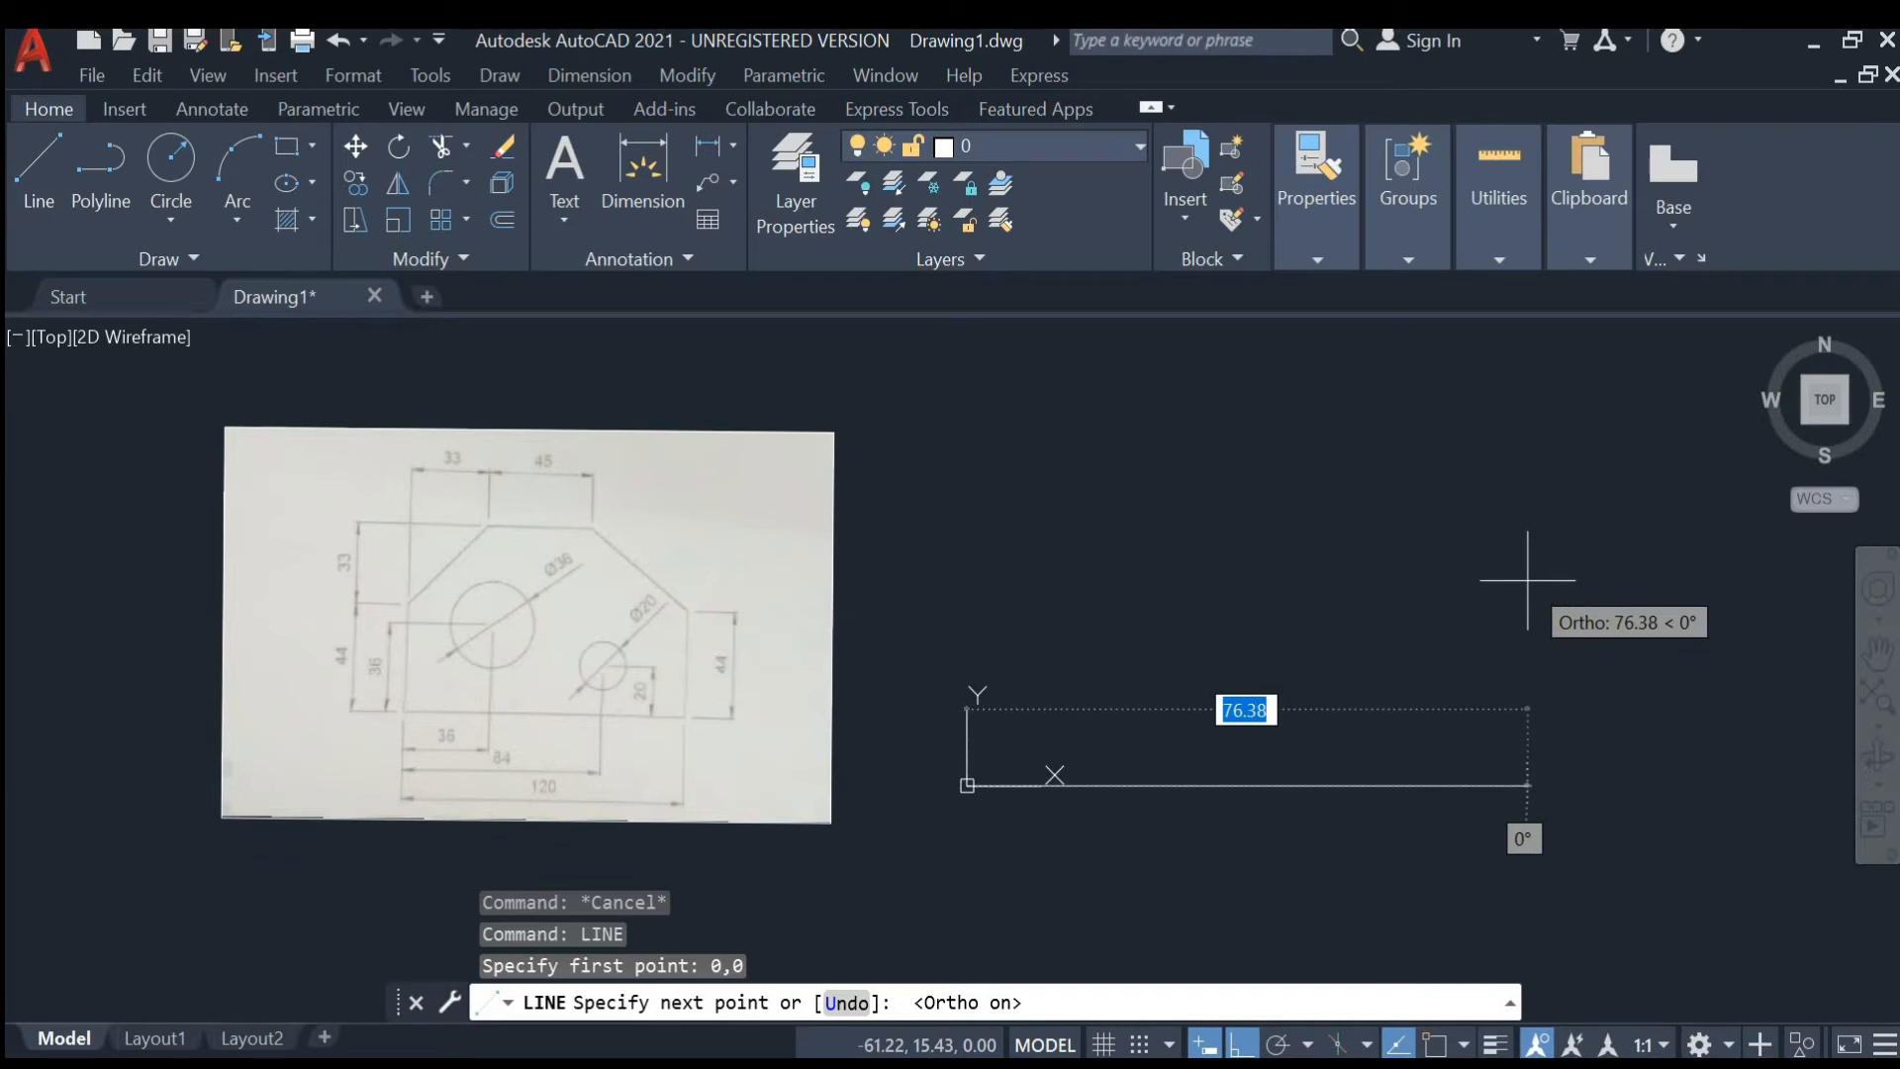
pyautogui.write('120')
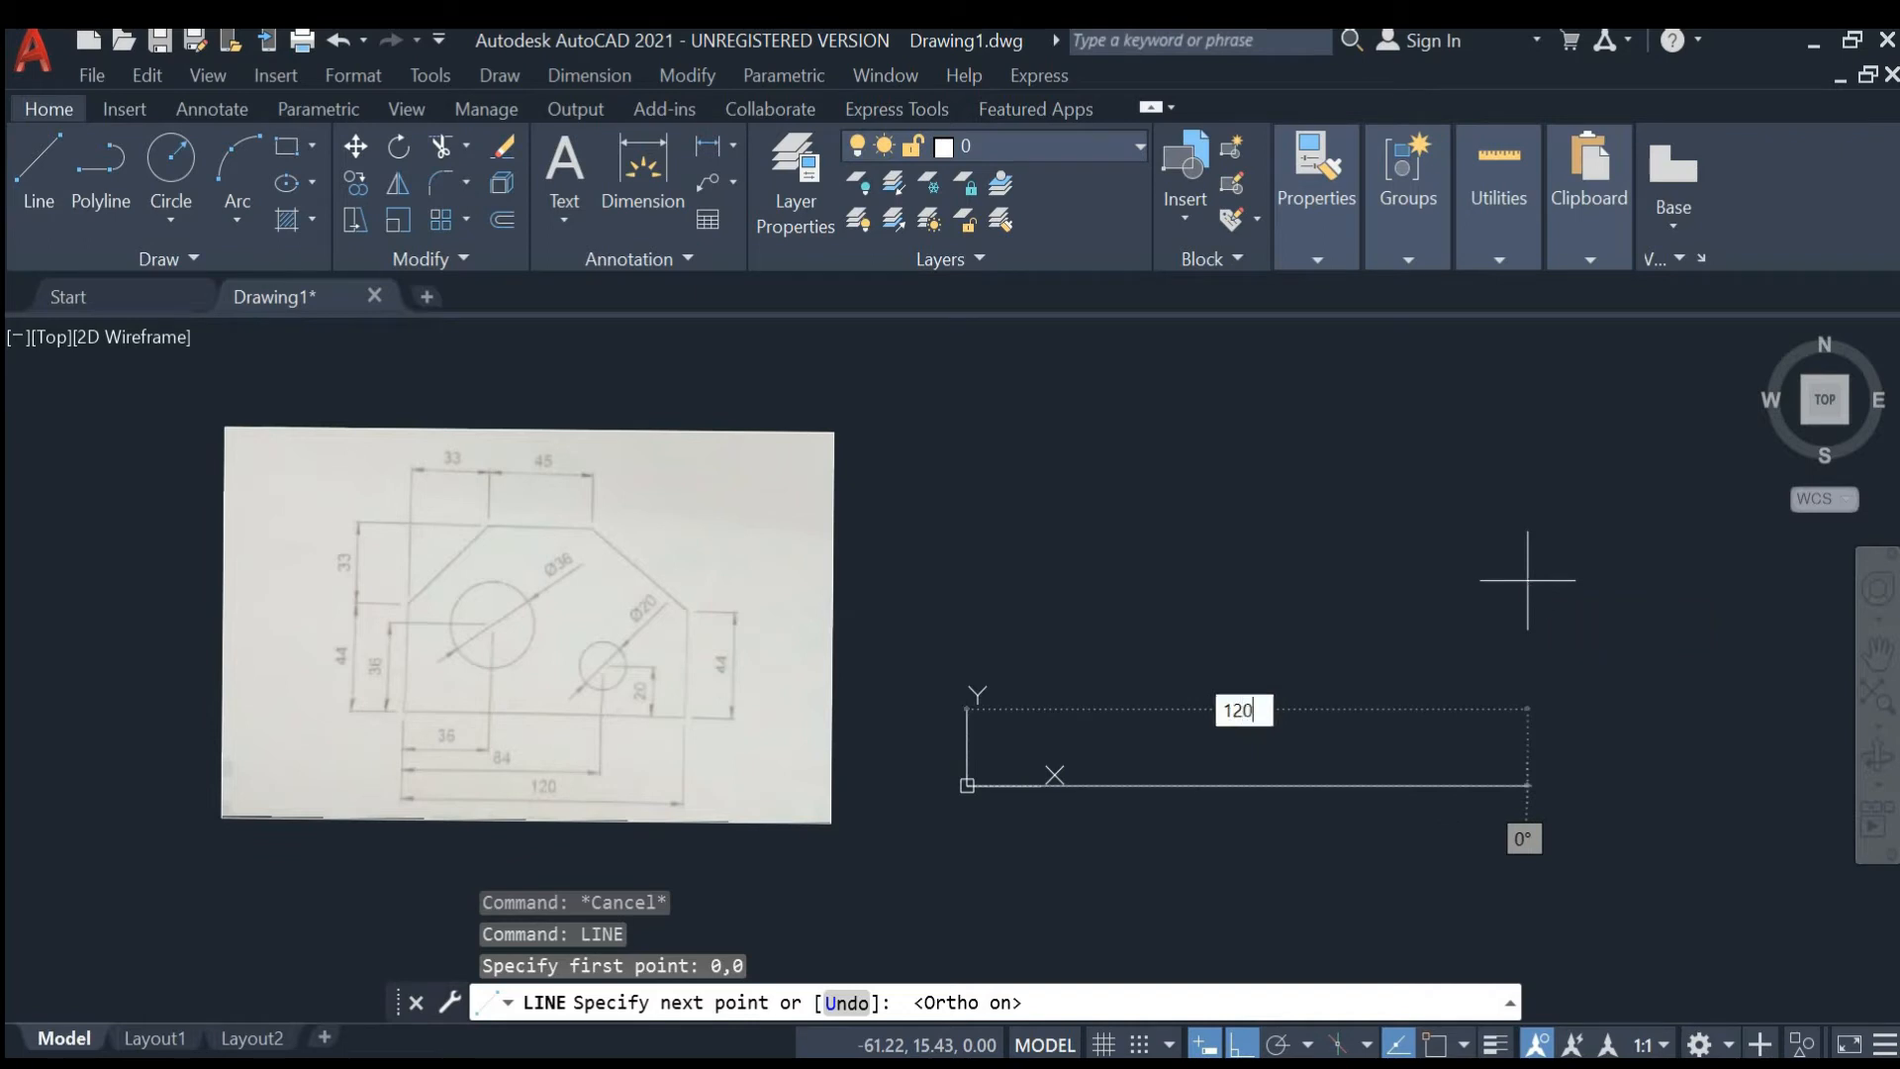
pyautogui.press('Return')
# - Continue the line 44 mm straight up from its end, then exit the Line command
pyautogui.scroll(-4, 1390, 505)
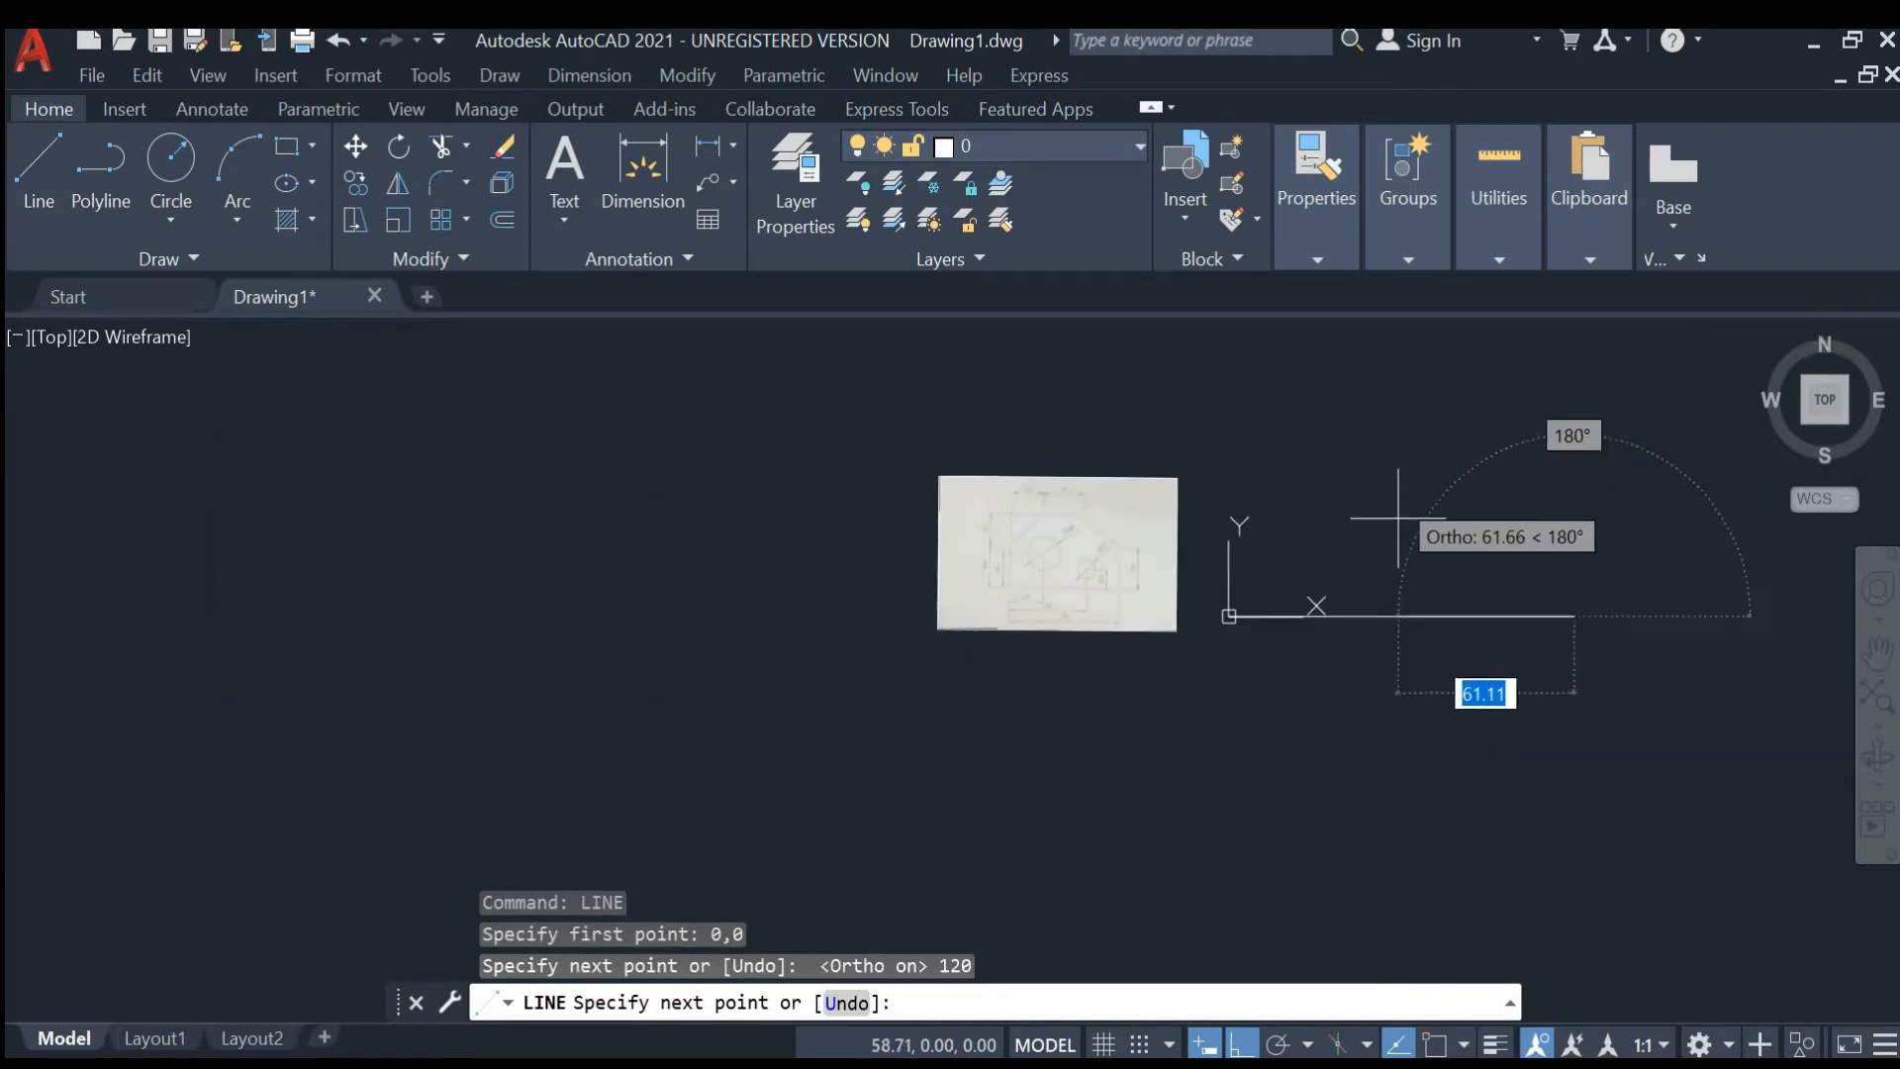
pyautogui.moveTo(1379, 530); pyautogui.dragTo(1200, 564, button='middle')
pyautogui.scroll(3, 1202, 514)
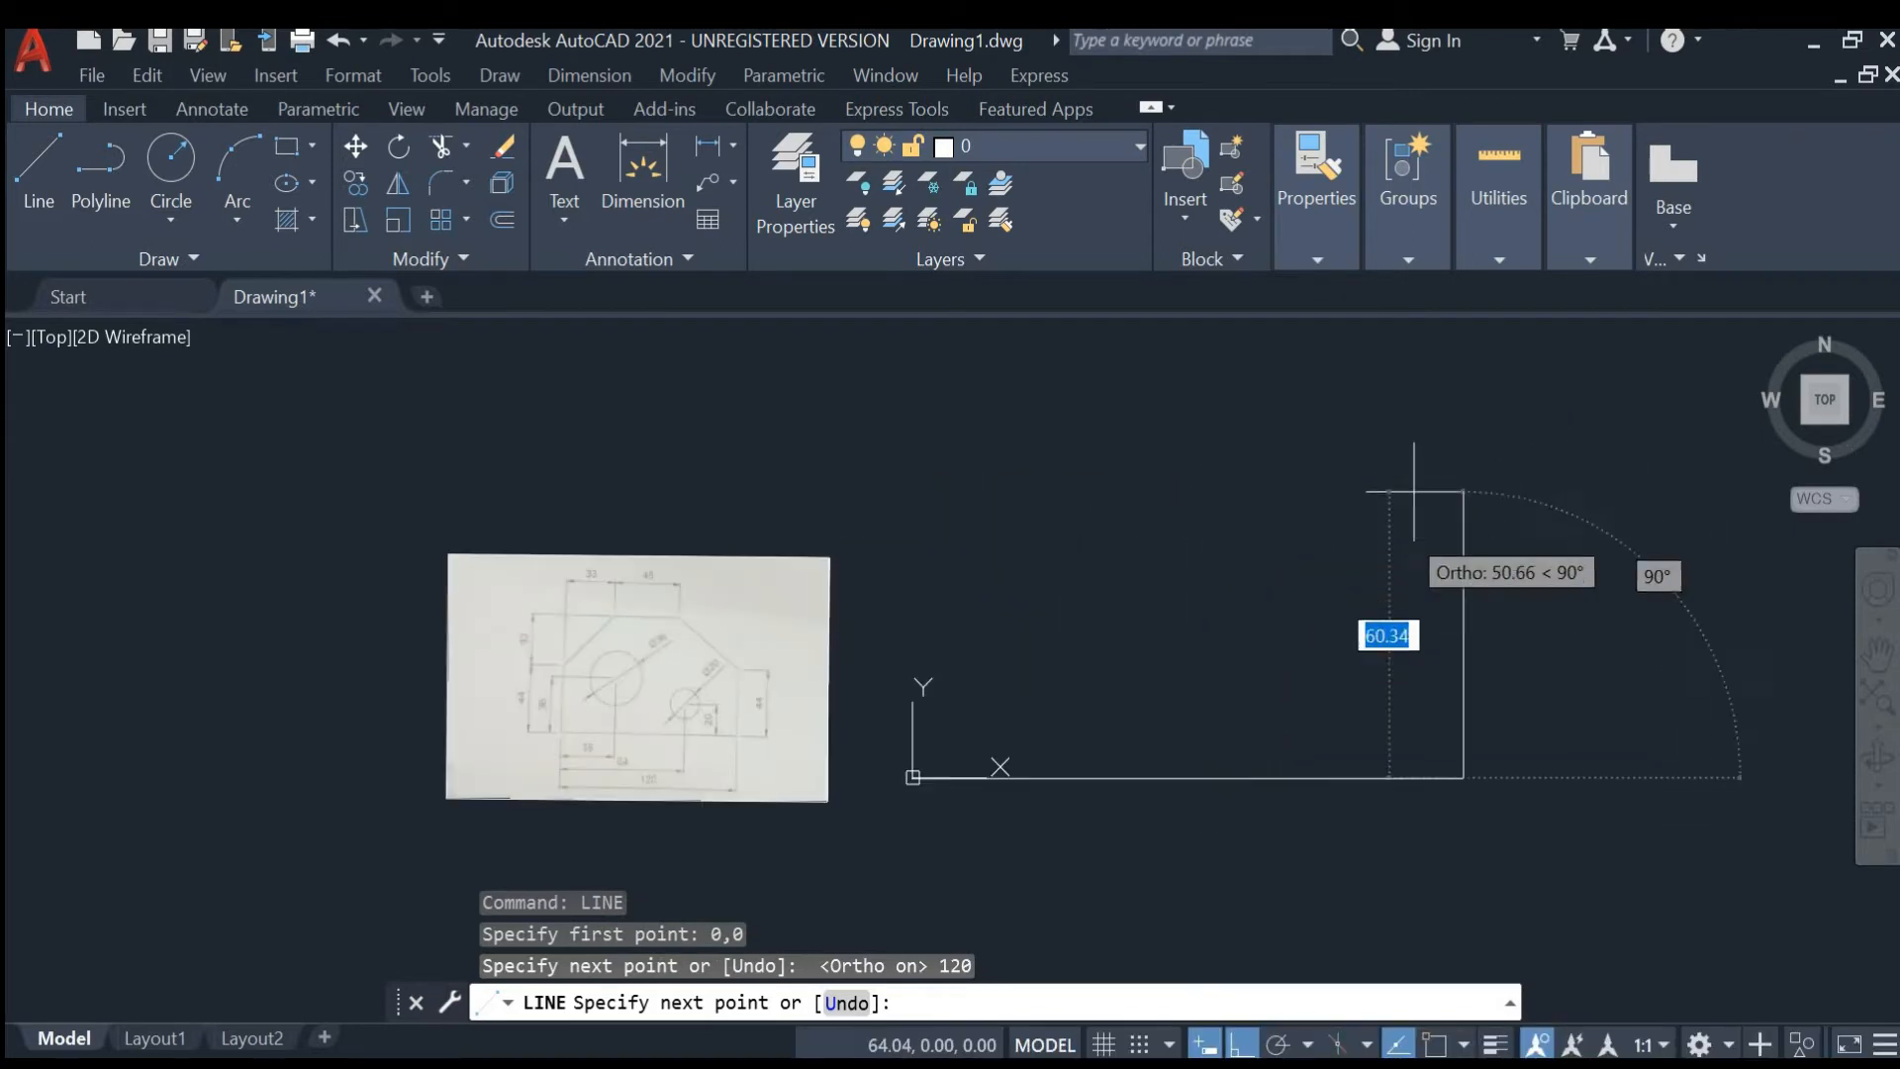
pyautogui.scroll(6, 851, 727)
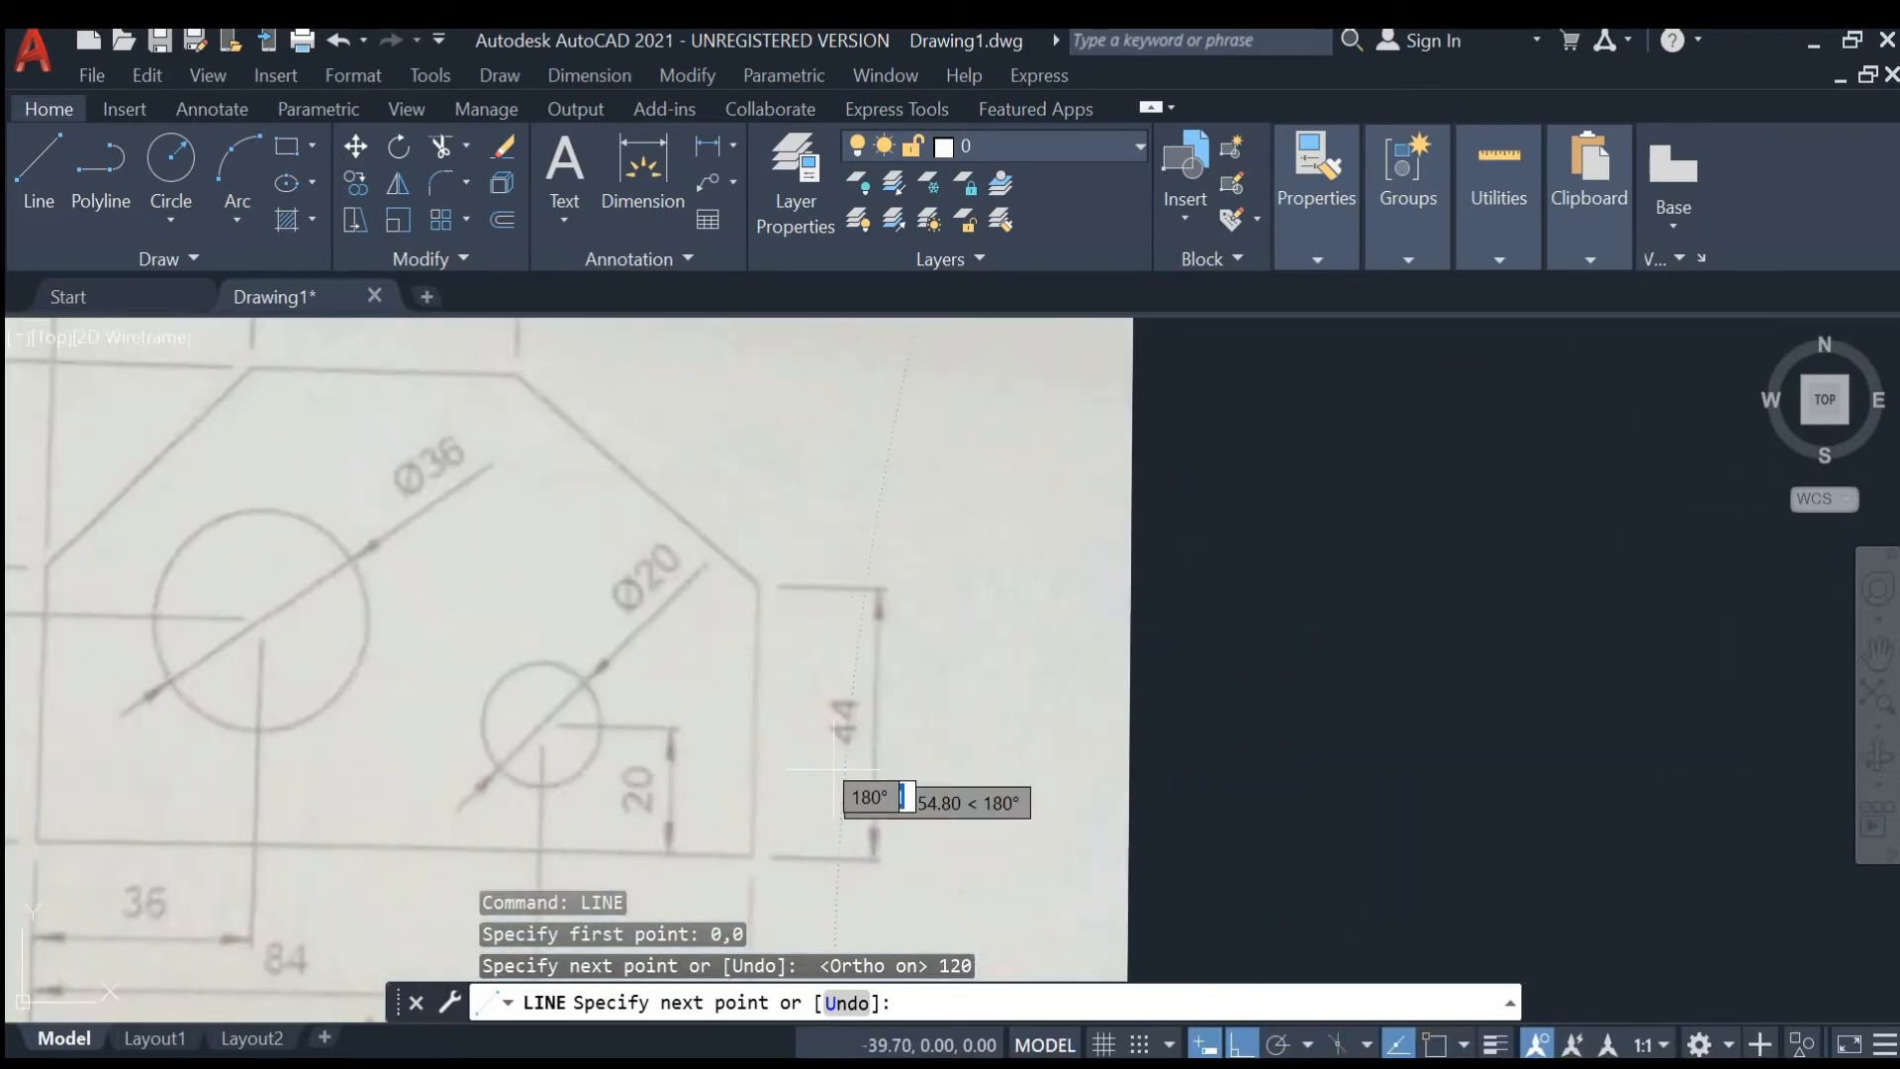
pyautogui.scroll(-8, 854, 728)
pyautogui.moveTo(1329, 701); pyautogui.dragTo(1082, 666, button='middle')
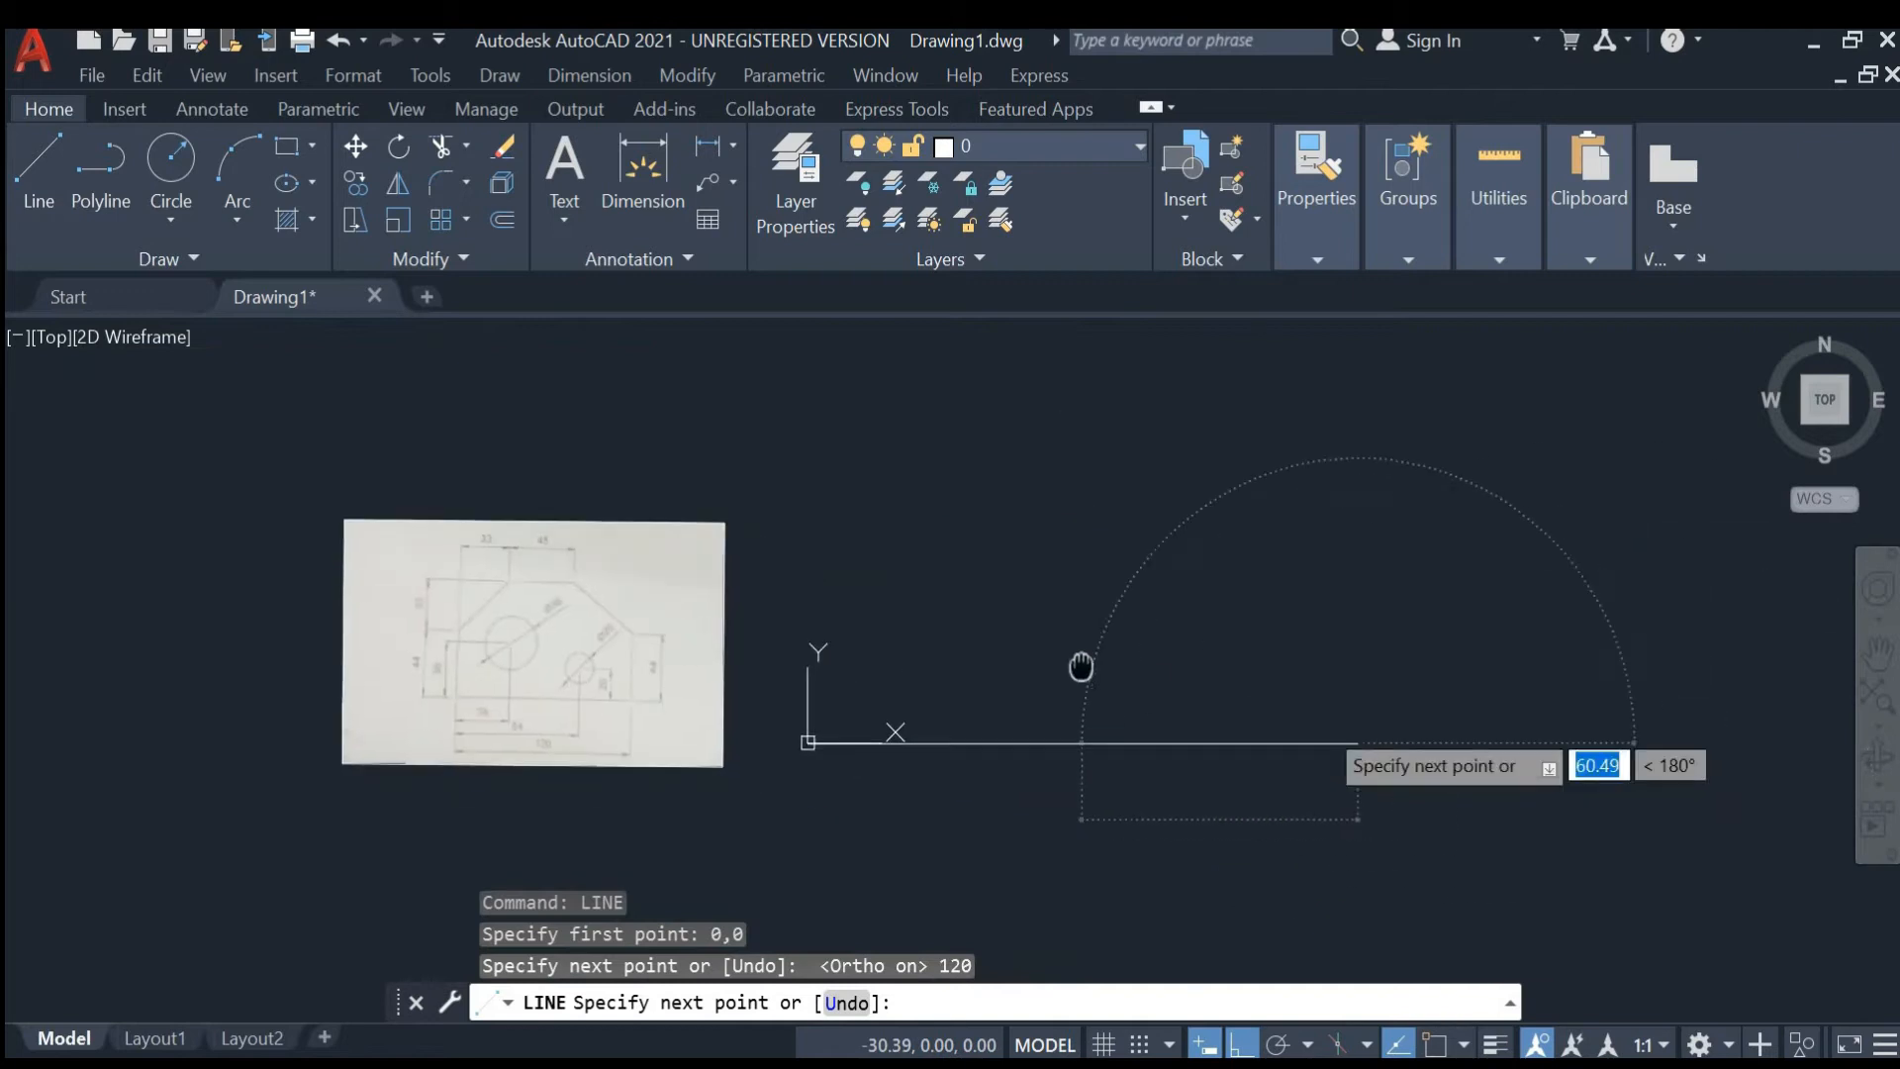
pyautogui.write('44')
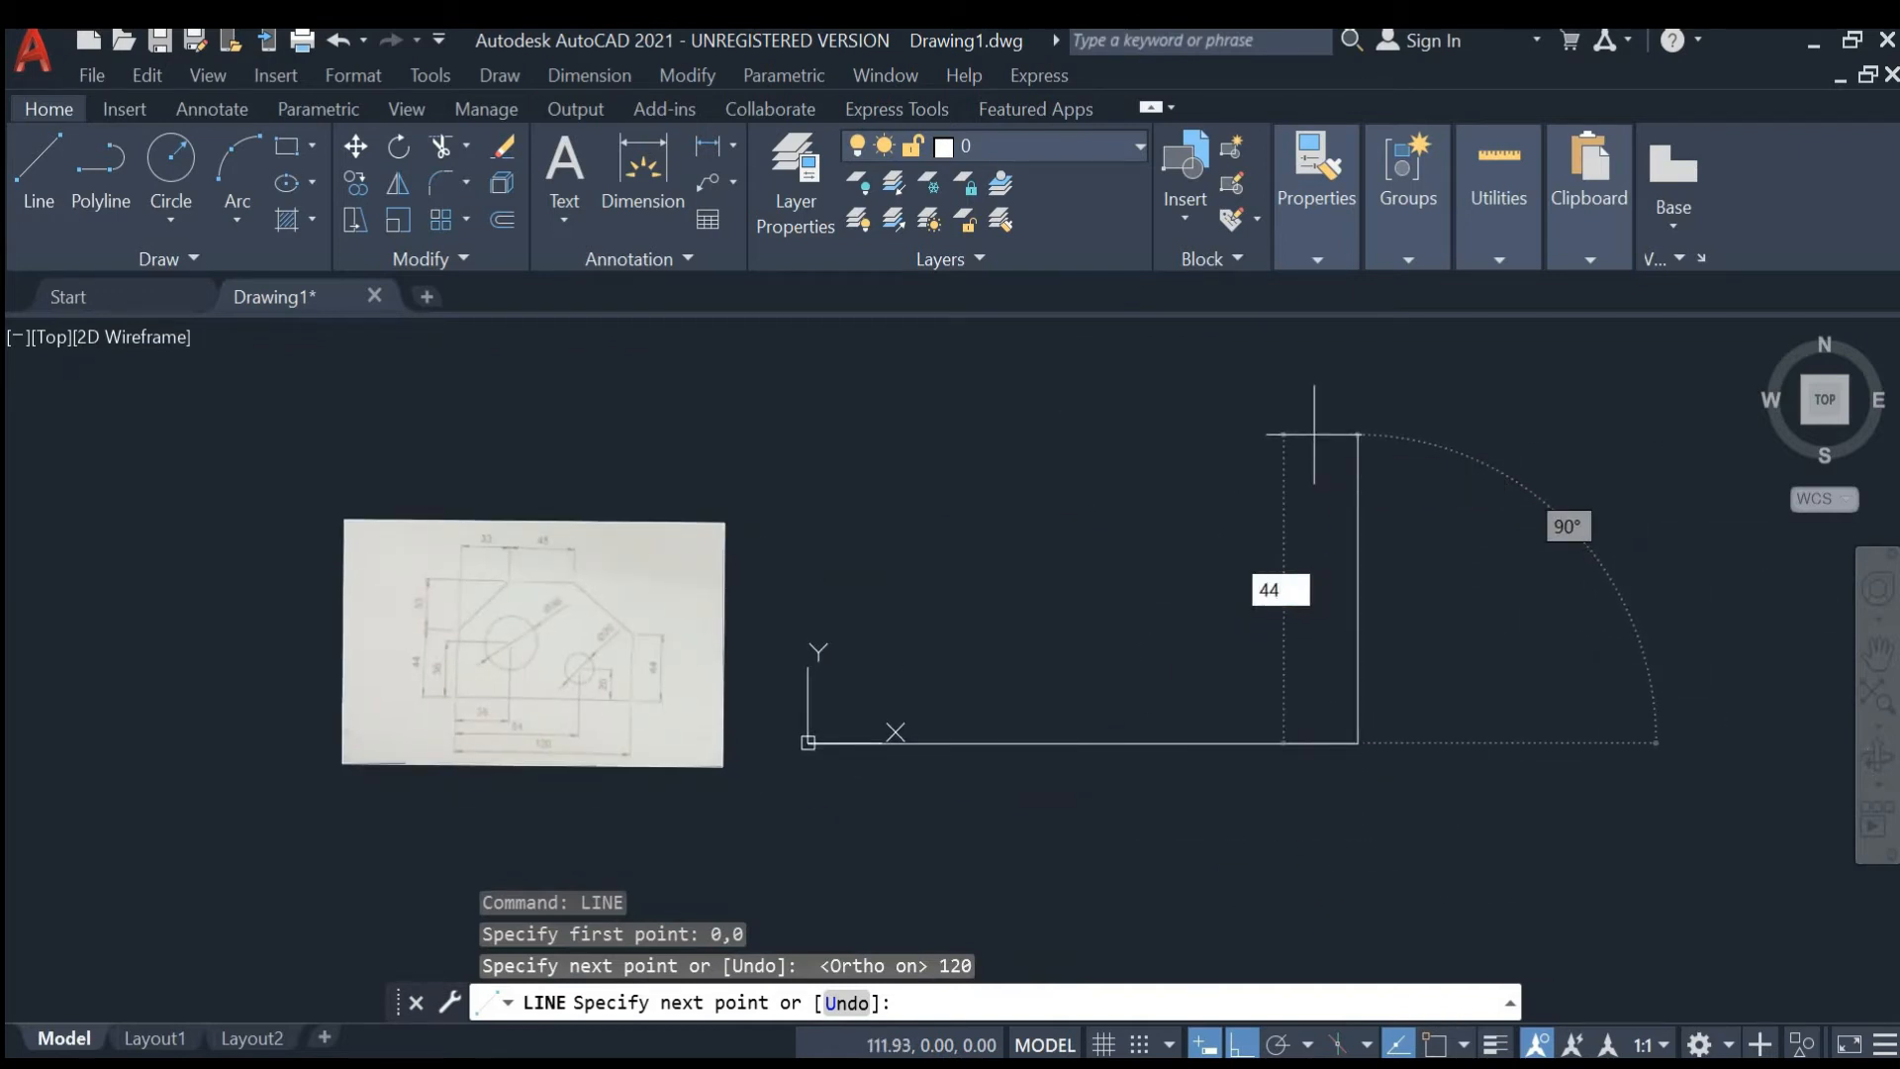
pyautogui.press('Return')
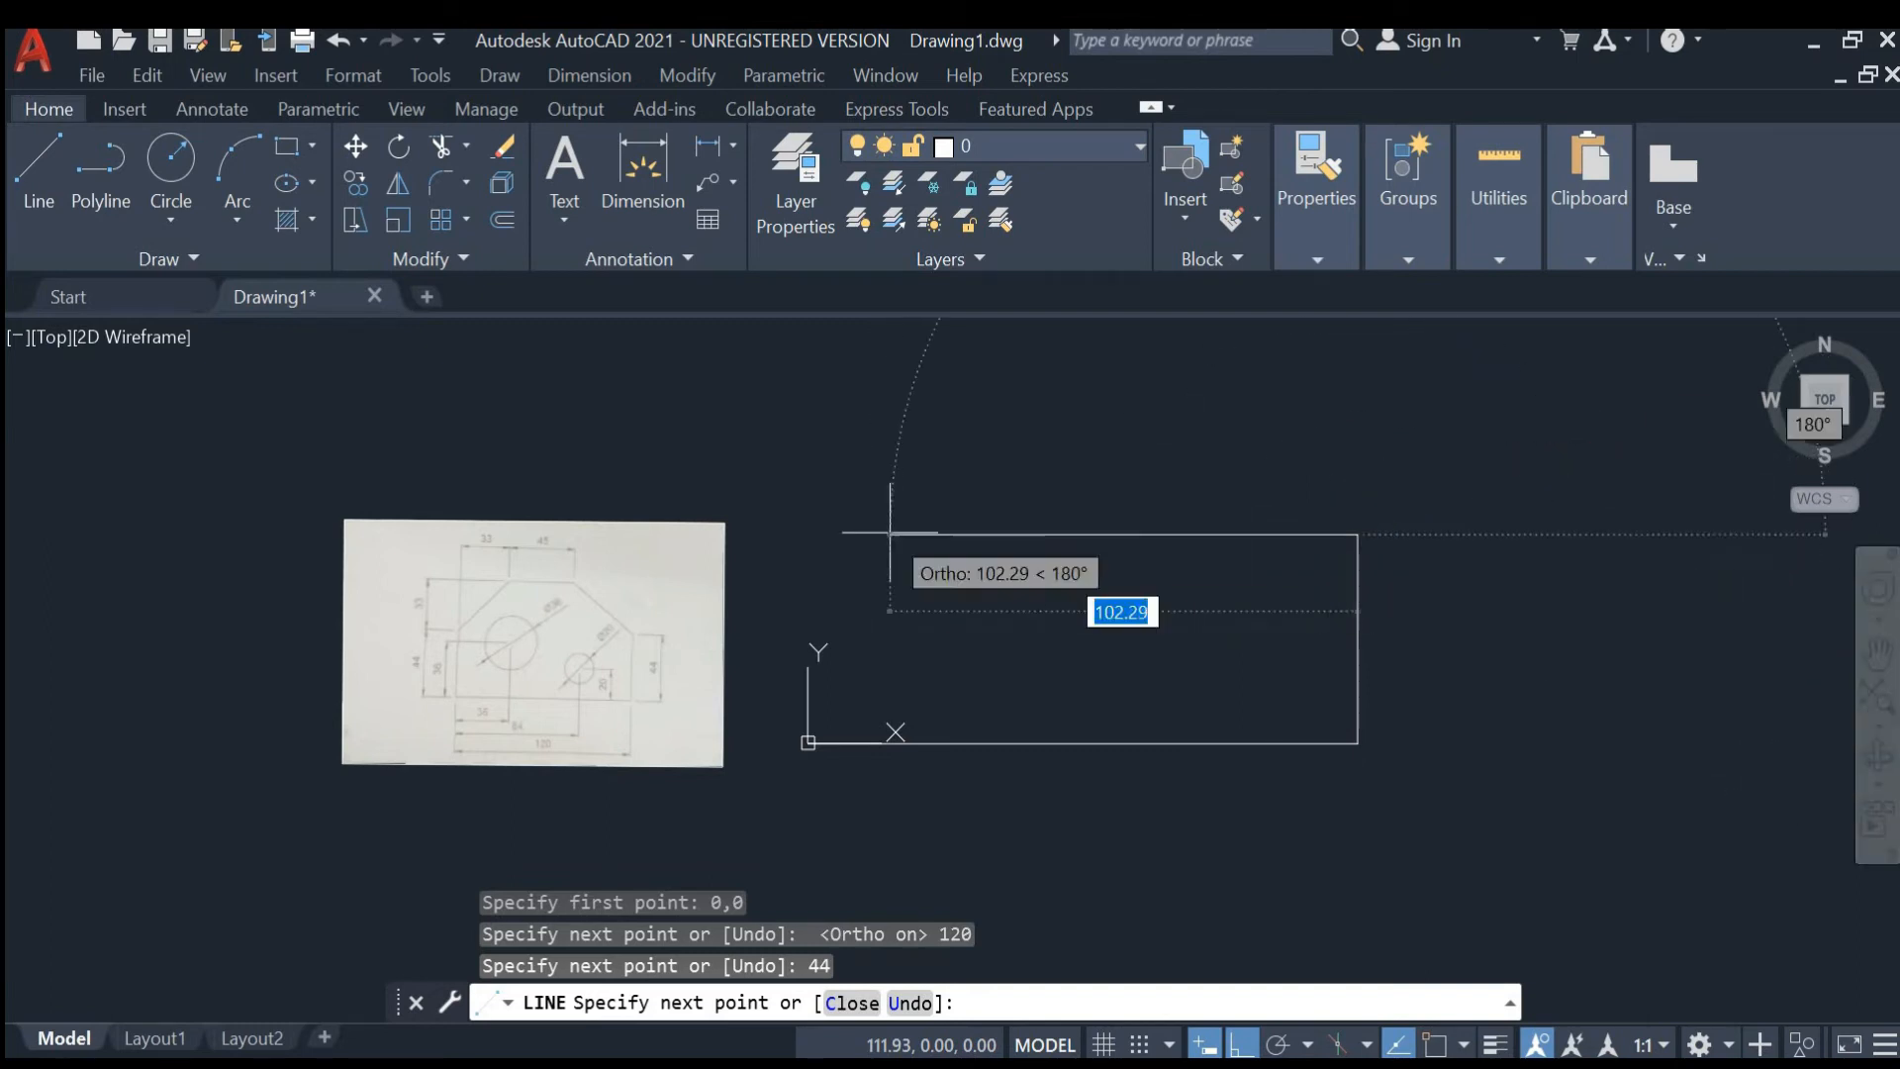
pyautogui.scroll(5, 361, 673)
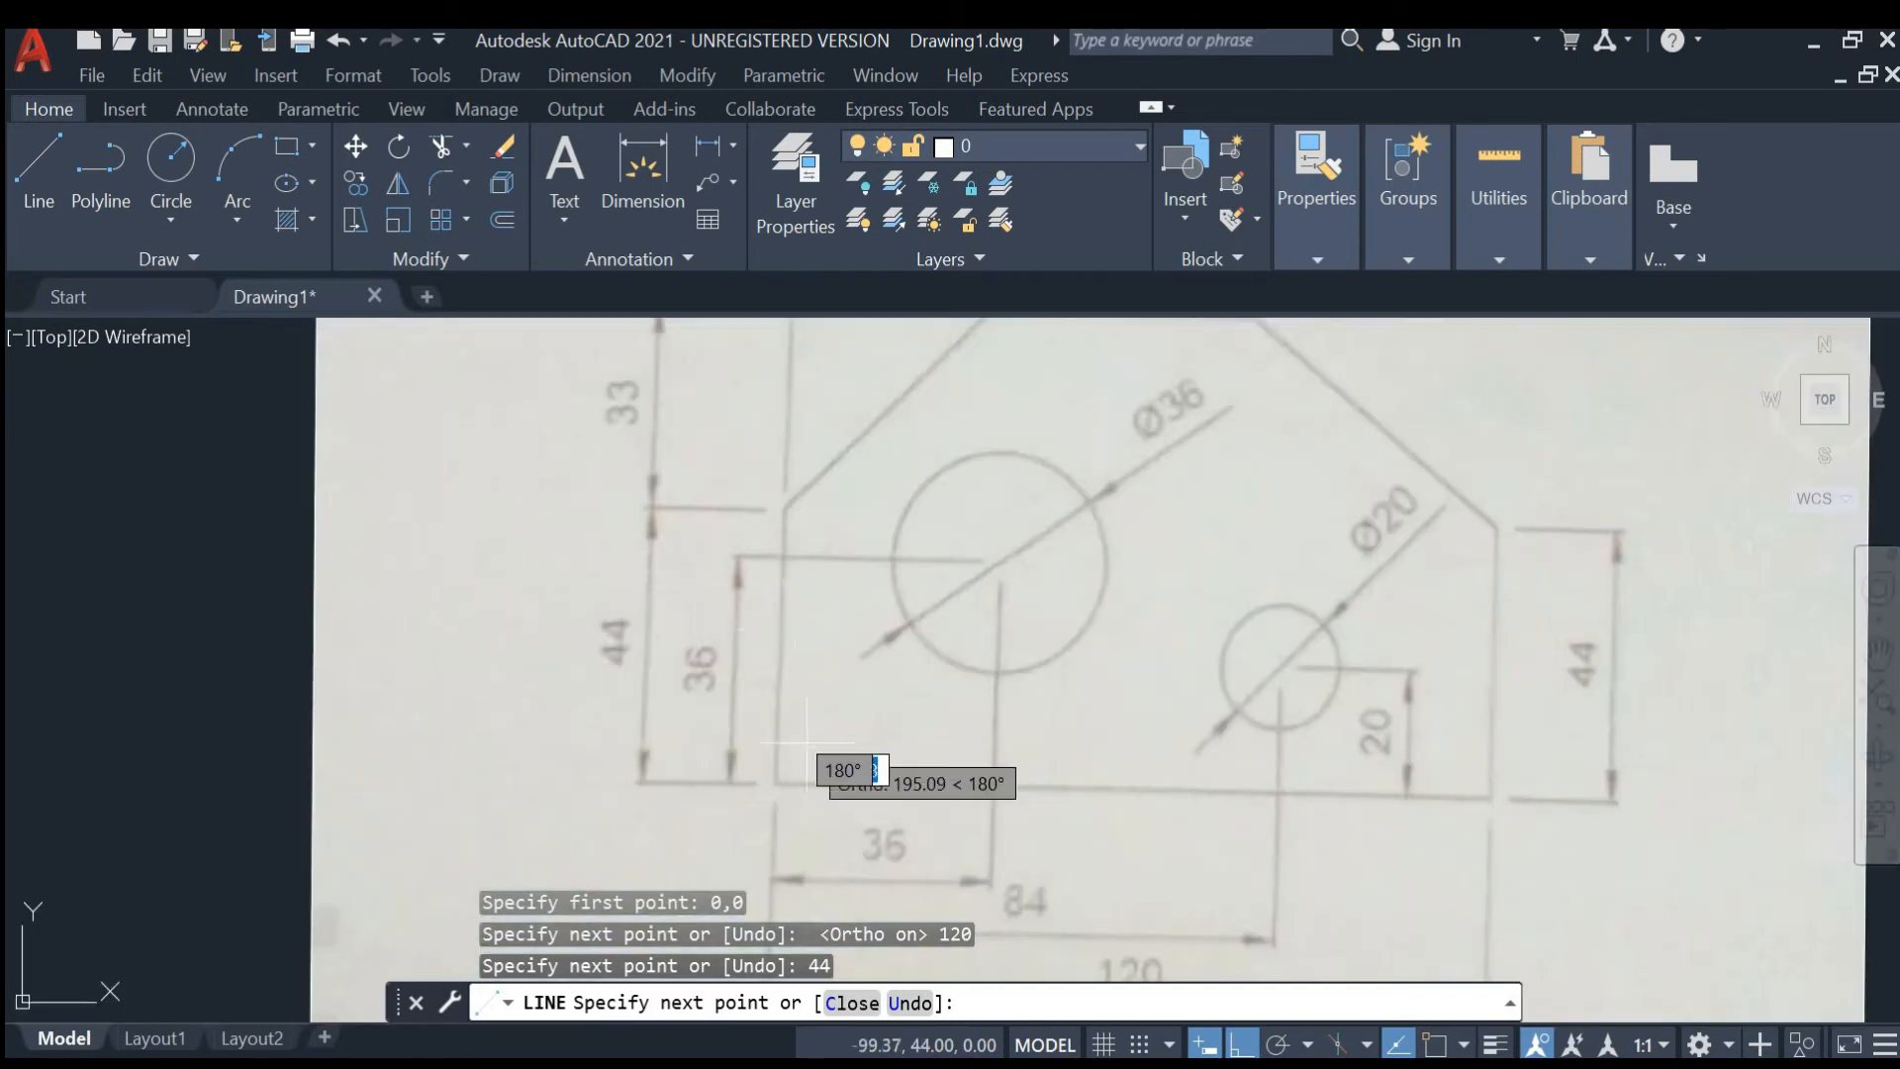
pyautogui.scroll(-2, 927, 670)
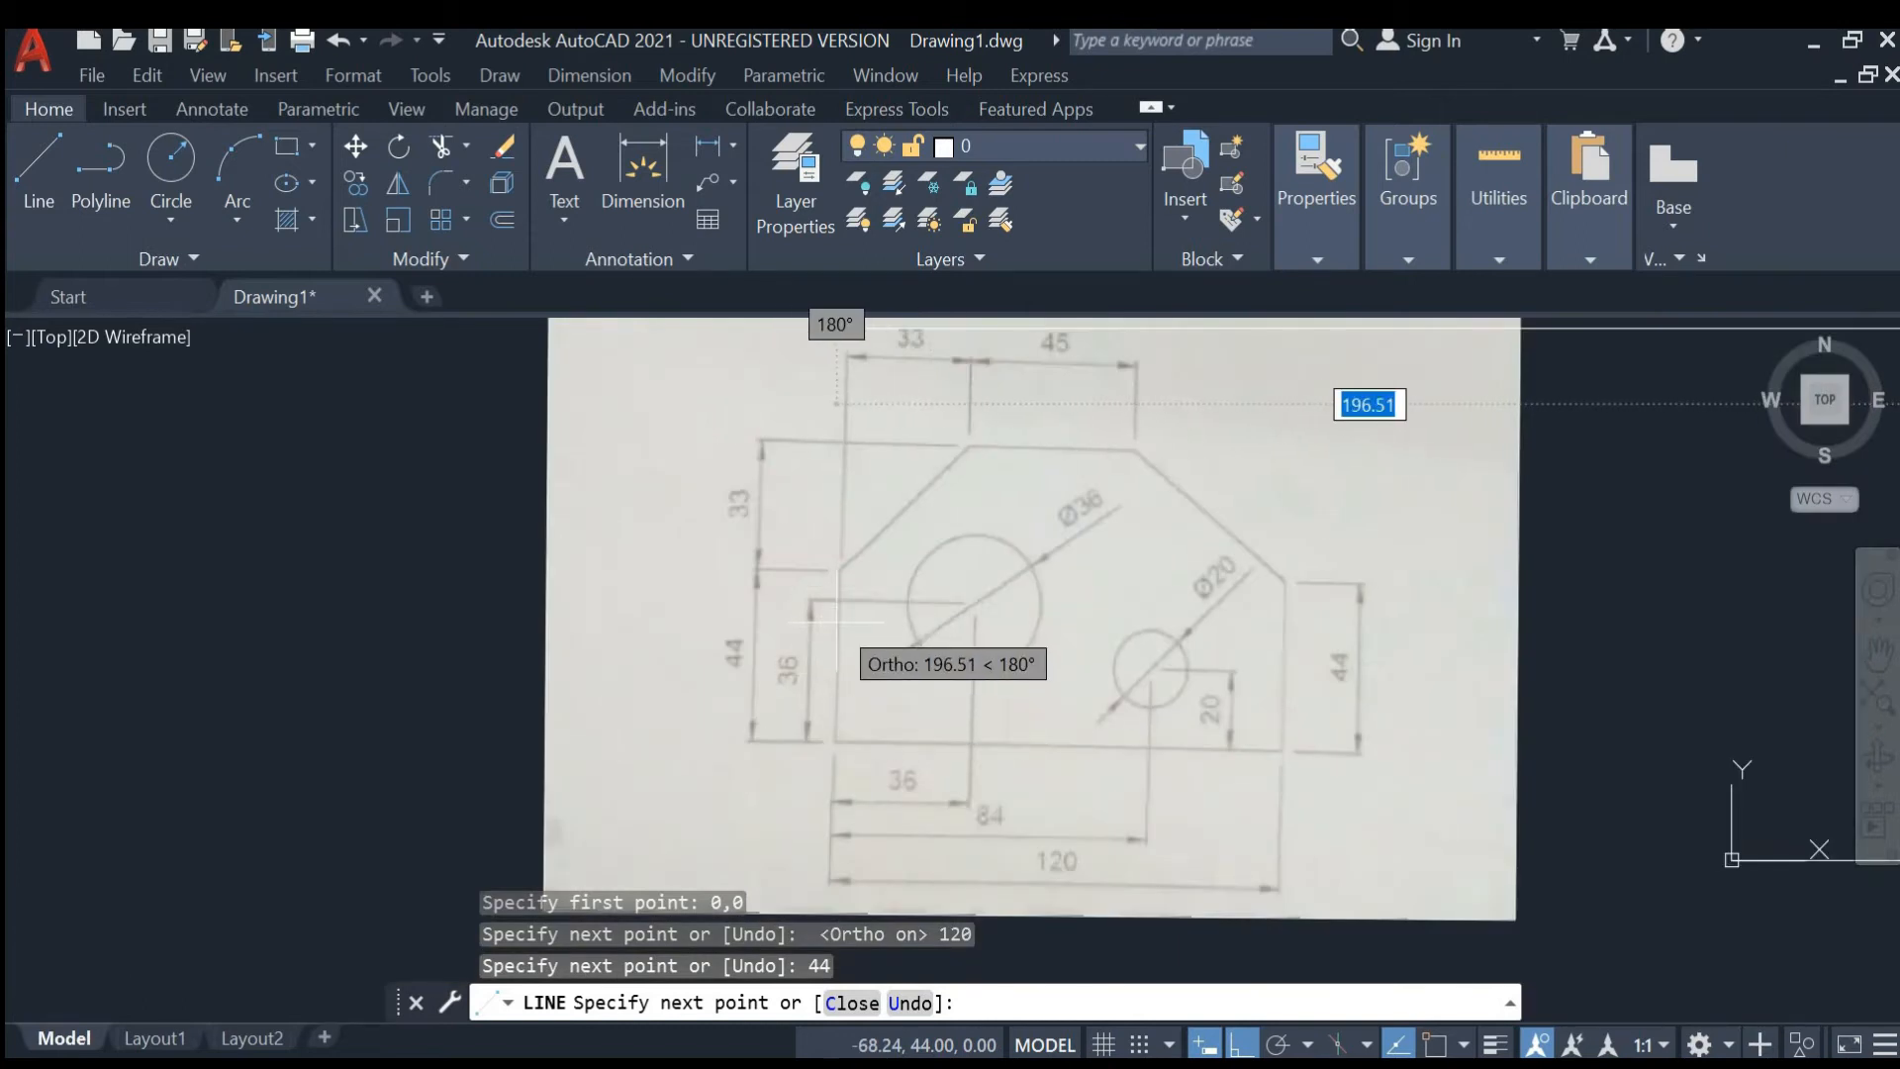
pyautogui.press('Escape')
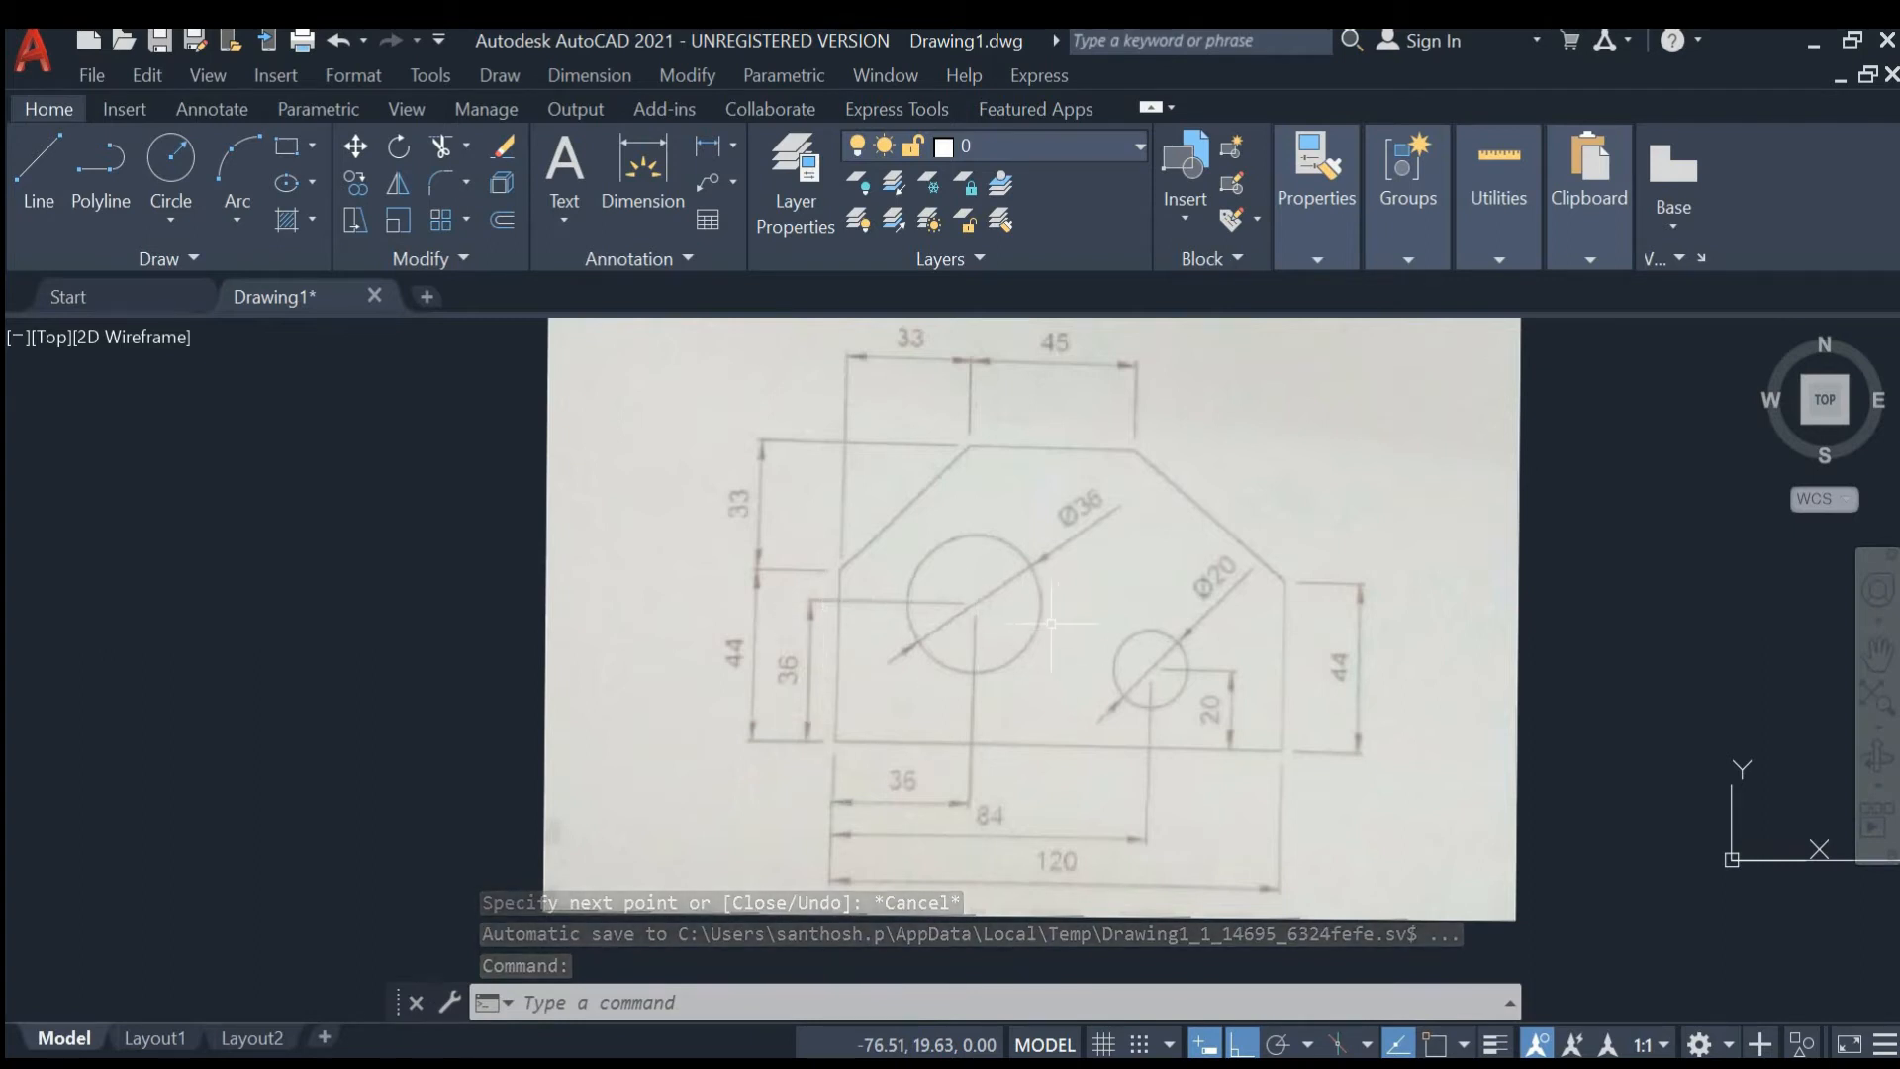
# - Start a new line at the origin point 0,0
pyautogui.scroll(-2, 841, 599)
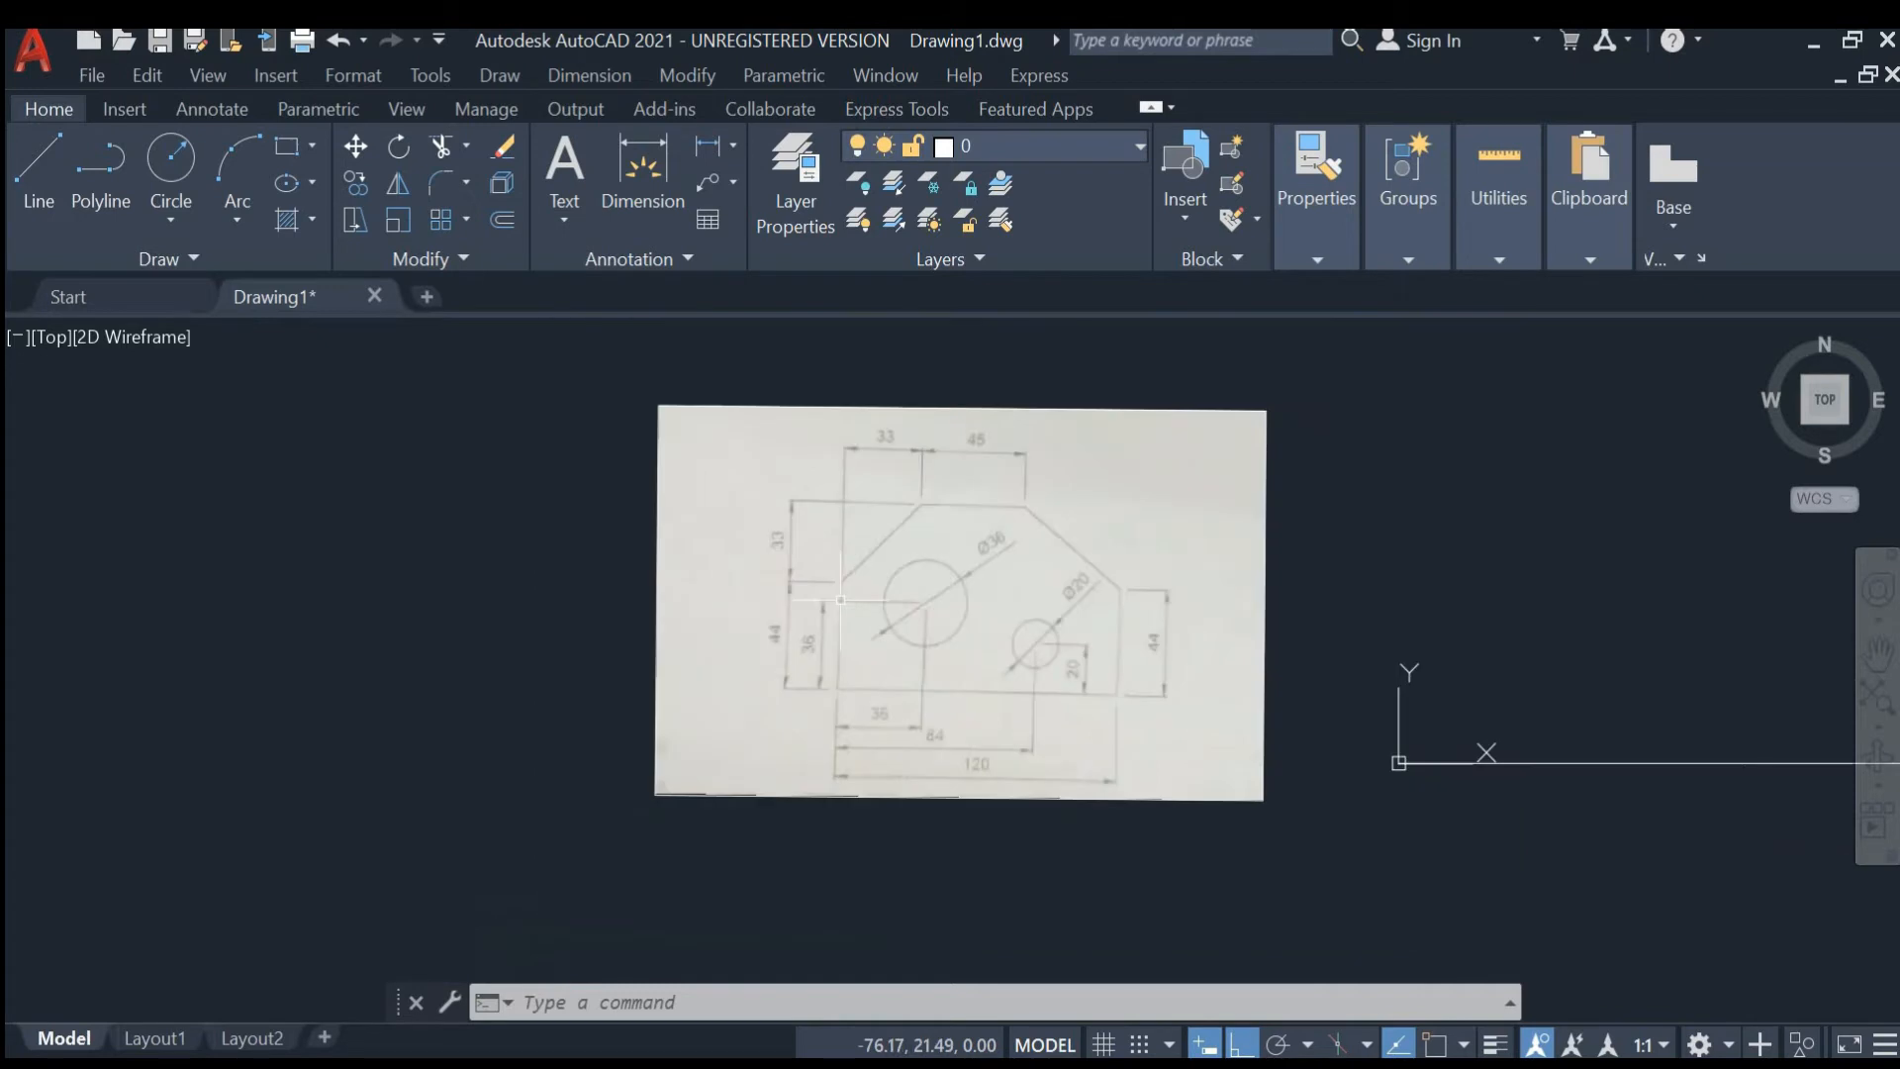
pyautogui.moveTo(1323, 501)
pyautogui.mouseDown(button='middle')
pyautogui.moveTo(1243, 475)
pyautogui.moveTo(1085, 518)
pyautogui.mouseUp(button='middle')
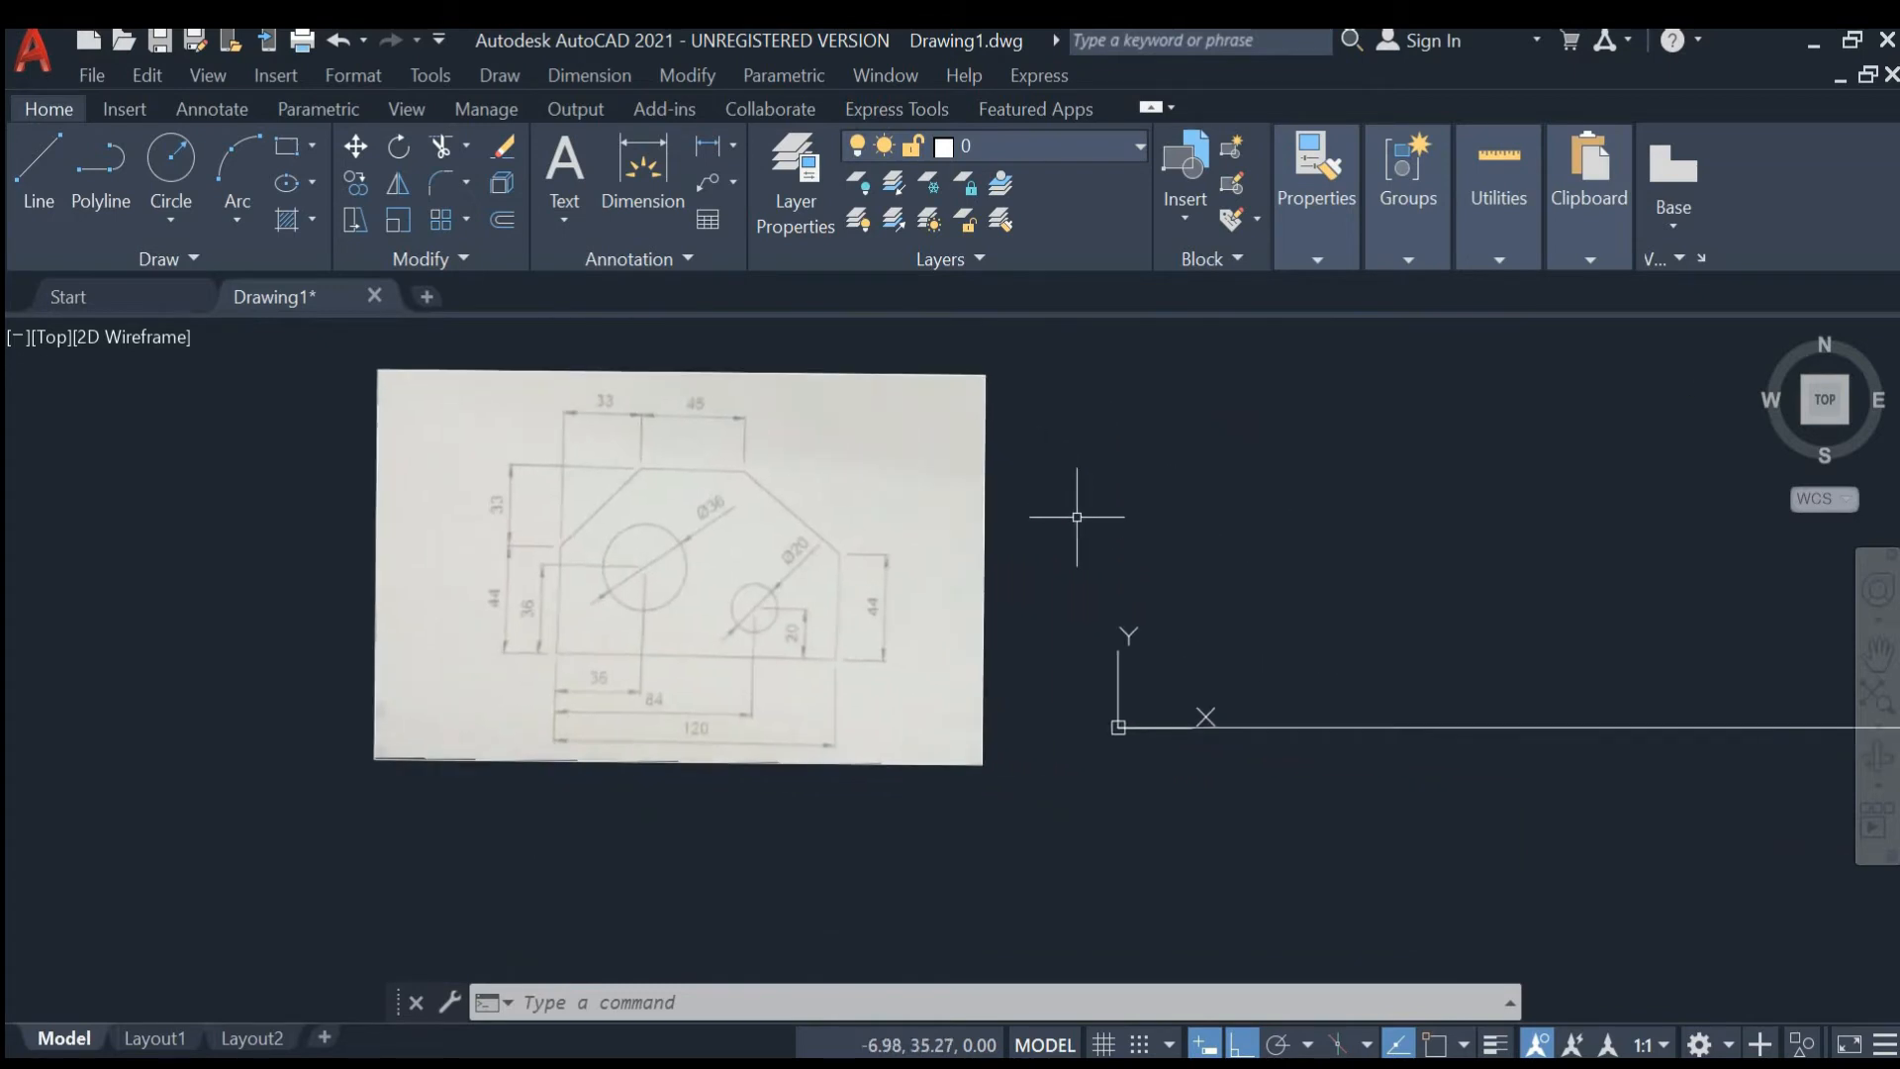
pyautogui.write('l')
pyautogui.press('Return')
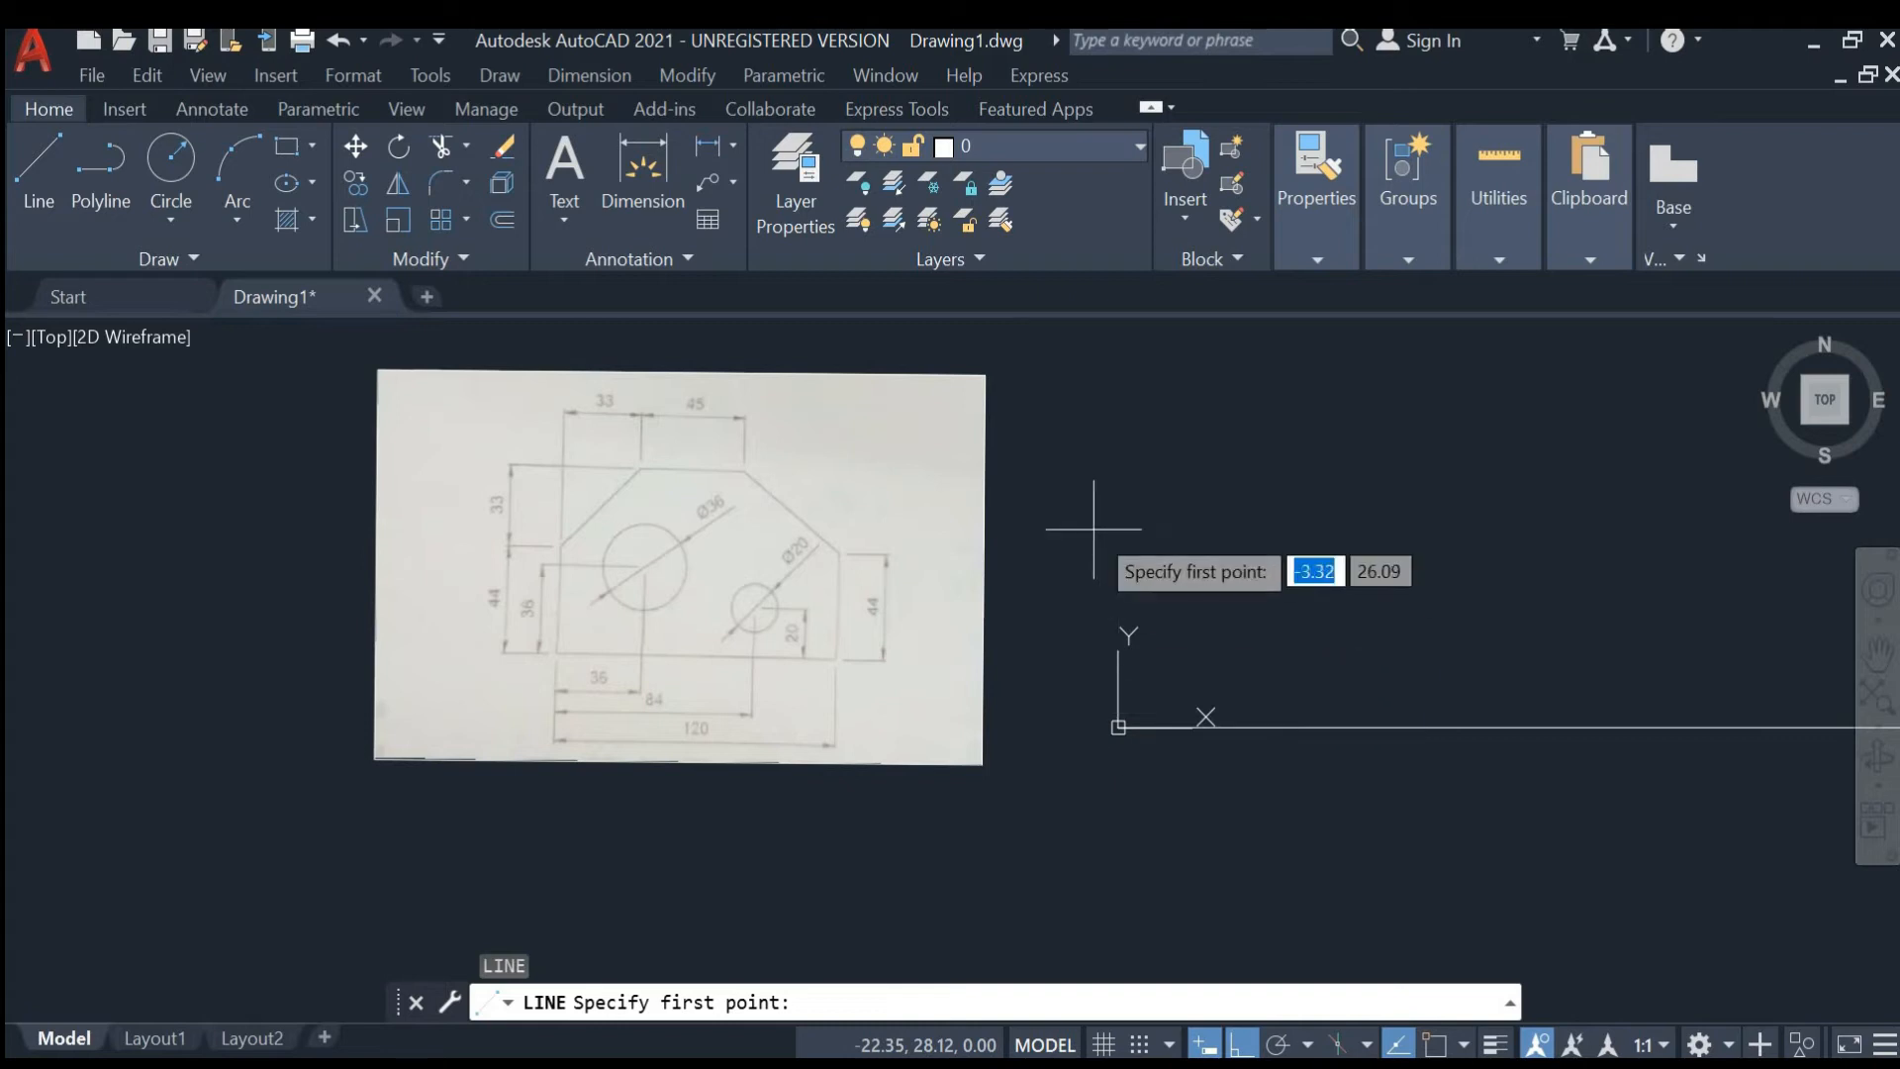
pyautogui.write('0,0')
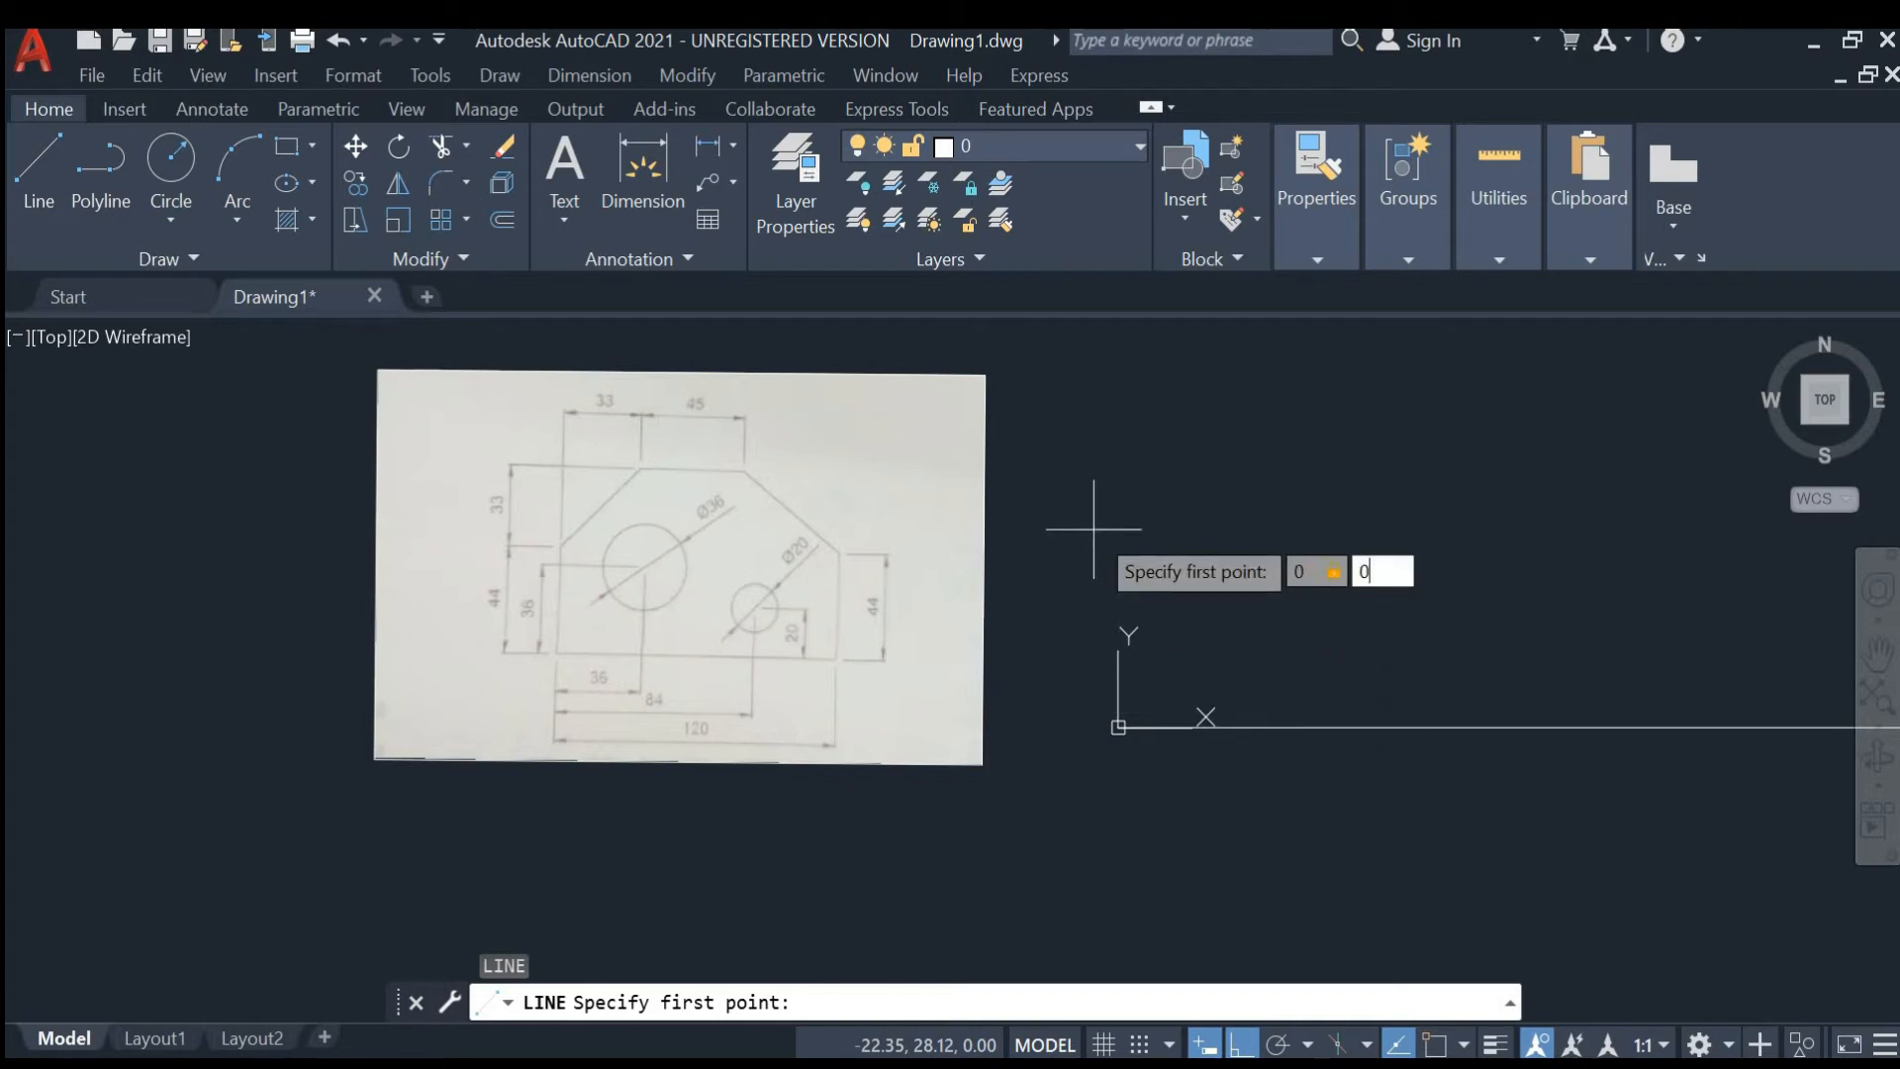
pyautogui.press('Return')
# - Compute 44+33 with QuickCalc and continue the line 77 mm straight up from the origin
pyautogui.scroll(-2, 1088, 534)
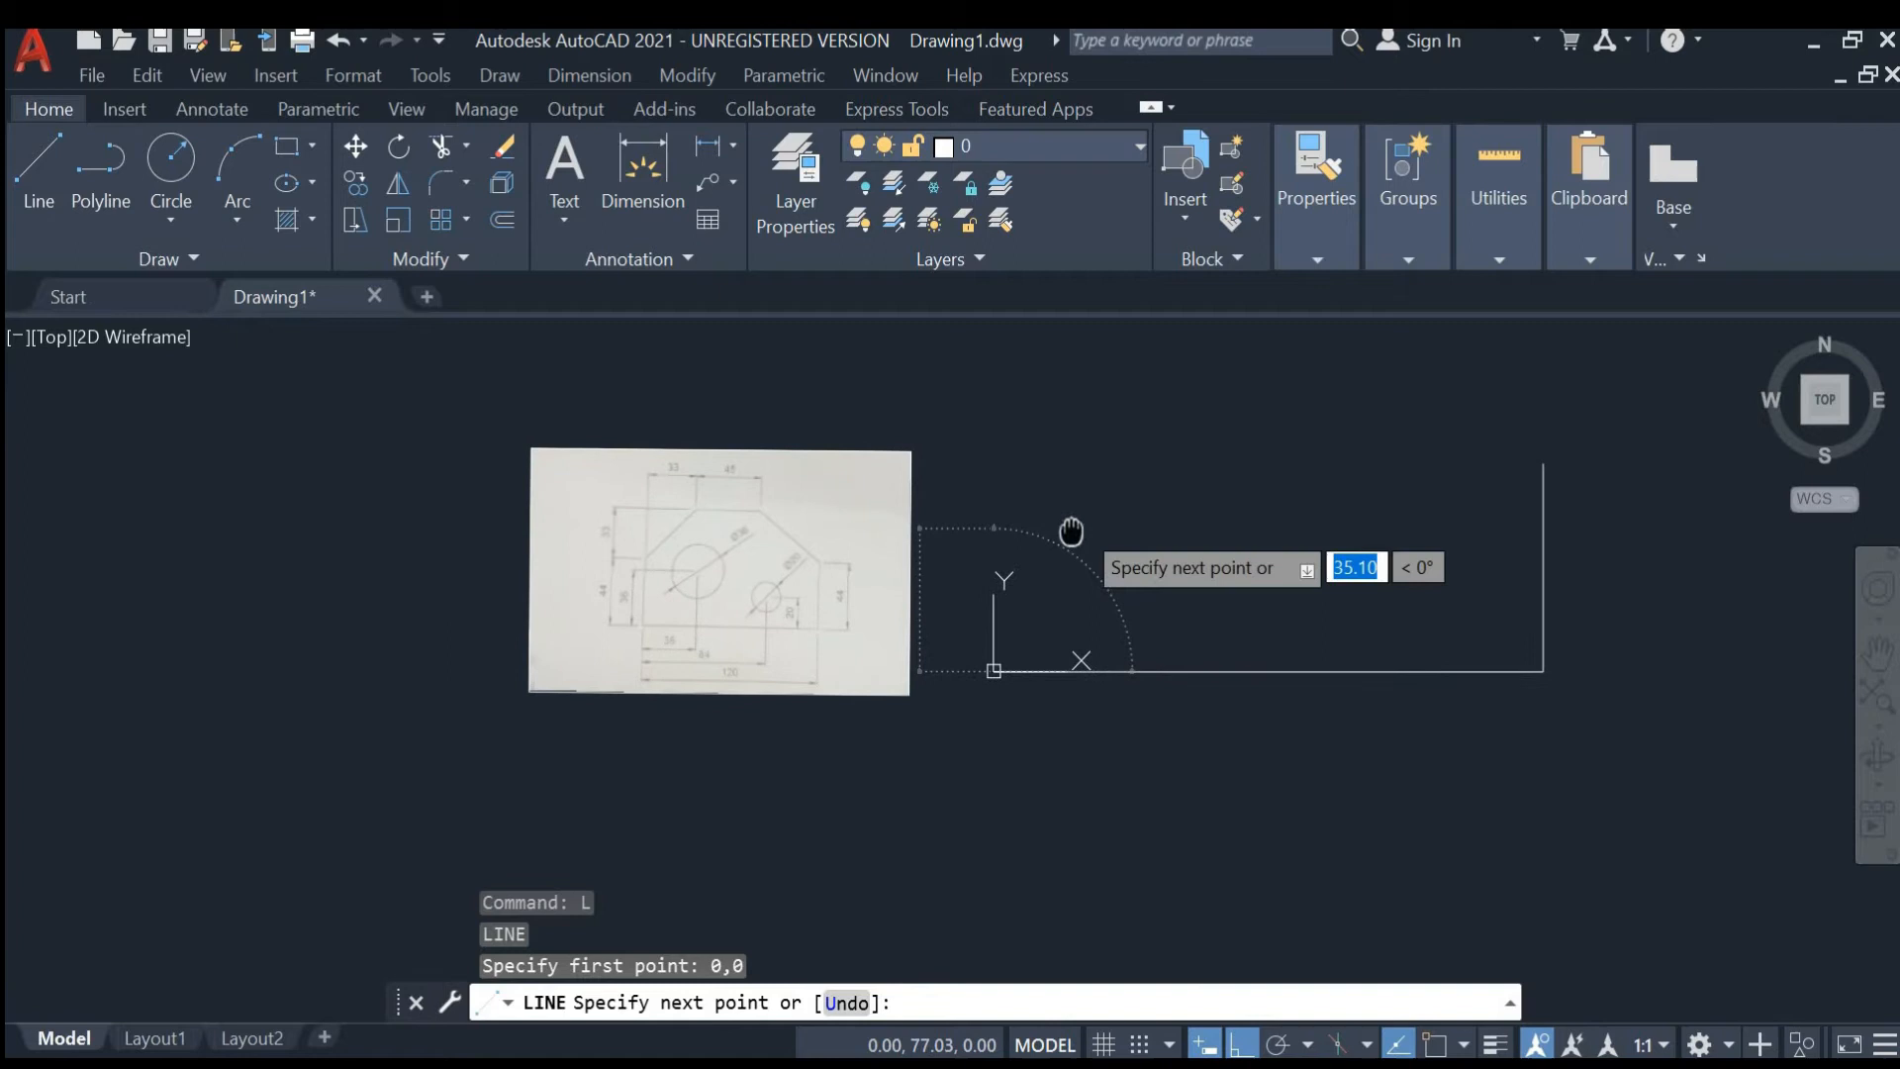
pyautogui.moveTo(1070, 529); pyautogui.dragTo(1031, 607, button='middle')
pyautogui.scroll(2, 1031, 609)
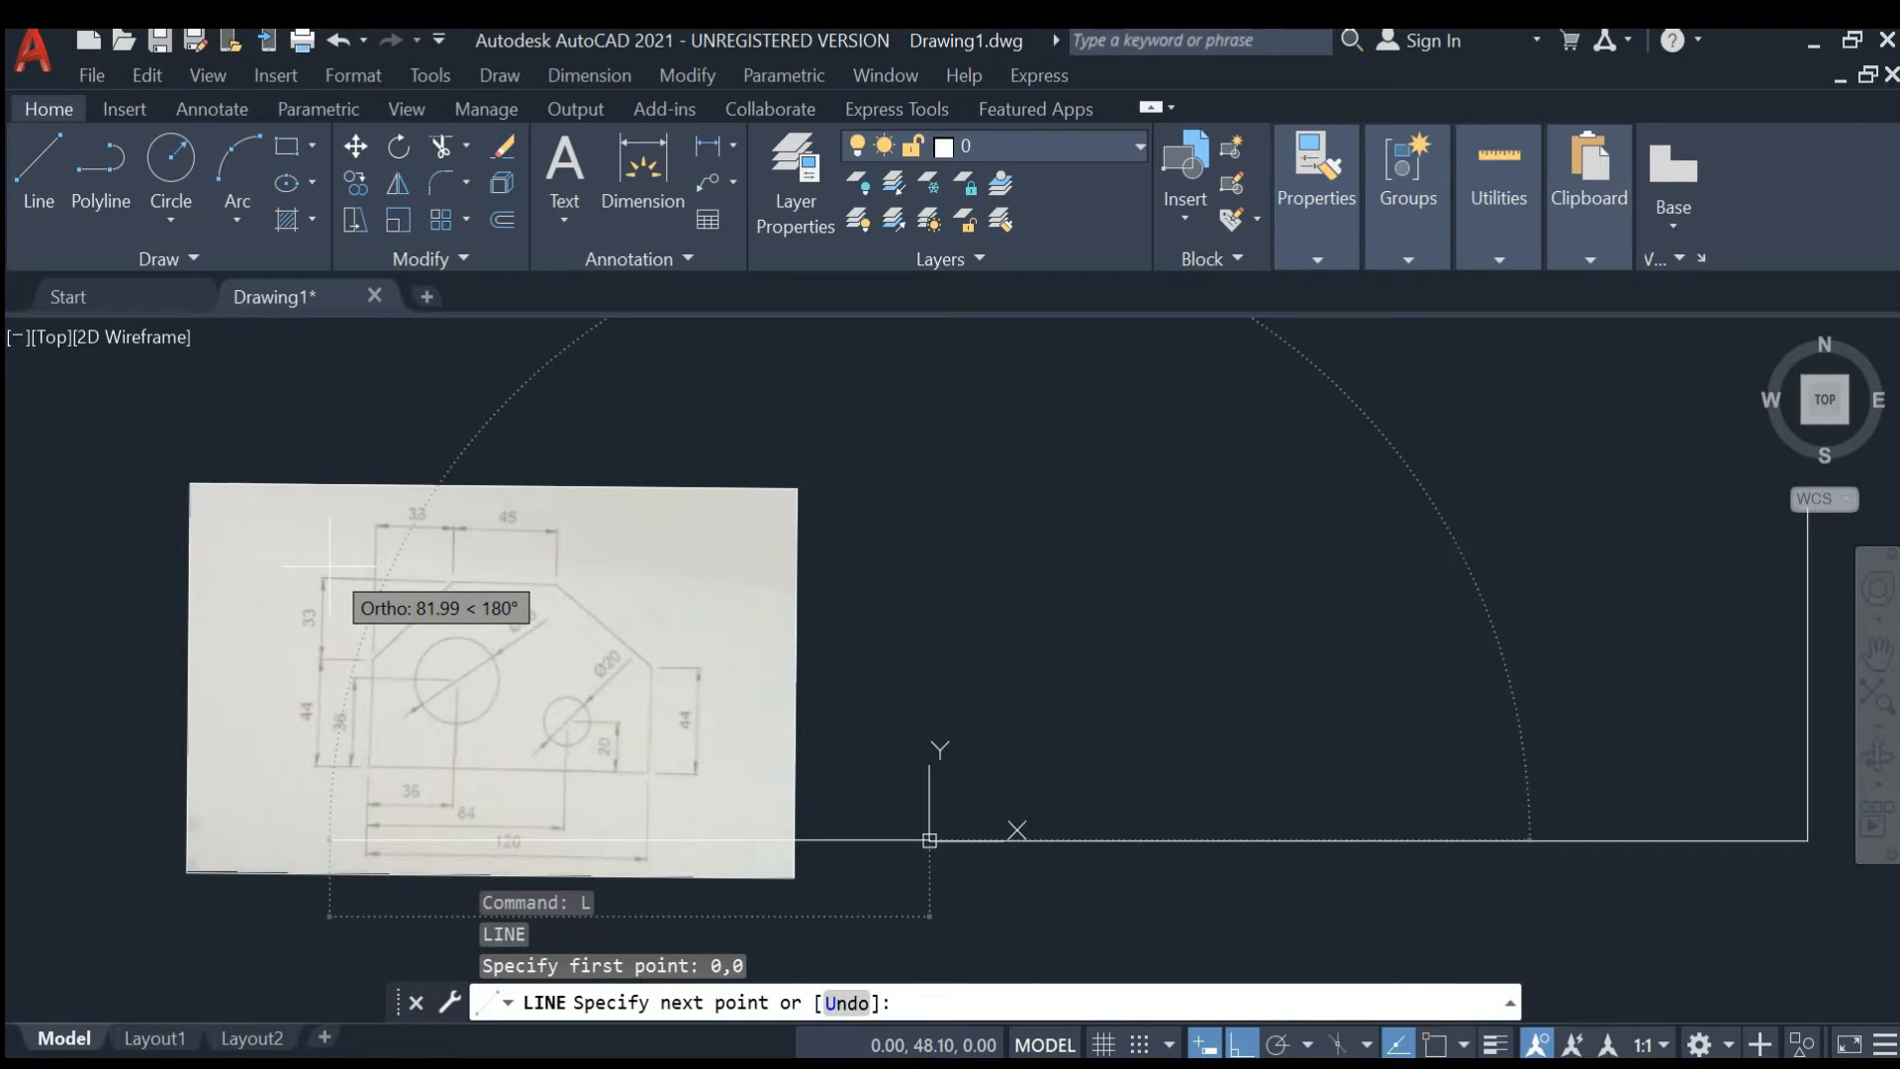
pyautogui.hotkey('ctrl', '8')
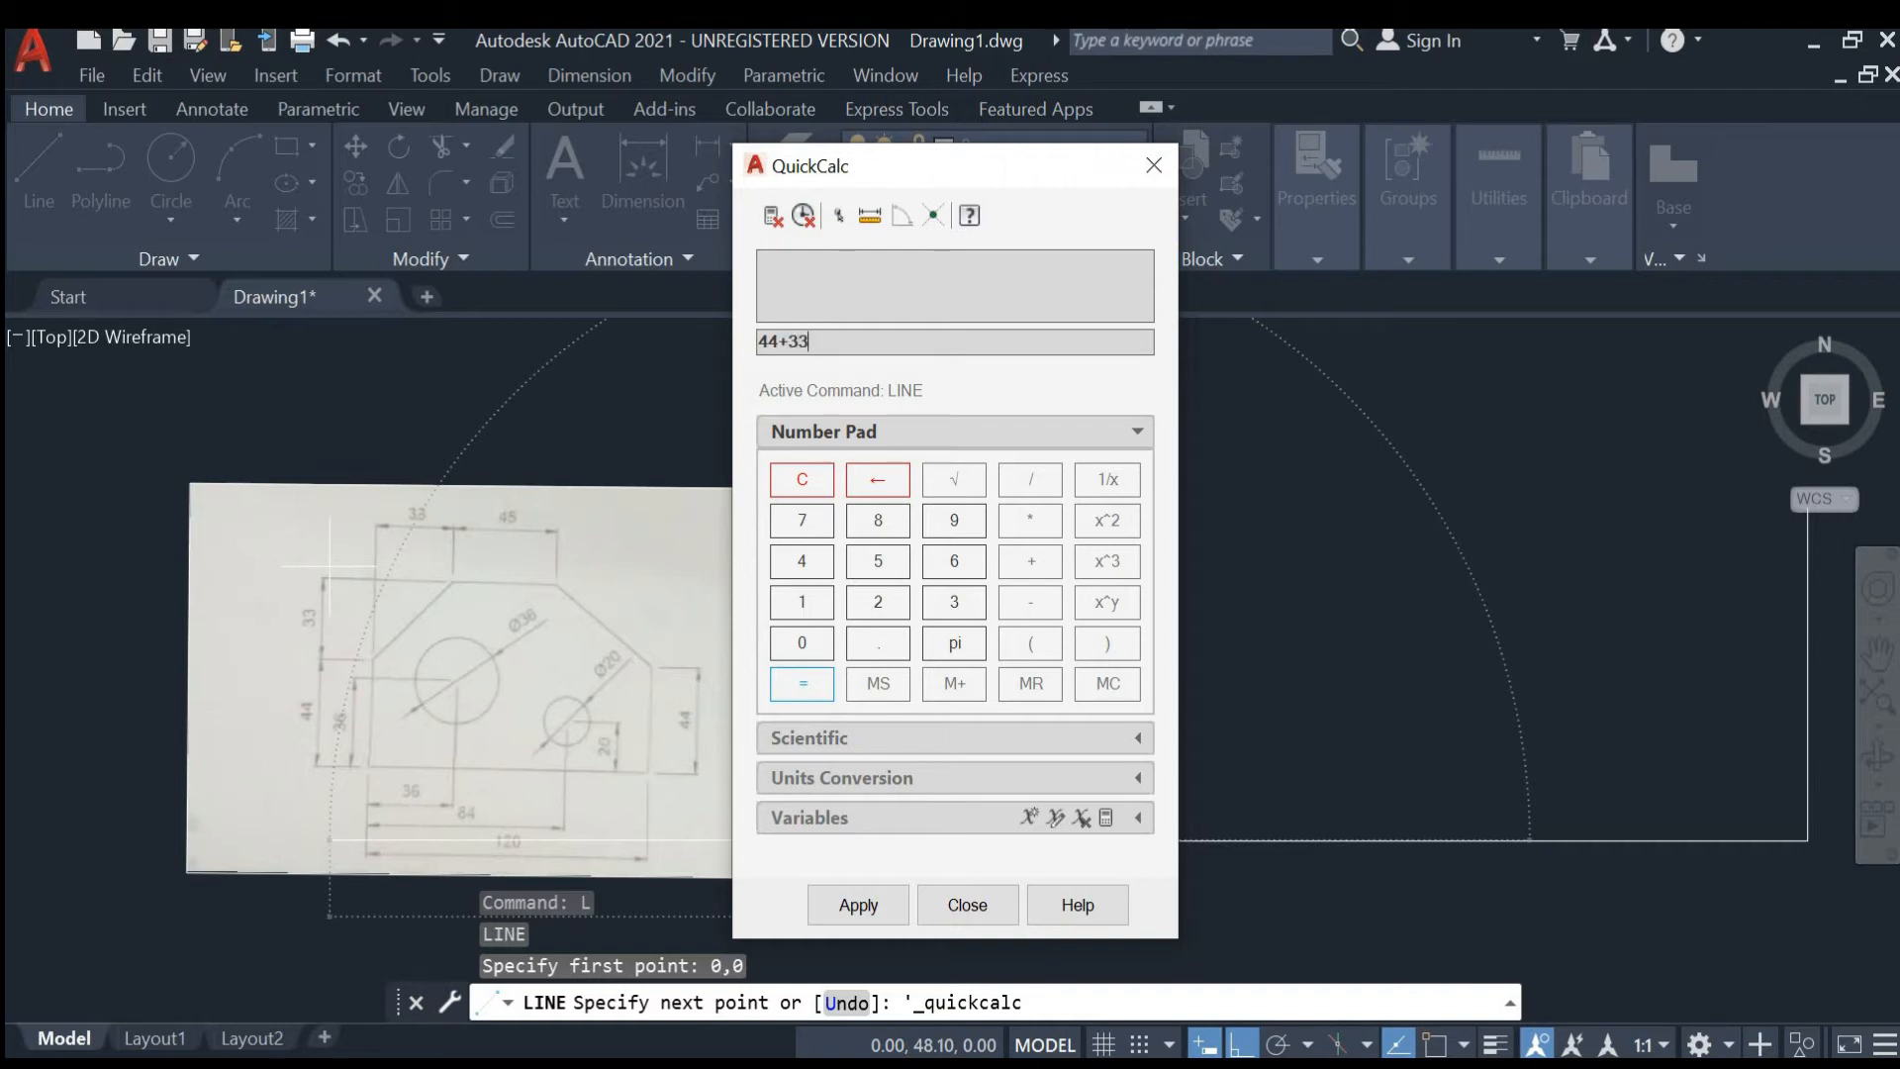
pyautogui.click(806, 687)
pyautogui.click(1160, 165)
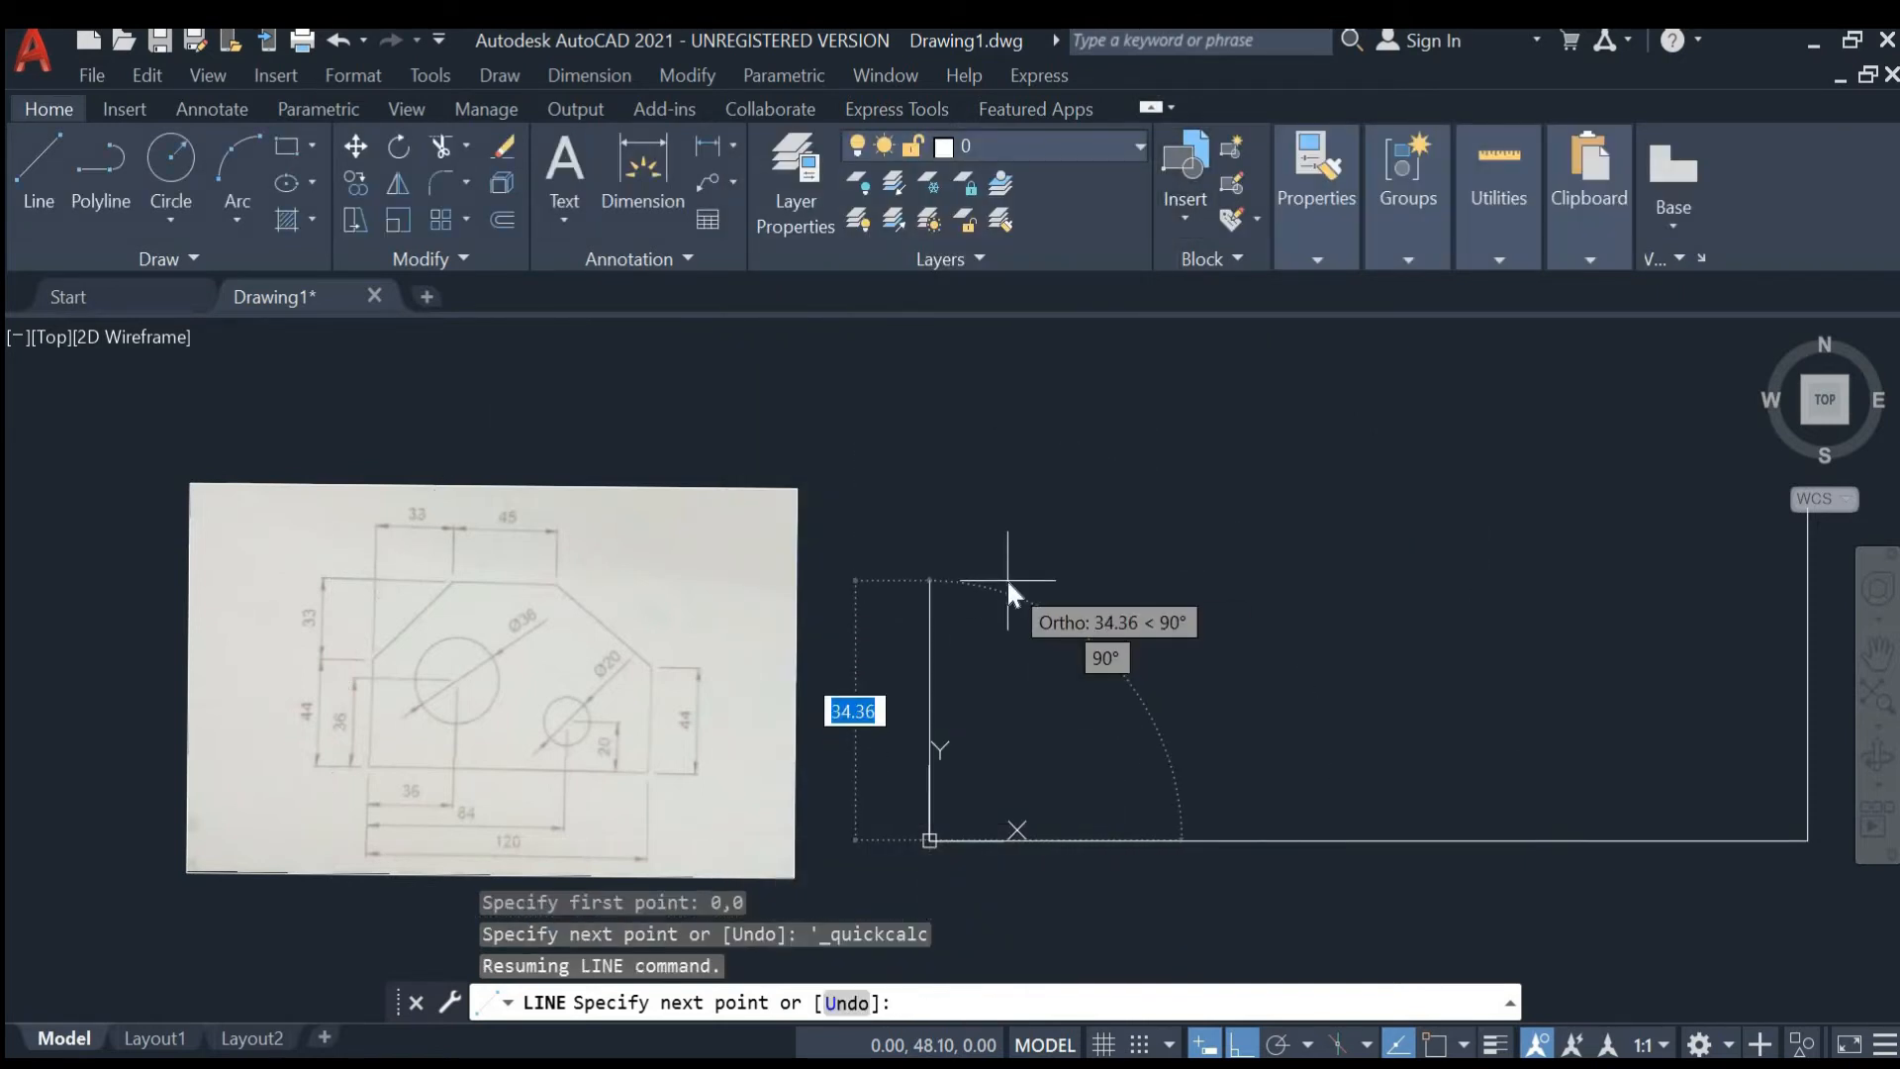
pyautogui.write('77')
pyautogui.press('Return')
# - Continue the line with a 33 mm segment and then a 45 mm segment horizontally to the right
pyautogui.scroll(-7, 983, 543)
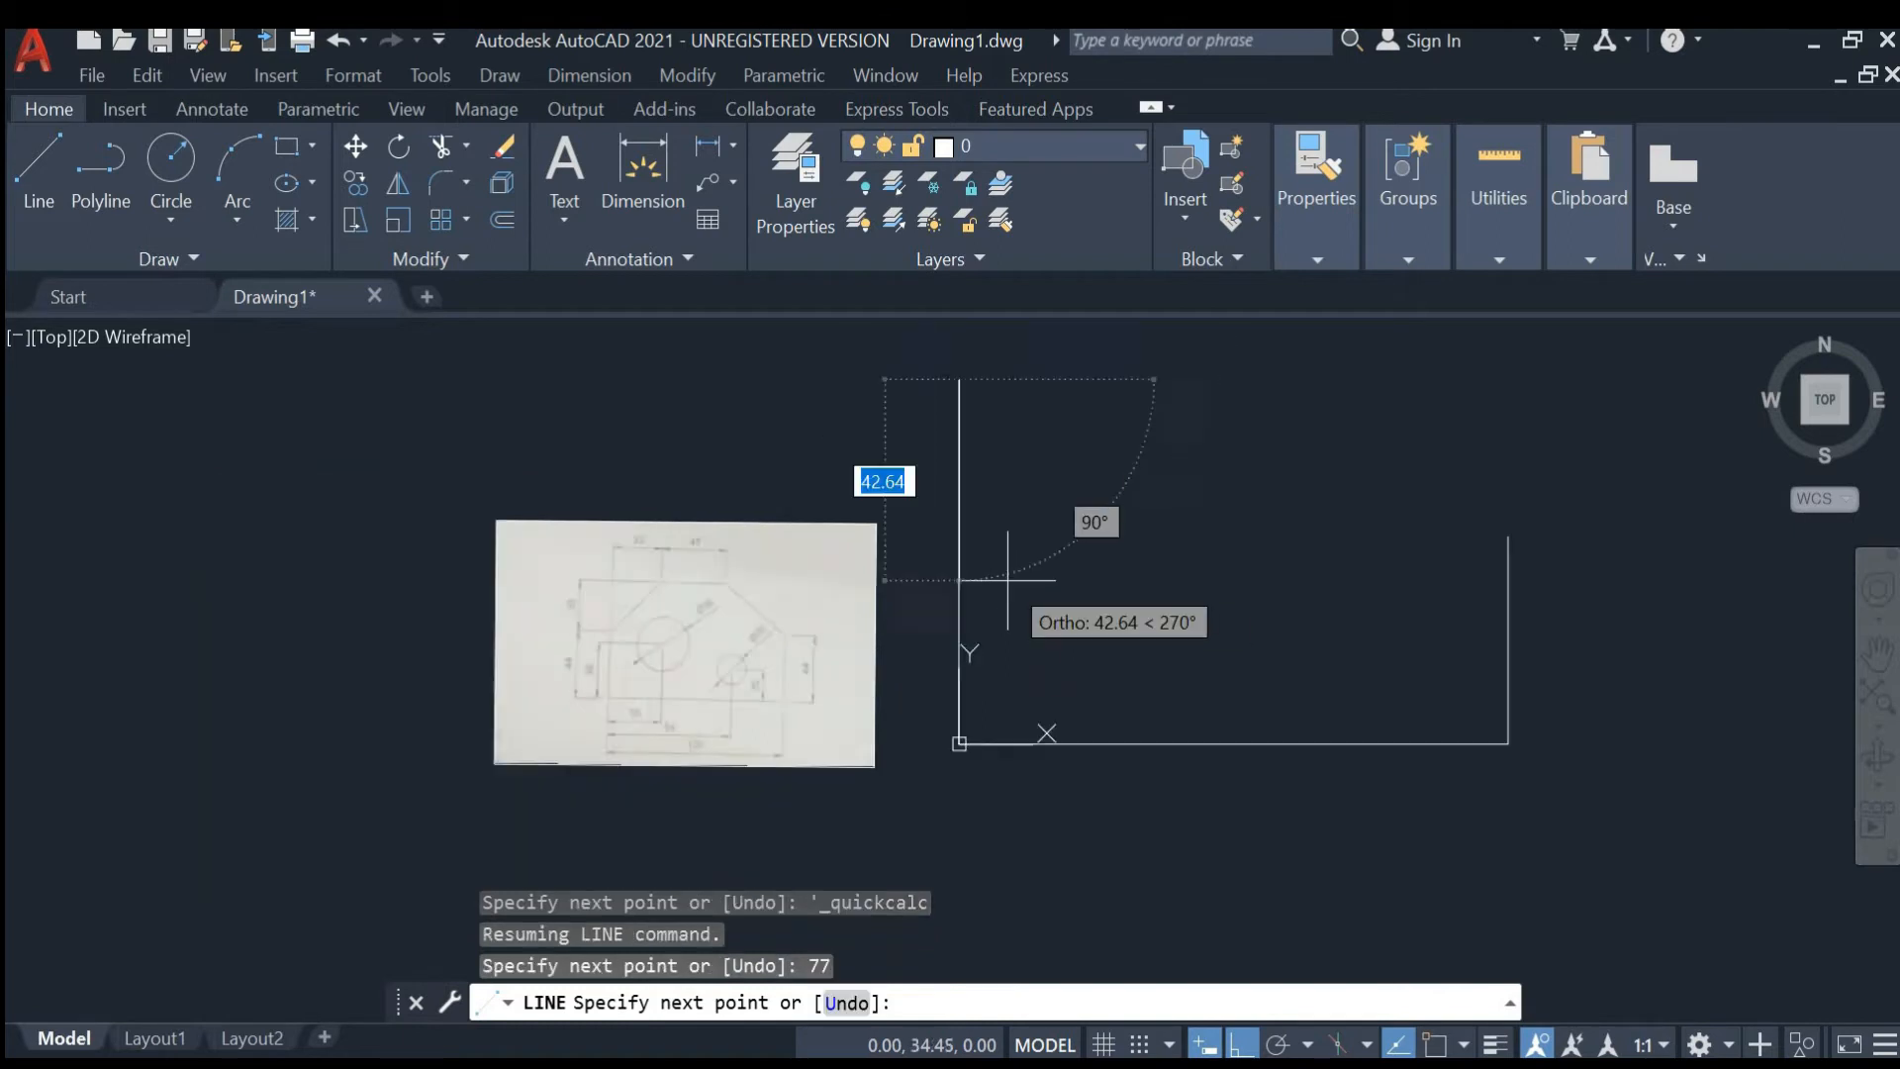
pyautogui.scroll(5, 984, 531)
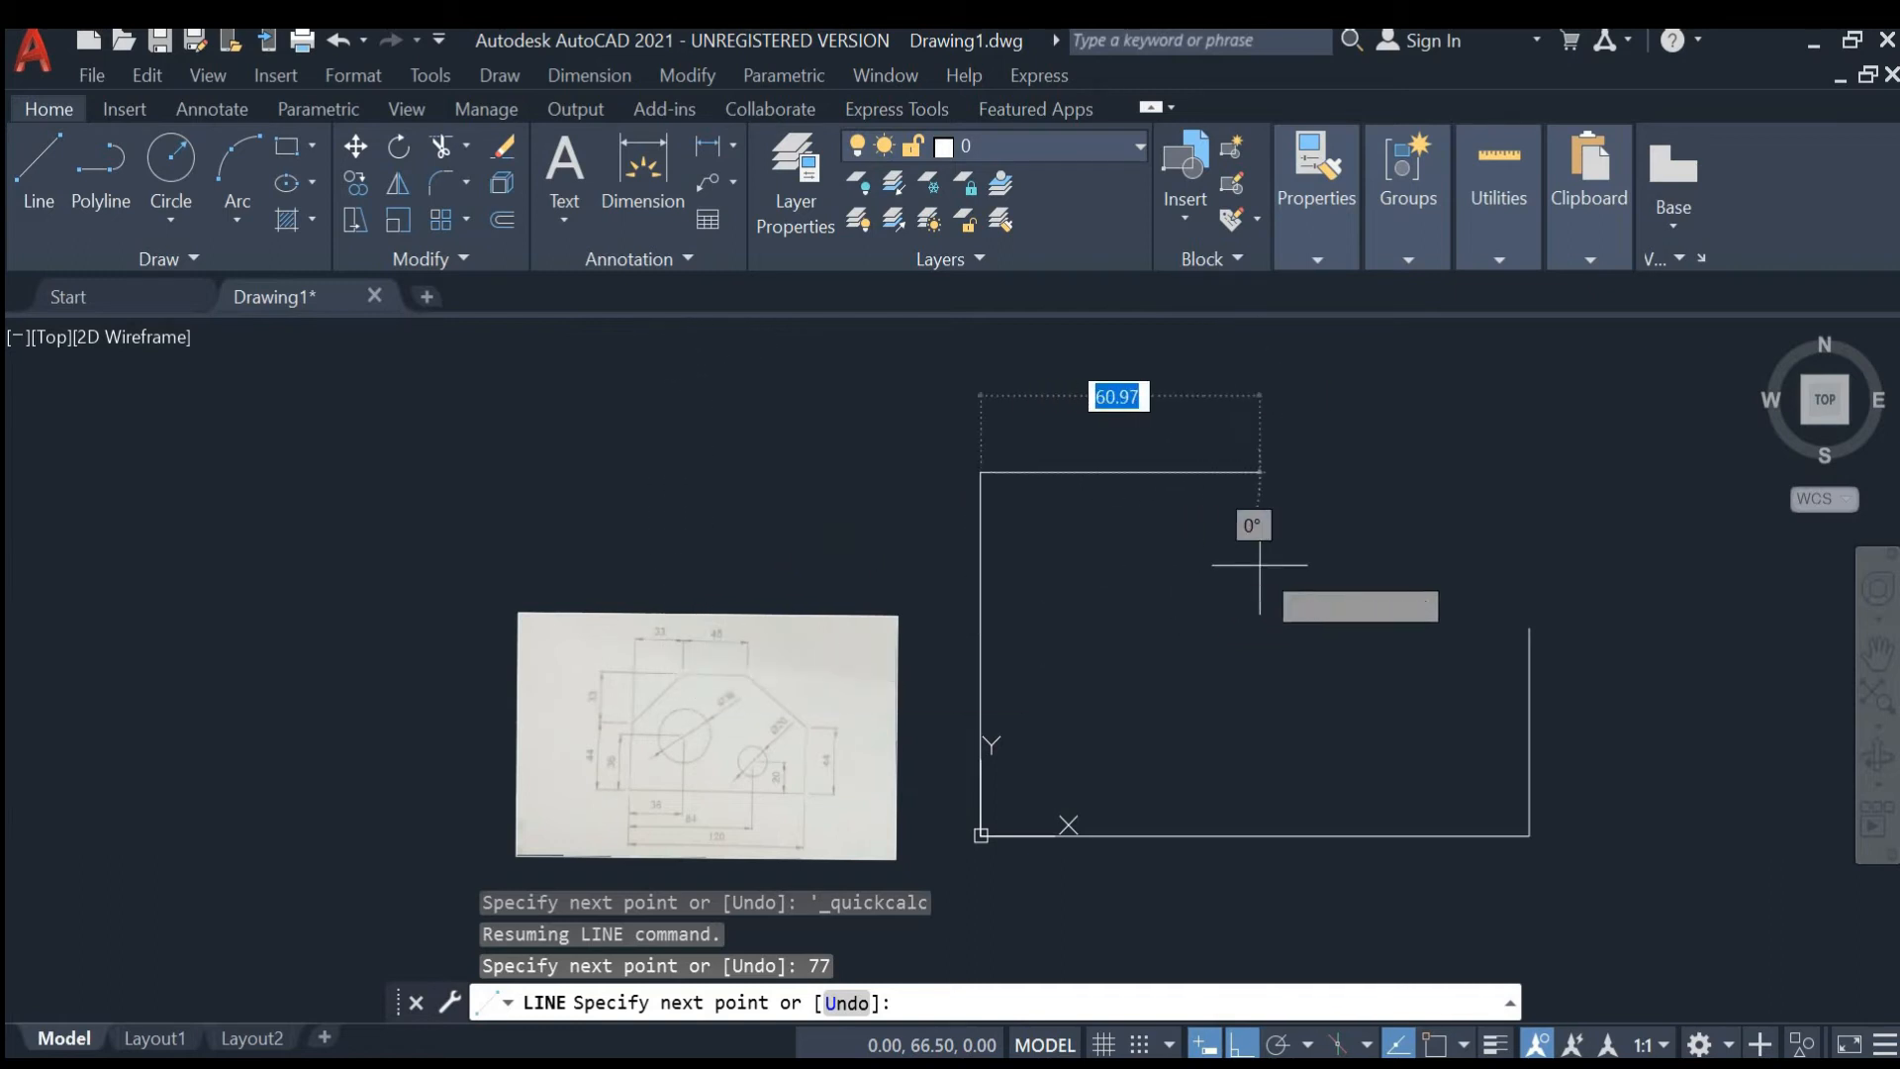
pyautogui.write('33')
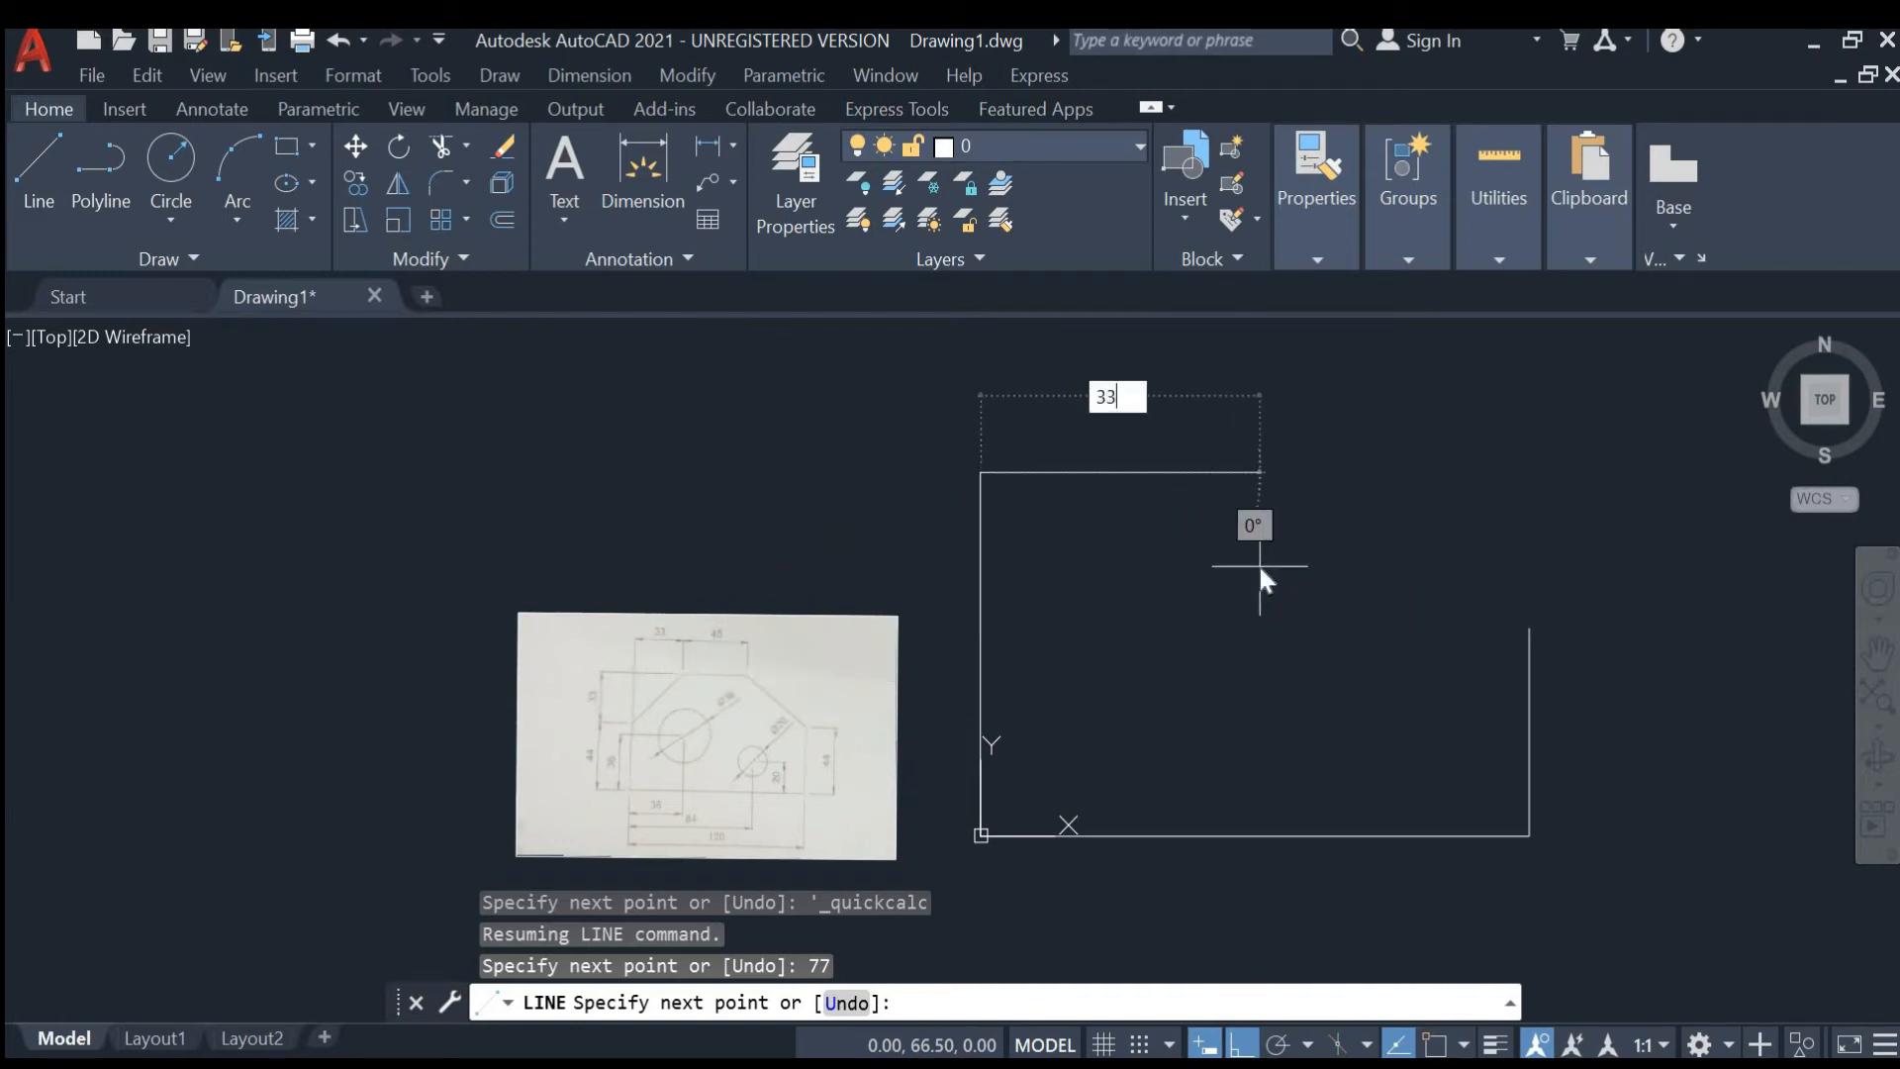
pyautogui.press('Return')
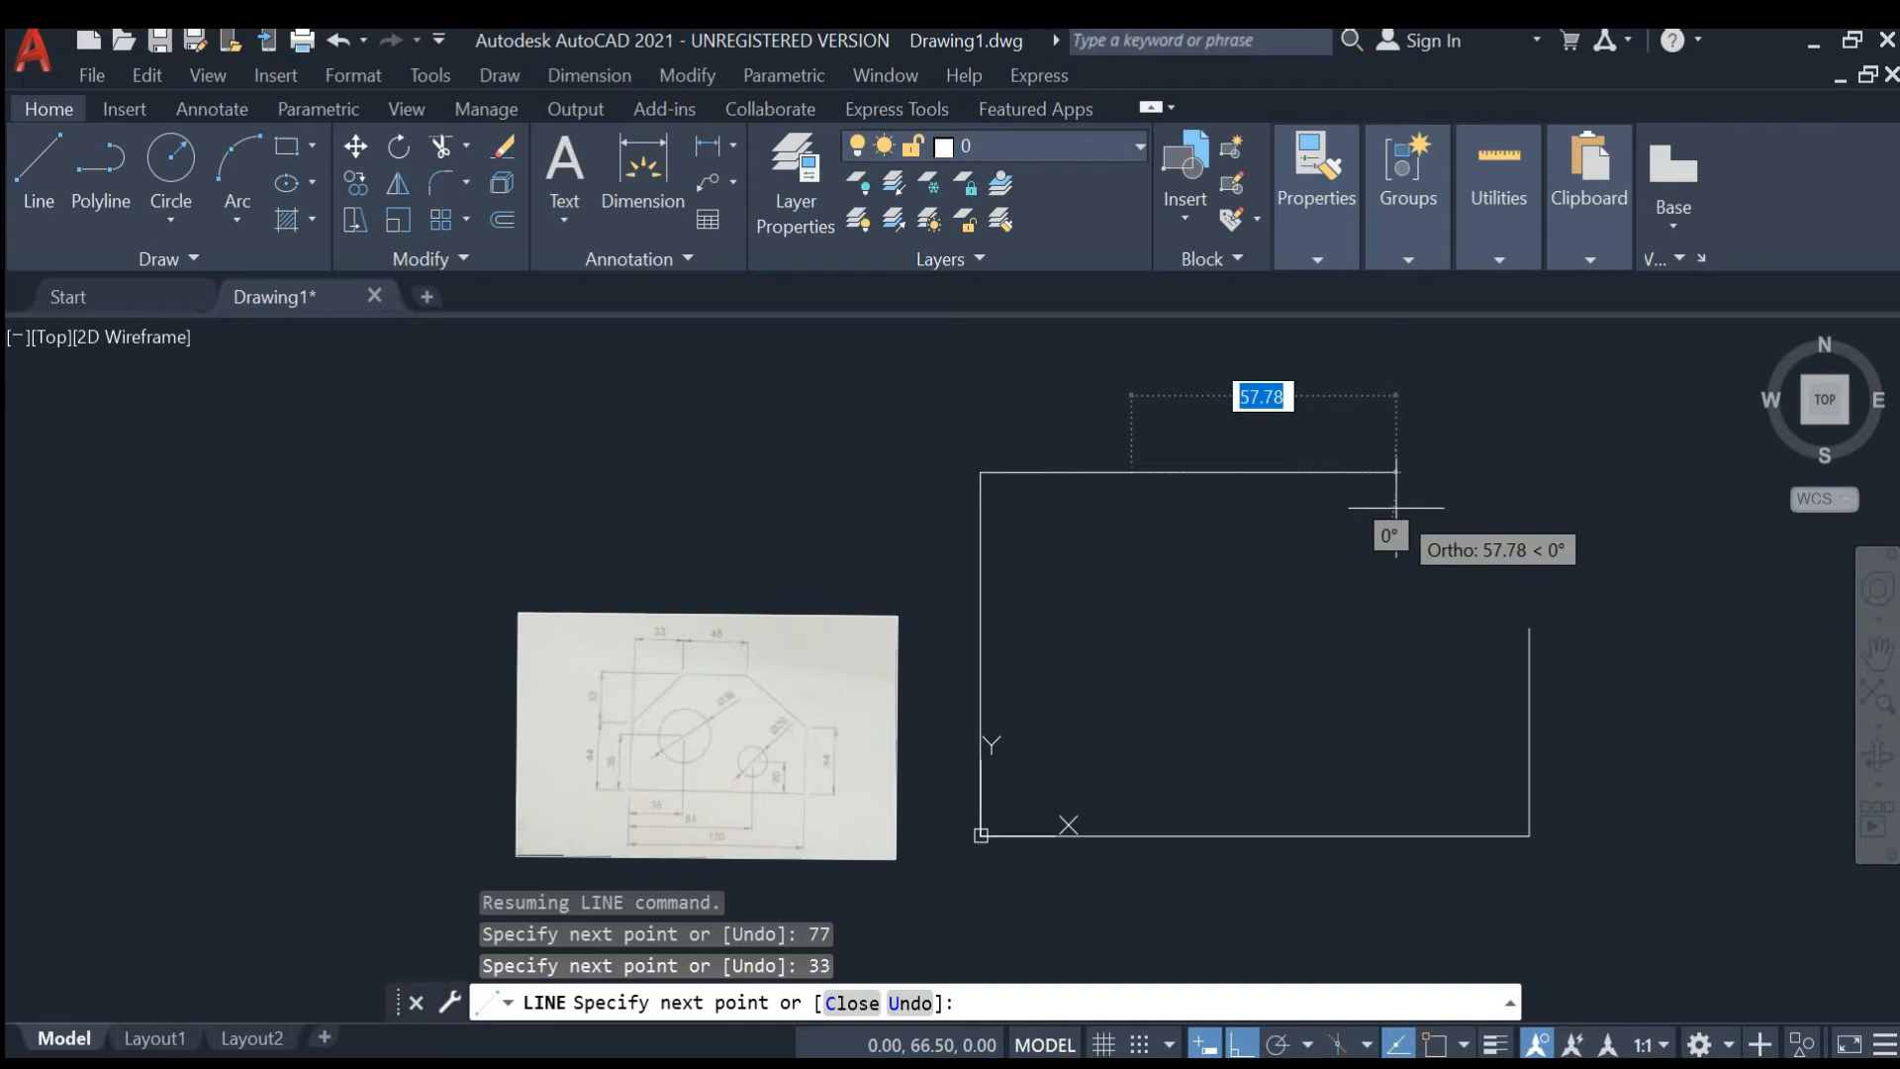
pyautogui.write('45')
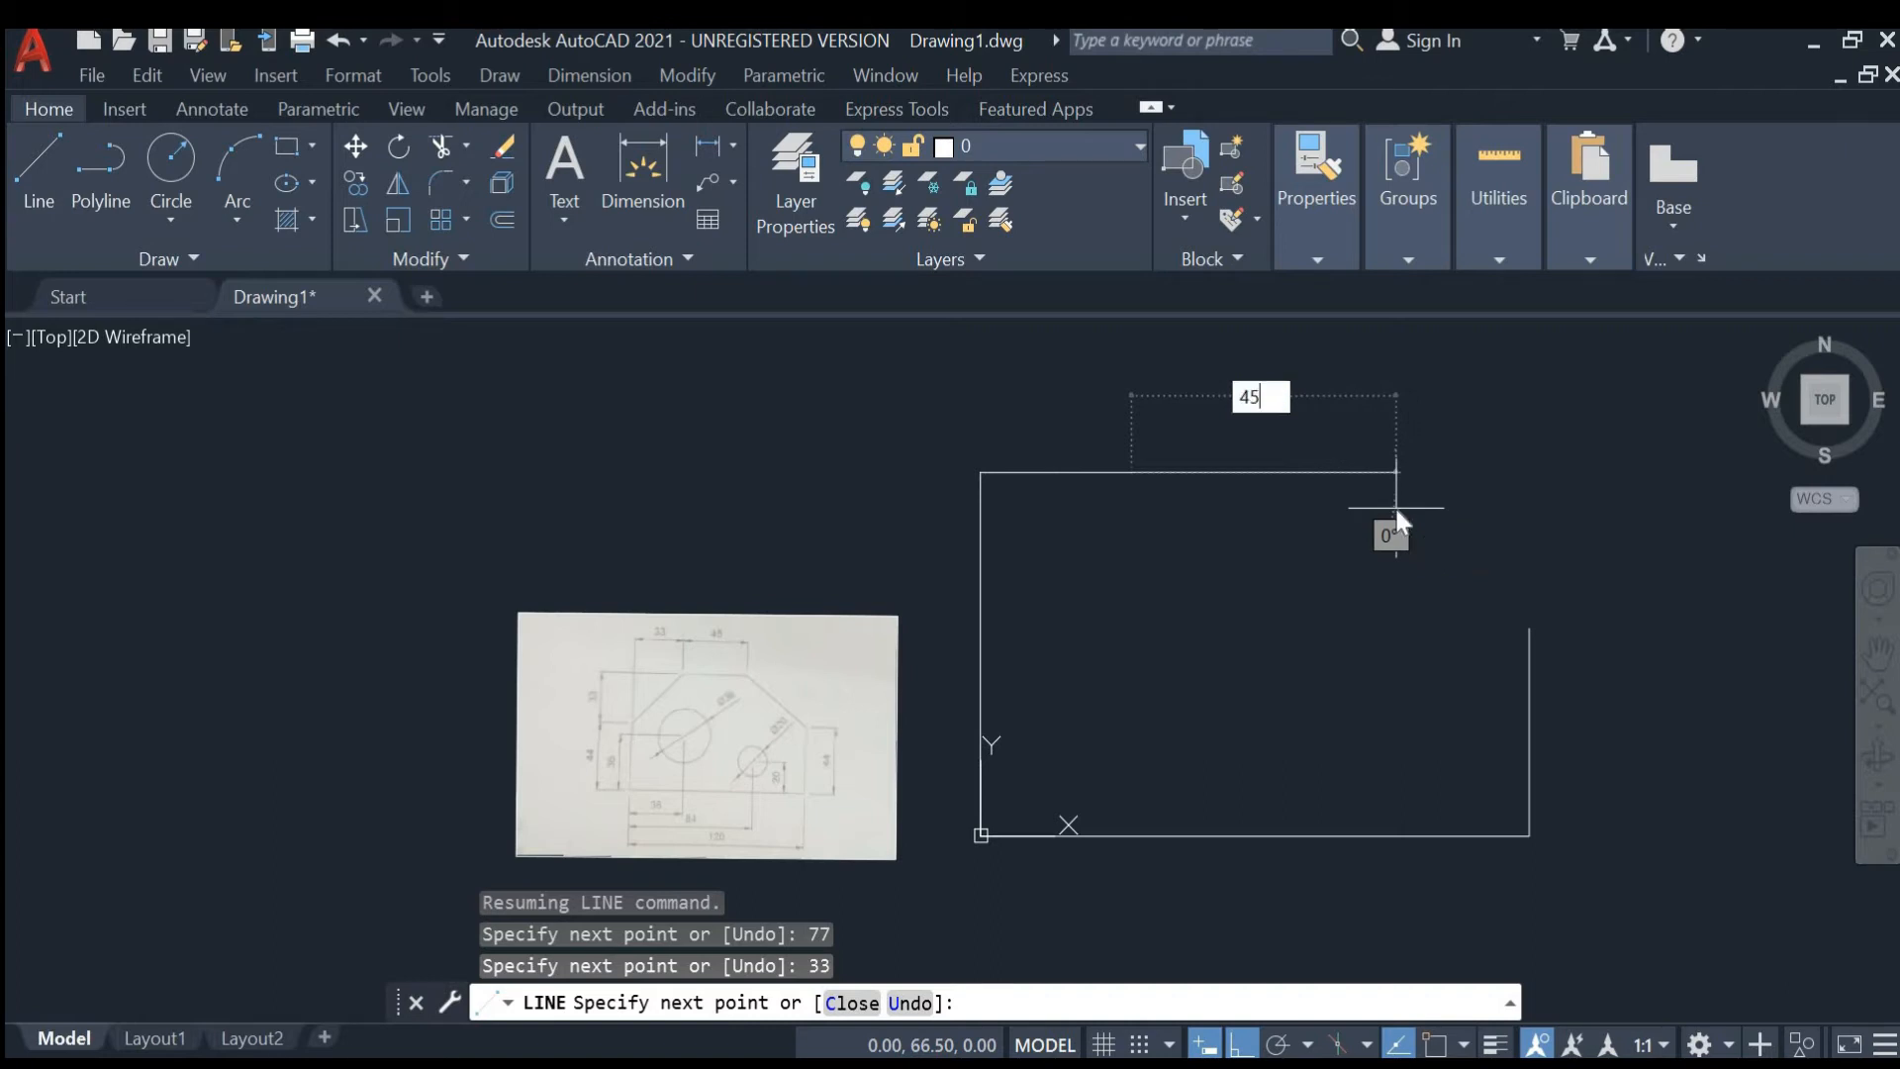
pyautogui.press('Return')
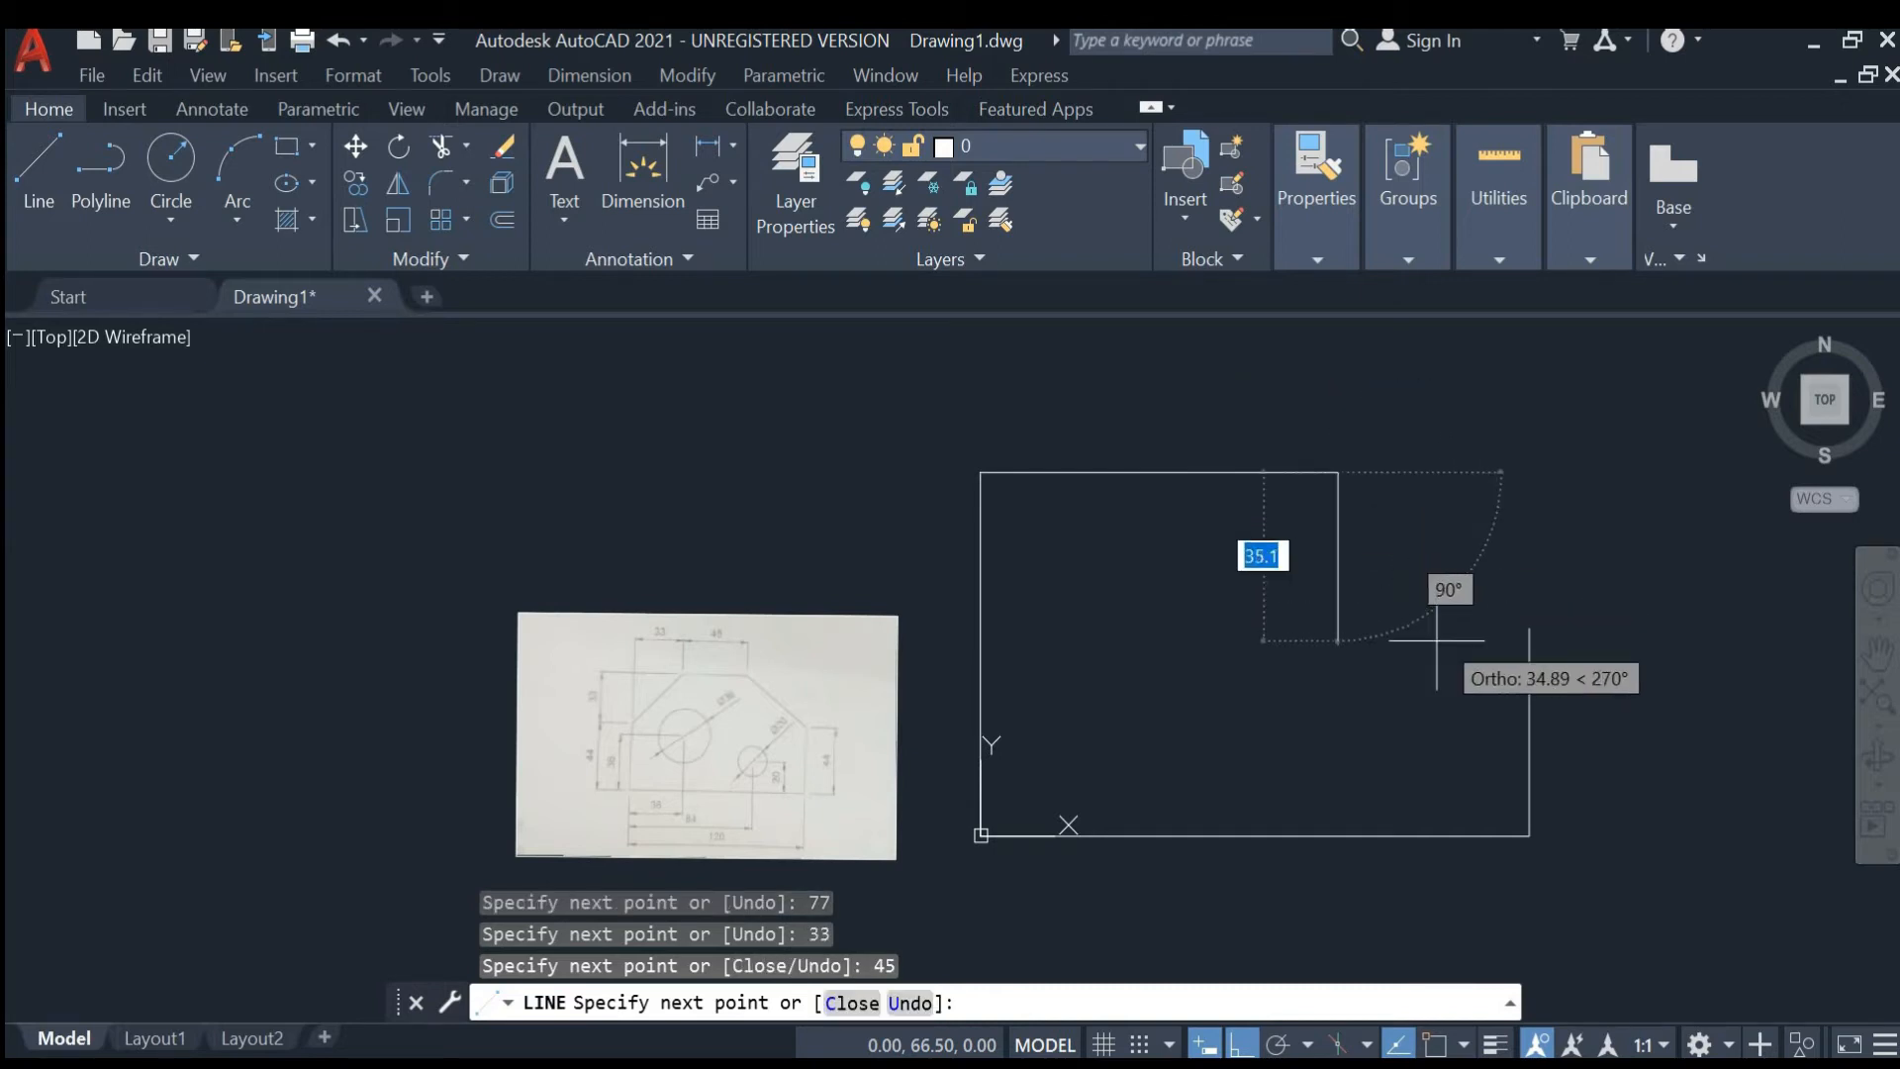
# - Turn Ortho off, close the outline with a diagonal to the top of the right vertical edge, and exit
pyautogui.click(1248, 1039)
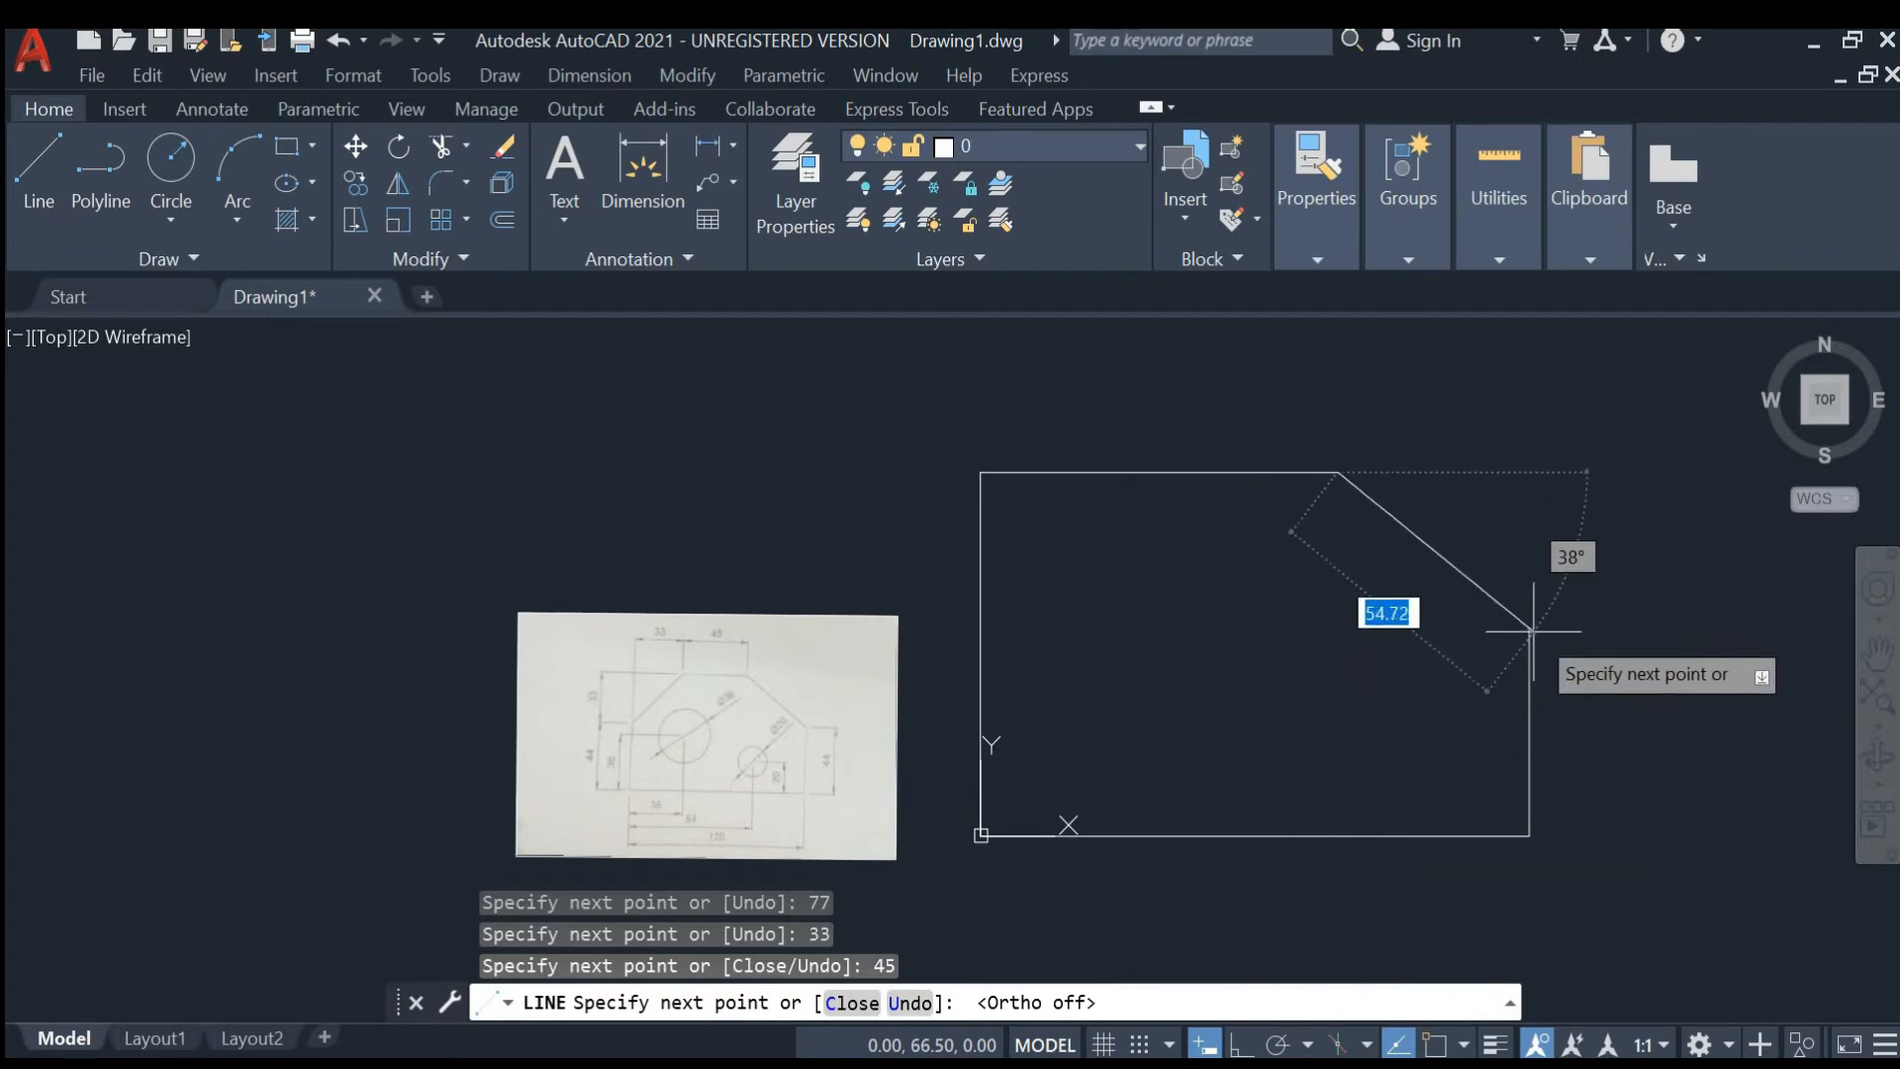
pyautogui.scroll(3, 1529, 626)
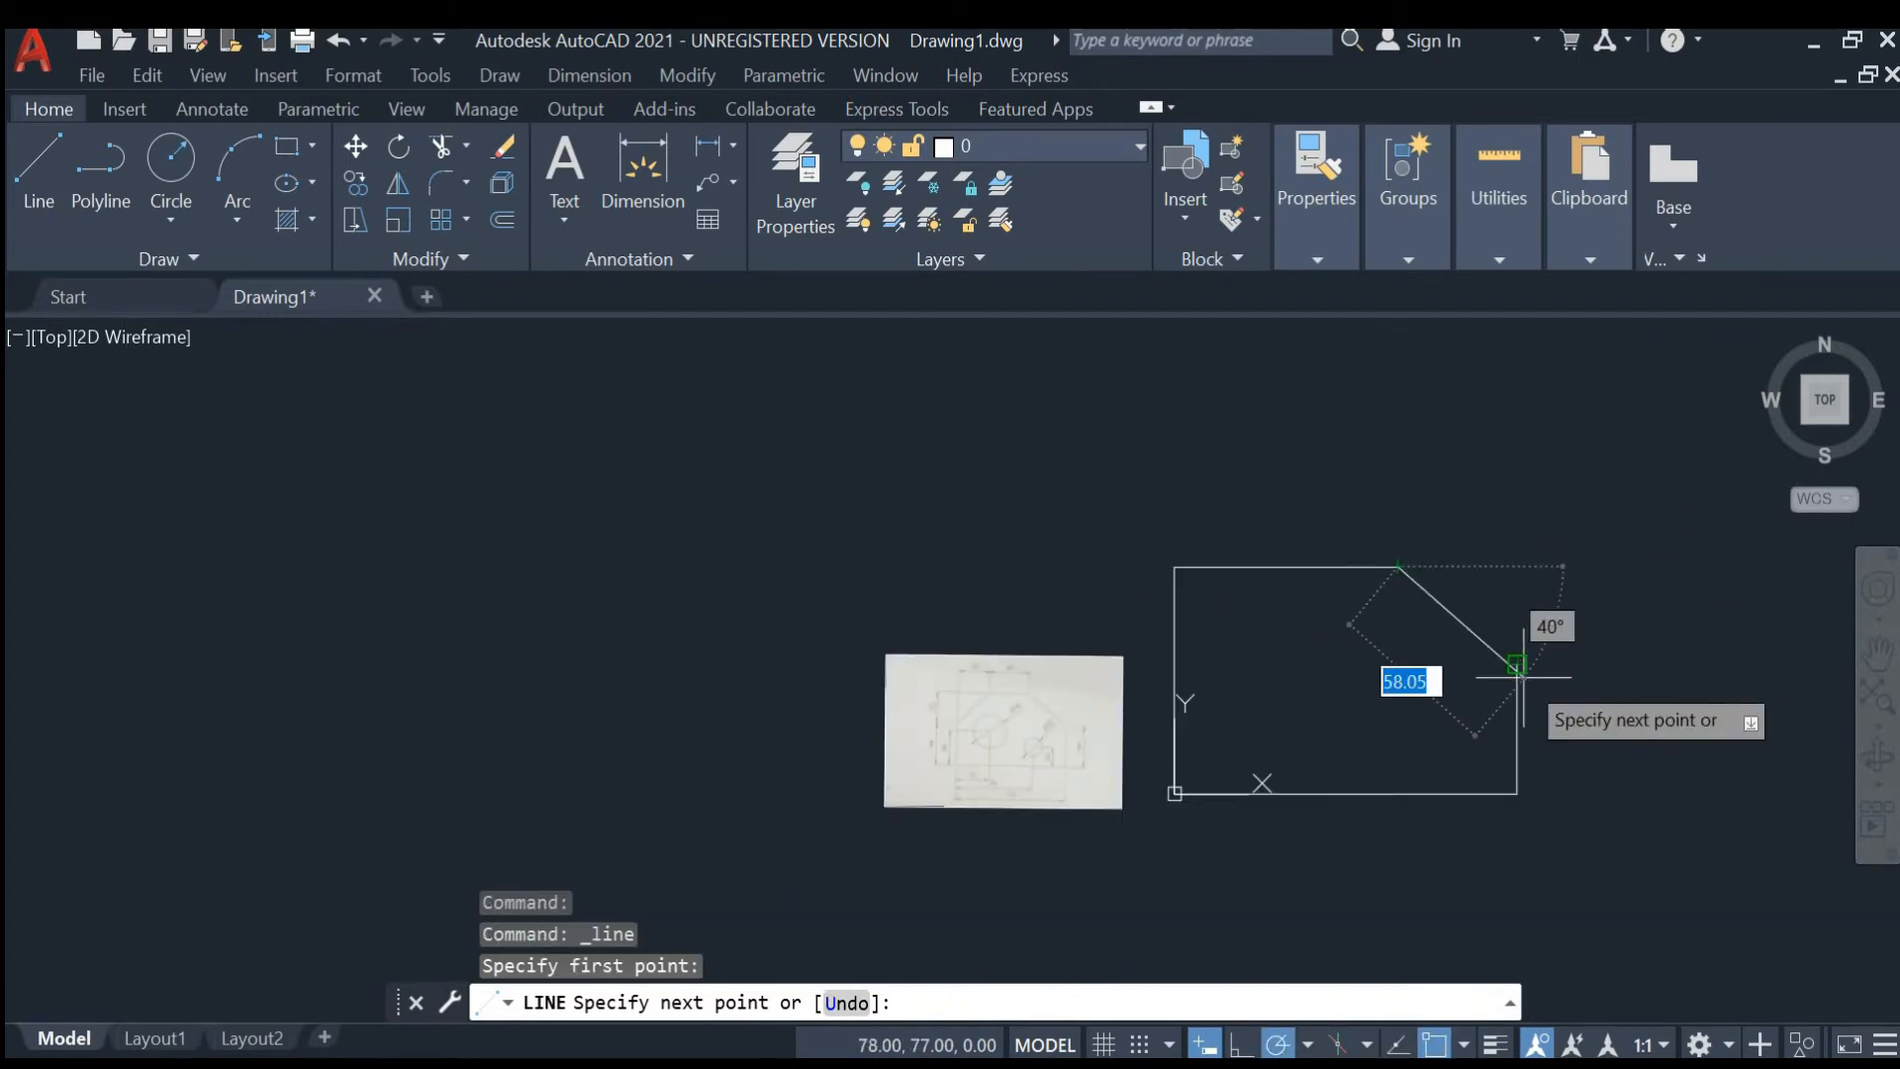
pyautogui.click(1518, 666)
pyautogui.press('Escape')
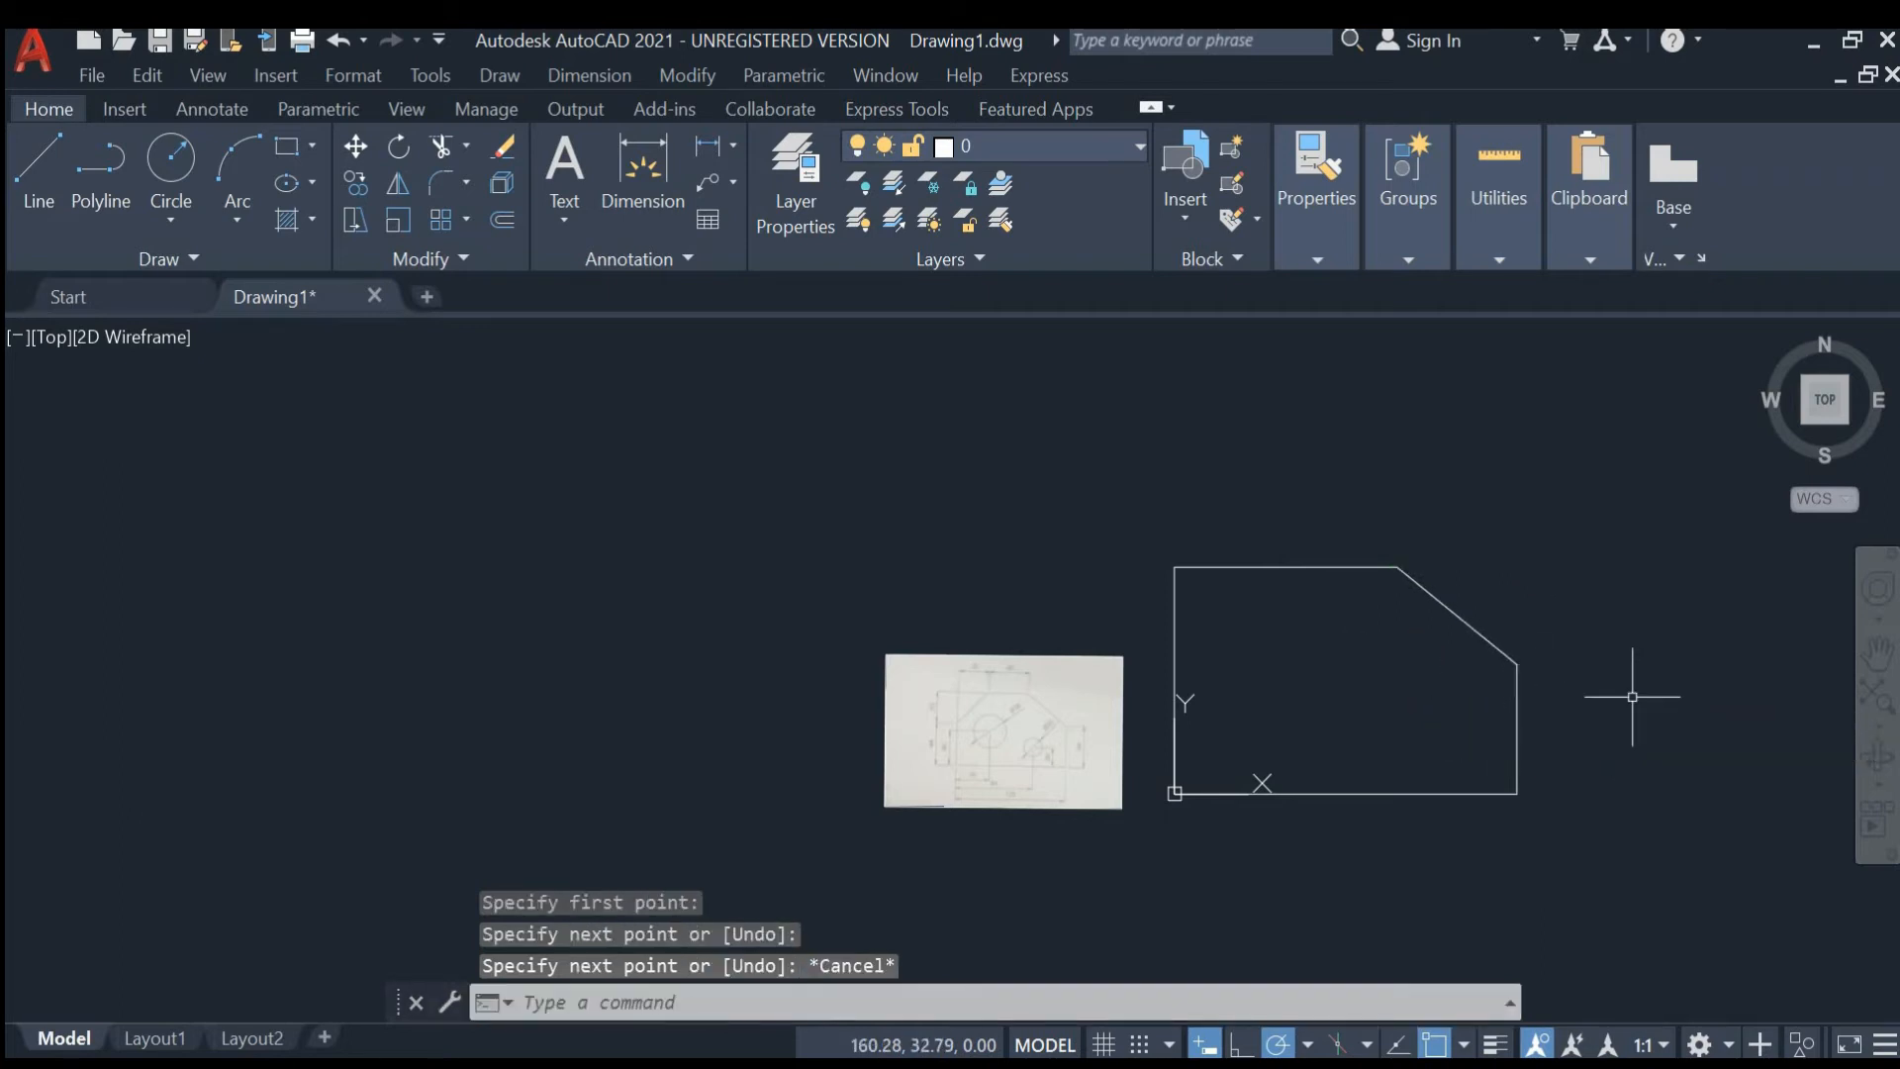
pyautogui.click(44, 154)
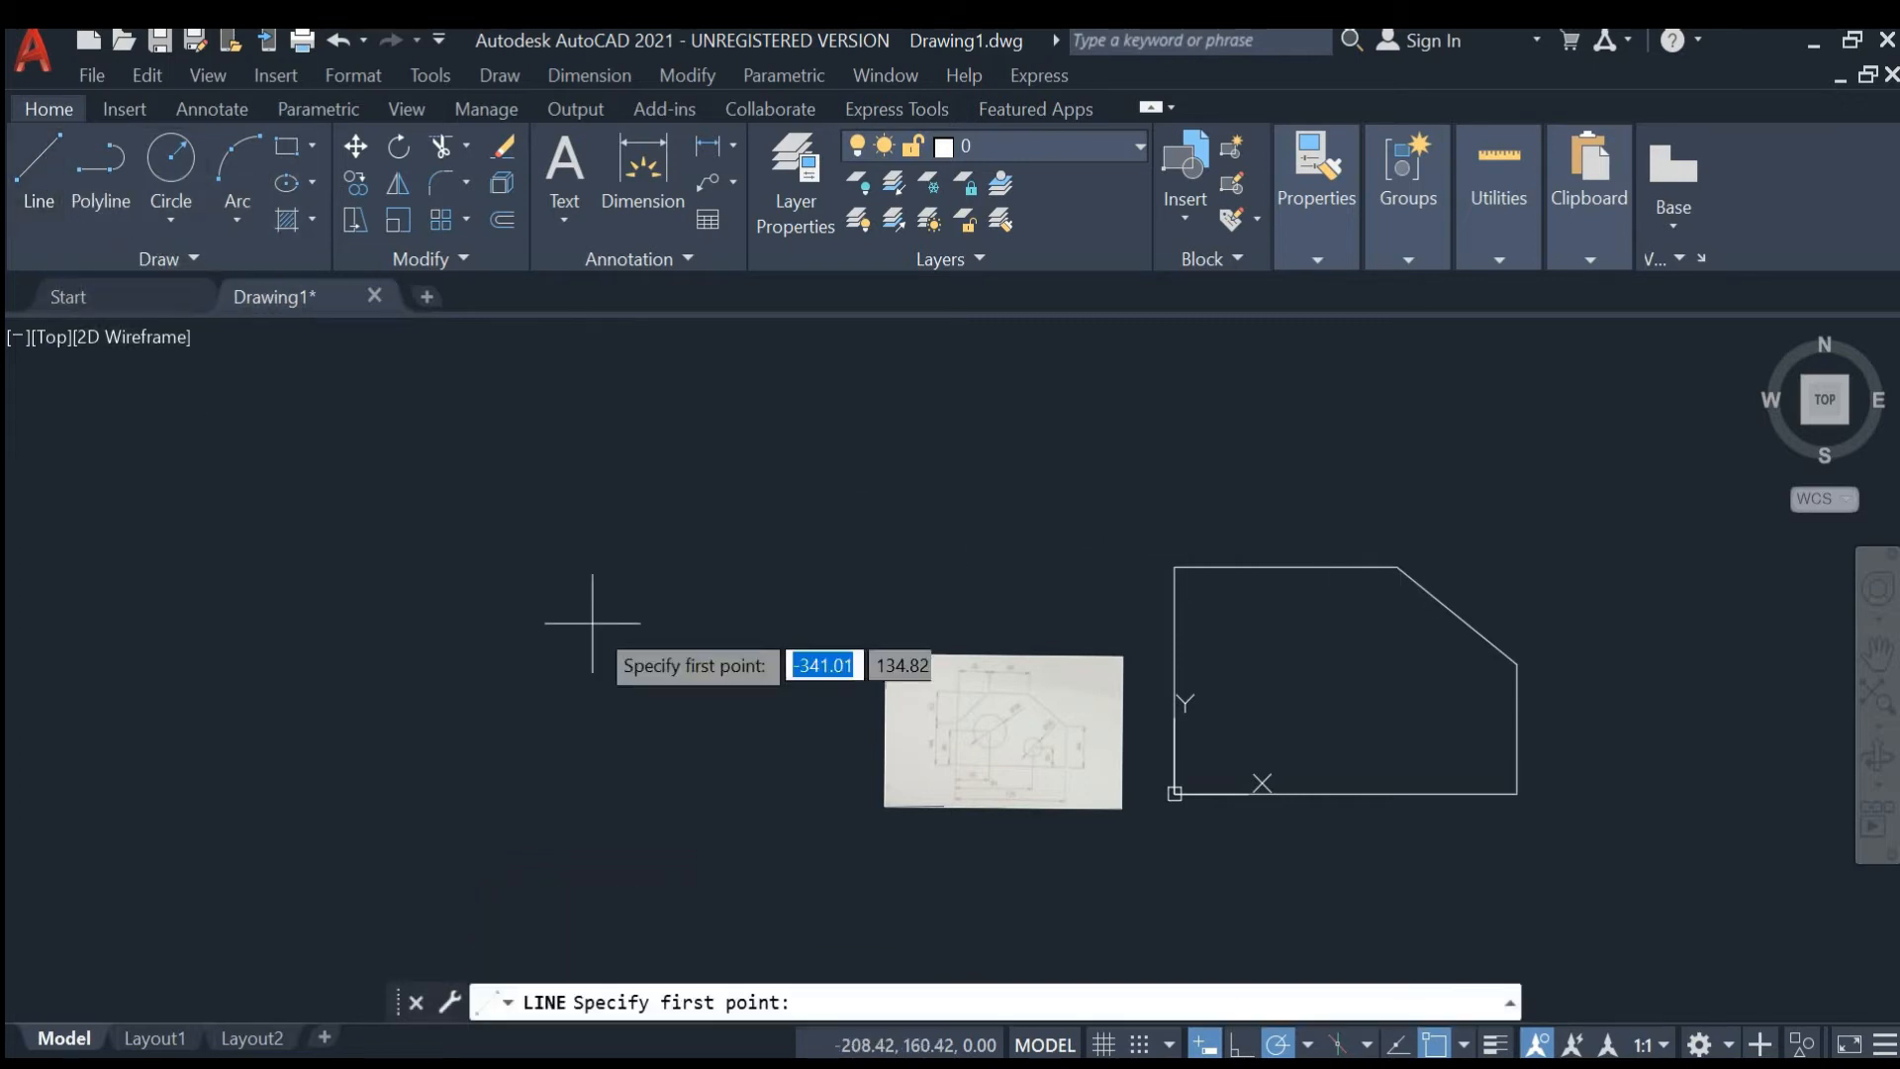
pyautogui.write('0')
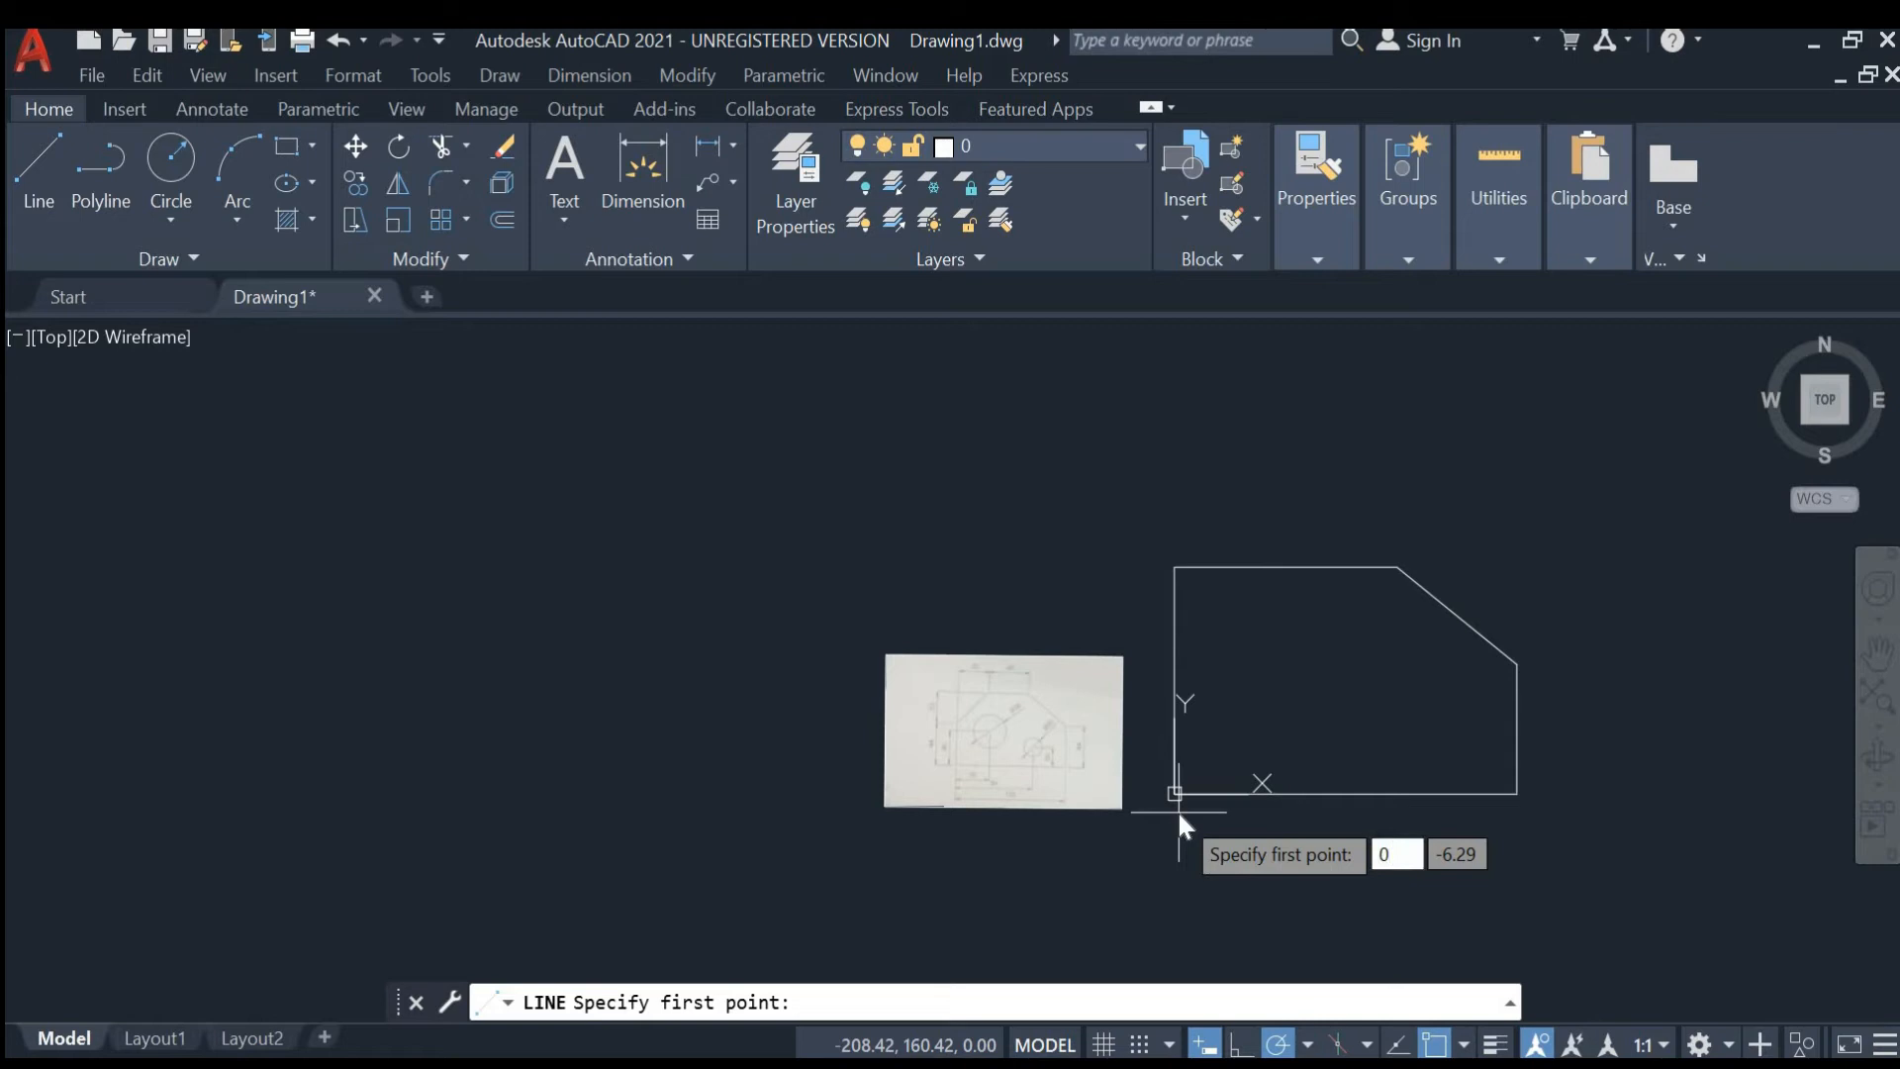
pyautogui.press('Tab')
pyautogui.write('0')
pyautogui.press('Return')
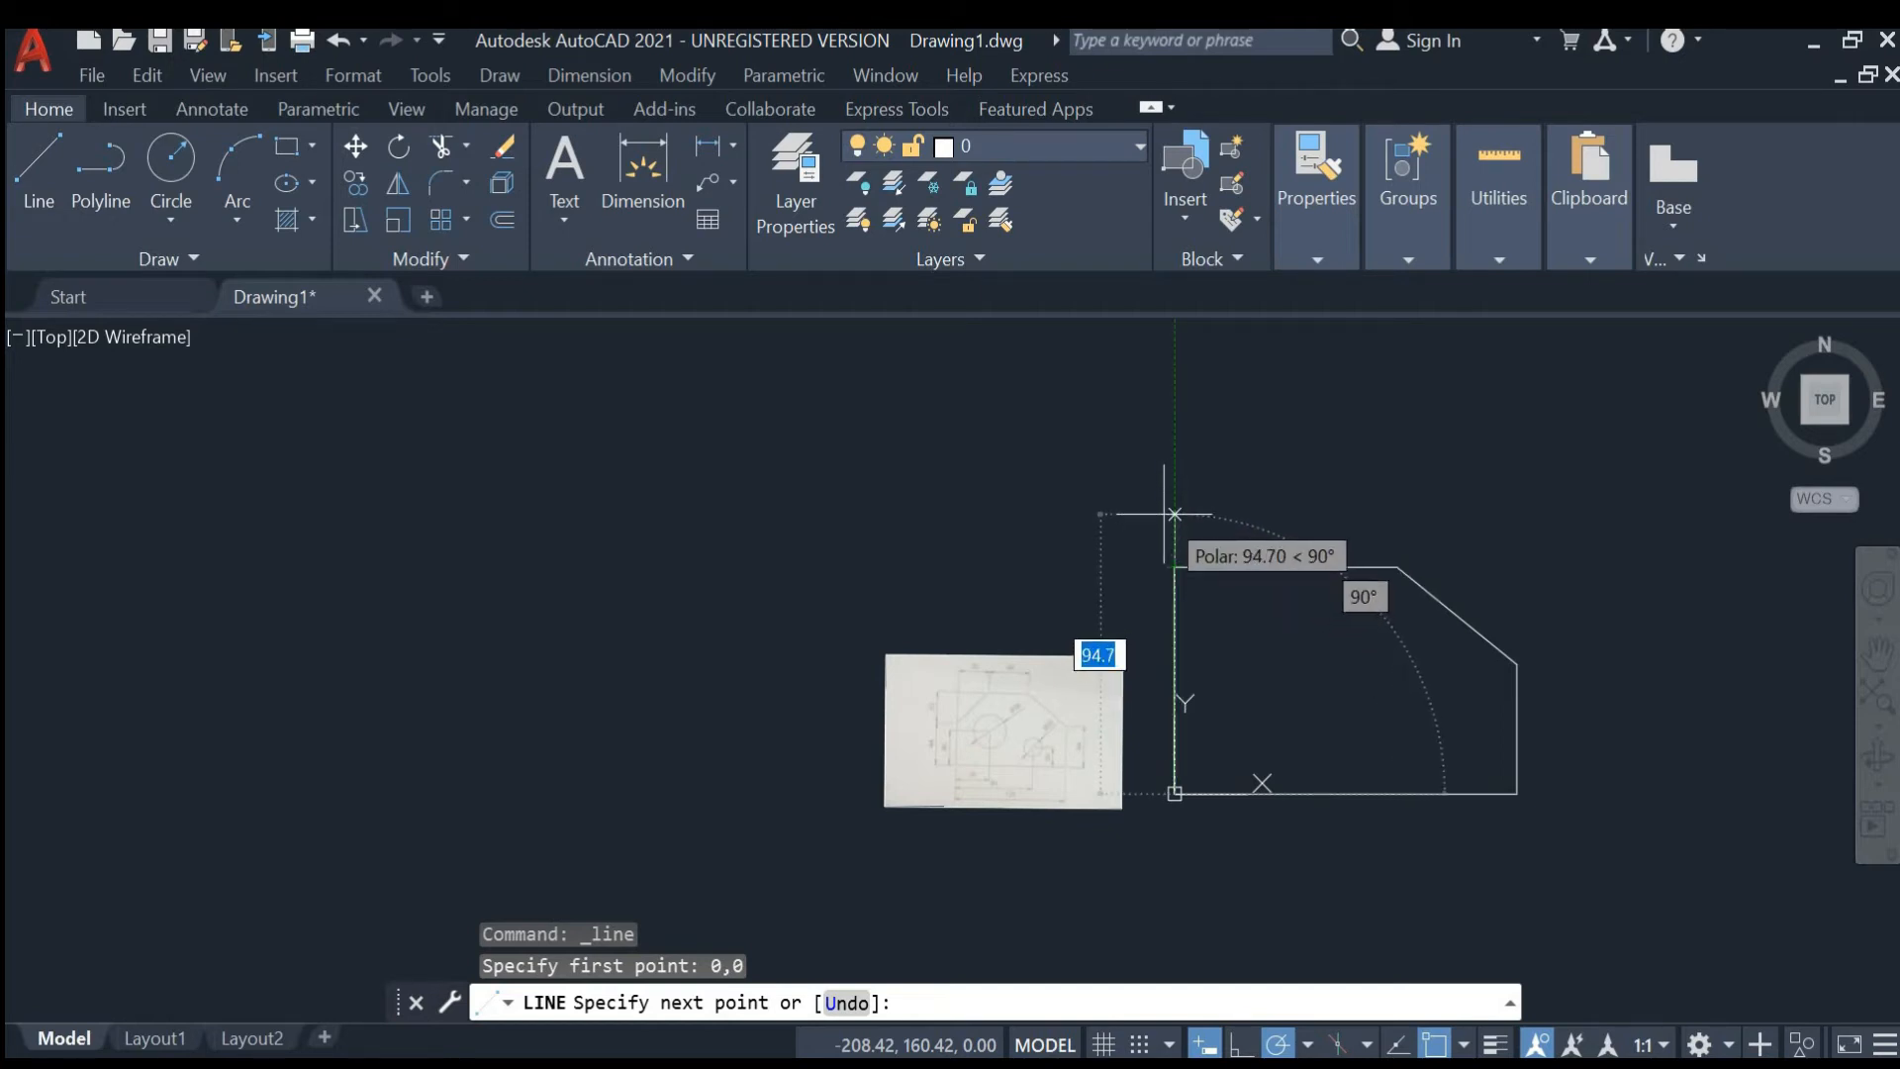
pyautogui.press('Escape')
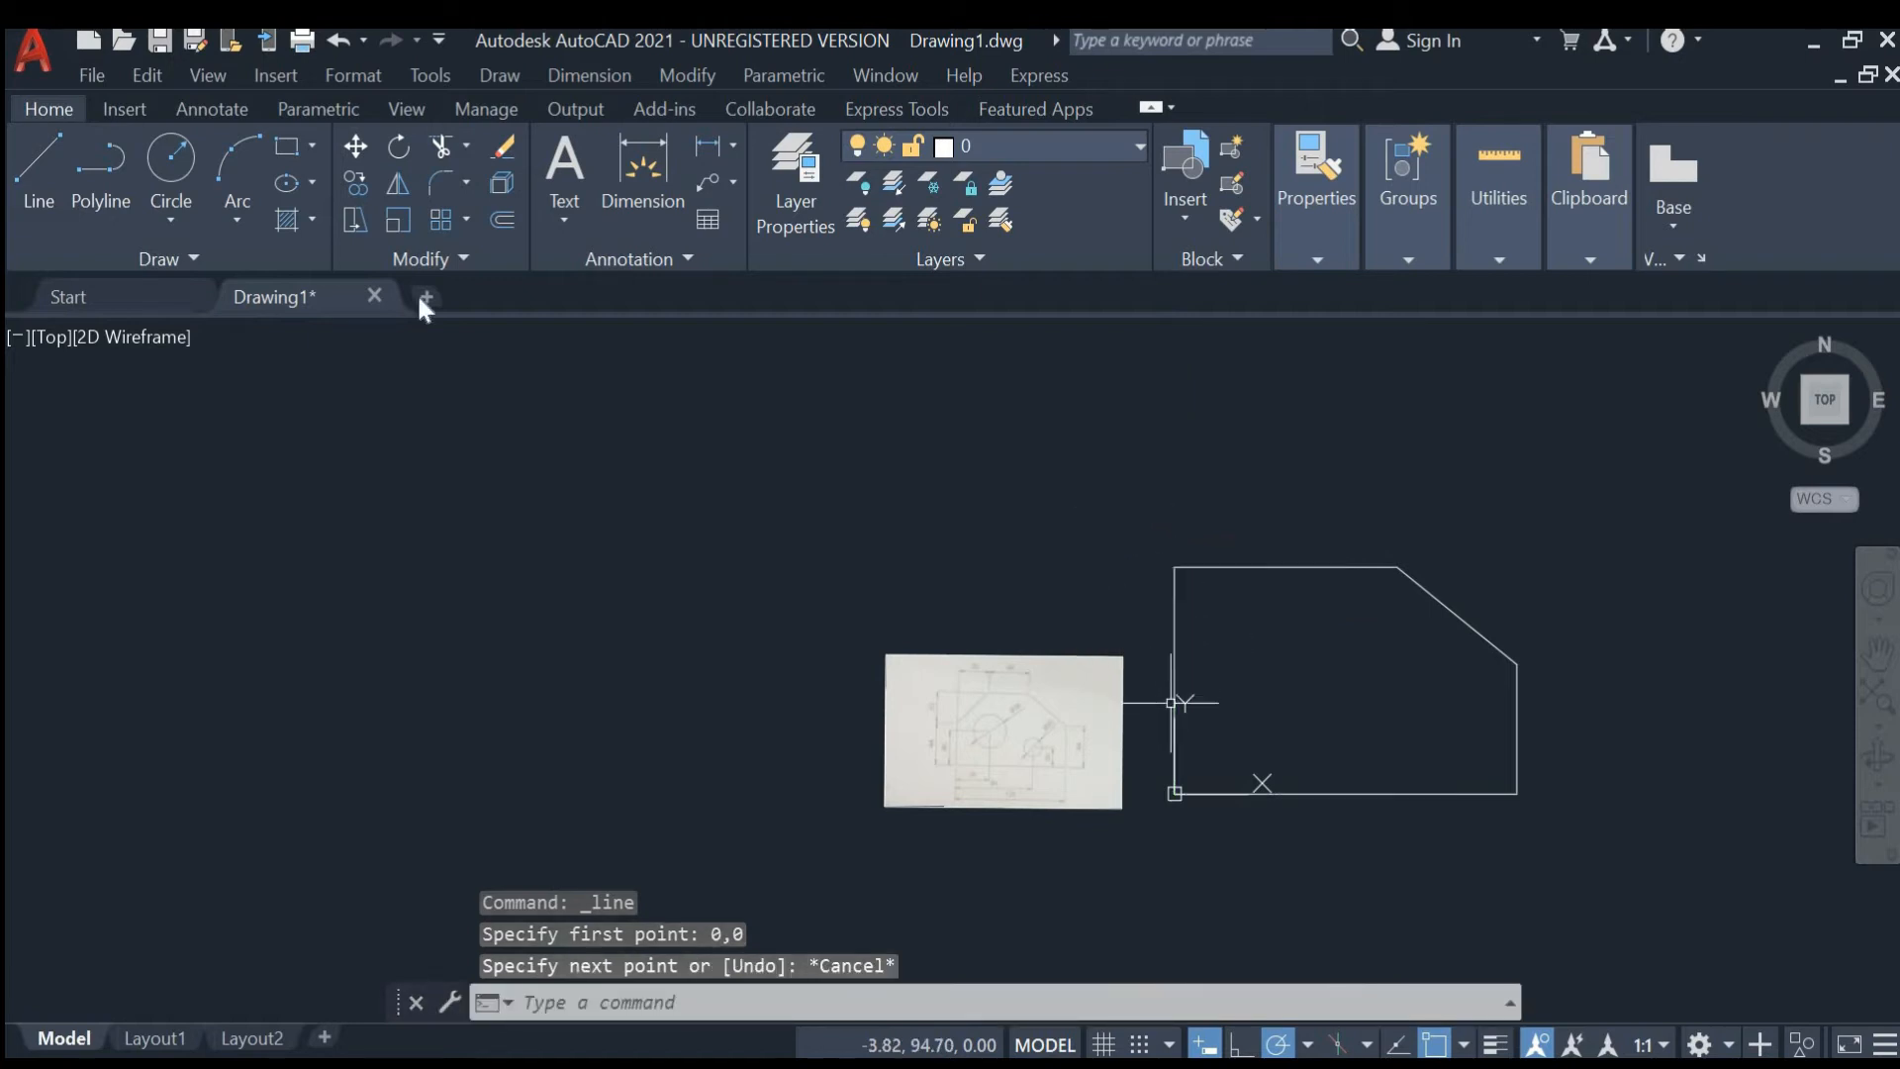
# - Draw a chamfer line from 36 mm up the left edge to the end of the 33 mm top segment
pyautogui.click(54, 178)
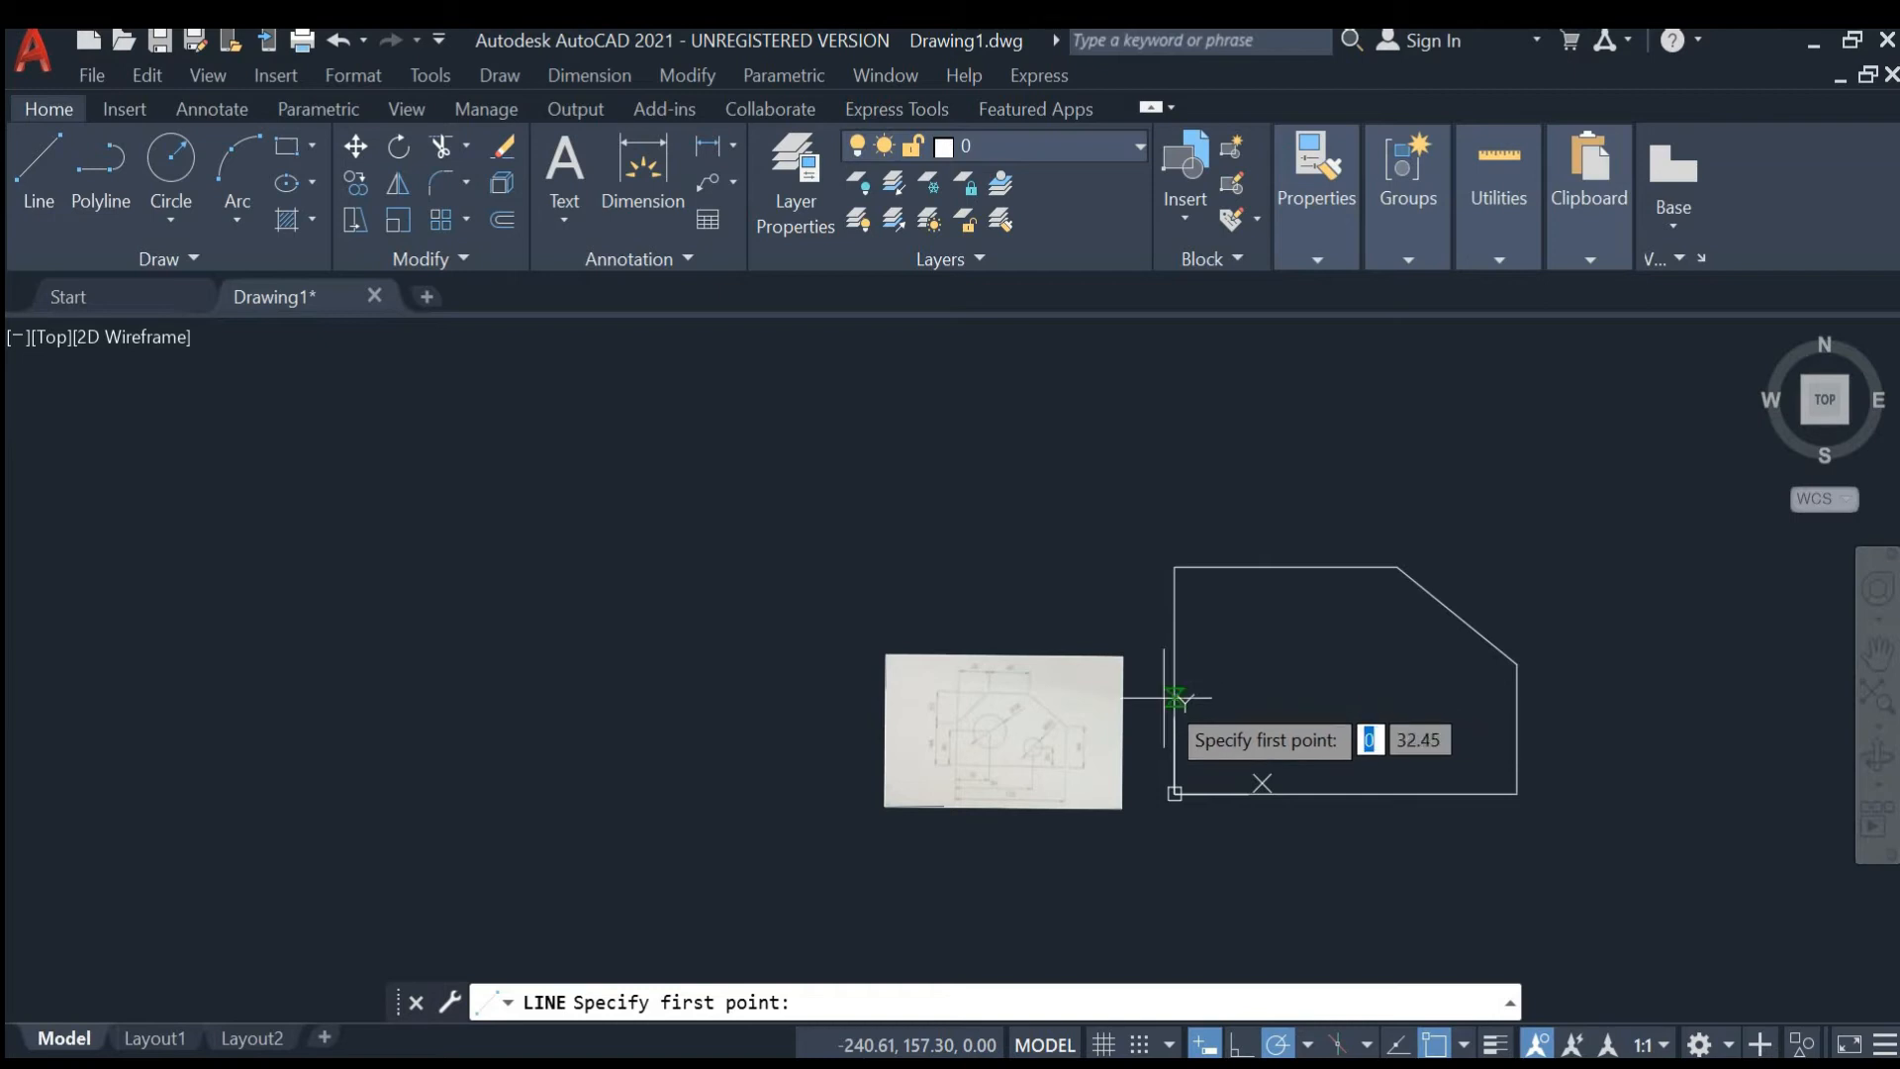
pyautogui.click(1174, 792)
pyautogui.write('36')
pyautogui.press('Return')
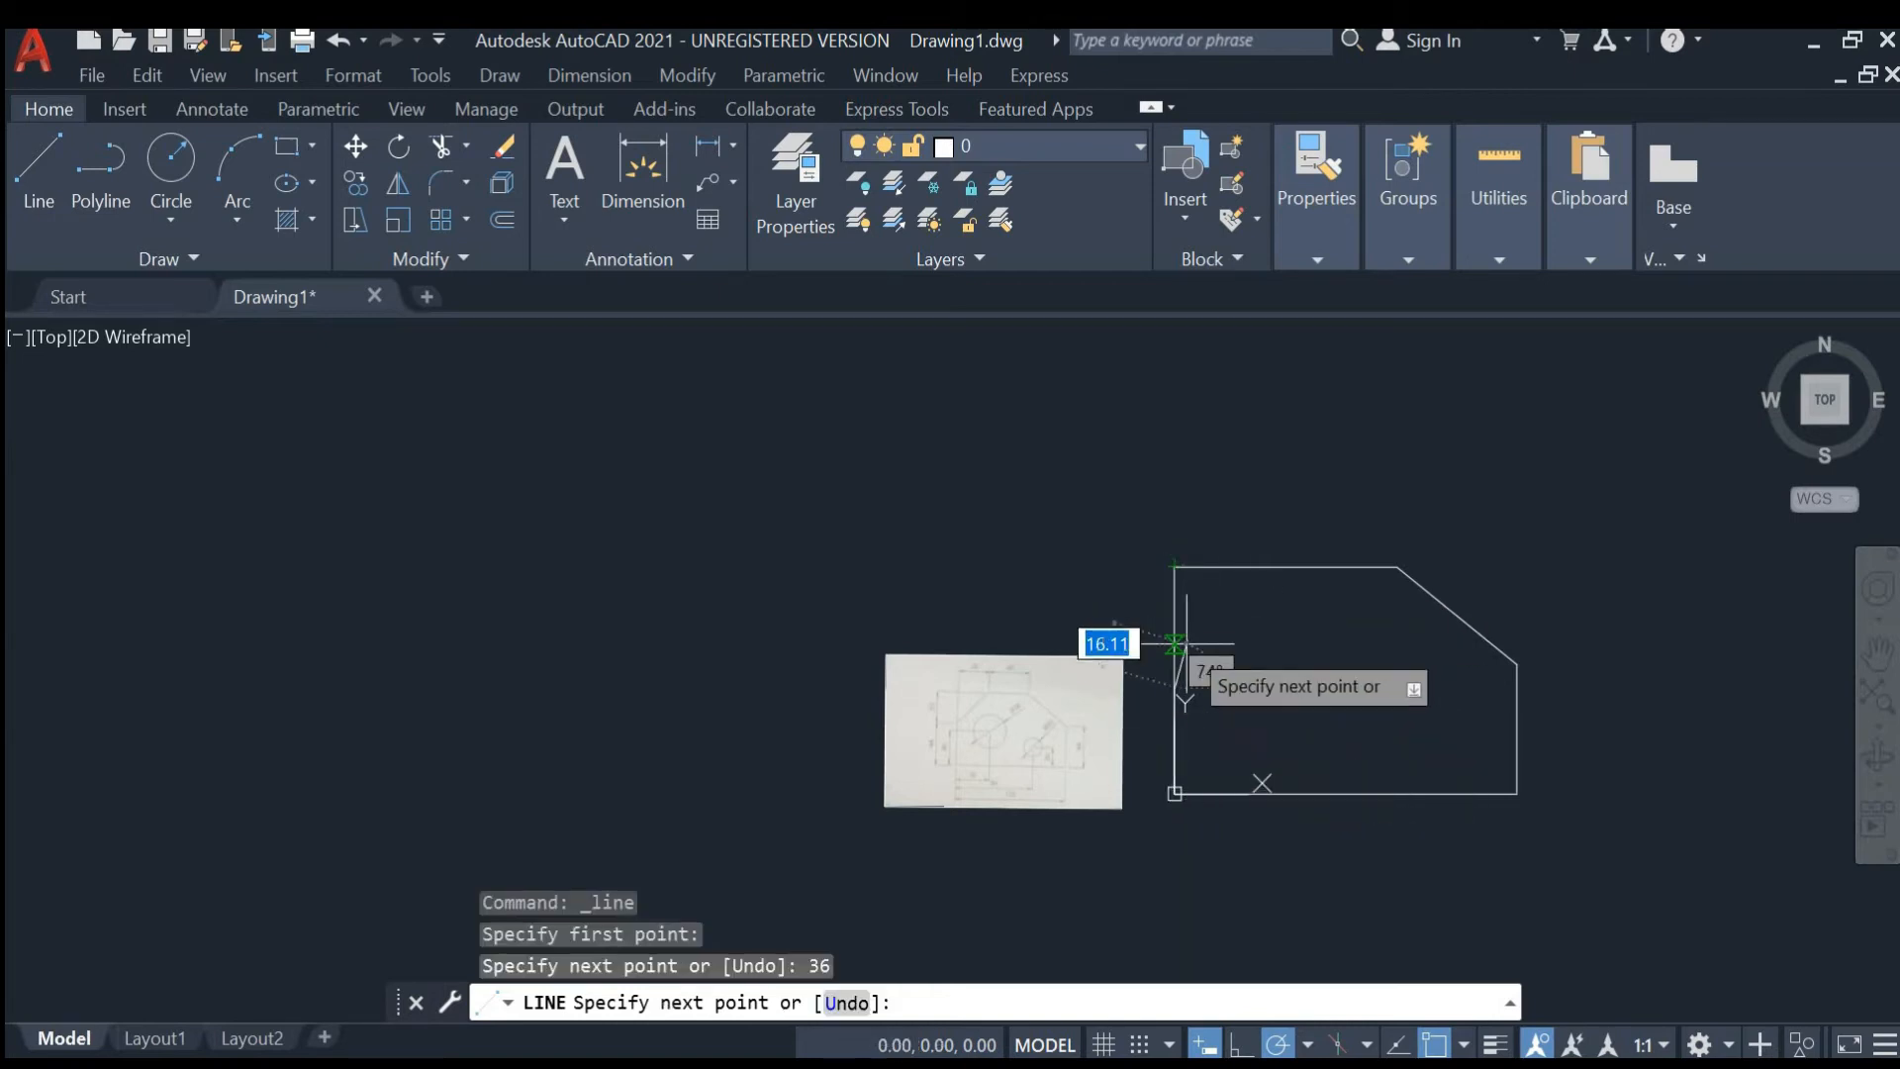
pyautogui.click(1174, 678)
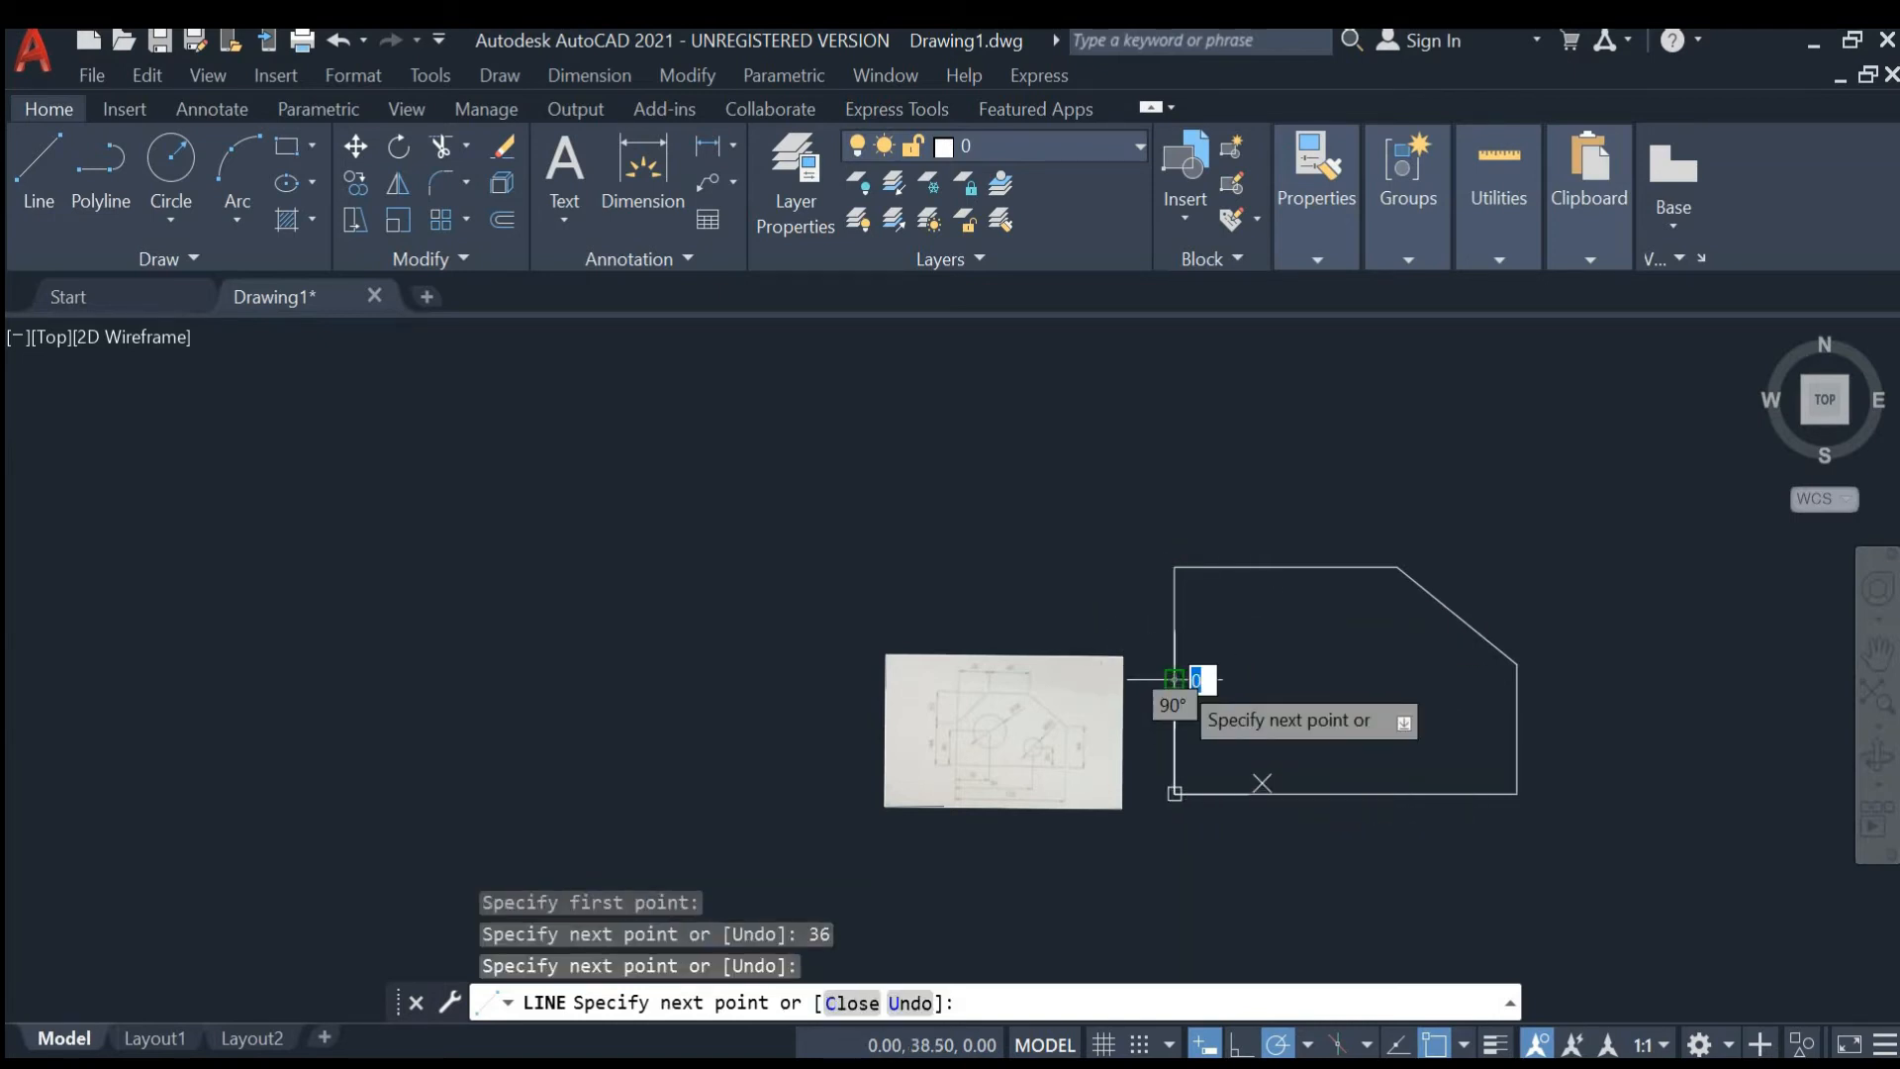
pyautogui.click(1268, 567)
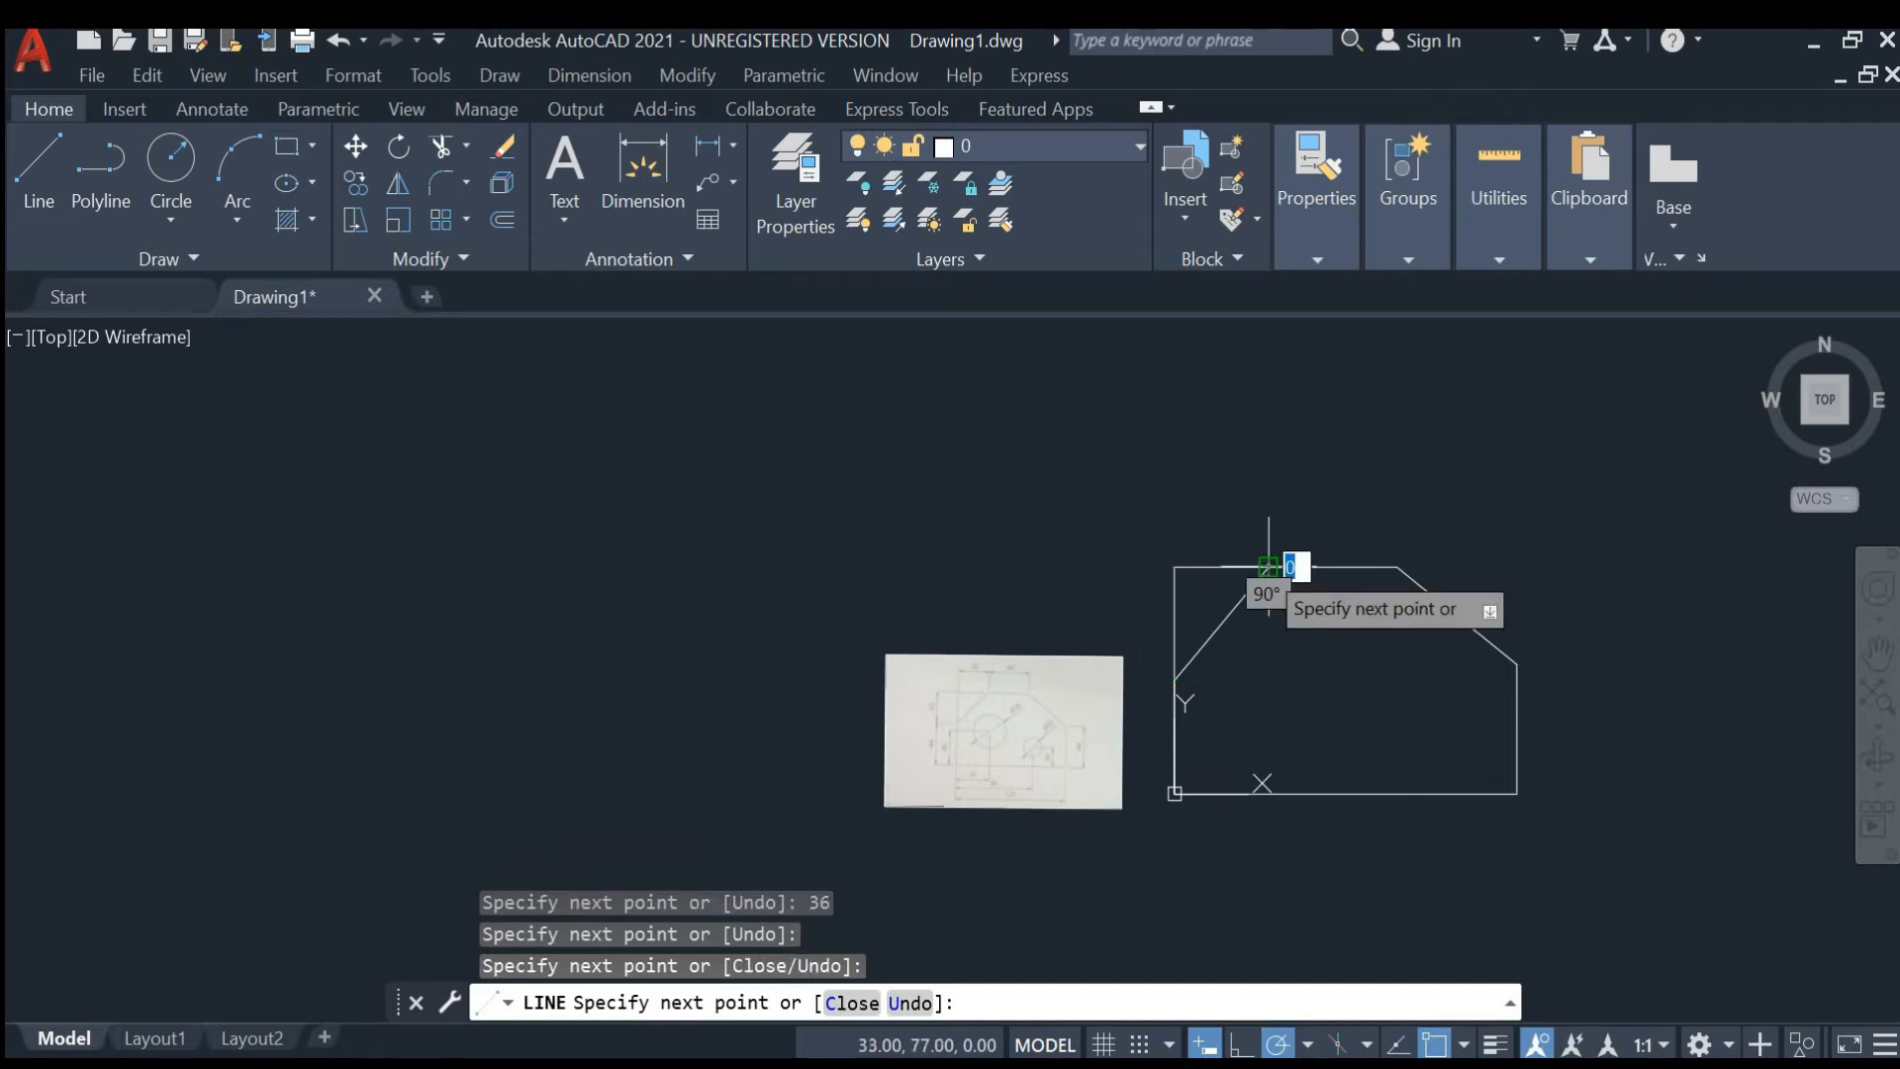
pyautogui.press('Escape')
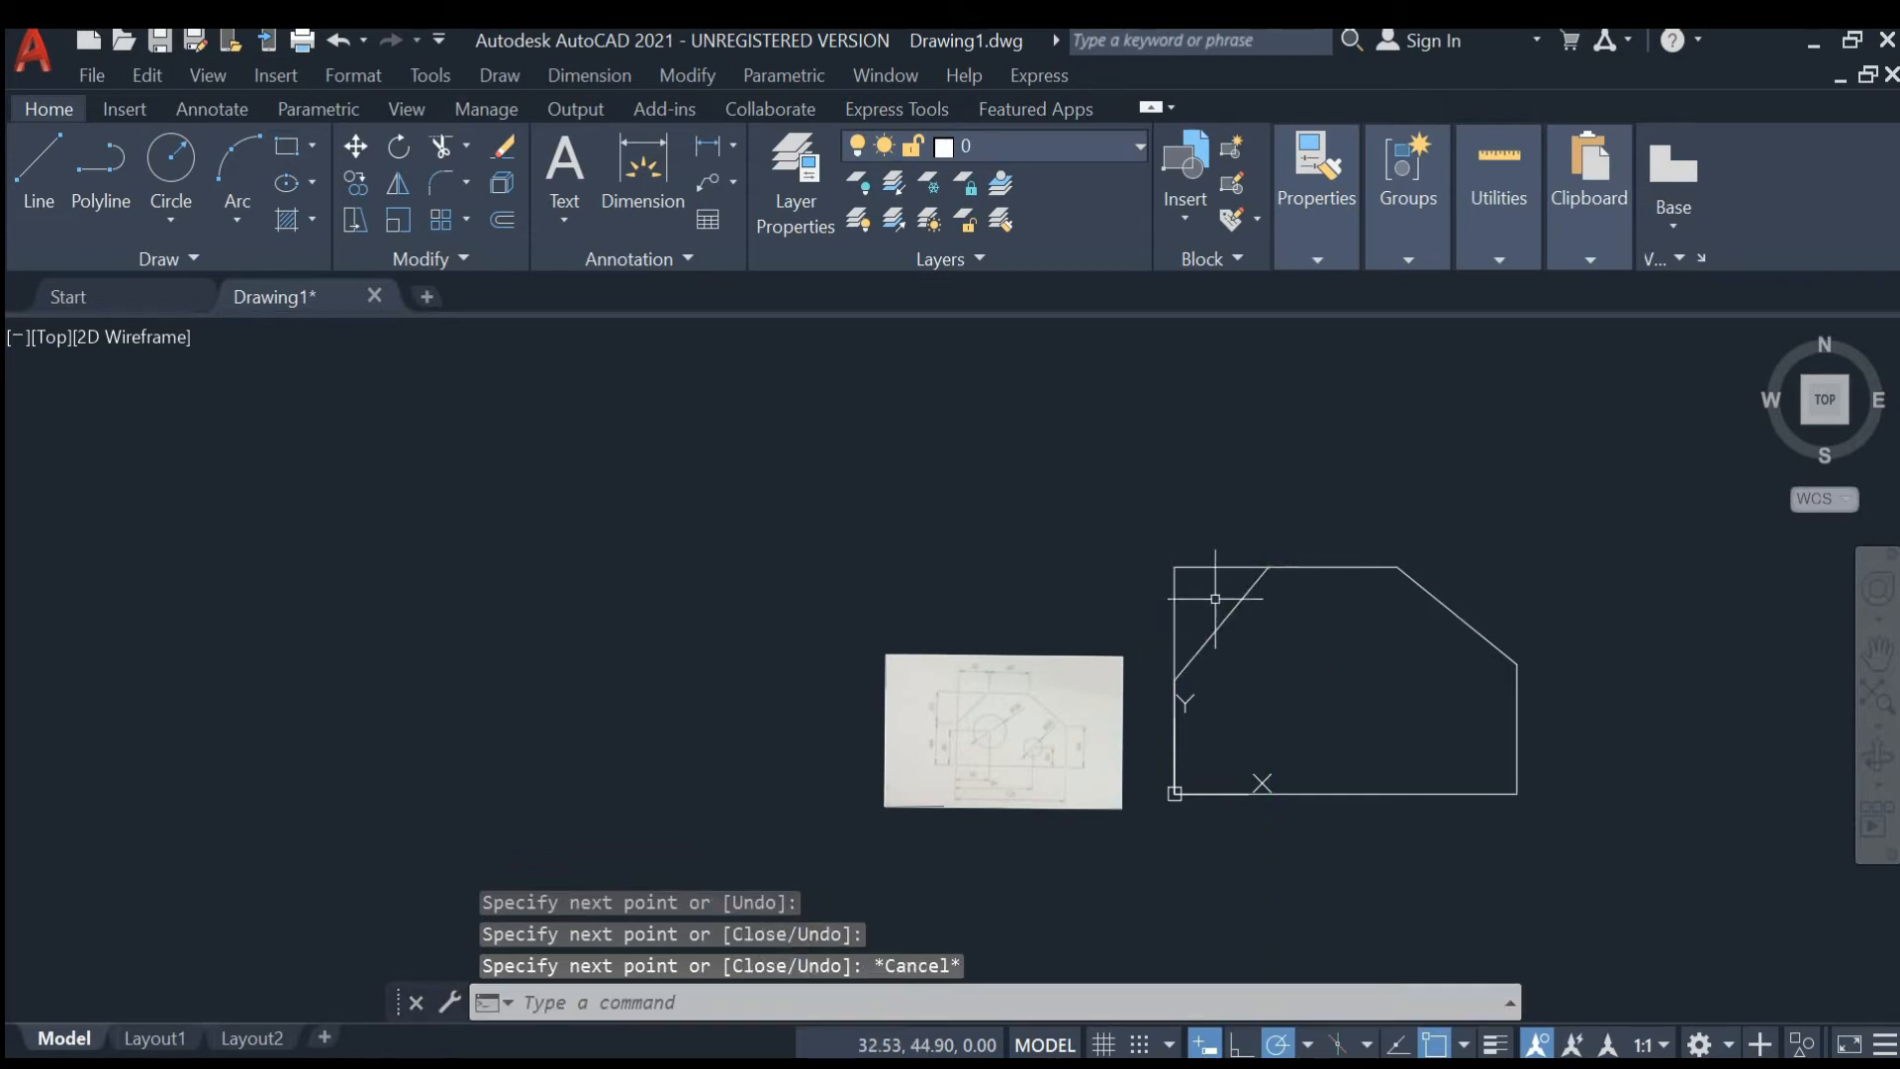
# - Trim away the top-left corner segments beyond the new diagonal chamfer line
pyautogui.click(1207, 567)
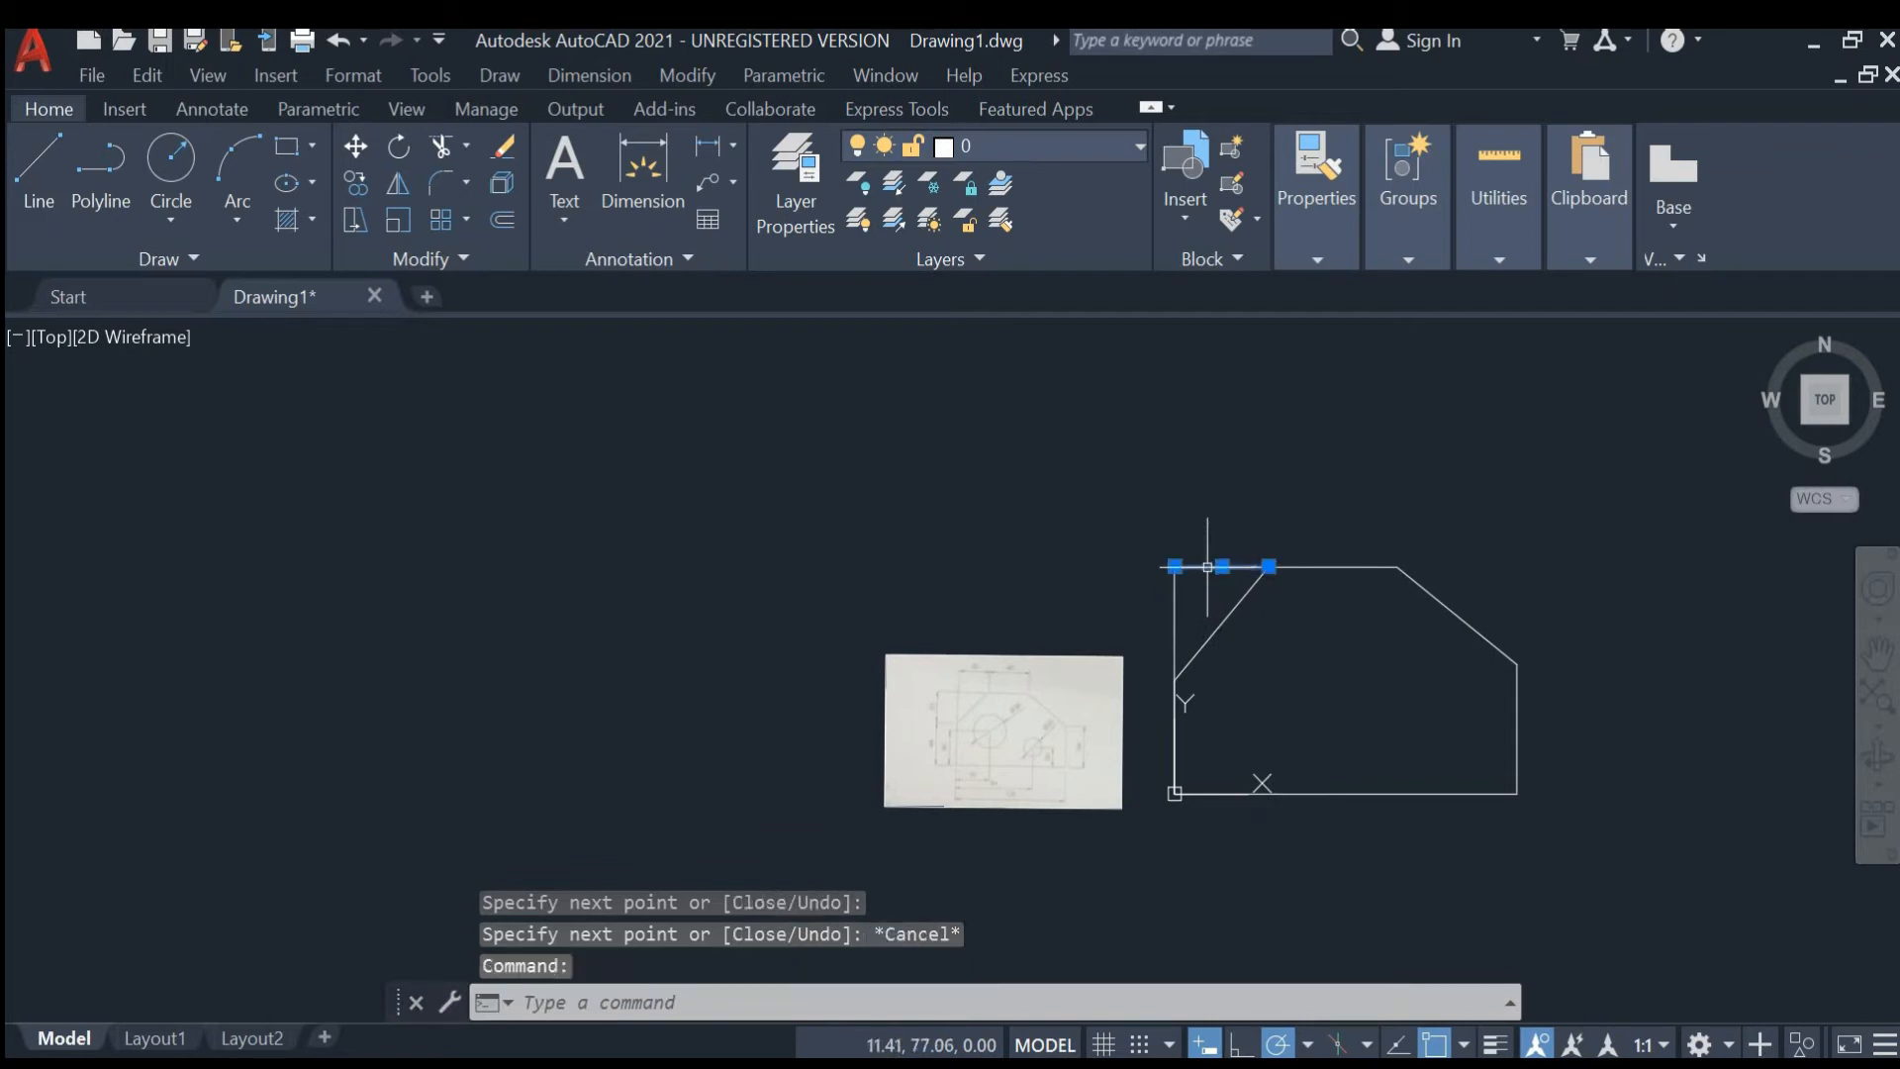
pyautogui.press('Escape')
pyautogui.write('tr')
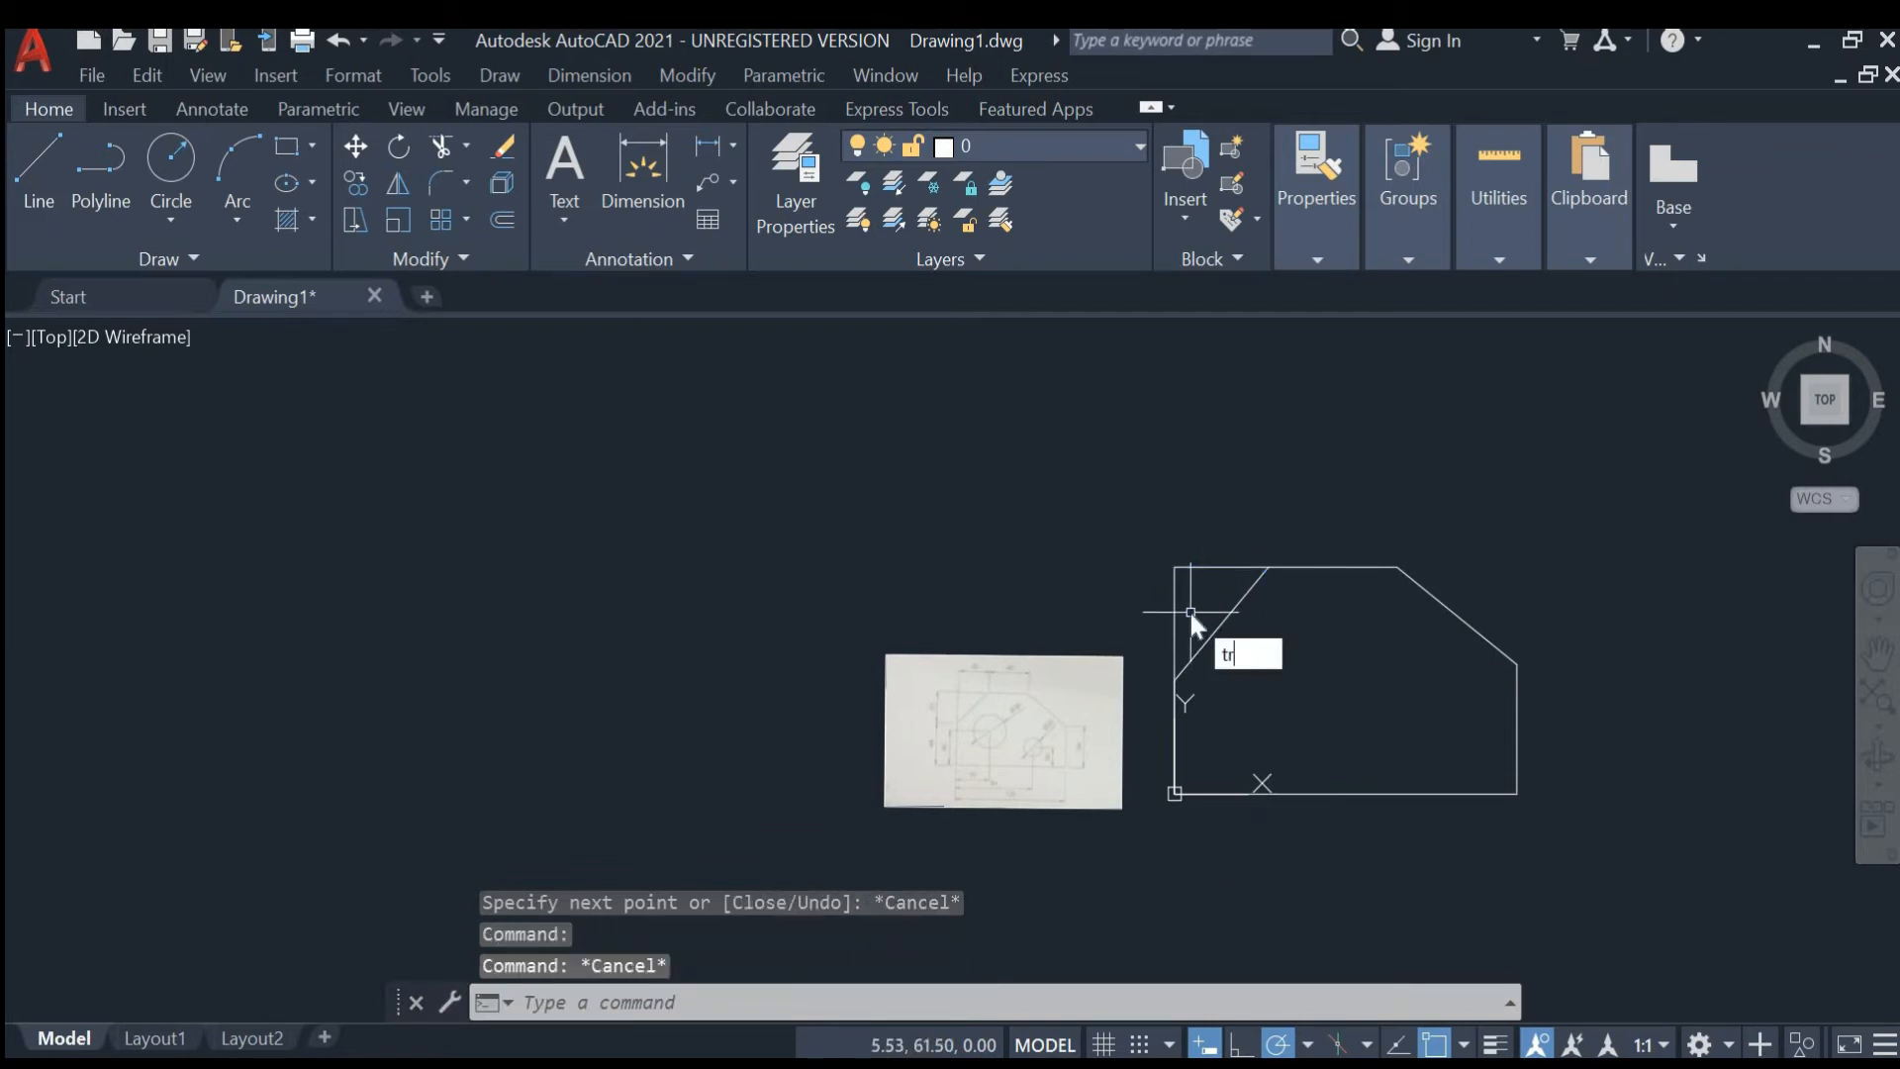
pyautogui.press('Return')
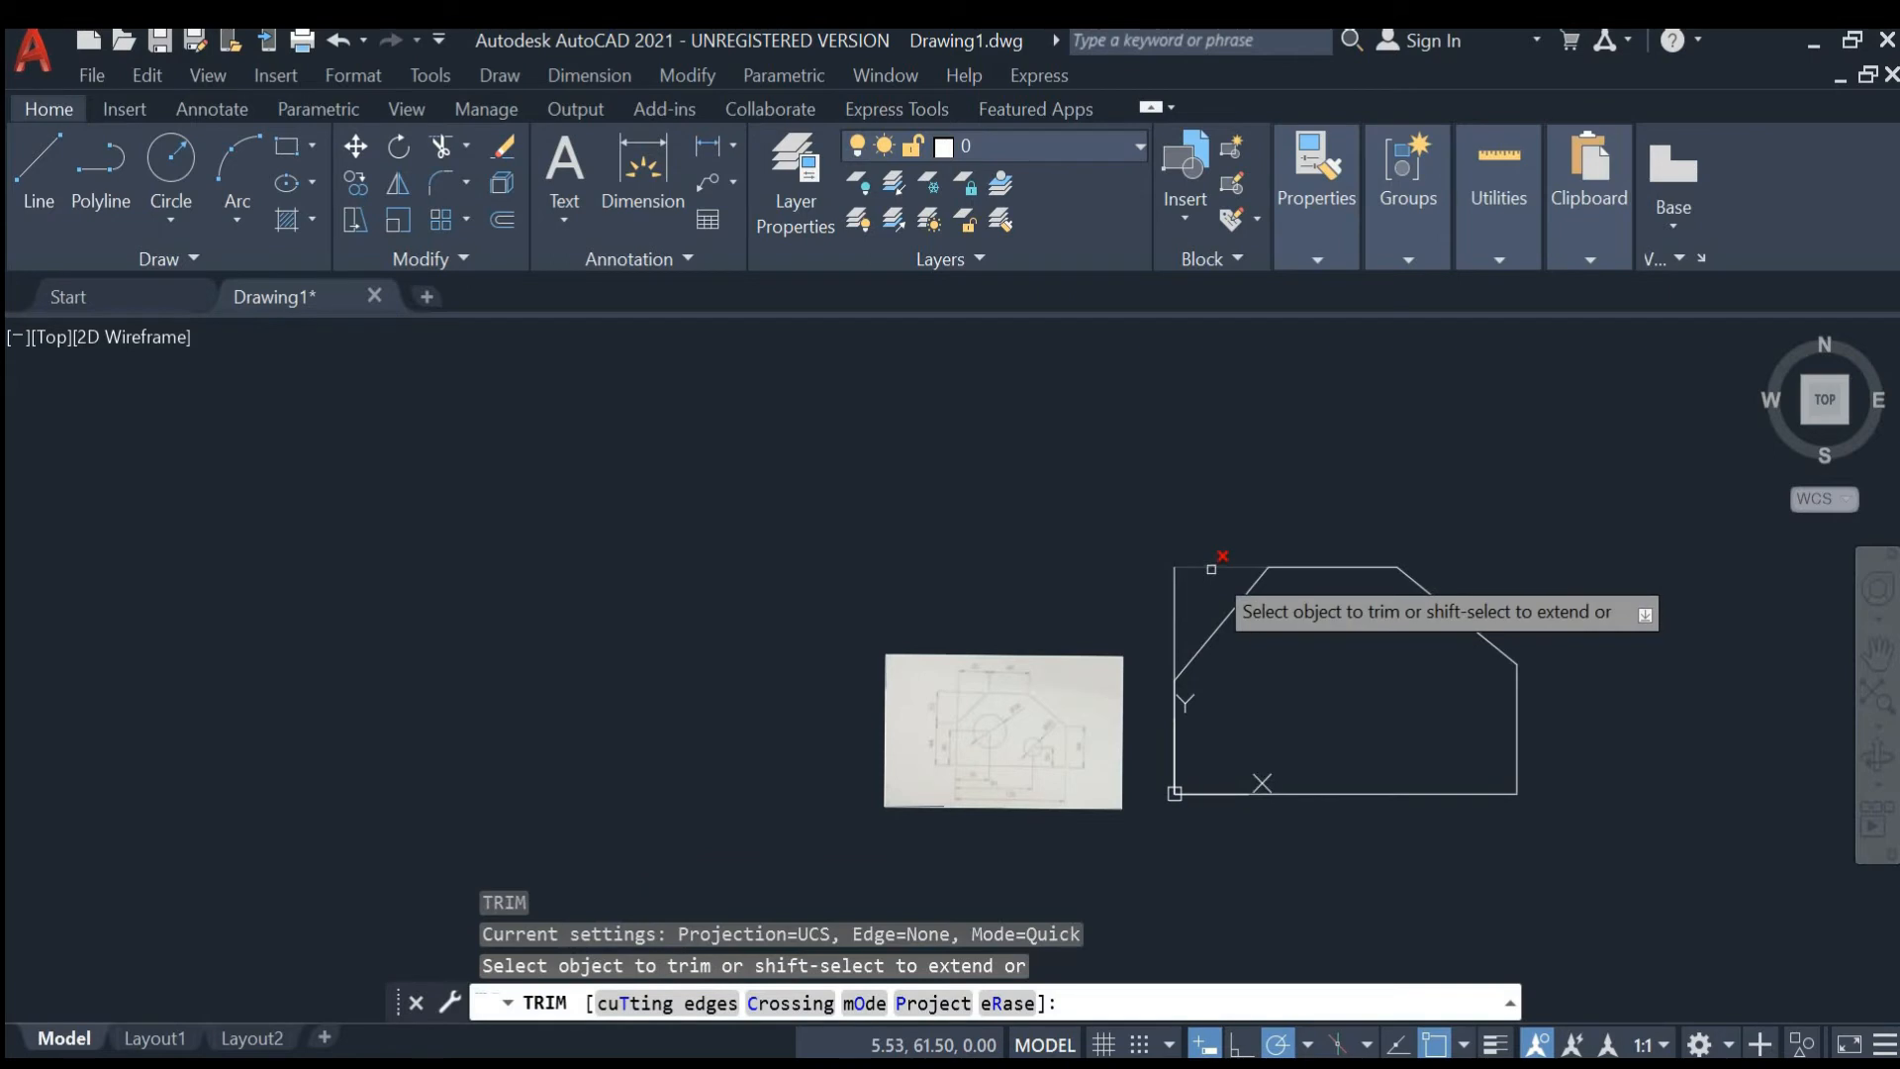
pyautogui.click(1211, 569)
pyautogui.click(1176, 598)
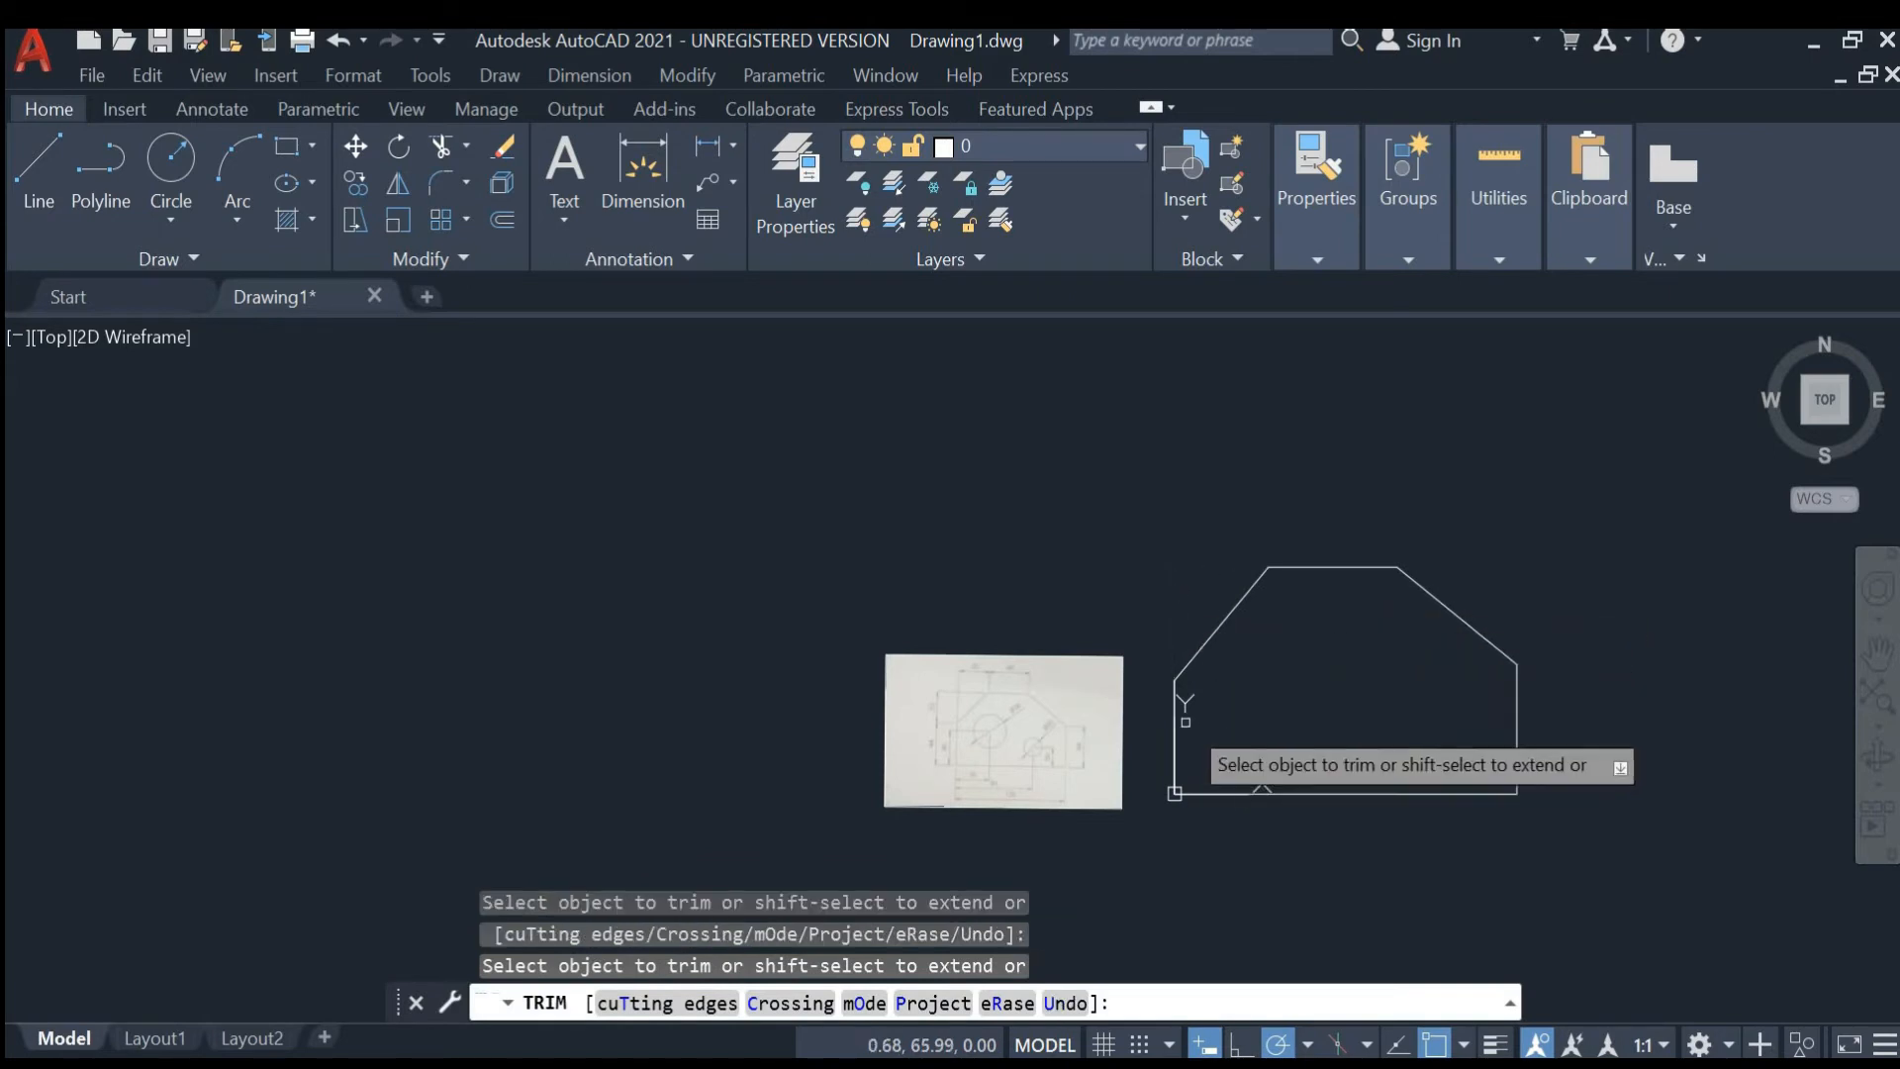
pyautogui.press('Escape')
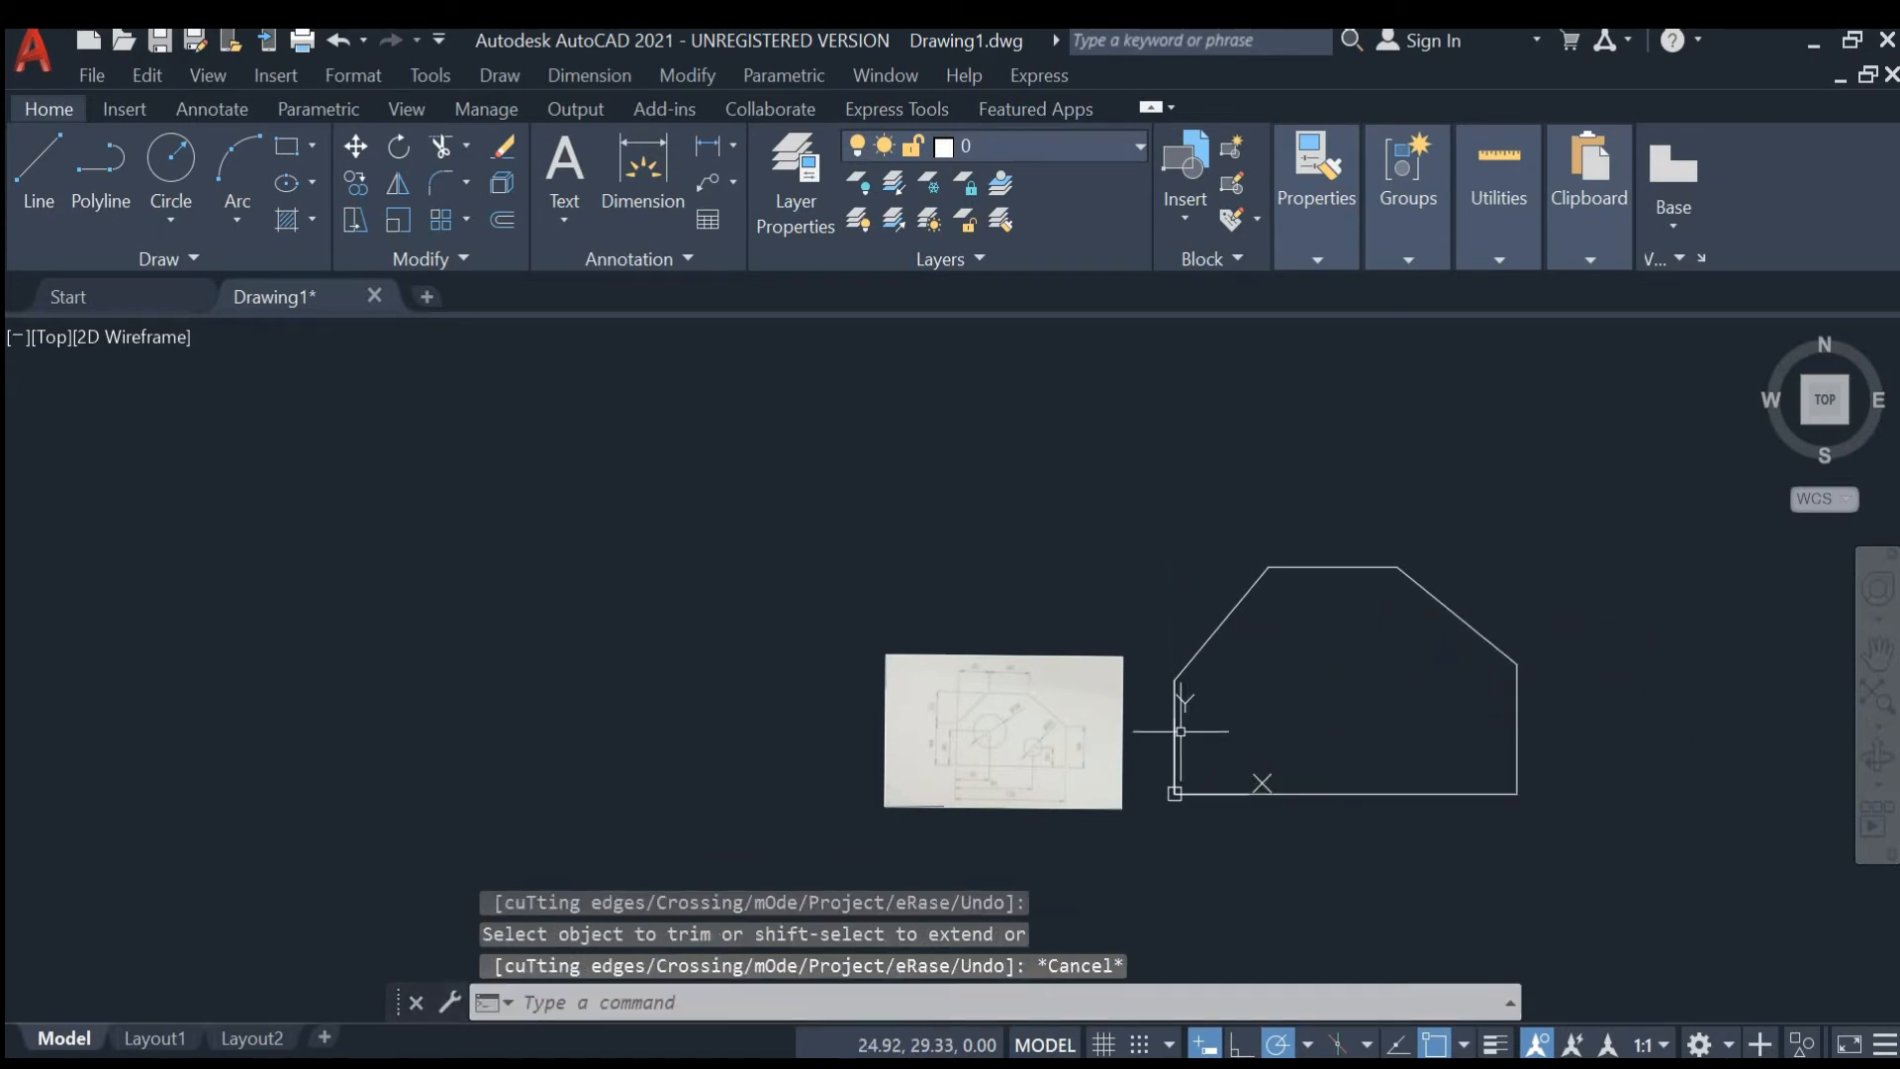
pyautogui.click(1180, 731)
pyautogui.click(1173, 726)
pyautogui.click(1172, 730)
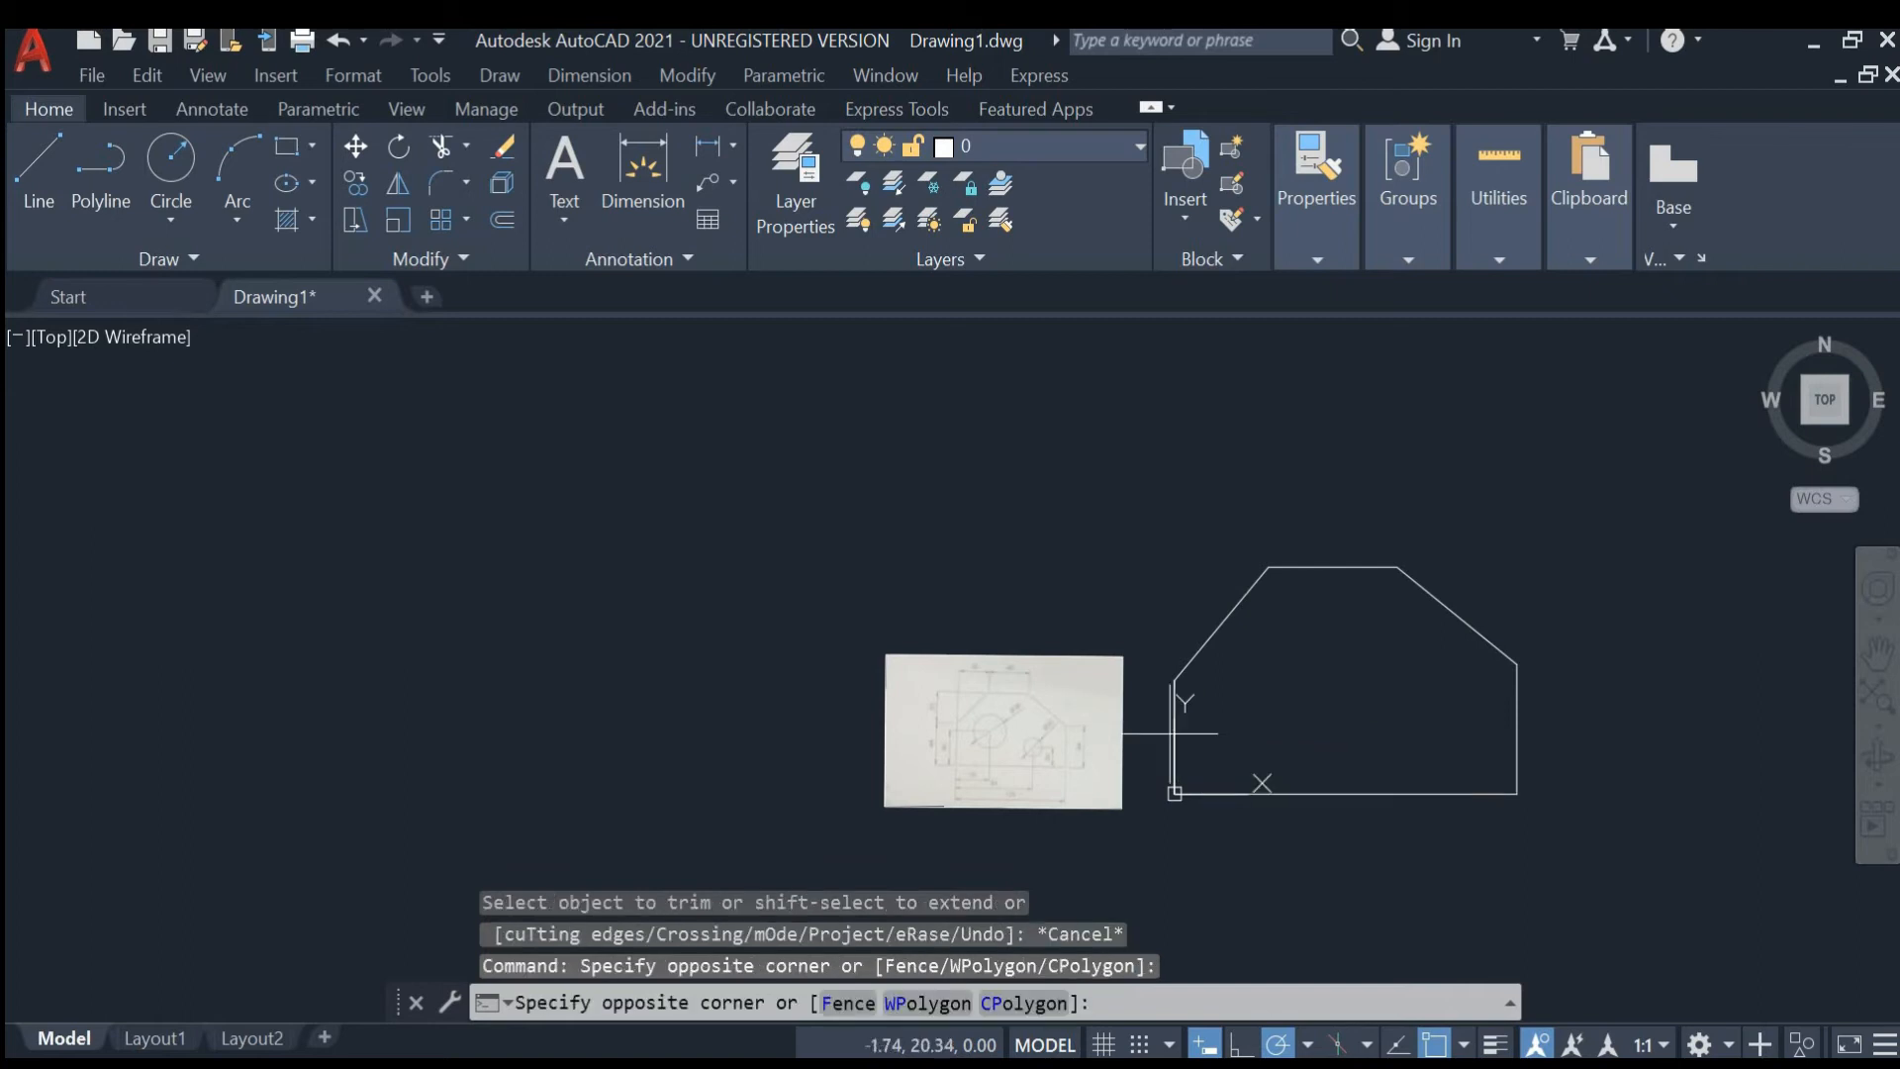
pyautogui.press('Escape')
pyautogui.press('Escape')
pyautogui.moveTo(1378, 734); pyautogui.dragTo(1178, 649, button='middle')
pyautogui.scroll(4, 747, 675)
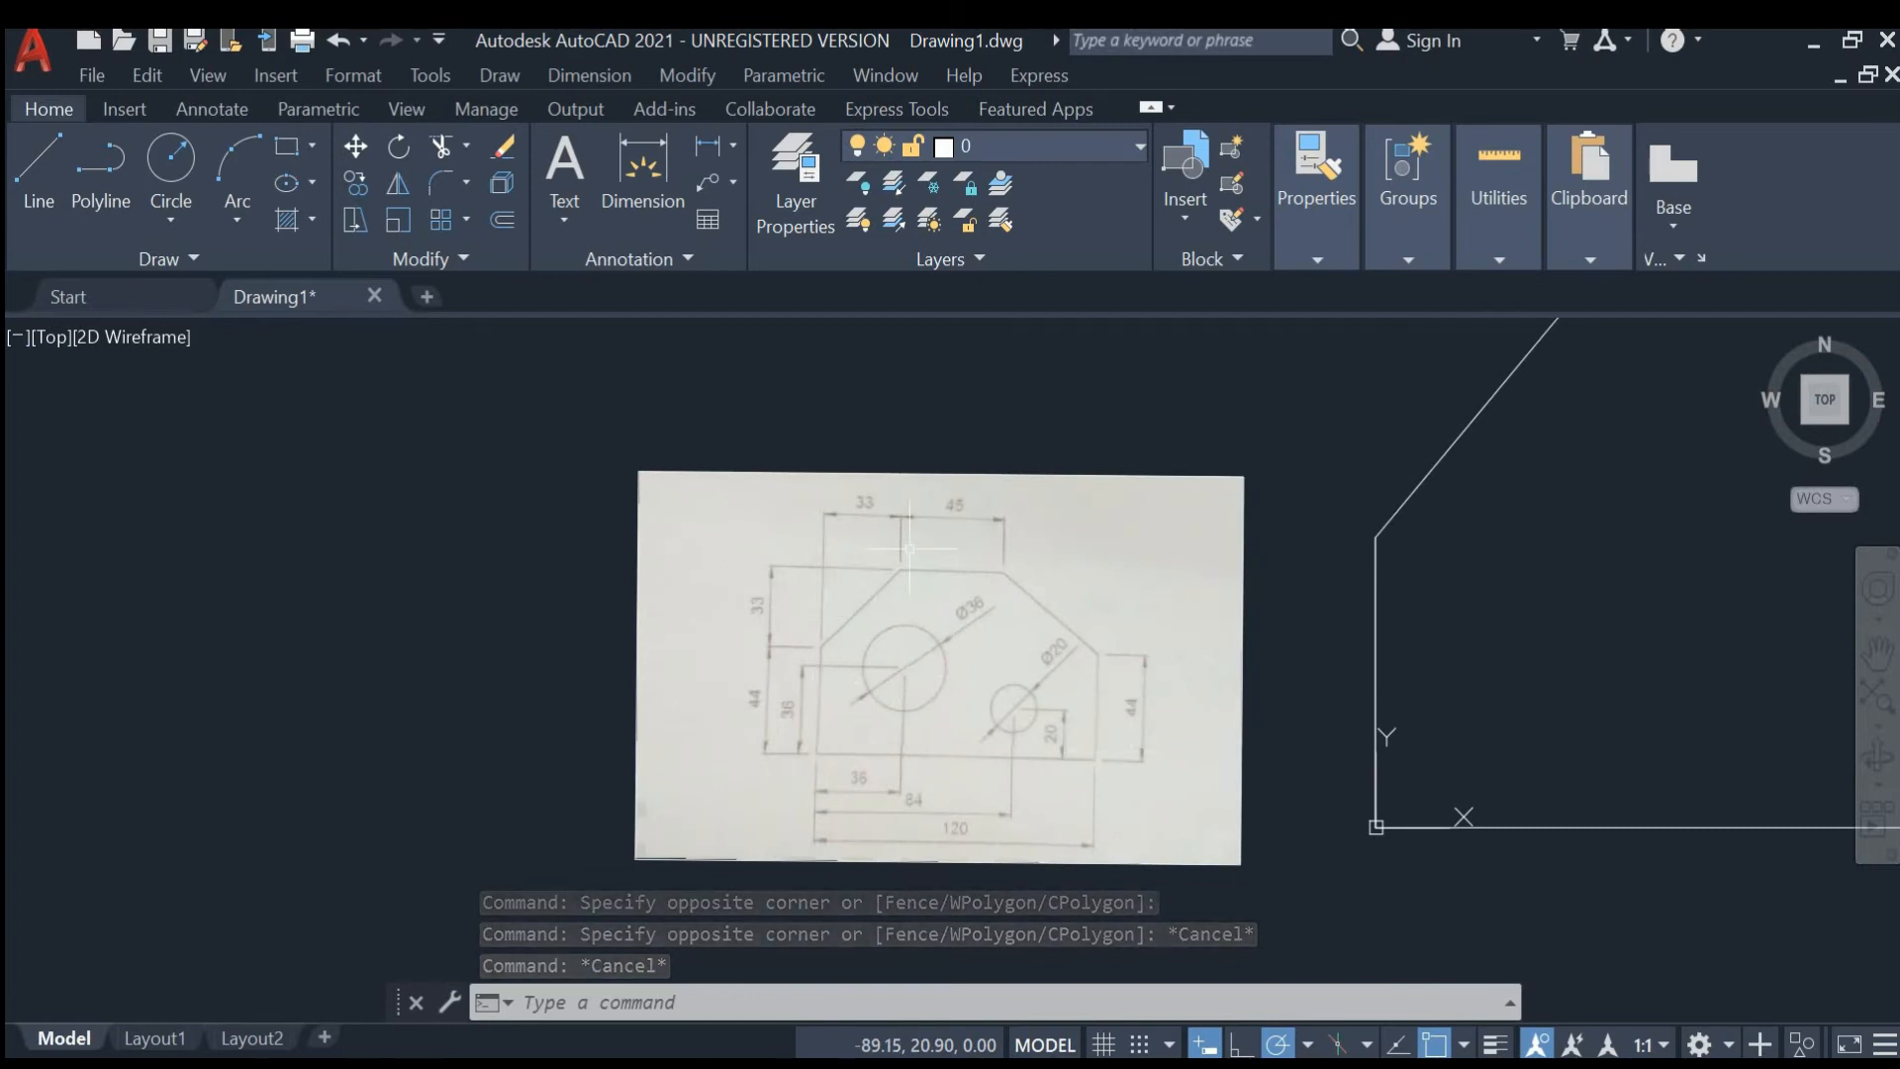
pyautogui.scroll(-4, 972, 626)
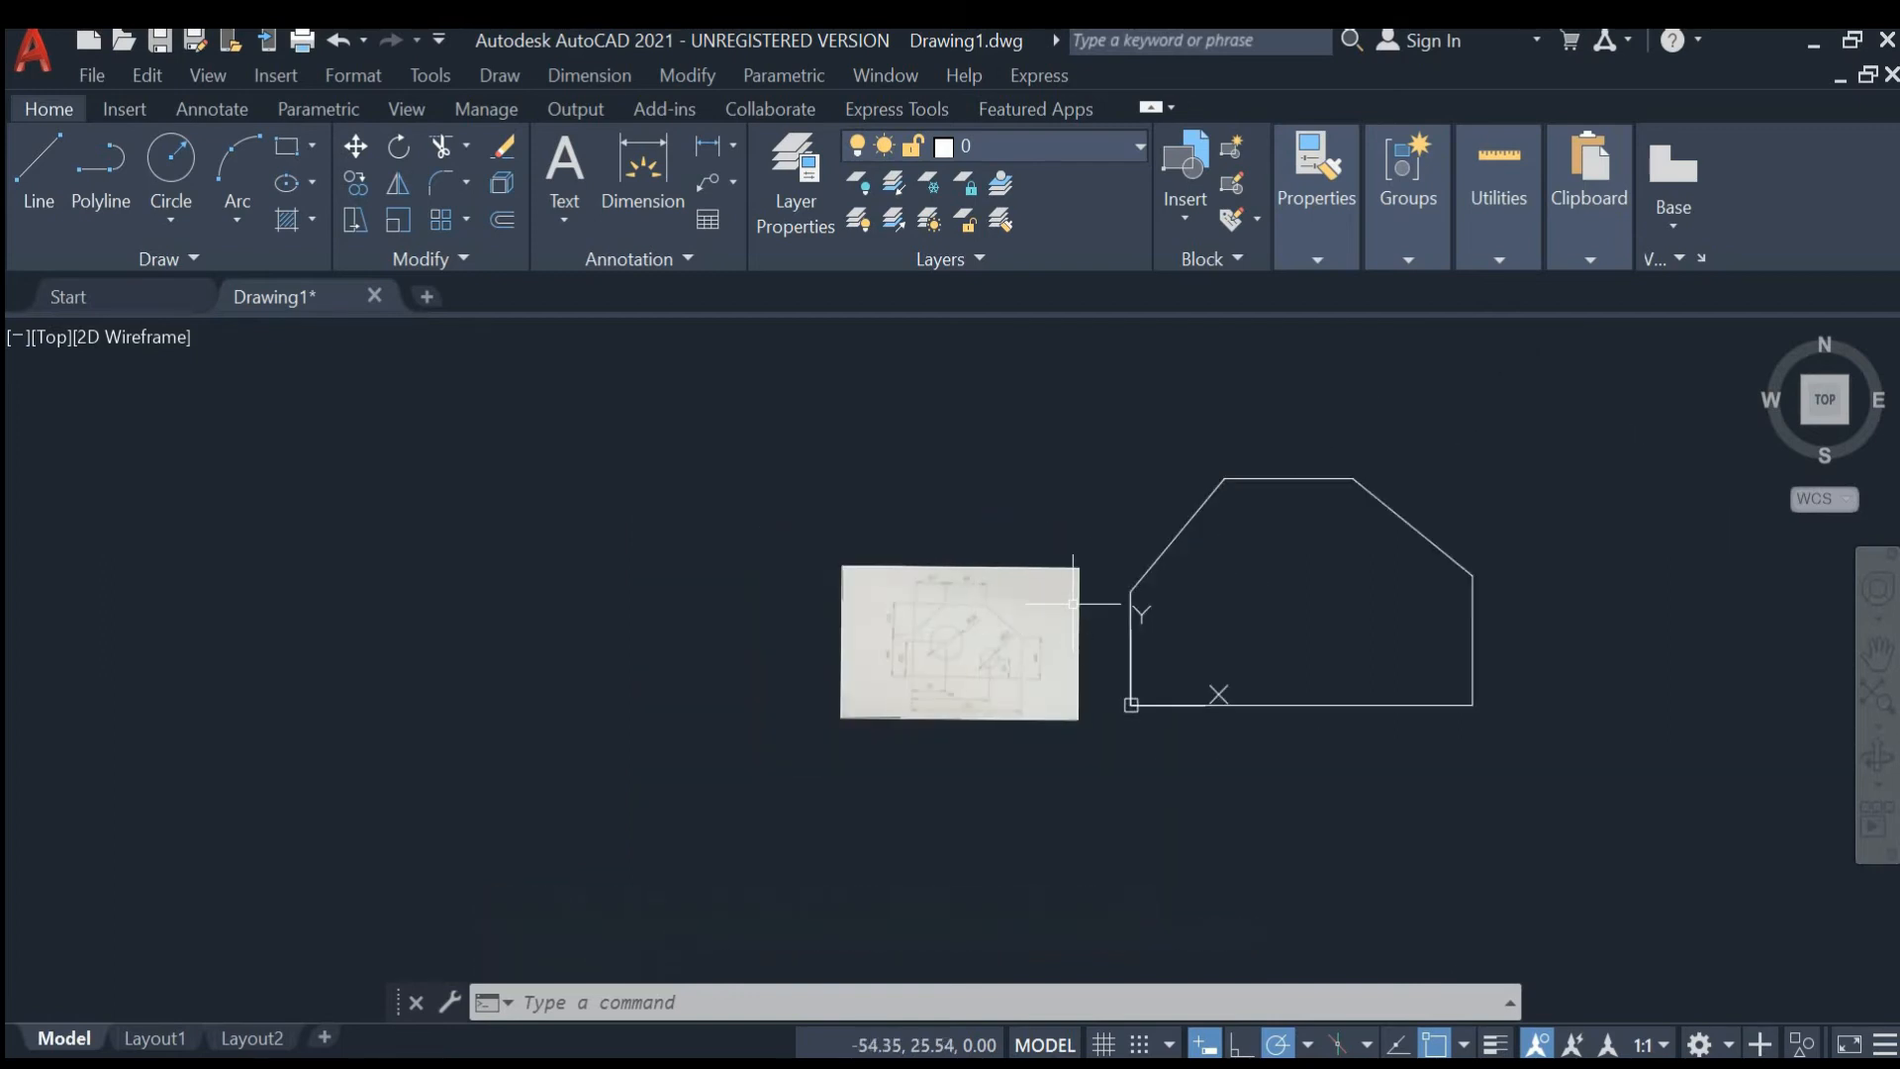
pyautogui.press('Escape')
pyautogui.press('Escape')
pyautogui.write('SC')
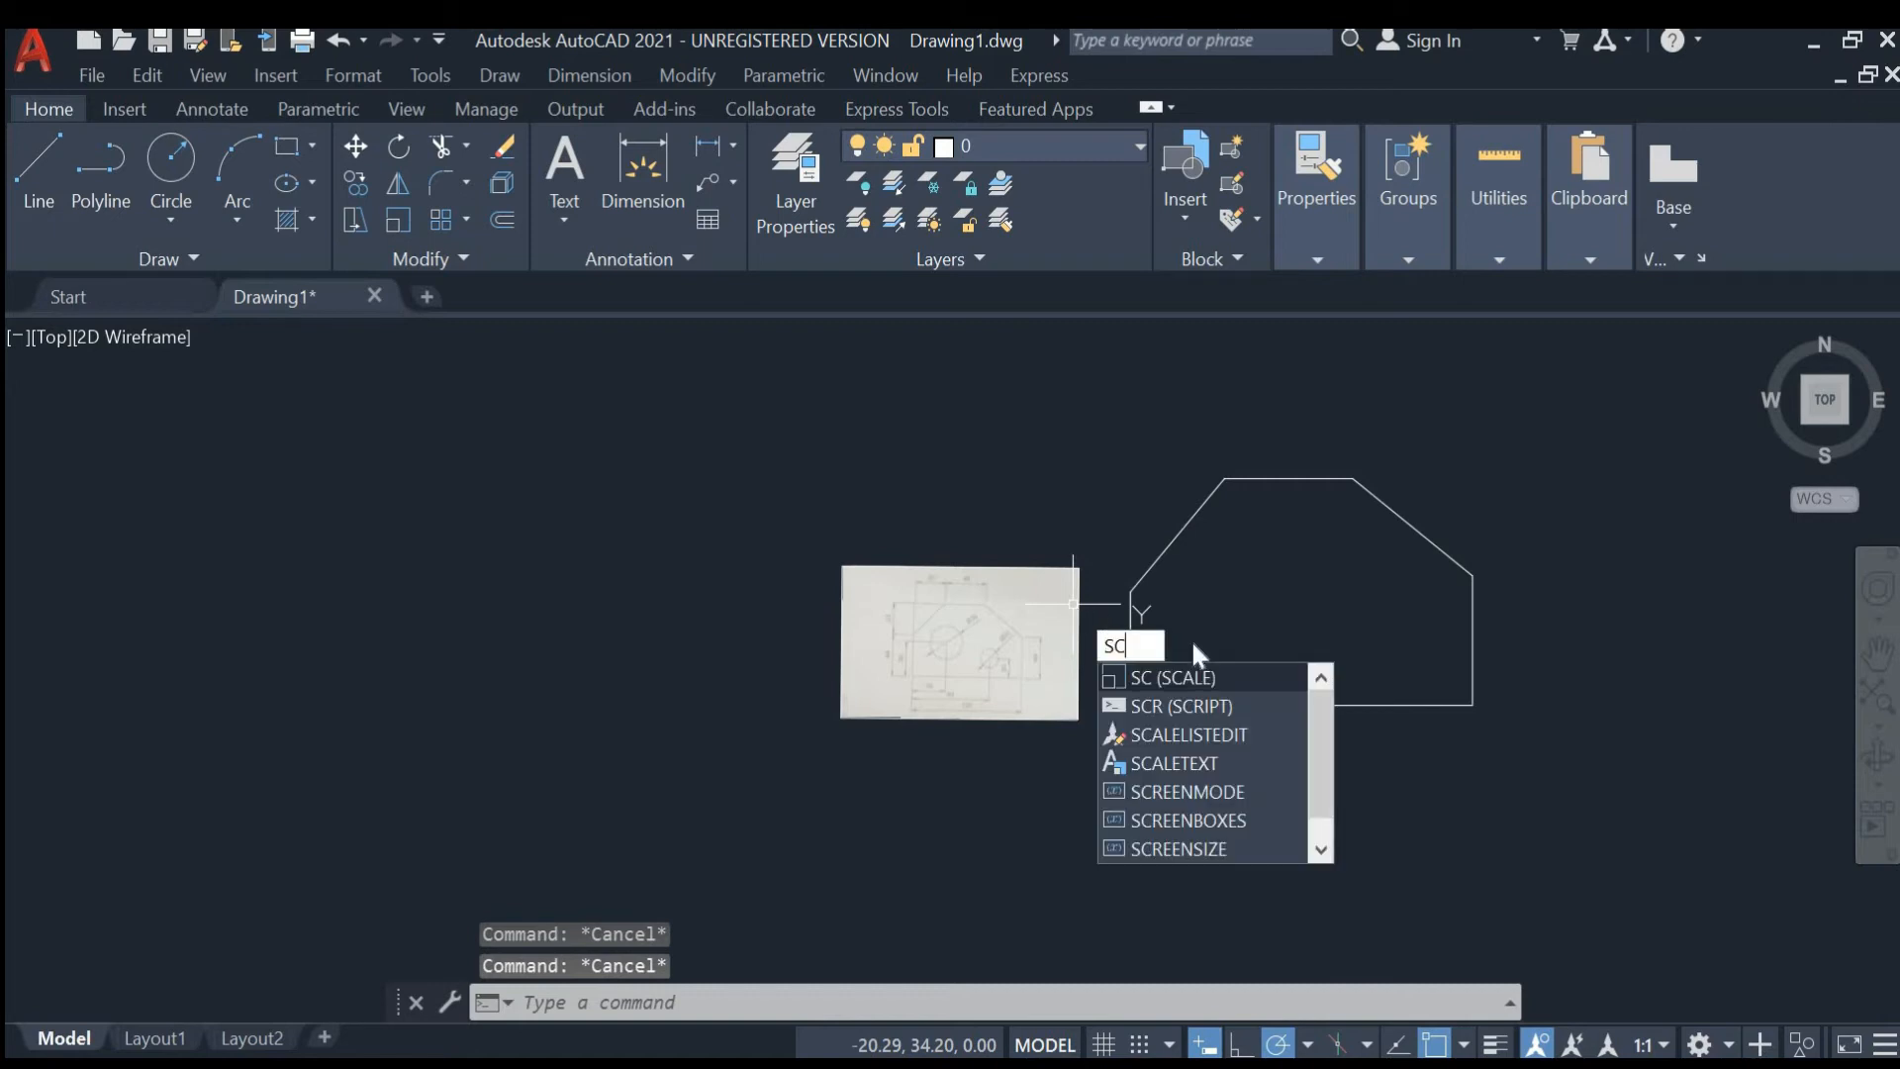
pyautogui.press('Return')
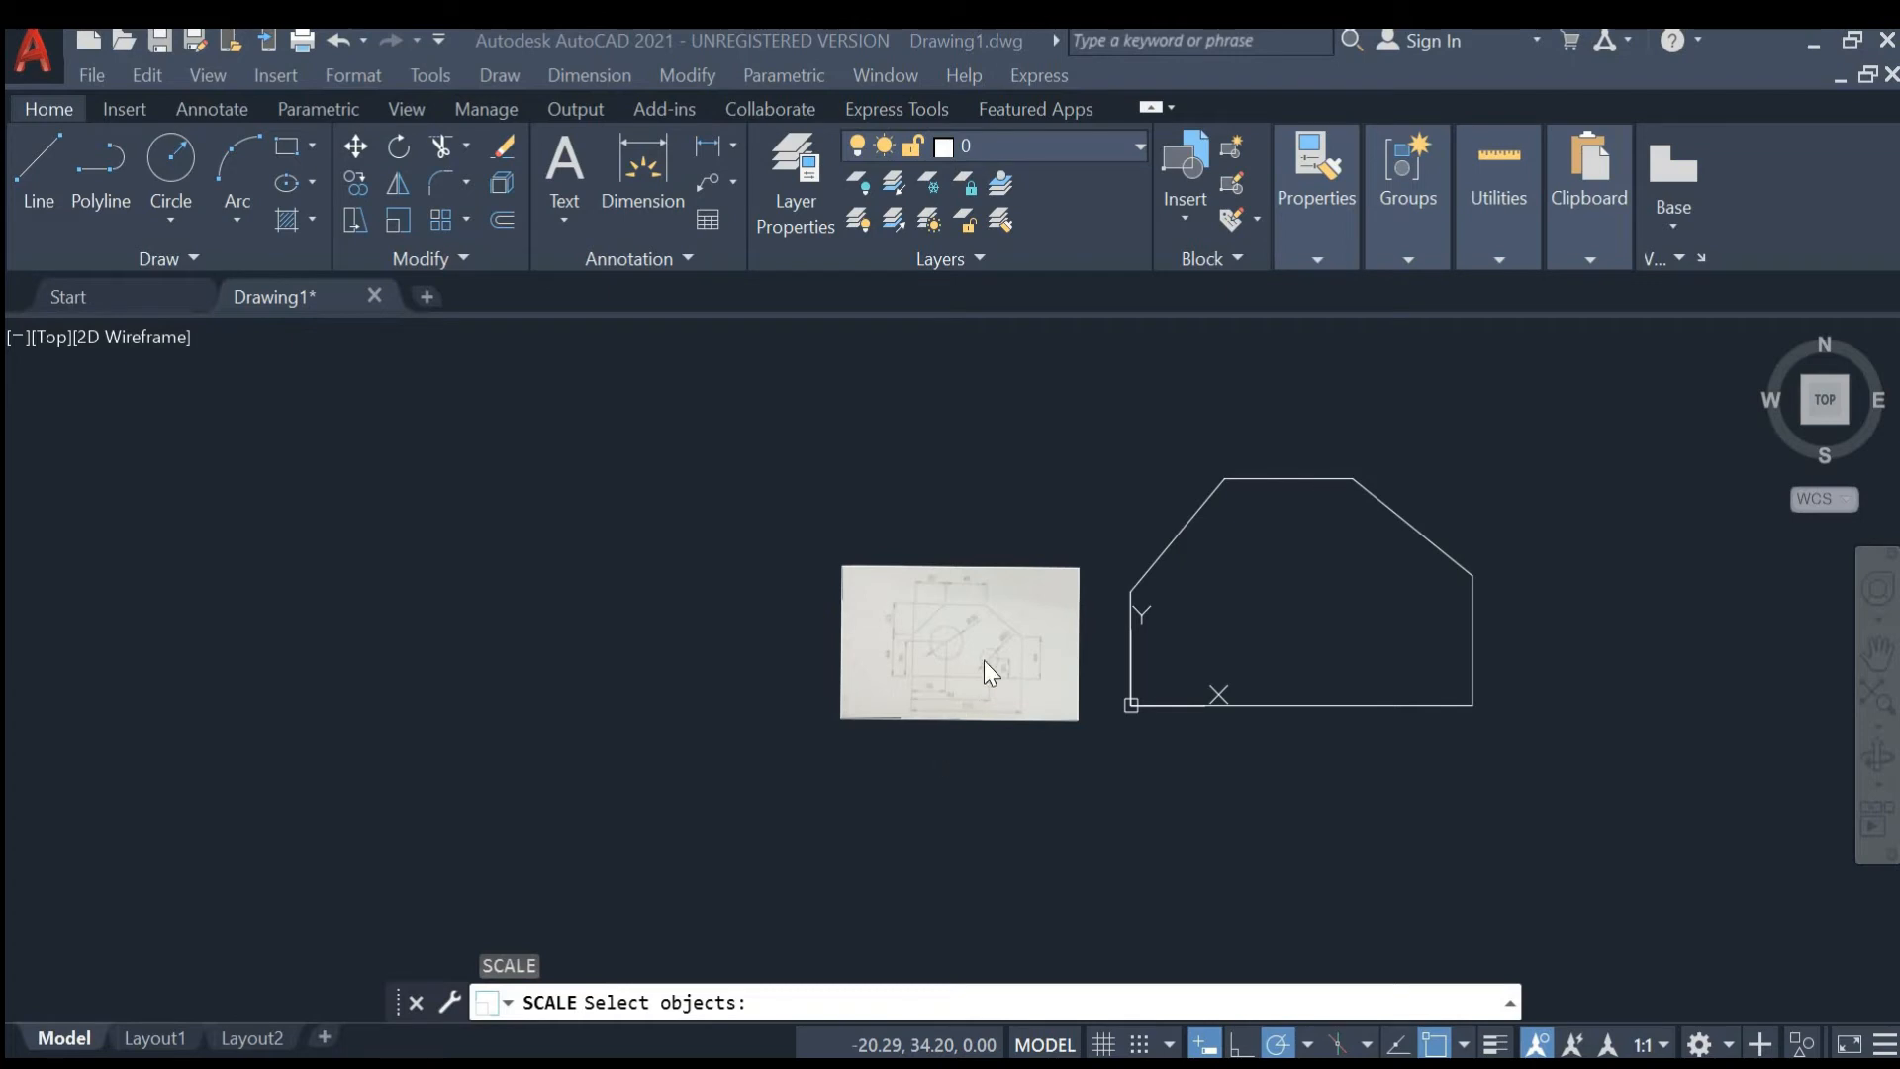
pyautogui.scroll(-4, 821, 841)
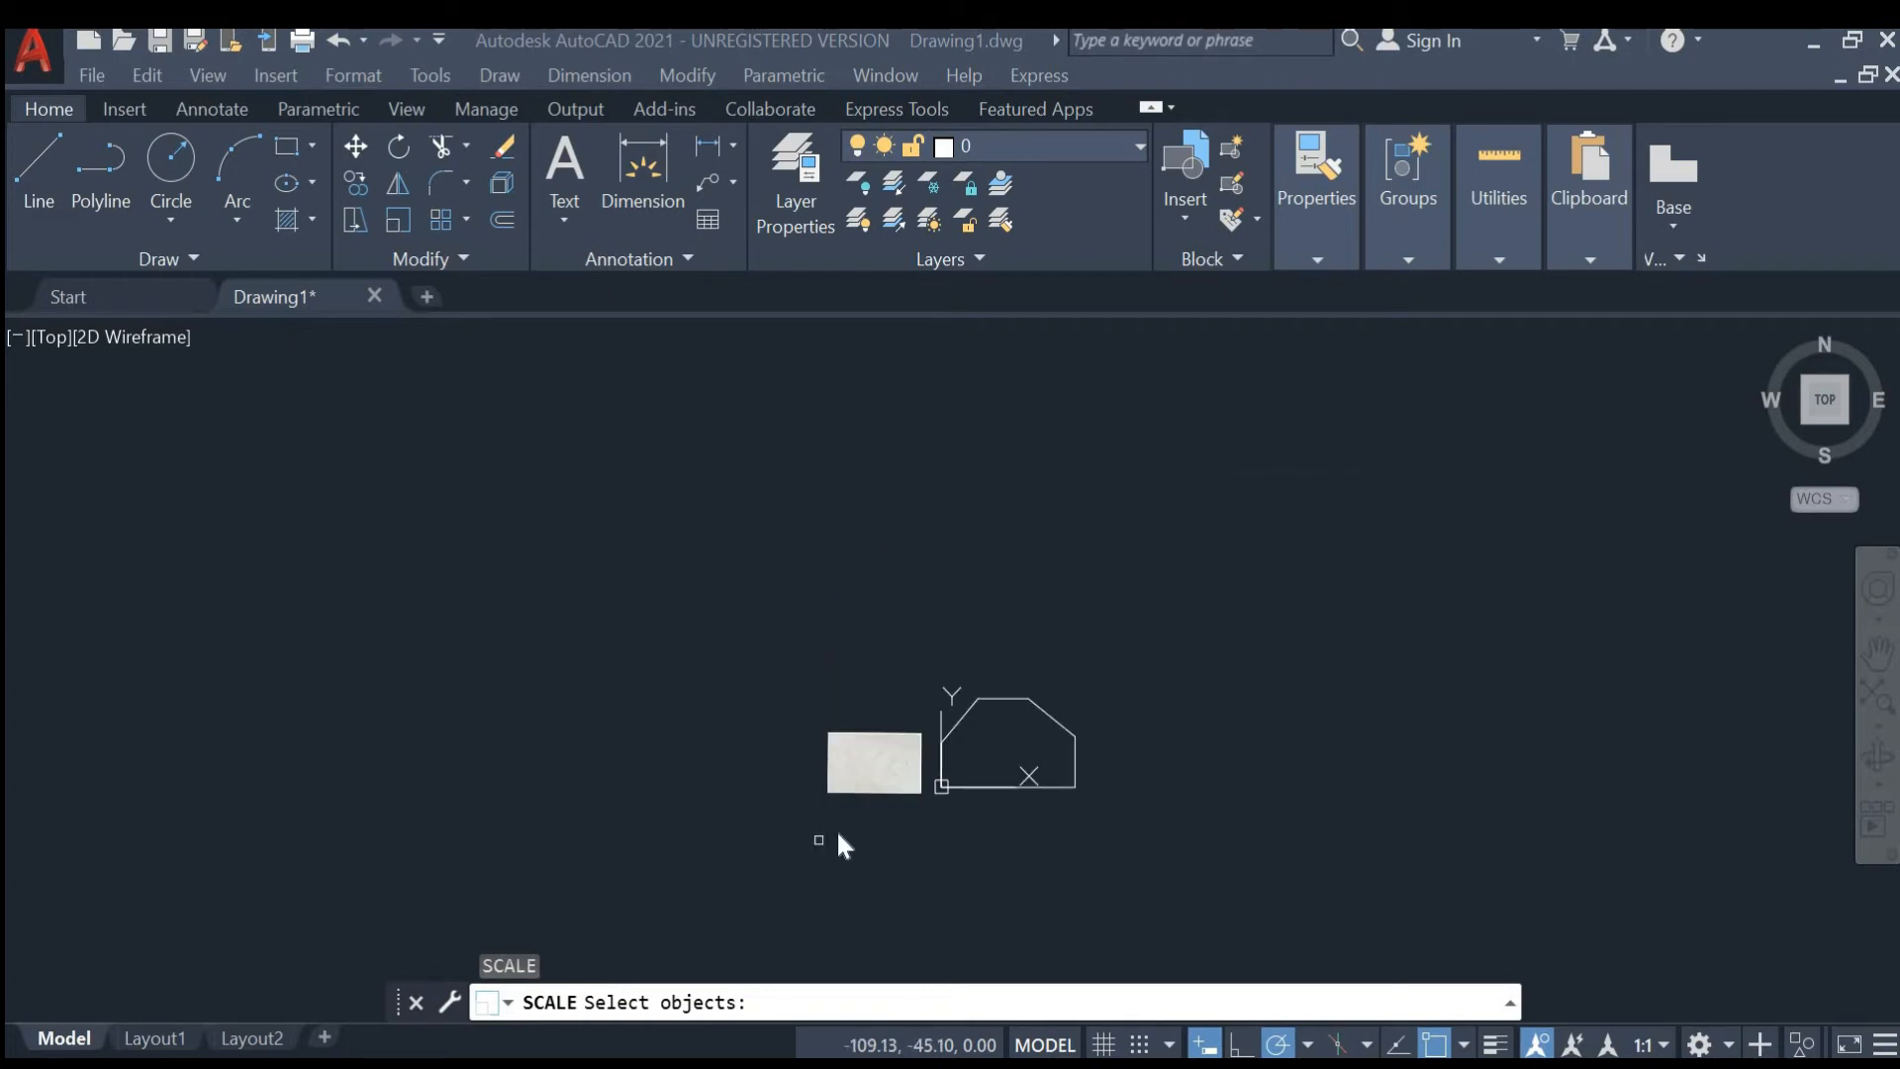
pyautogui.scroll(6, 835, 831)
pyautogui.press('Escape')
# - Scale the reference image up by about 1.84 about its lower-right corner
pyautogui.write('SC')
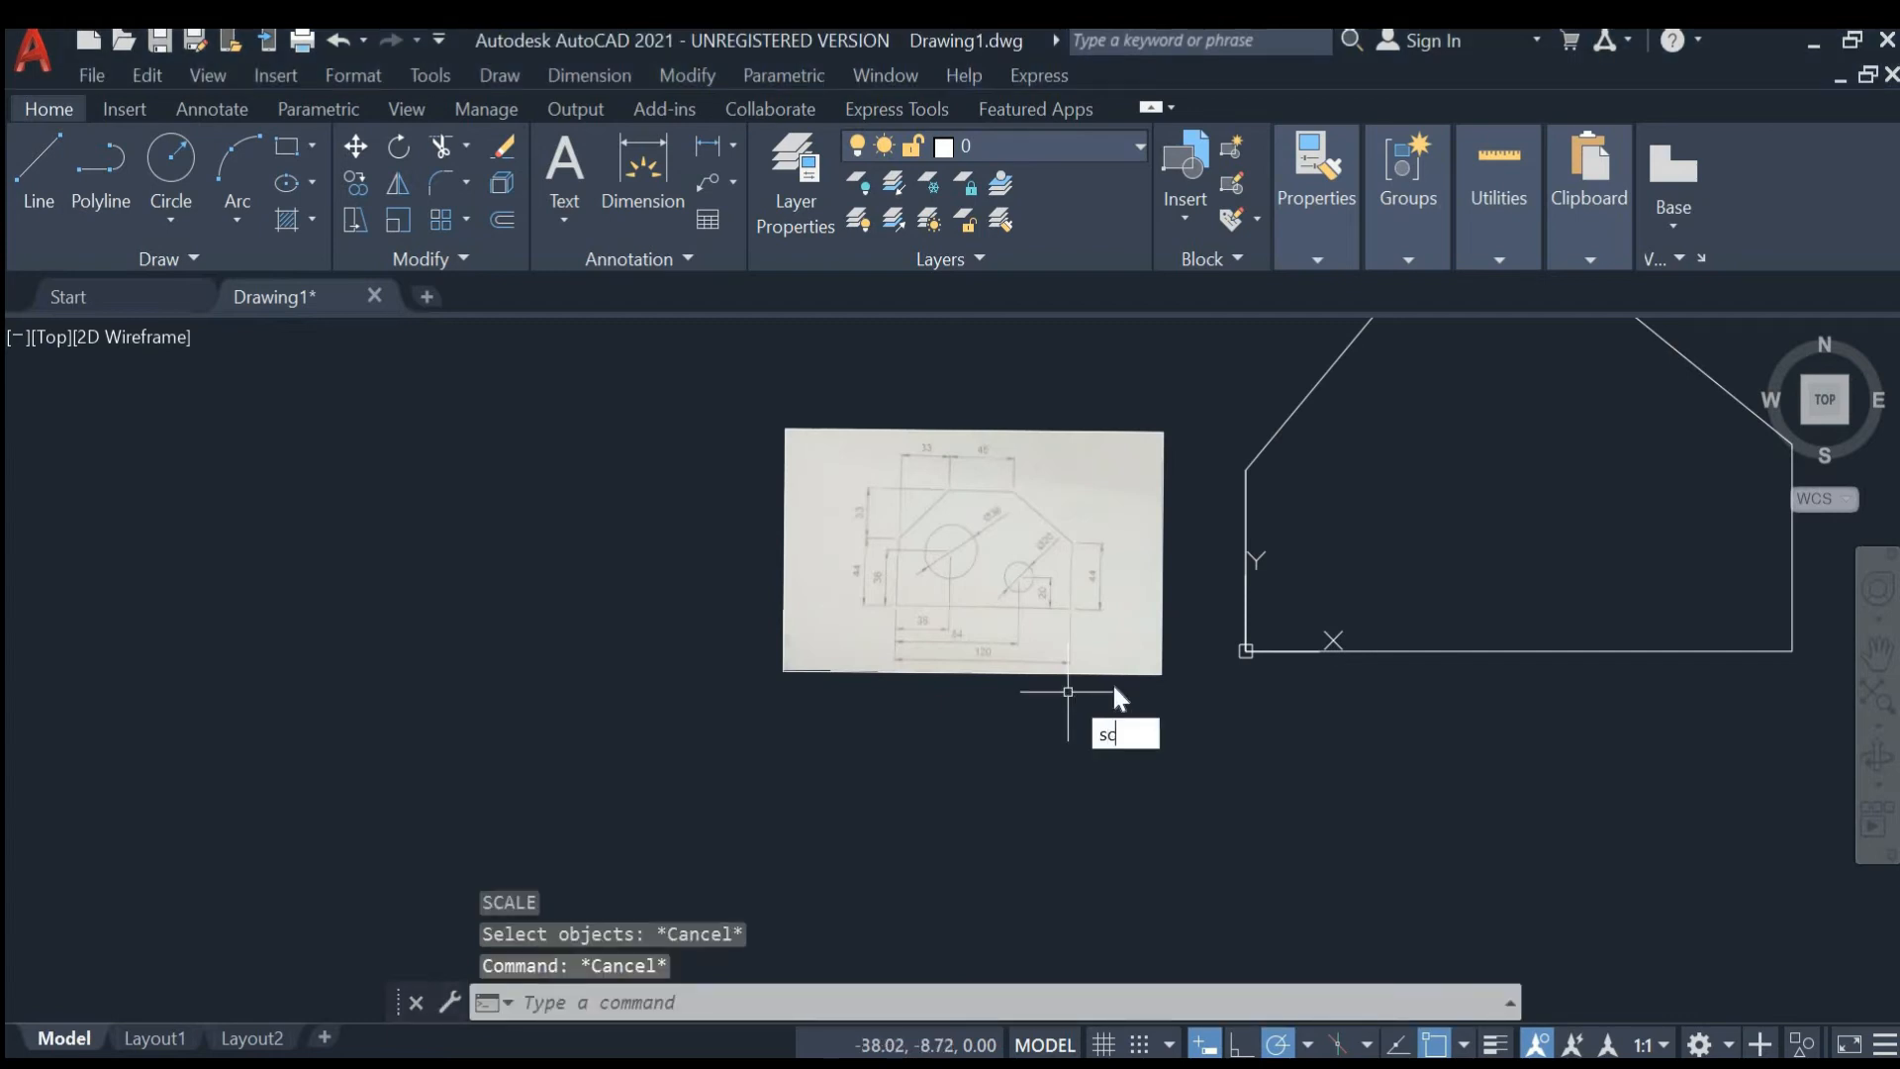
pyautogui.press('Return')
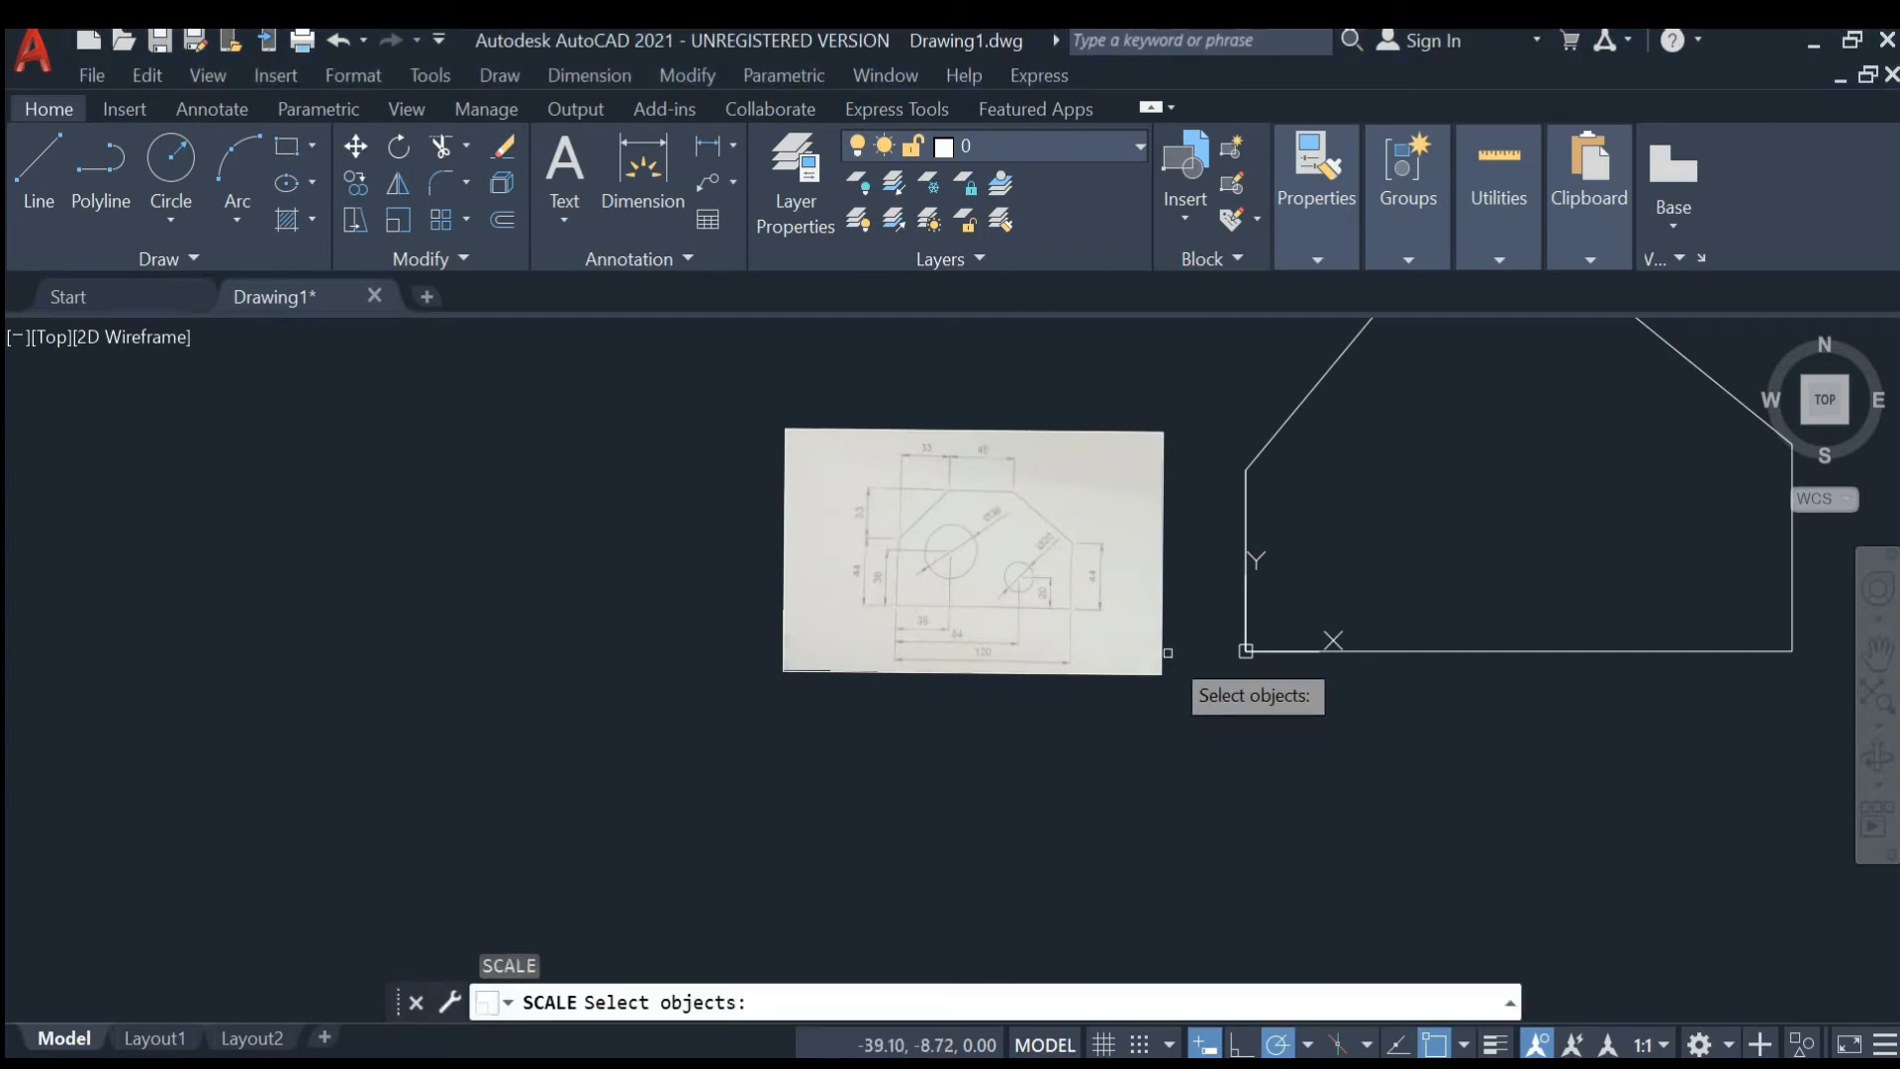
pyautogui.click(1163, 648)
pyautogui.press('Return')
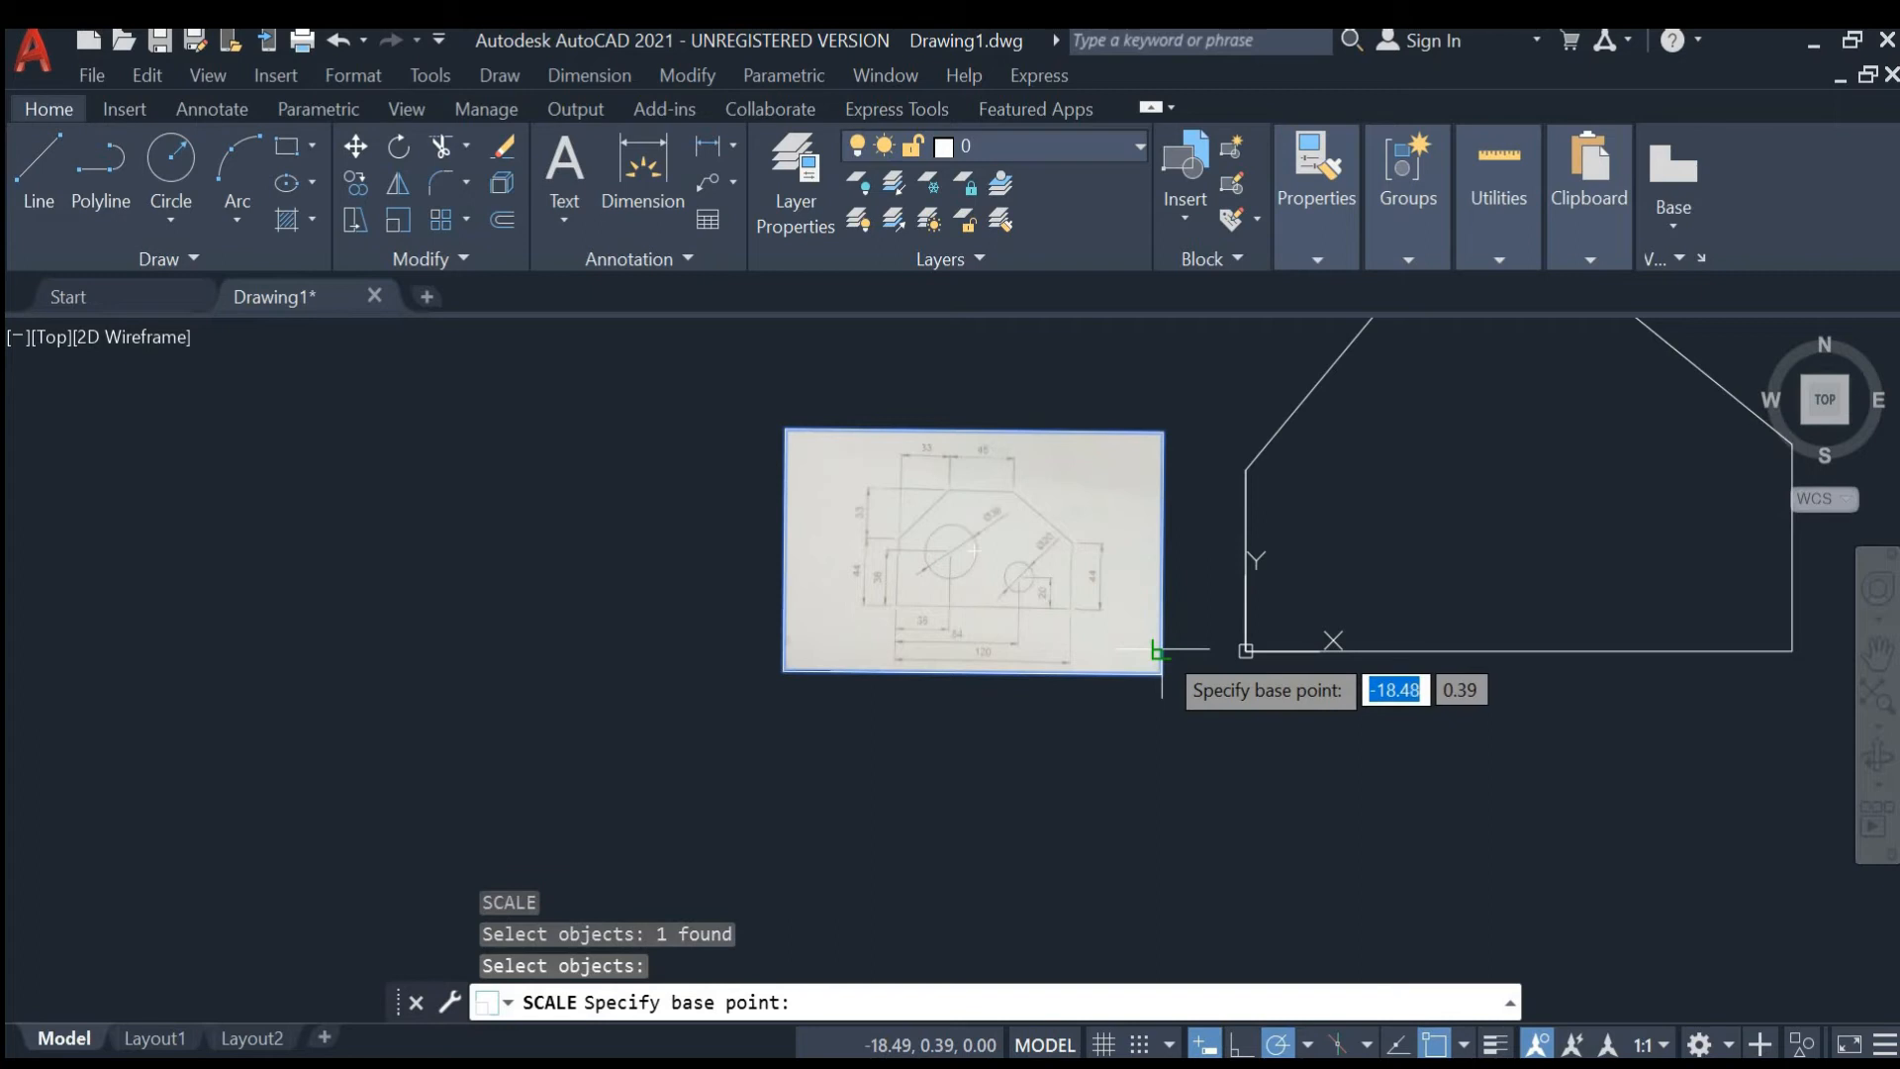
pyautogui.click(1161, 674)
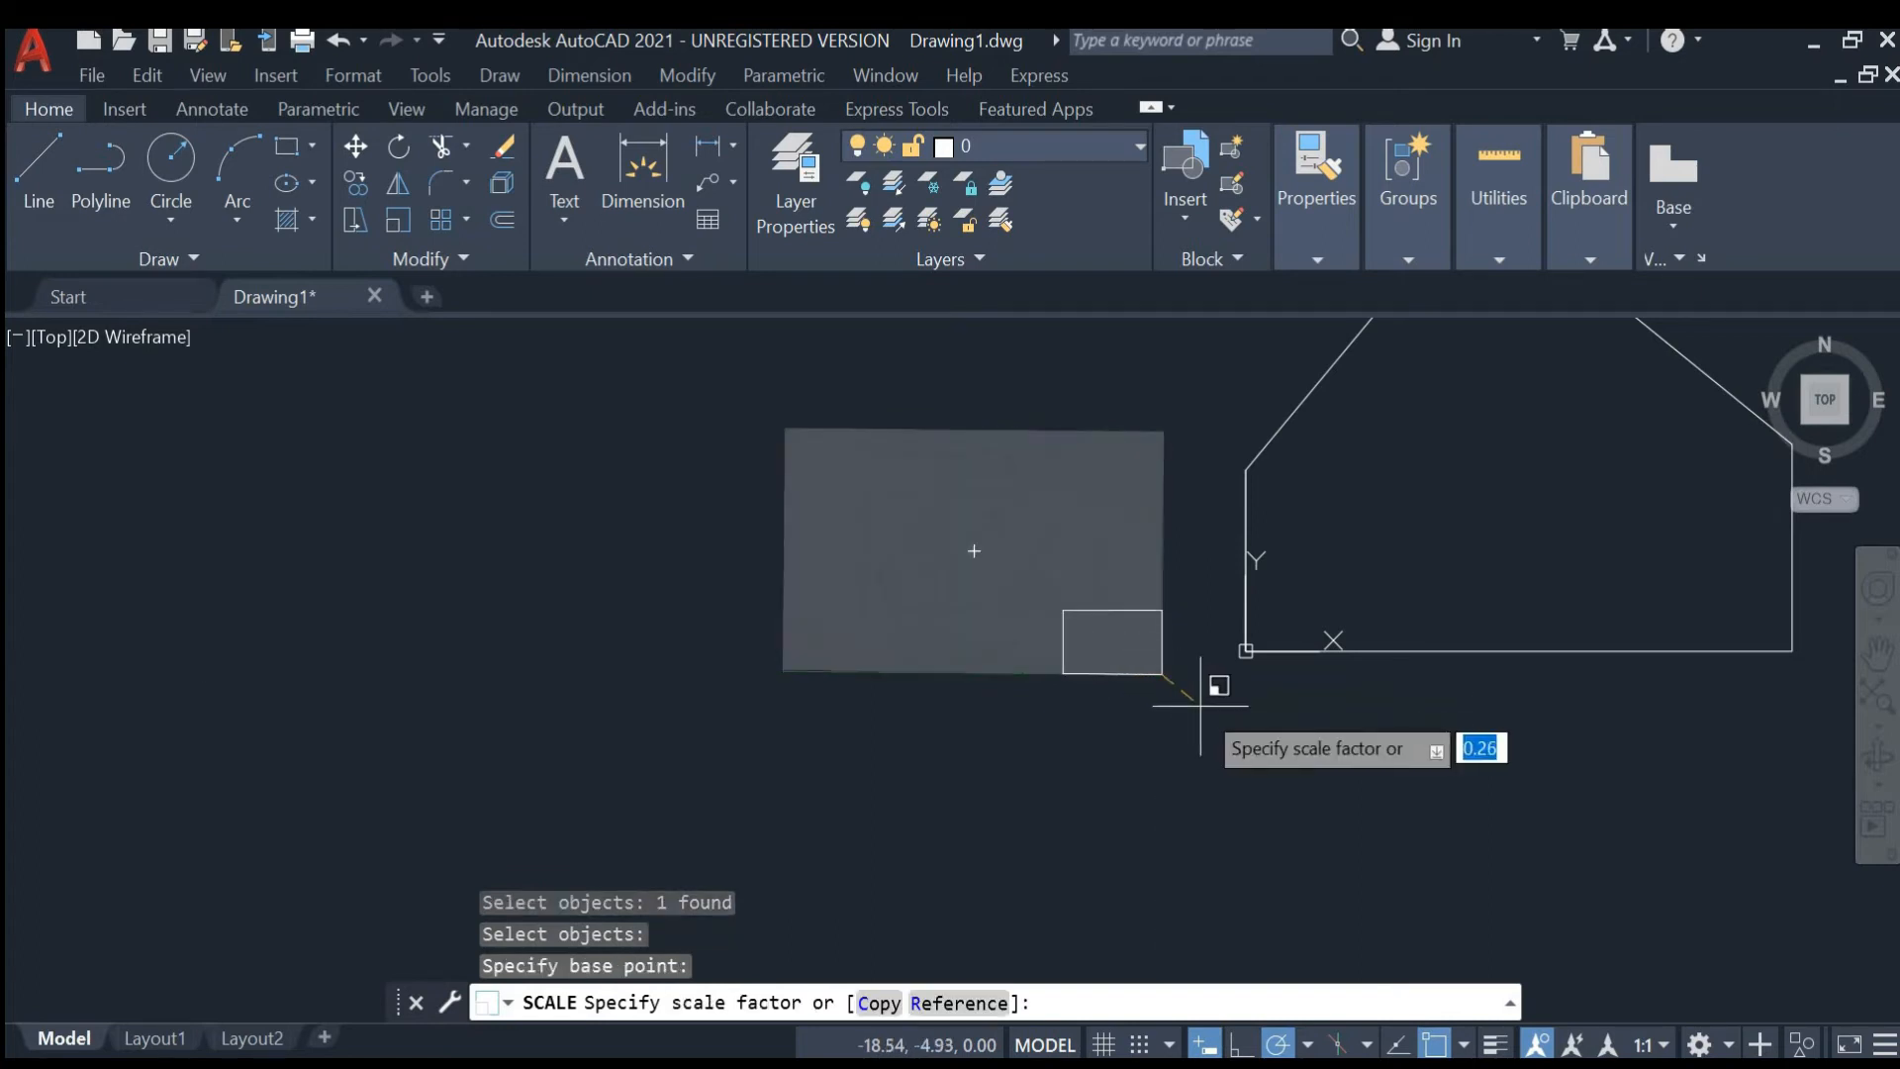
pyautogui.scroll(-2, 1431, 746)
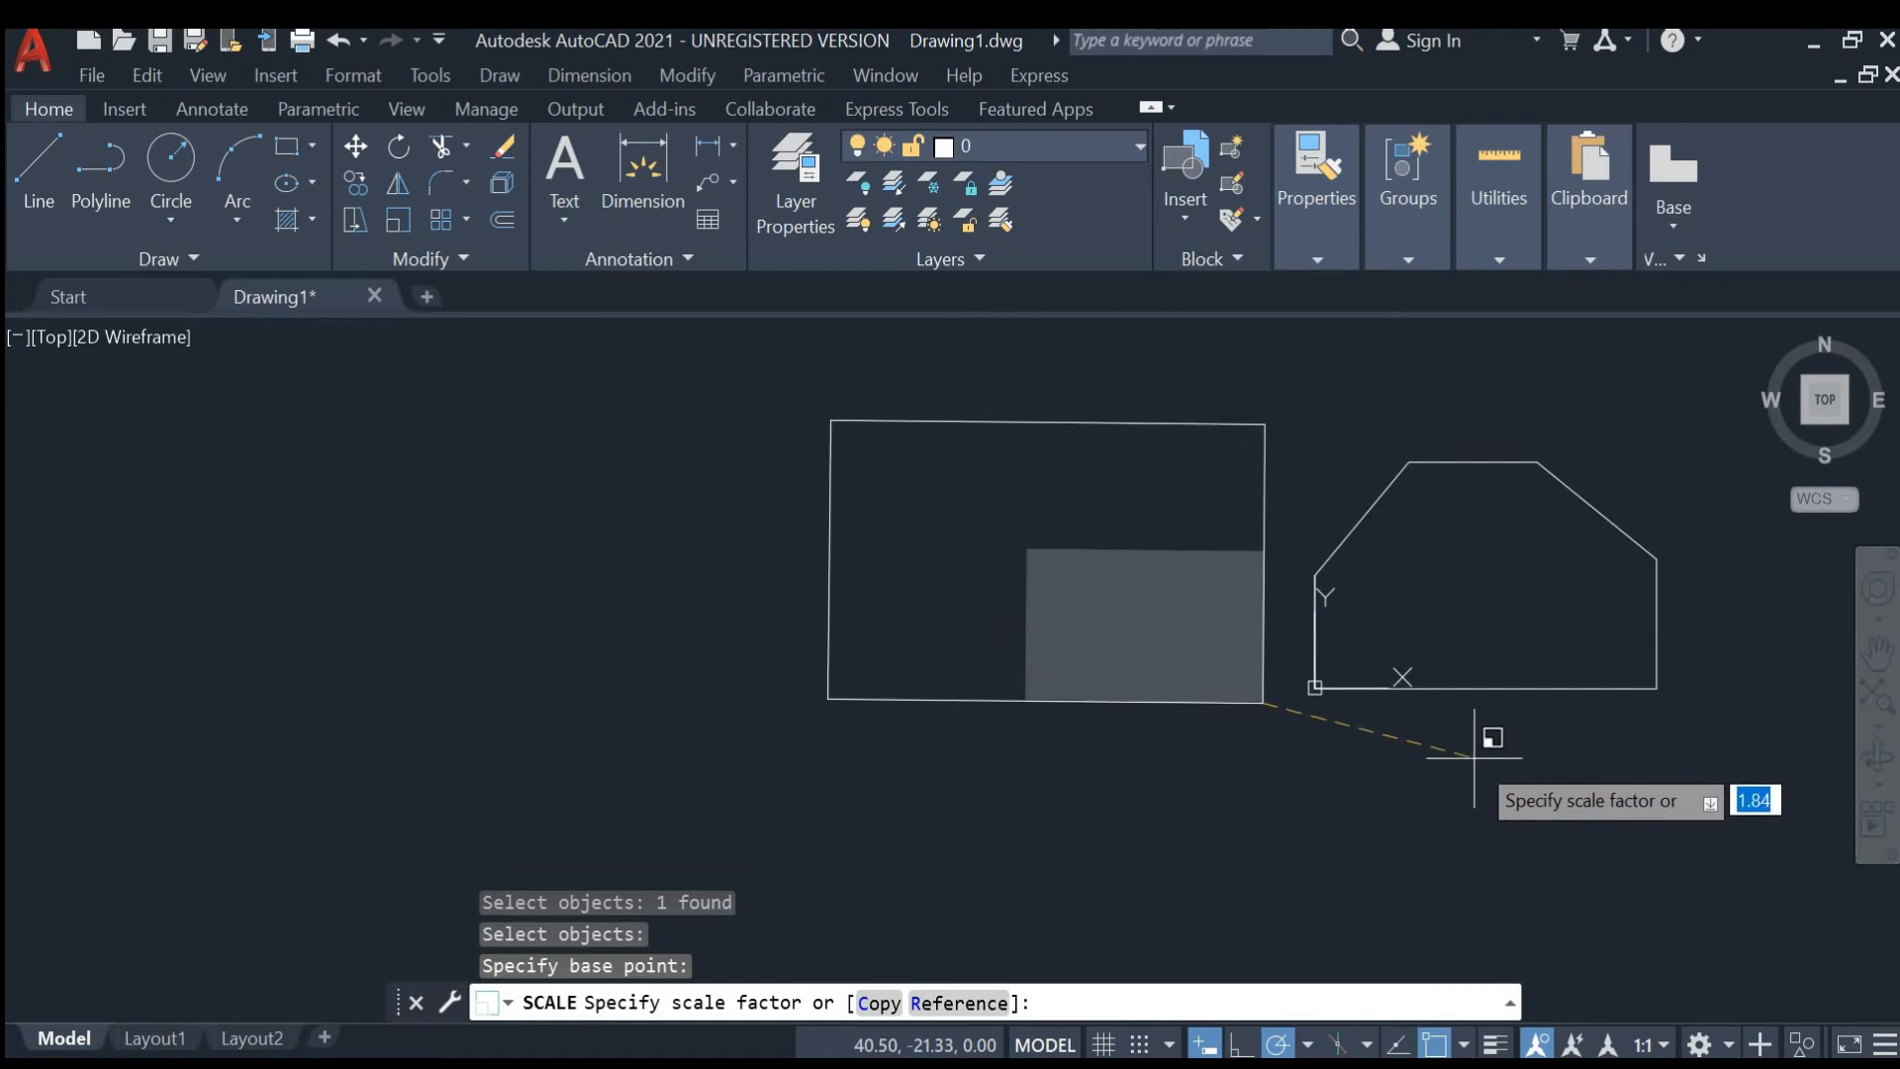
pyautogui.click(1474, 749)
pyautogui.moveTo(1418, 706); pyautogui.dragTo(1163, 737, button='middle')
pyautogui.scroll(2, 1178, 693)
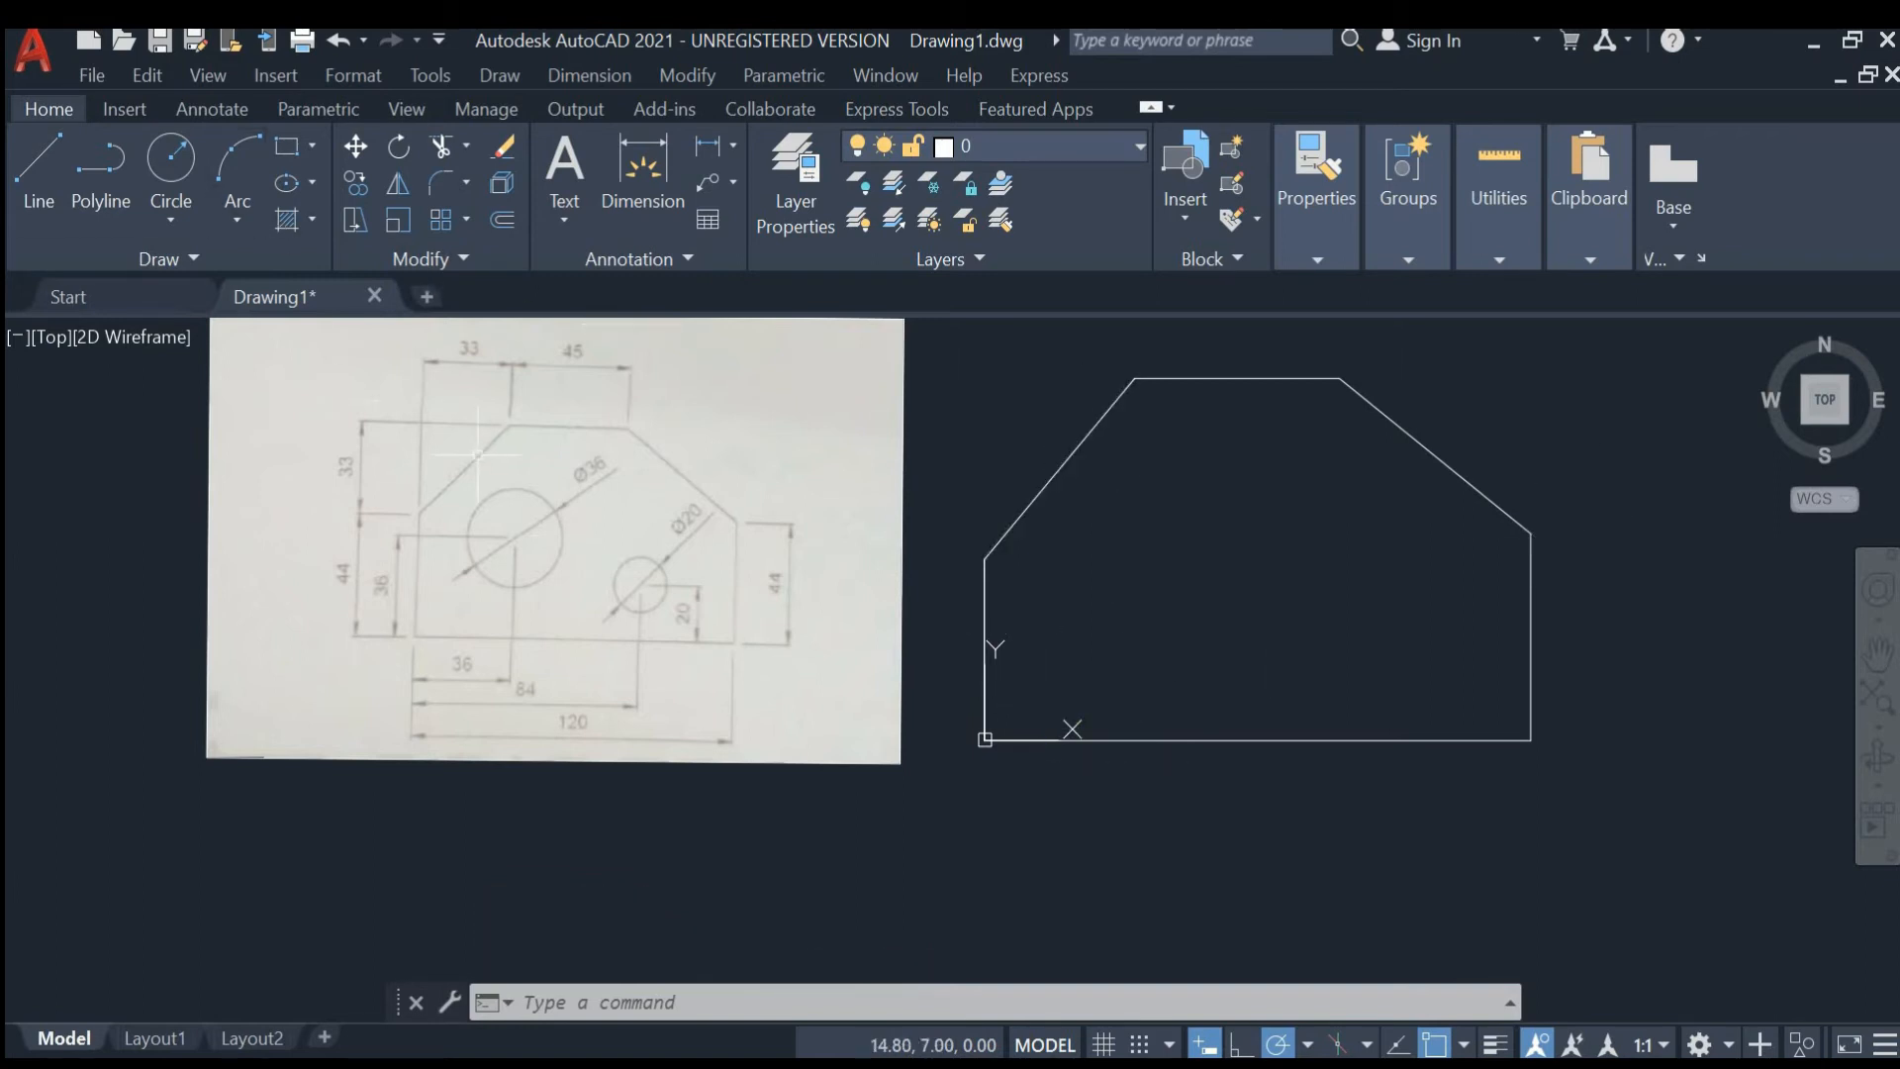
pyautogui.write('ci')
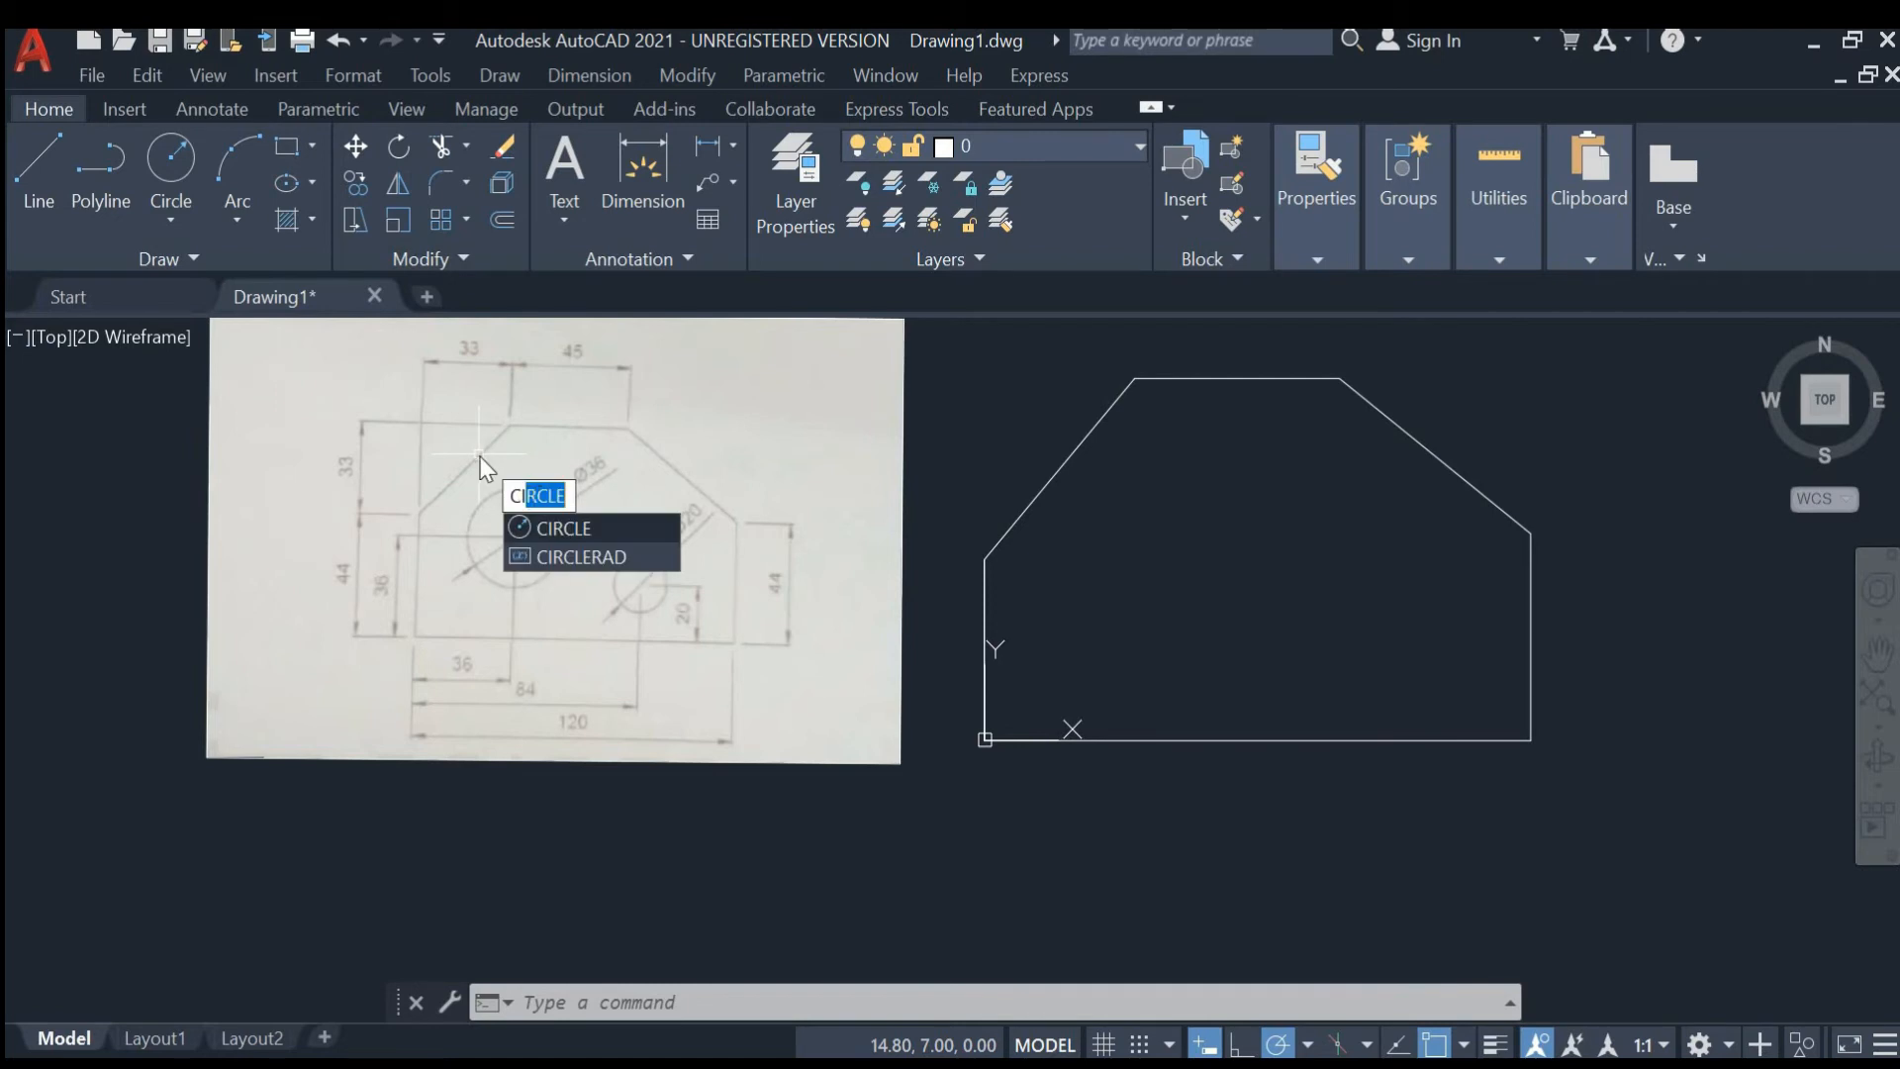
pyautogui.click(588, 527)
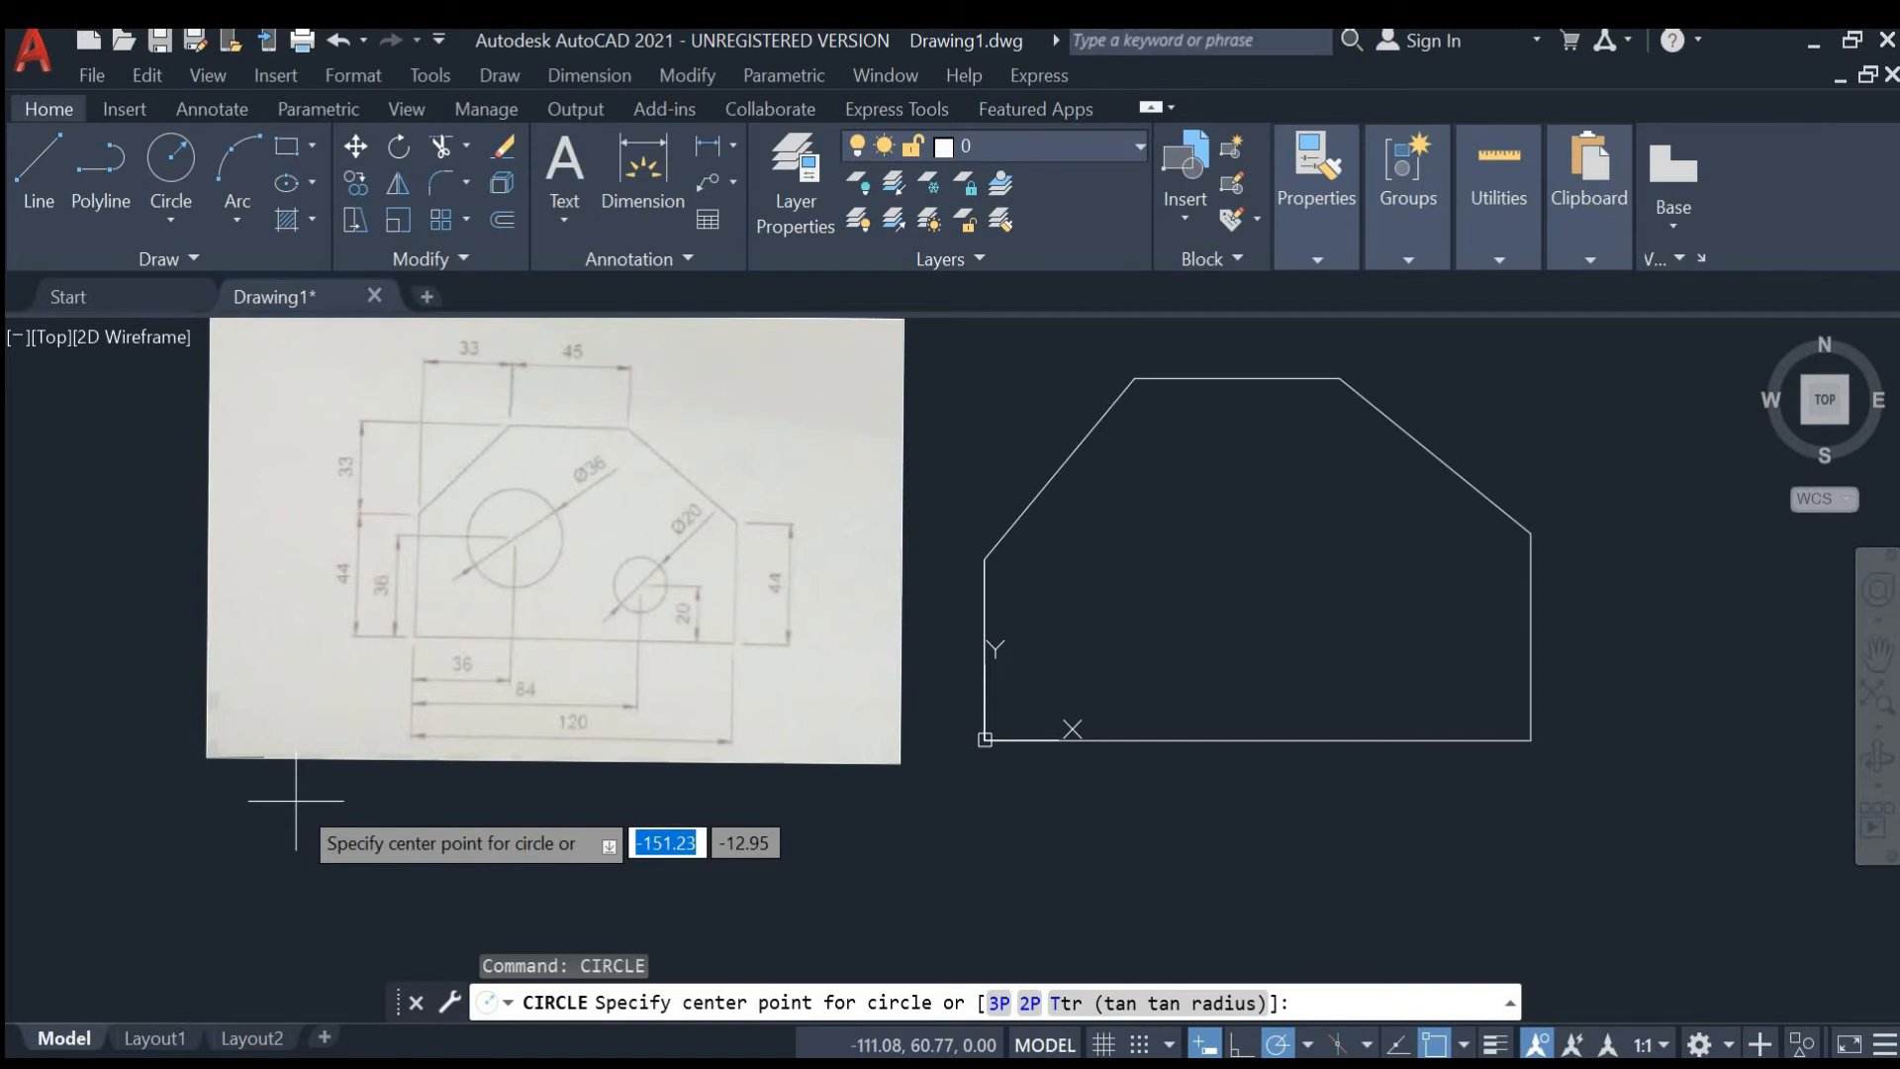
pyautogui.press('Escape')
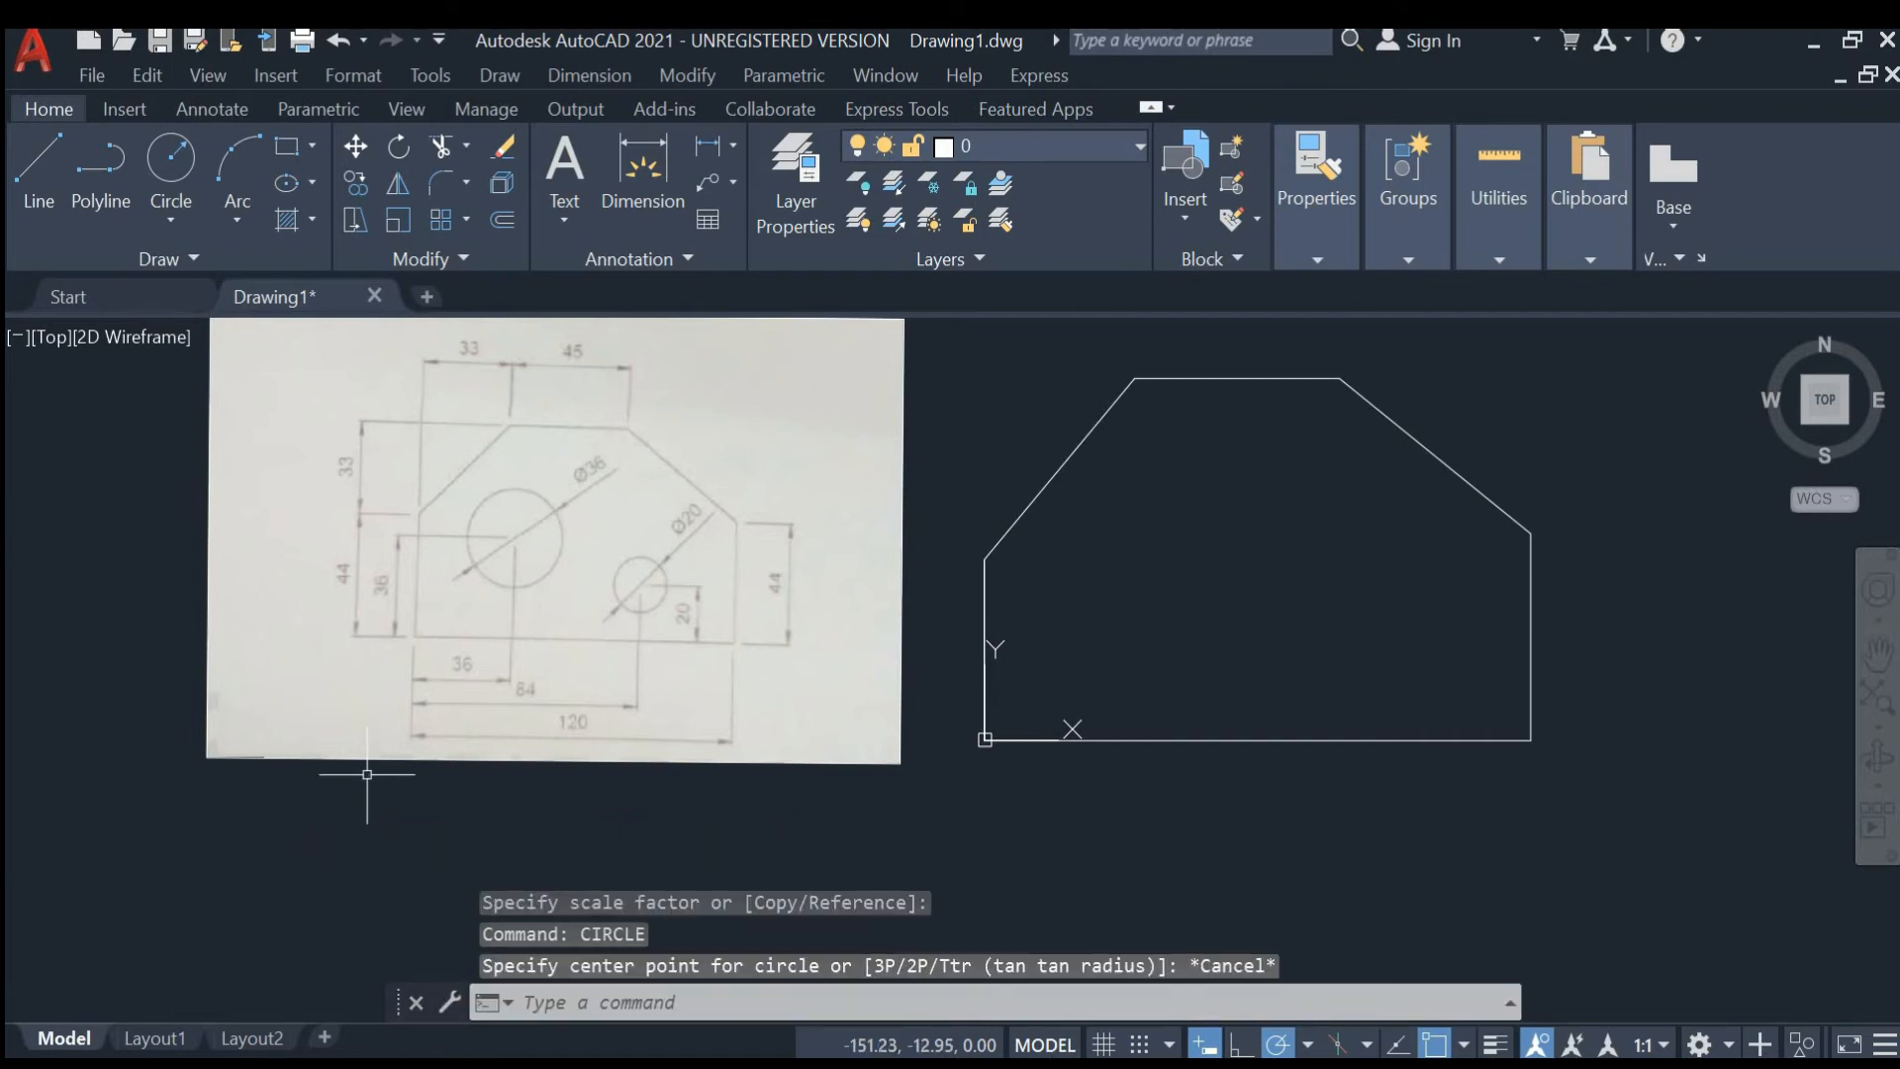
# - With Ortho on, draw construction lines from the origin 36 mm right and 36 mm up to locate the large hole's centre
pyautogui.write('LI')
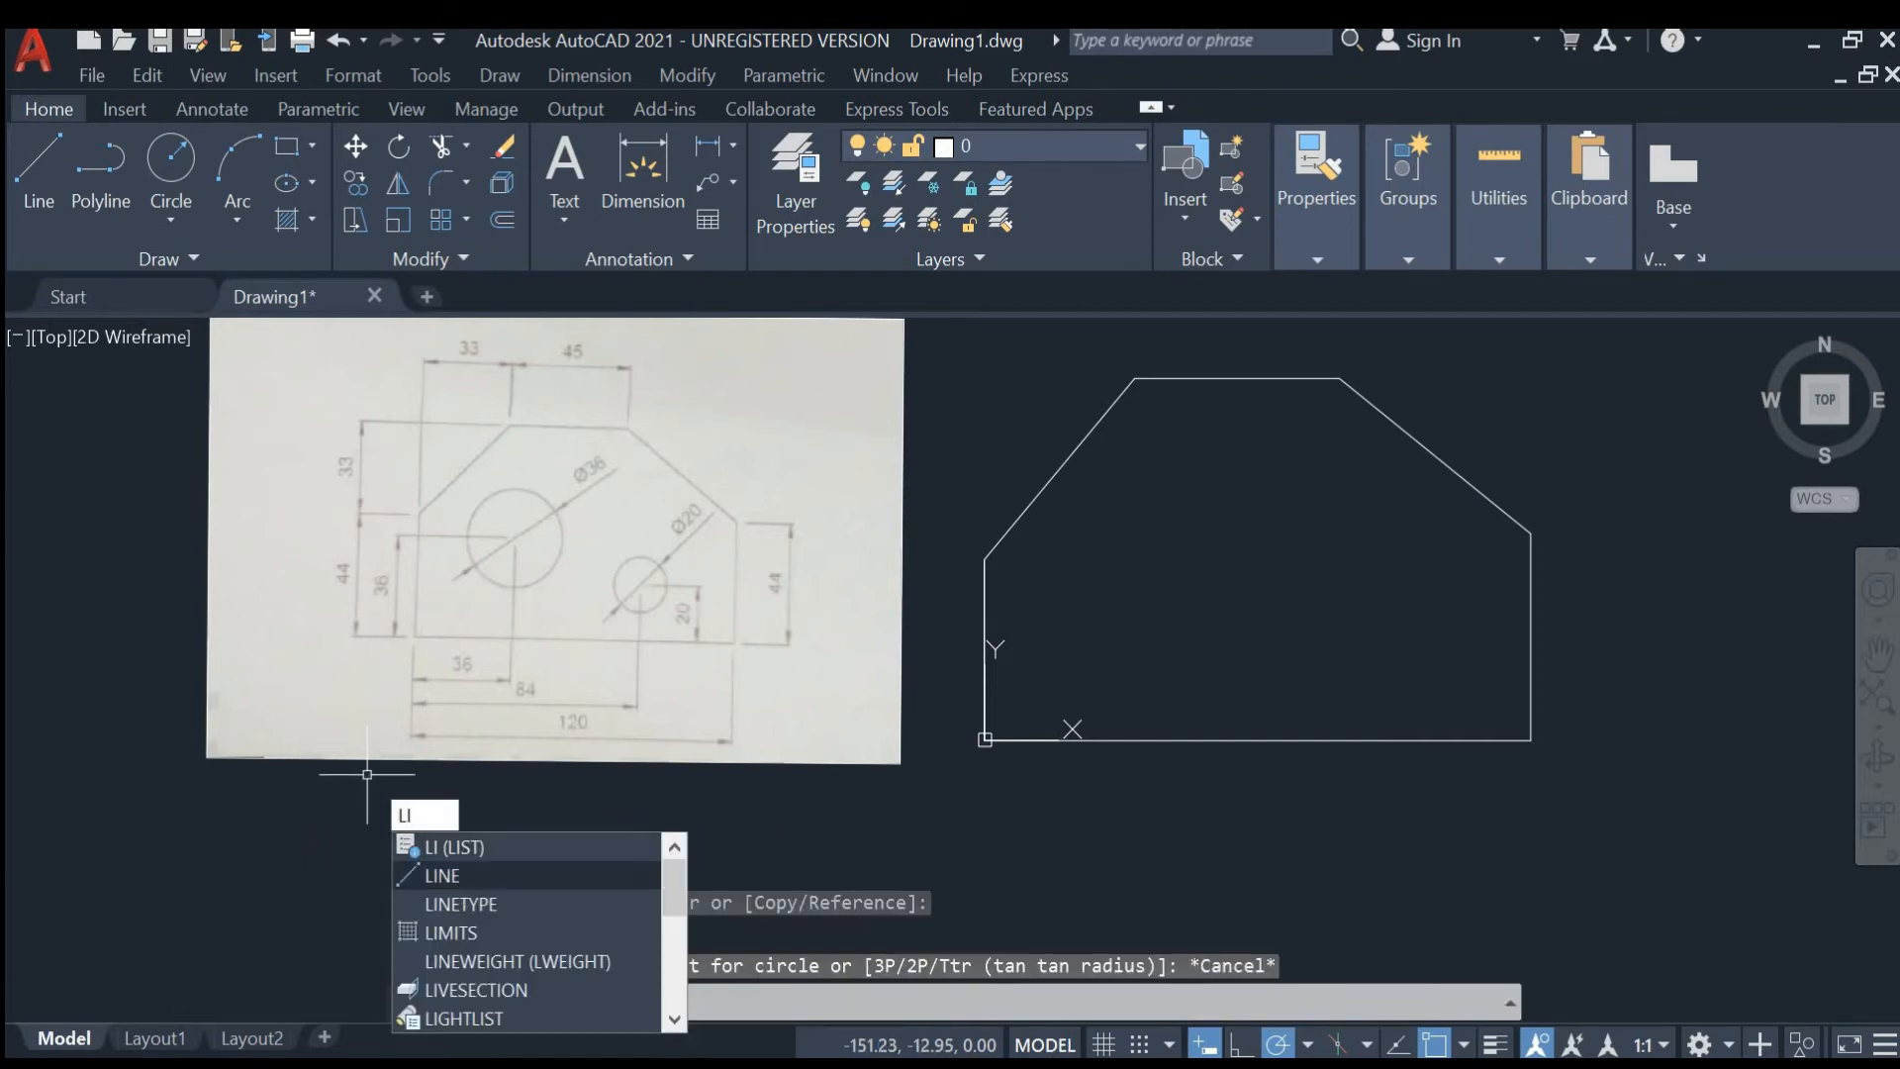
pyautogui.click(443, 875)
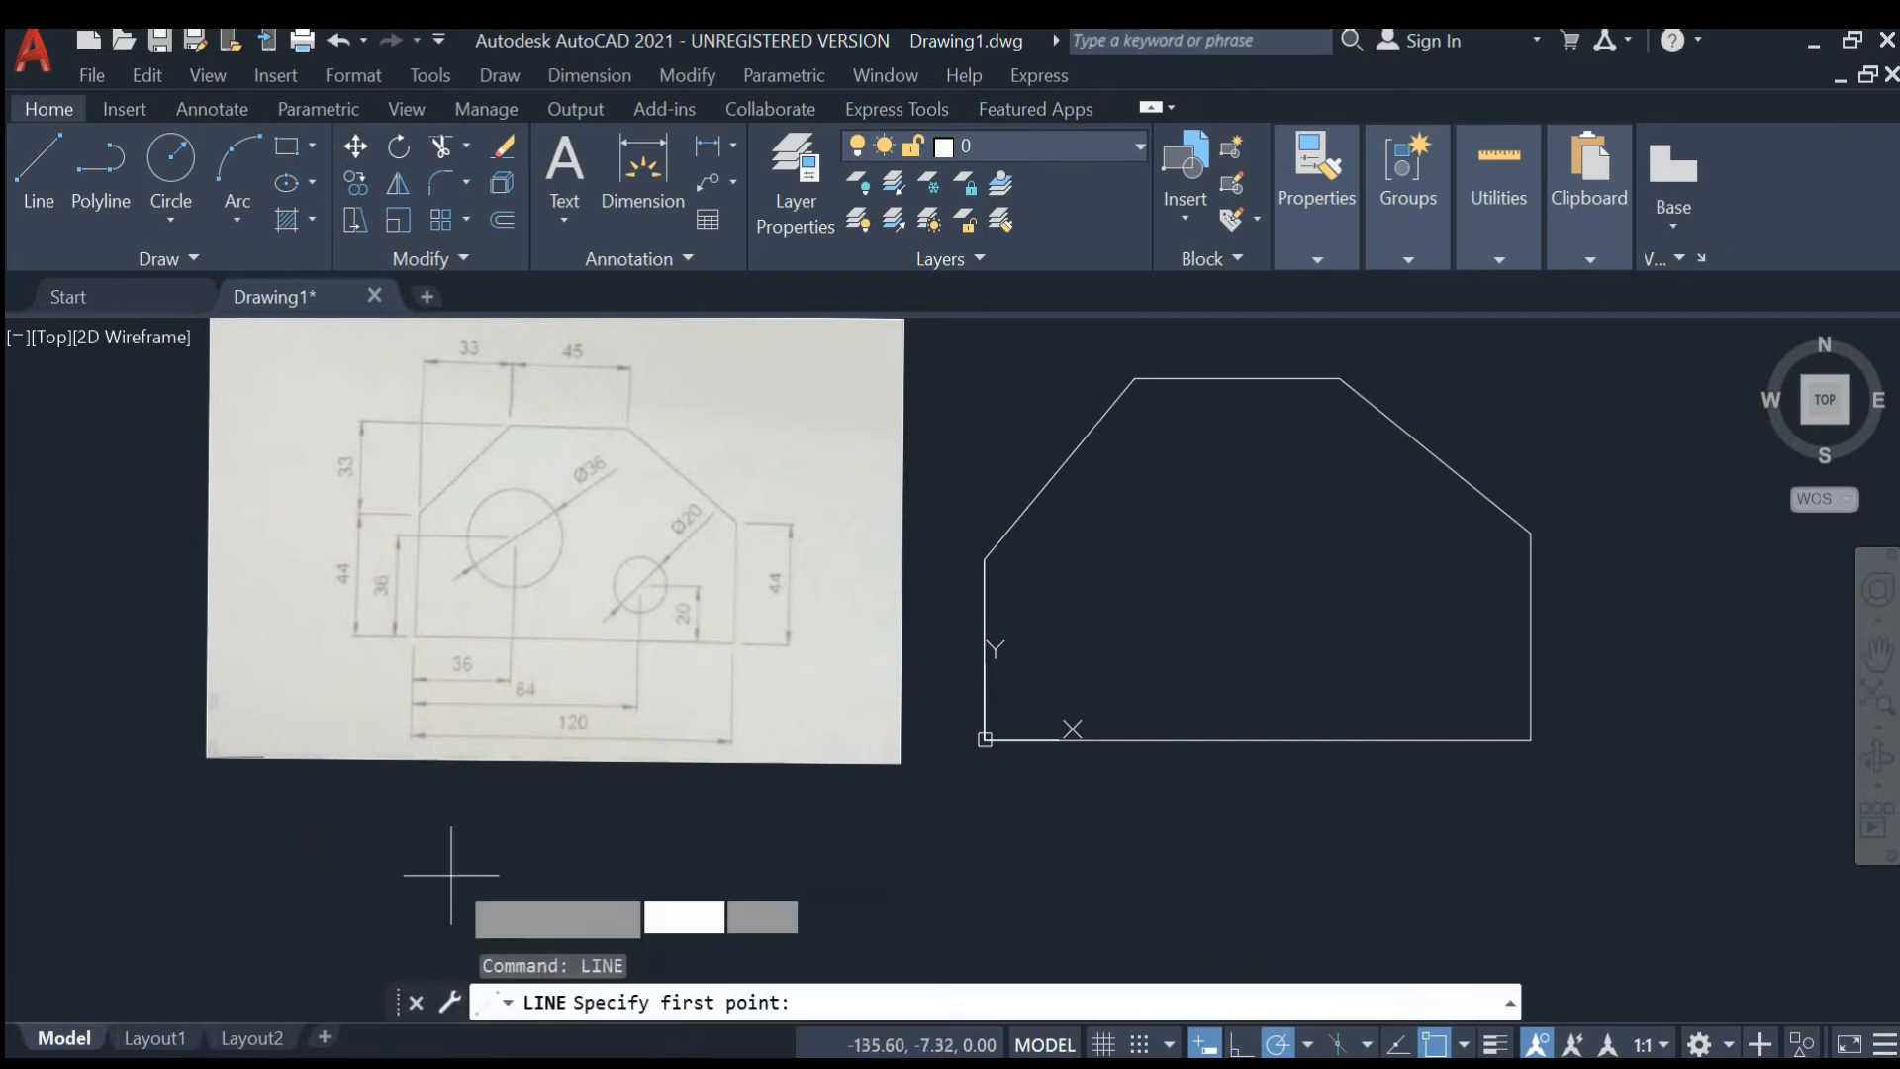
pyautogui.click(984, 739)
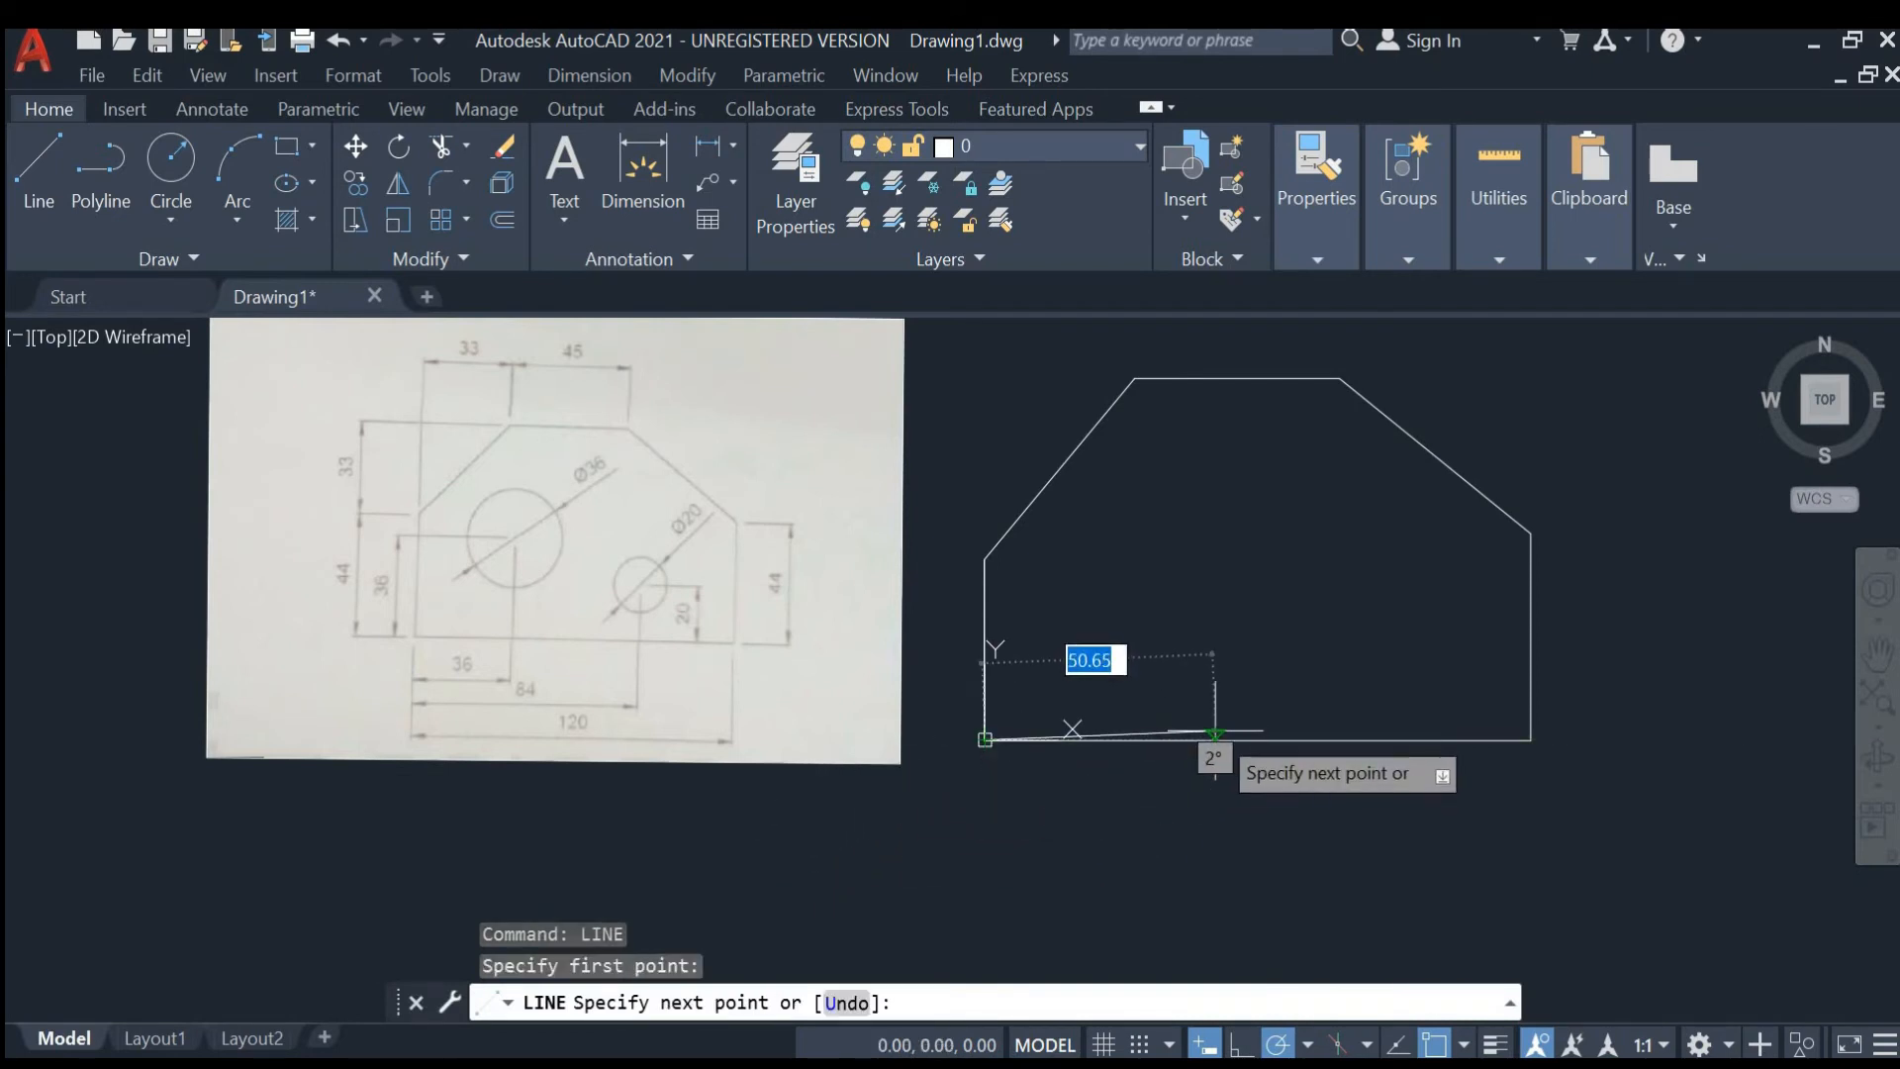
pyautogui.press('F8')
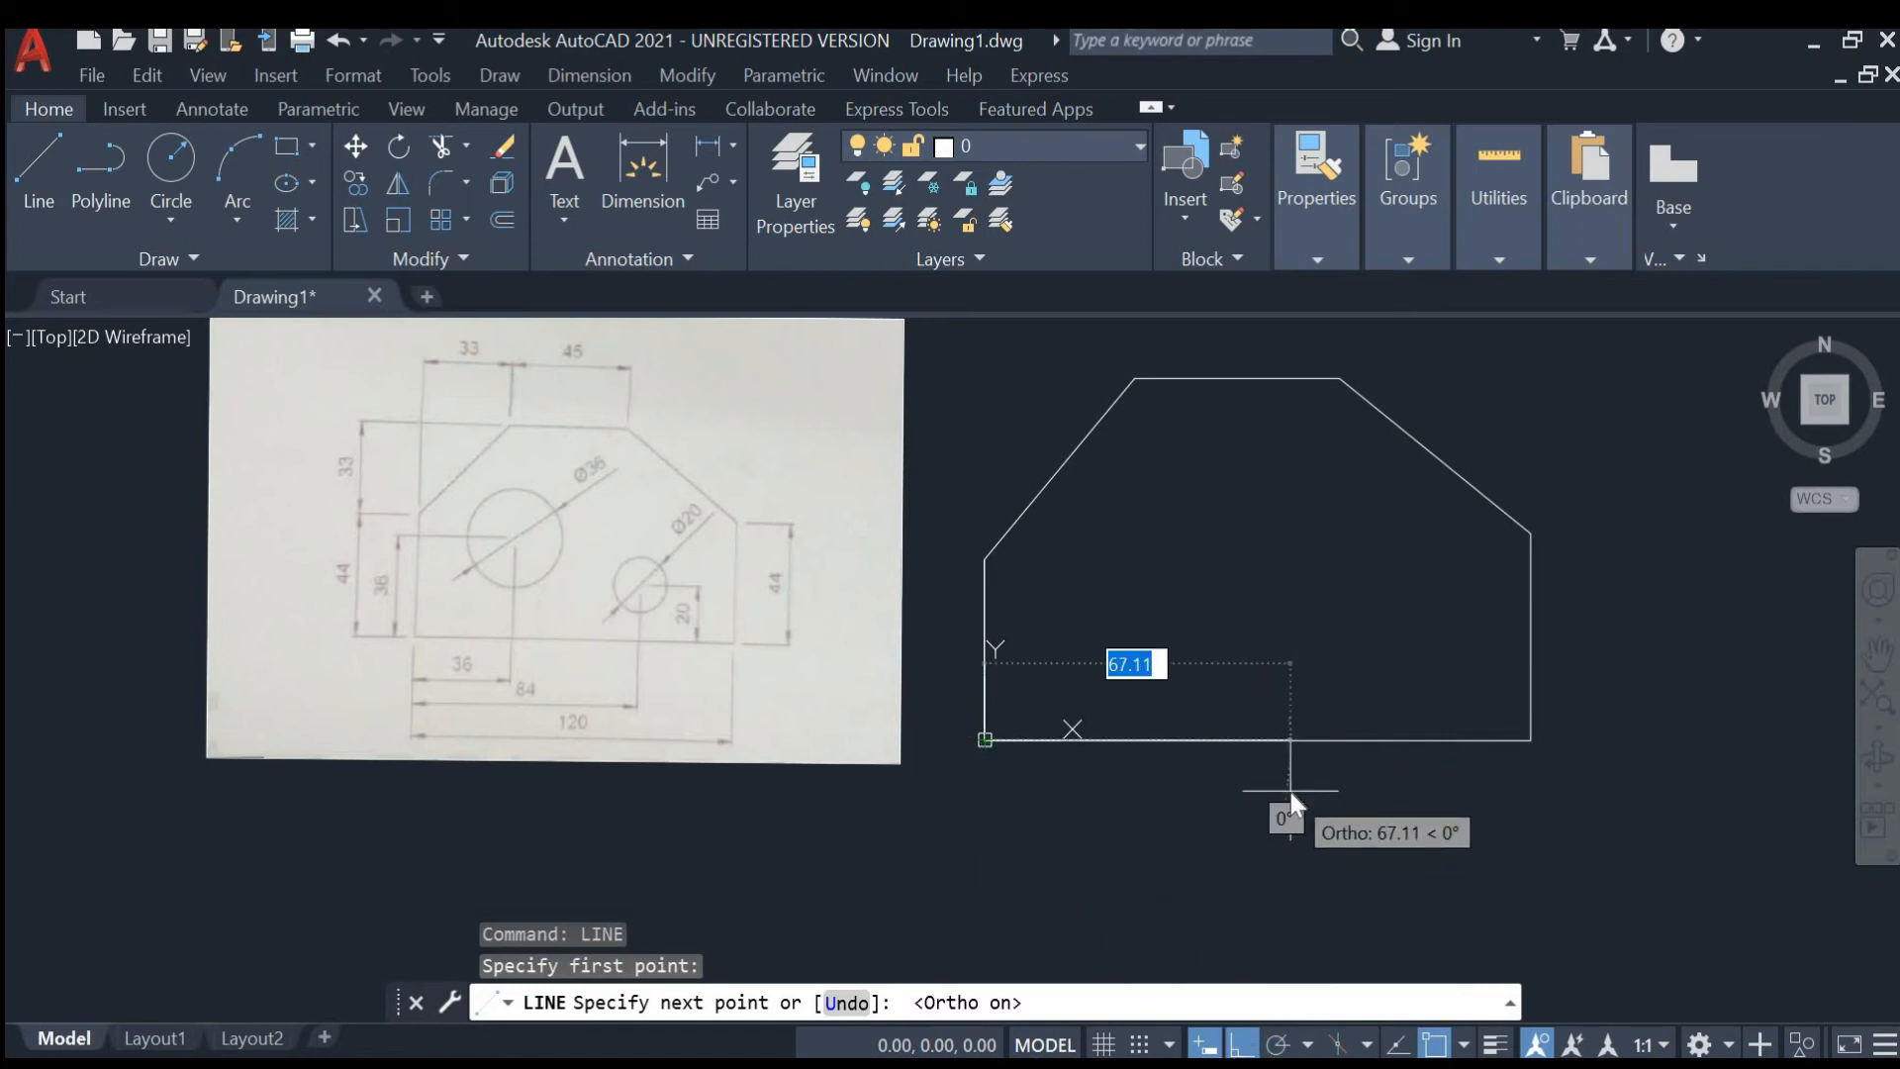
pyautogui.write('36')
pyautogui.press('Return')
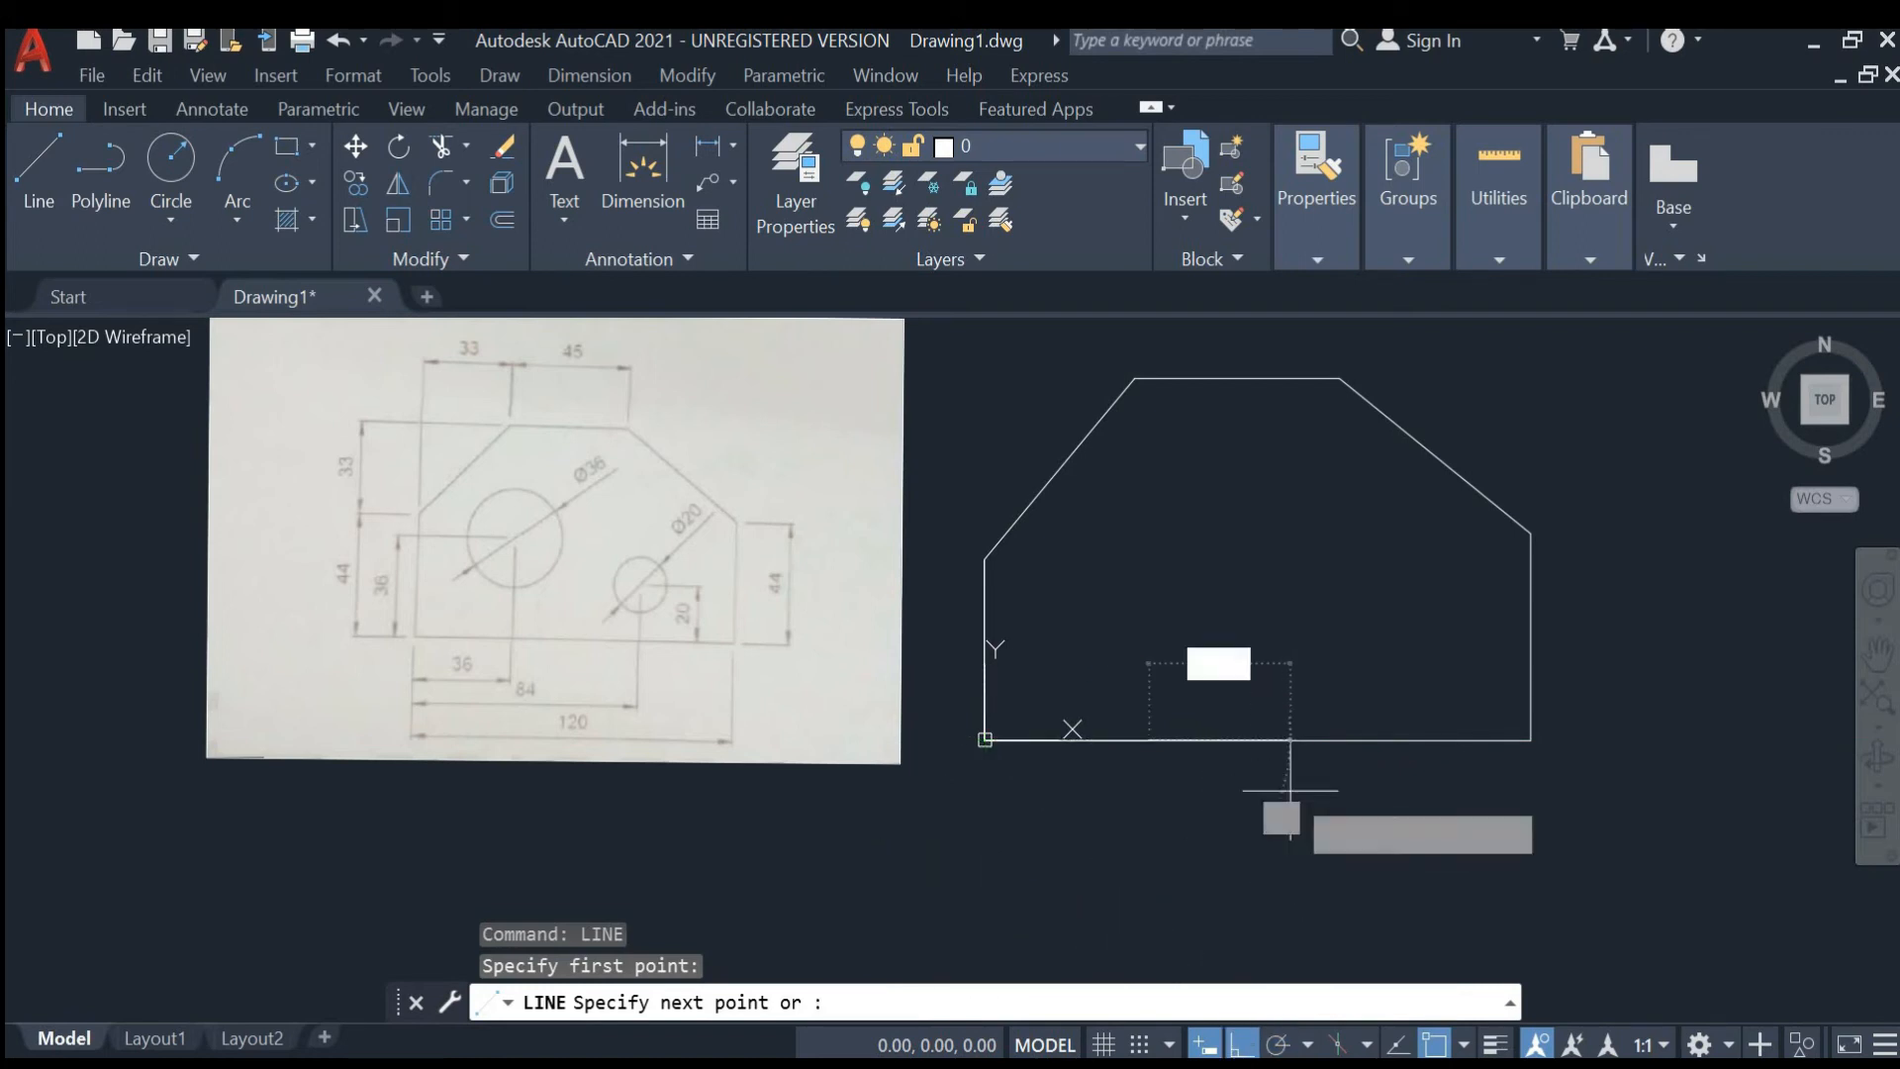
pyautogui.write('36')
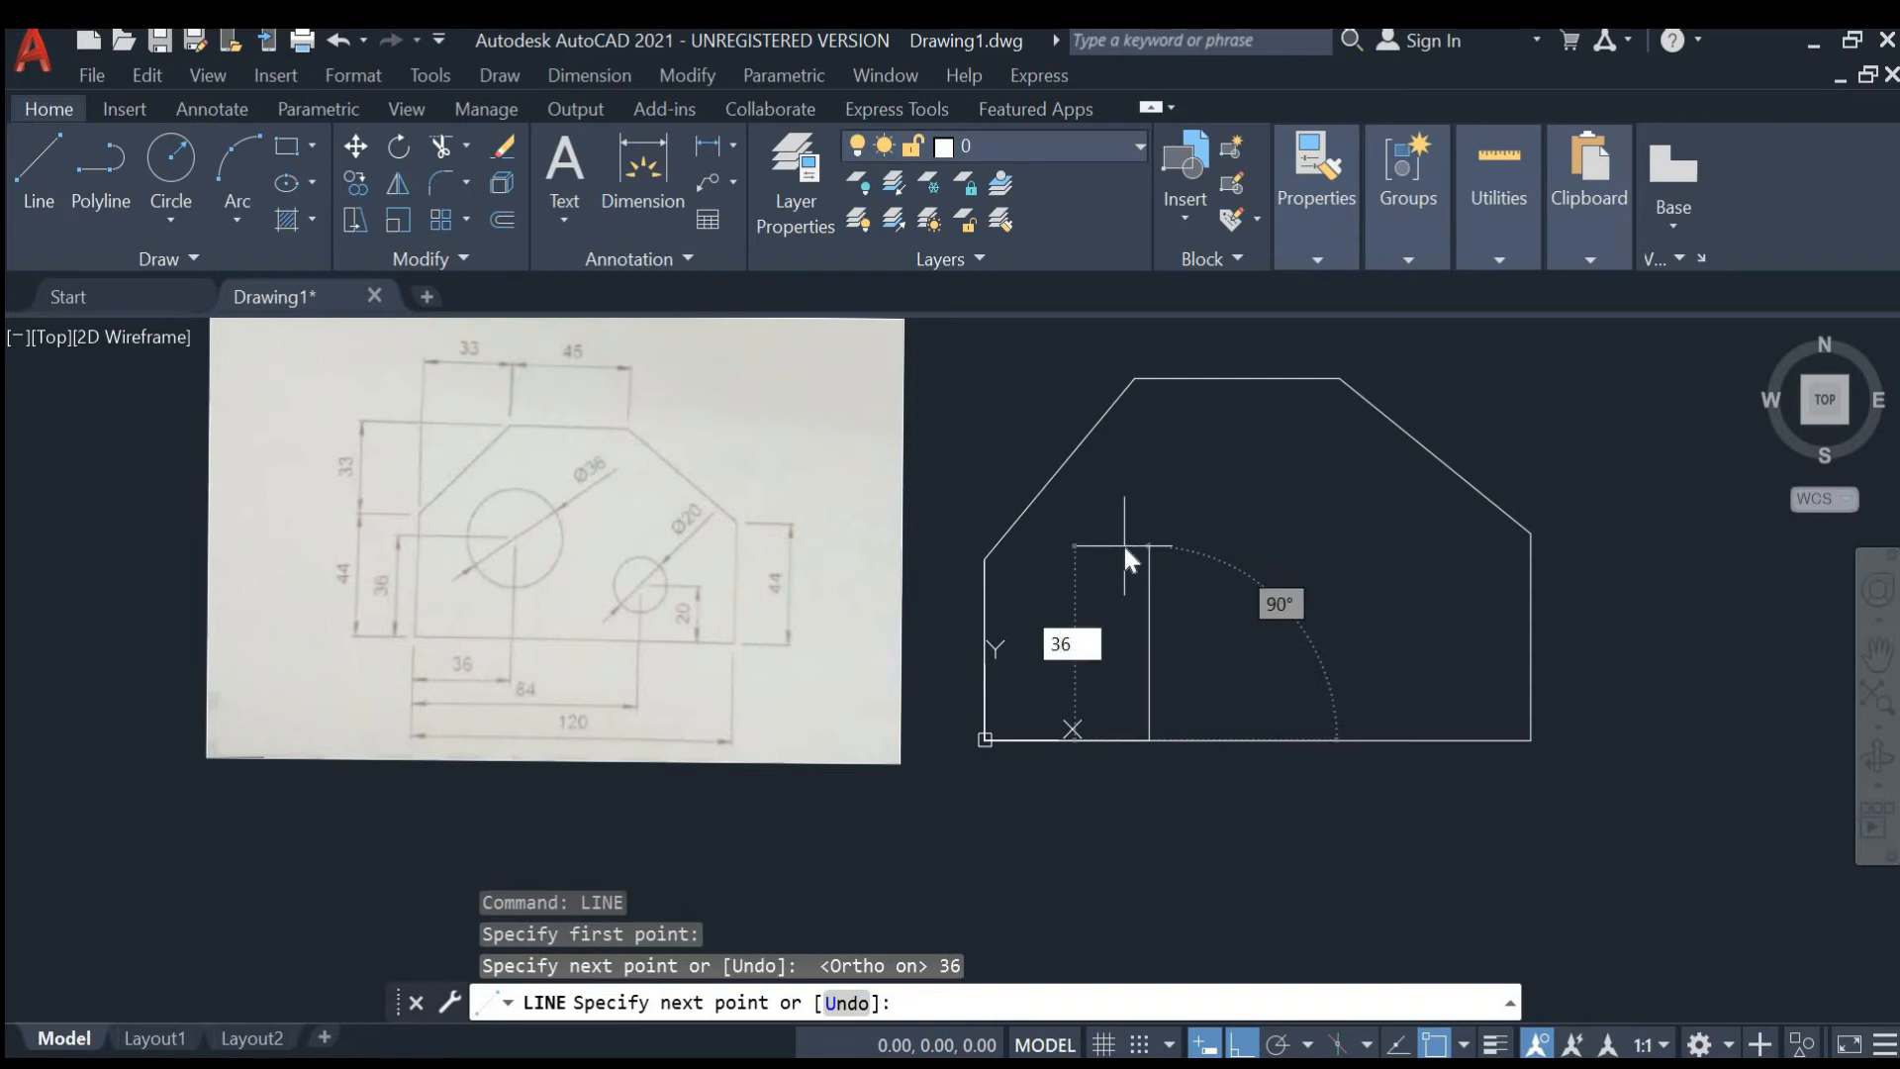
pyautogui.press('Return')
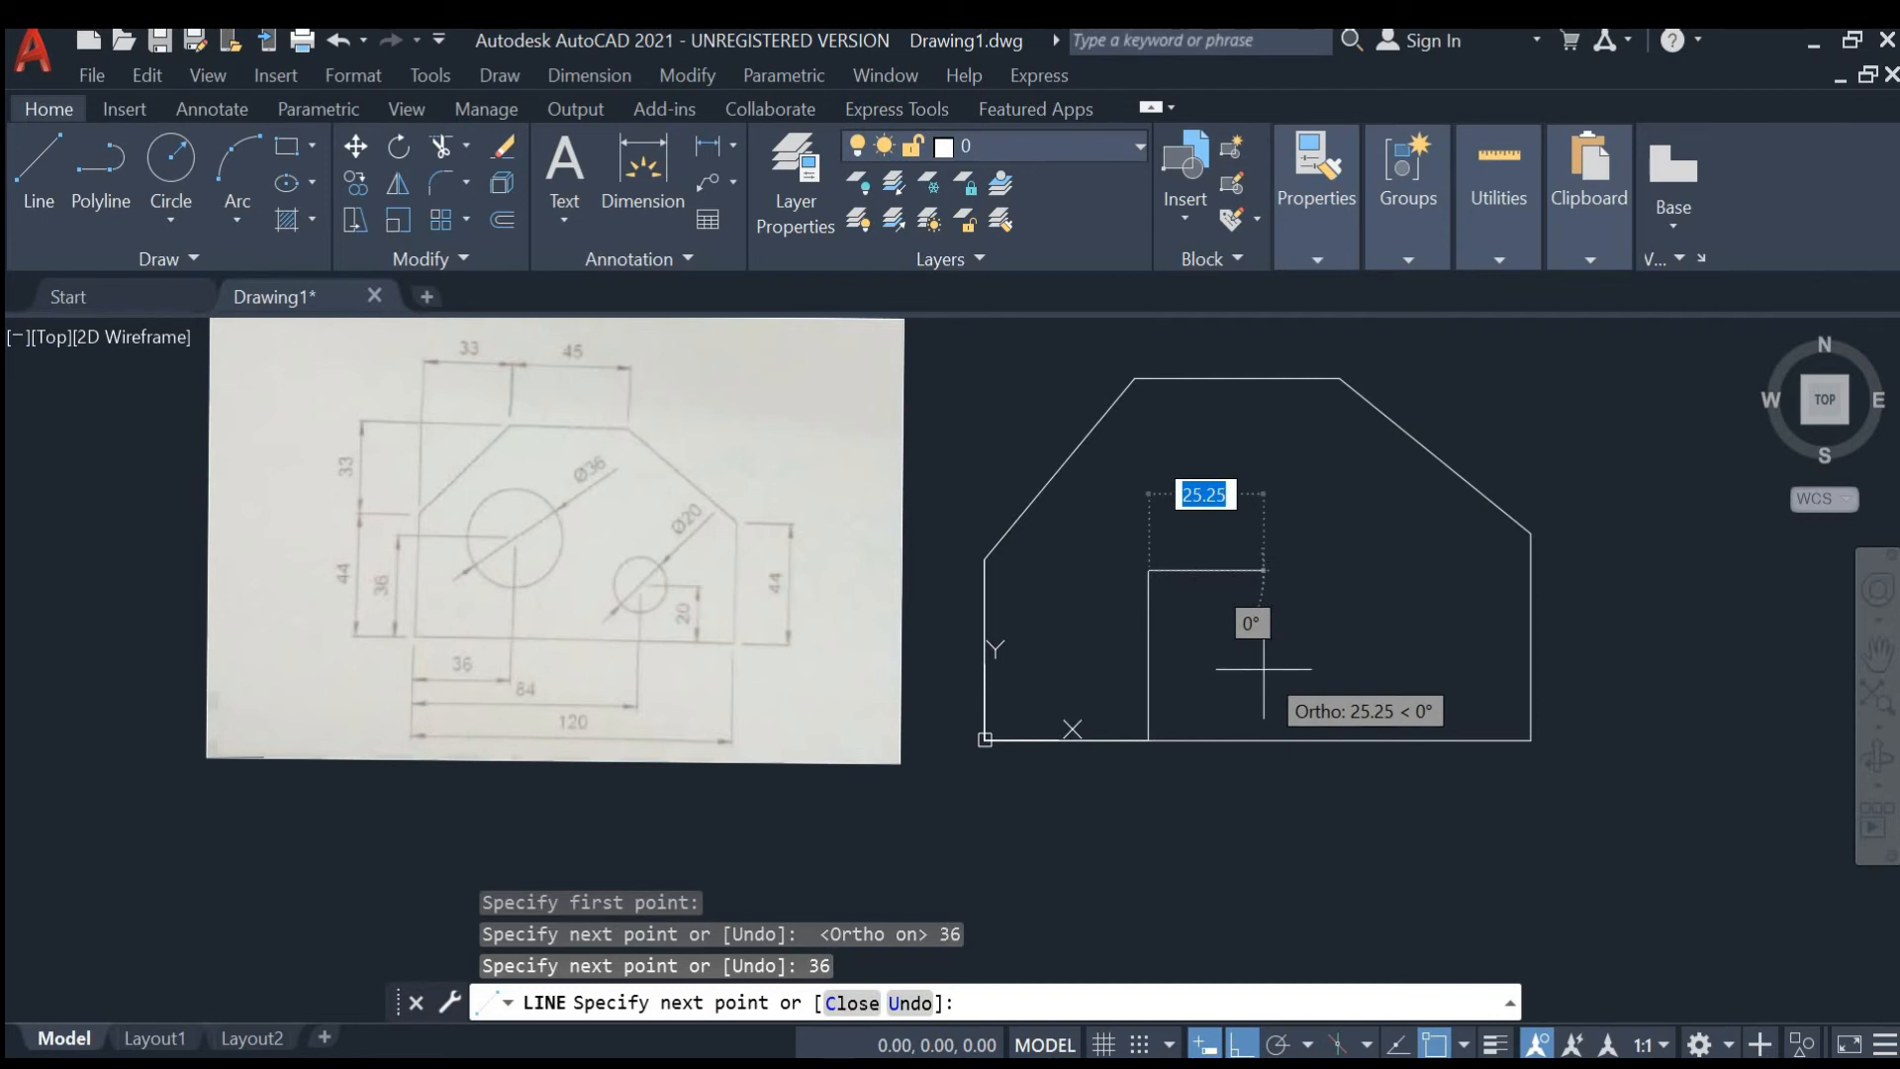
pyautogui.press('Escape')
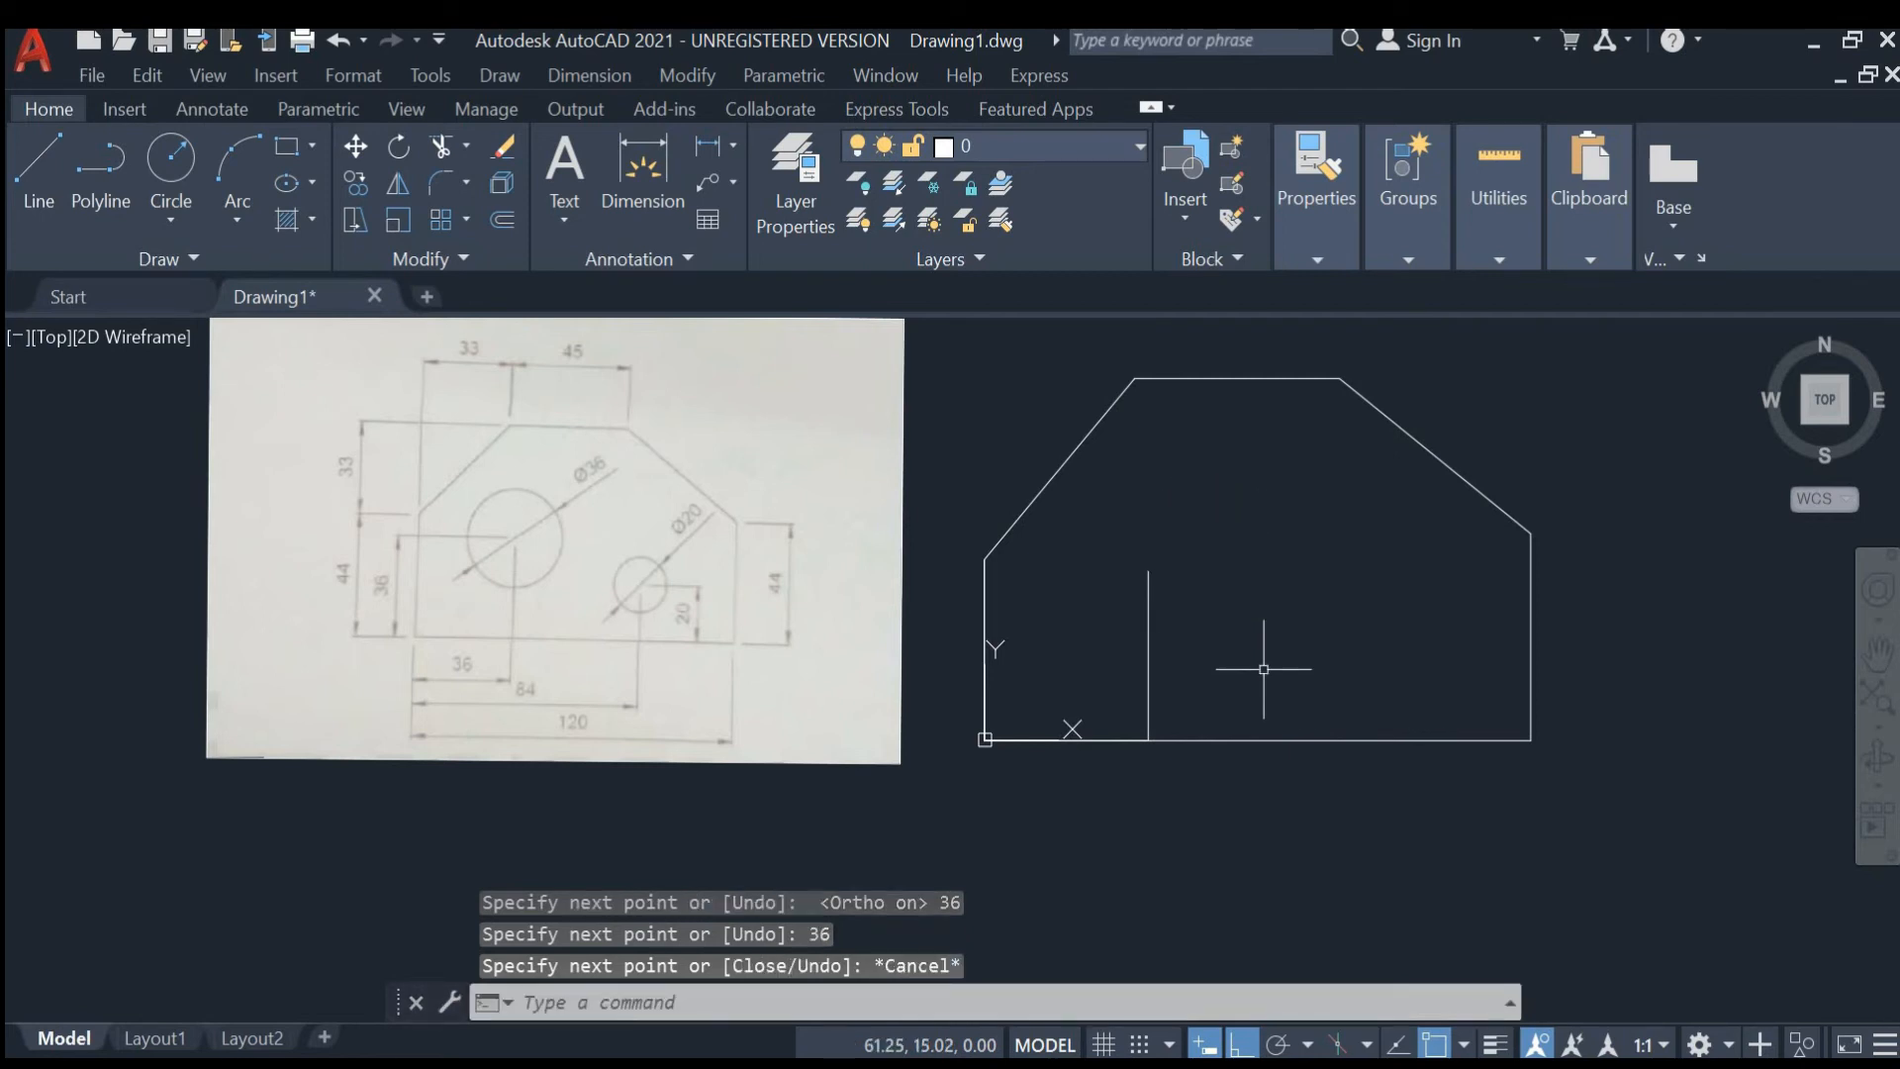
# - Draw construction lines from the origin 84 mm right and 20 mm up to locate the small hole's centre
pyautogui.press('Return')
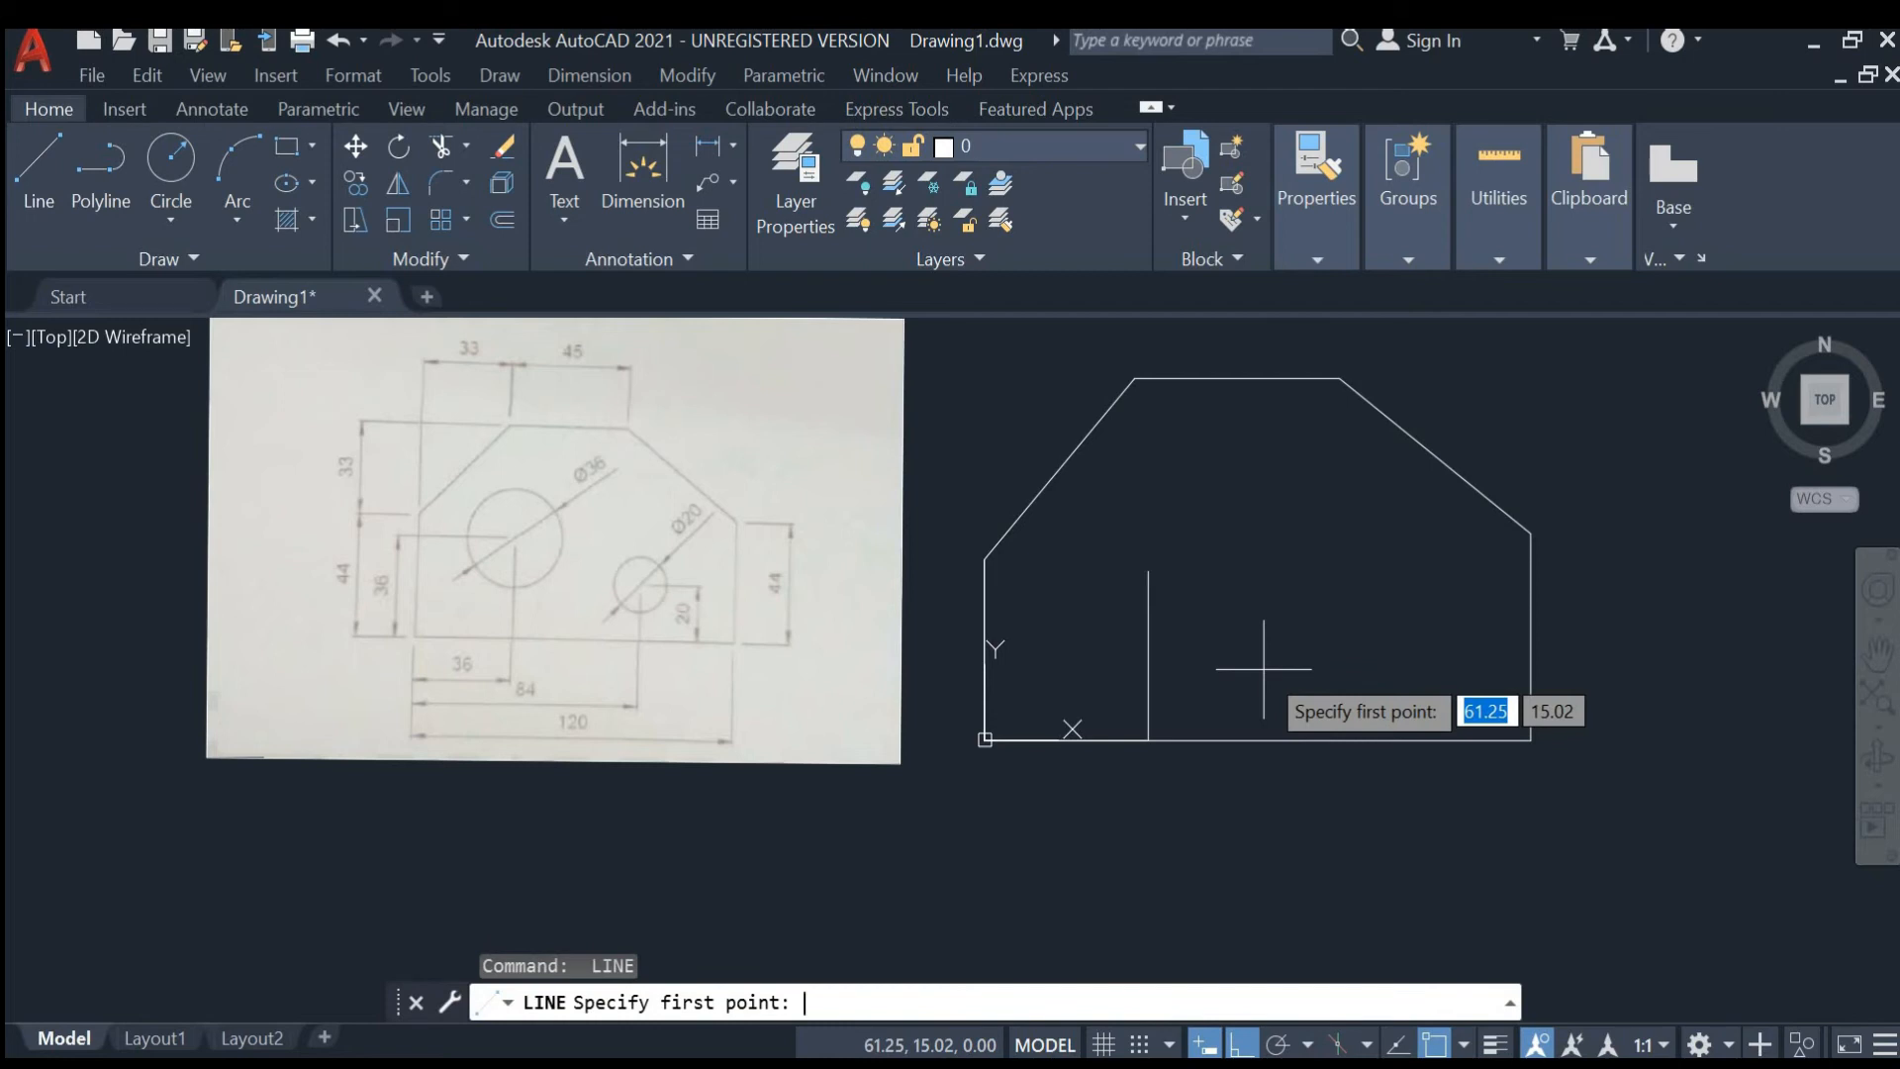
pyautogui.click(984, 738)
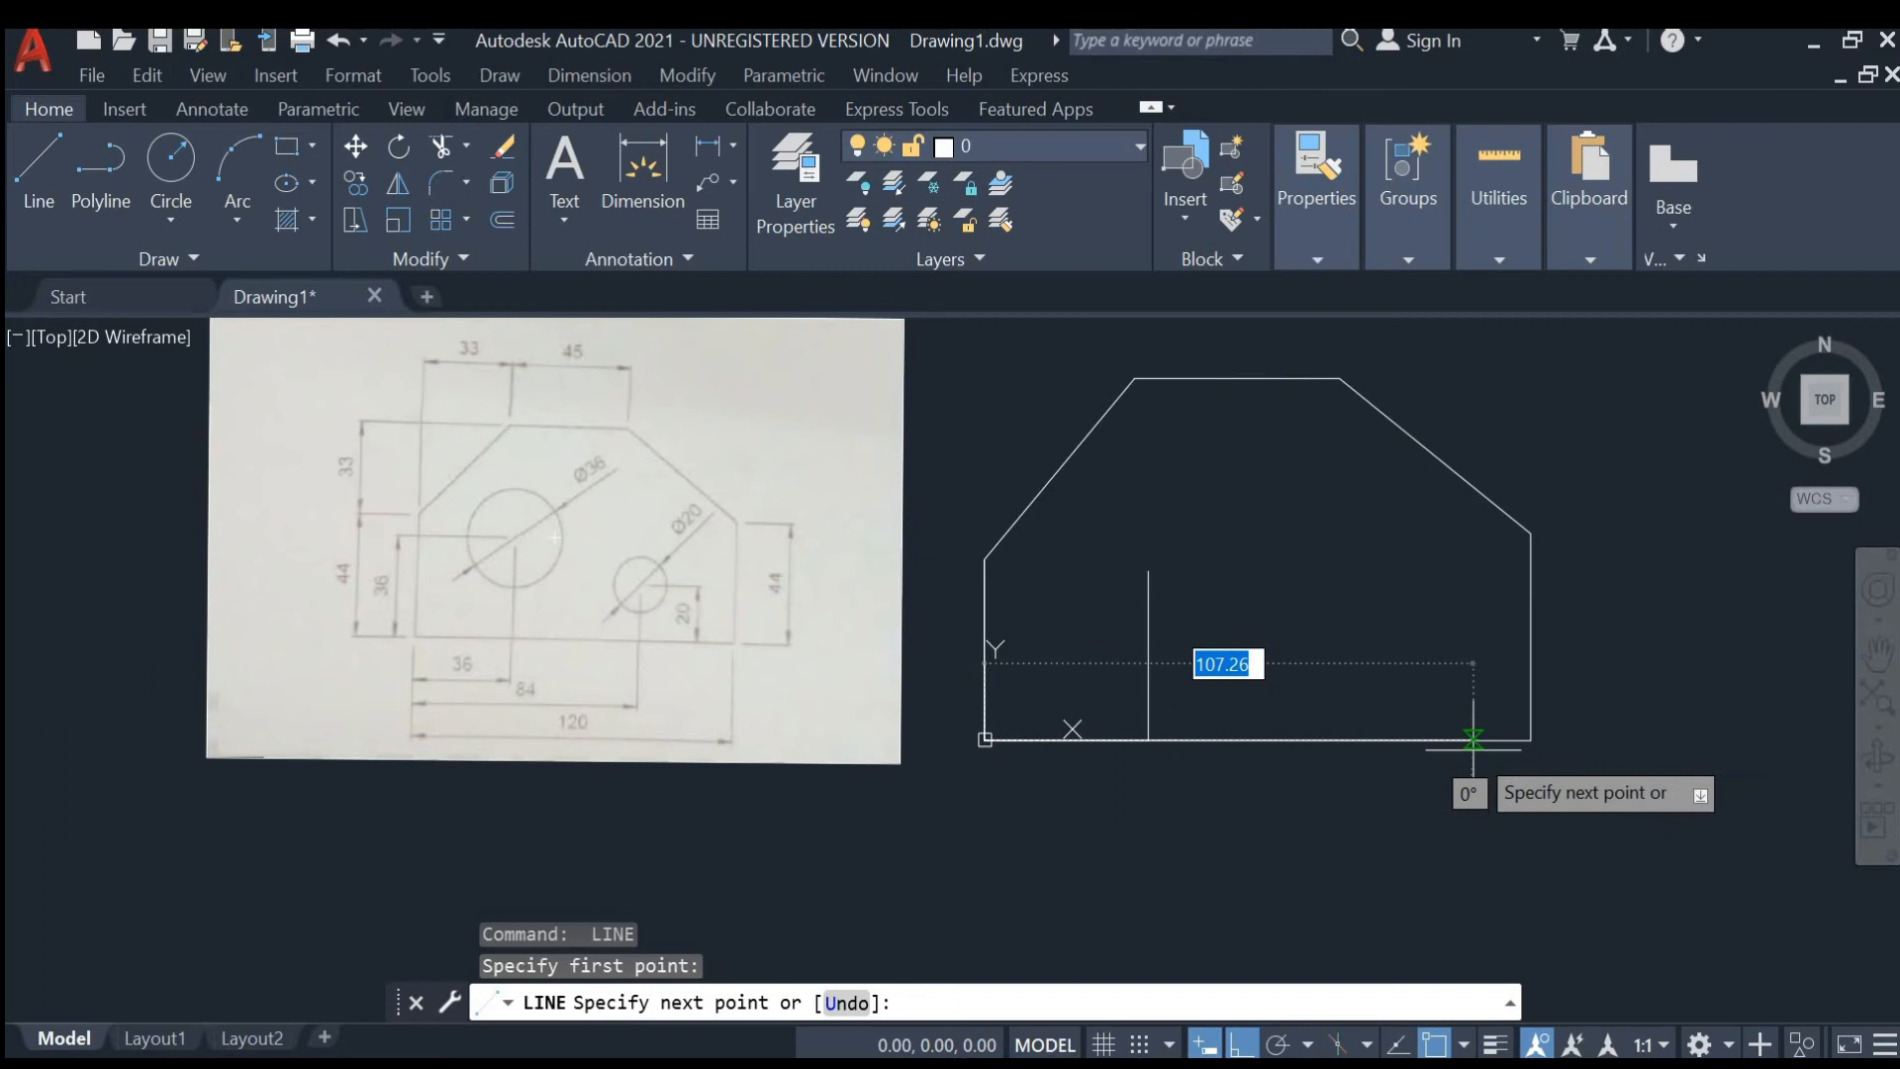
pyautogui.write('84')
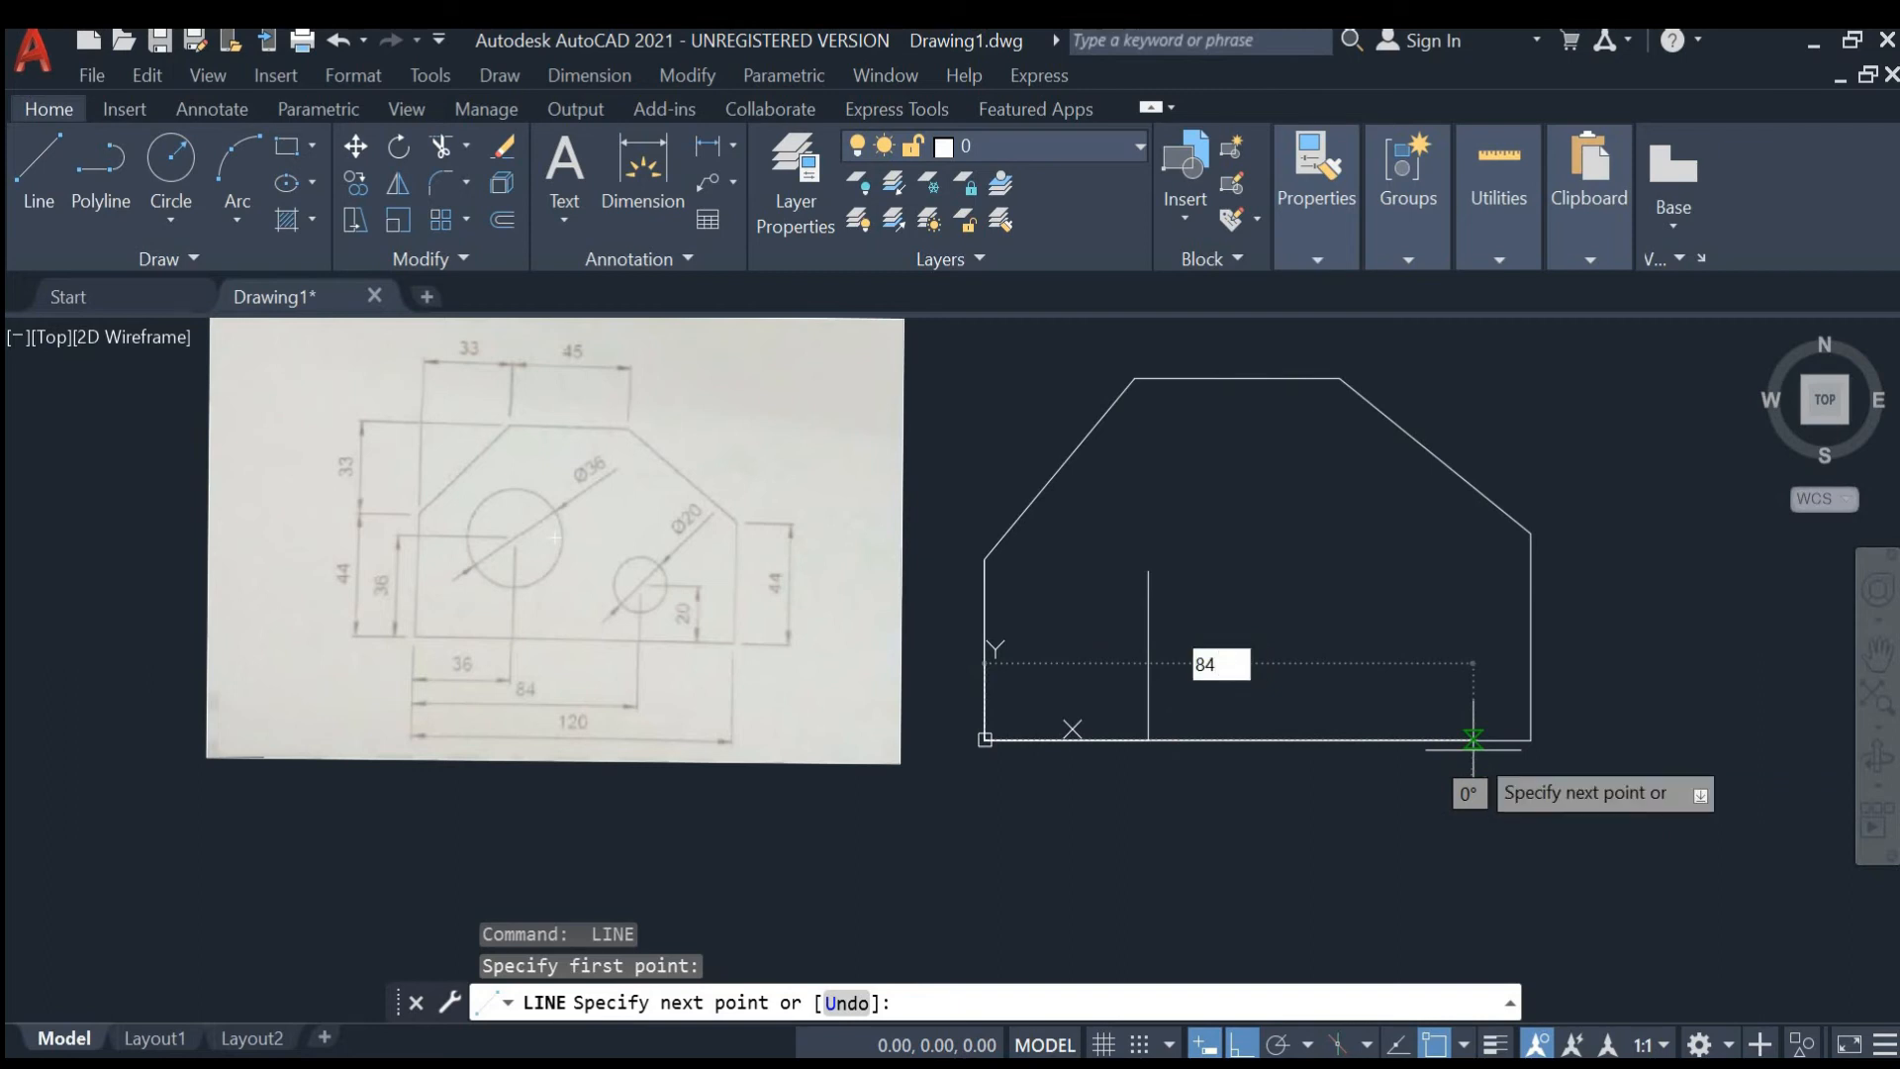
pyautogui.press('Return')
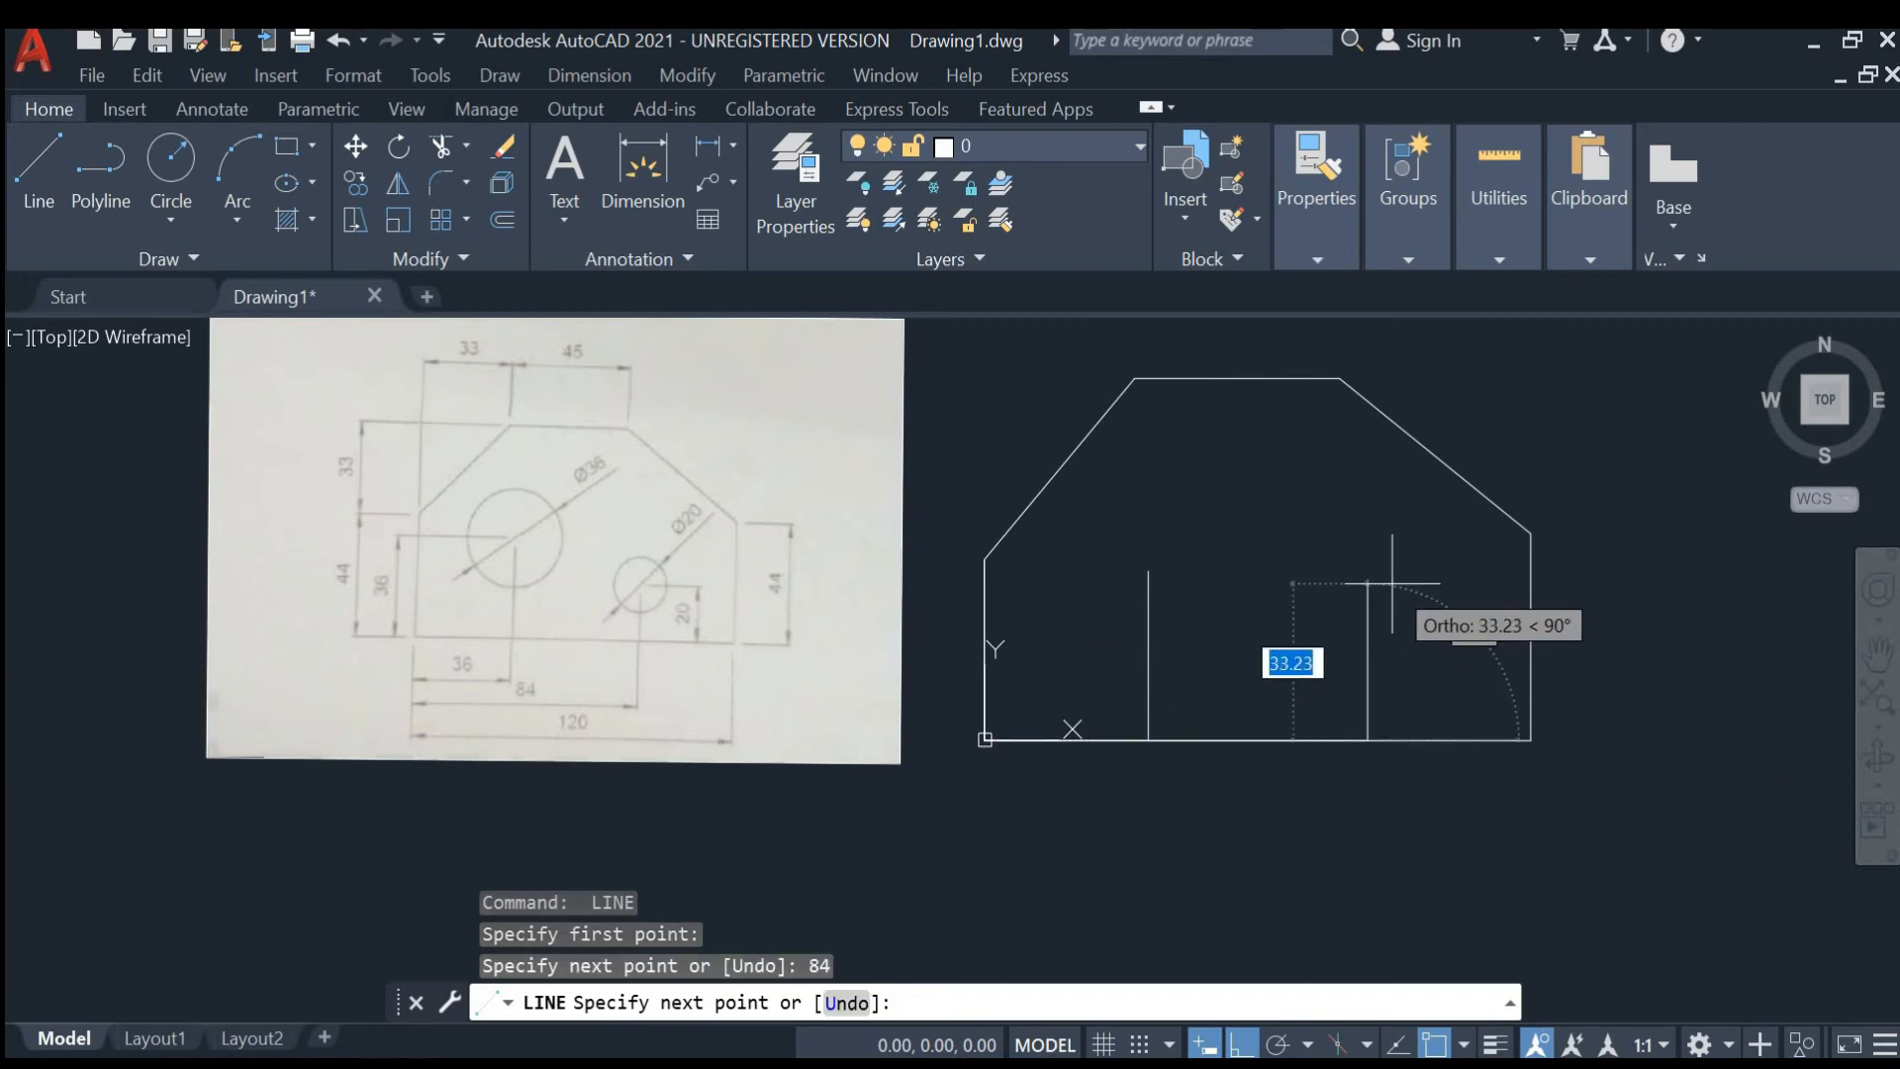
pyautogui.write('20')
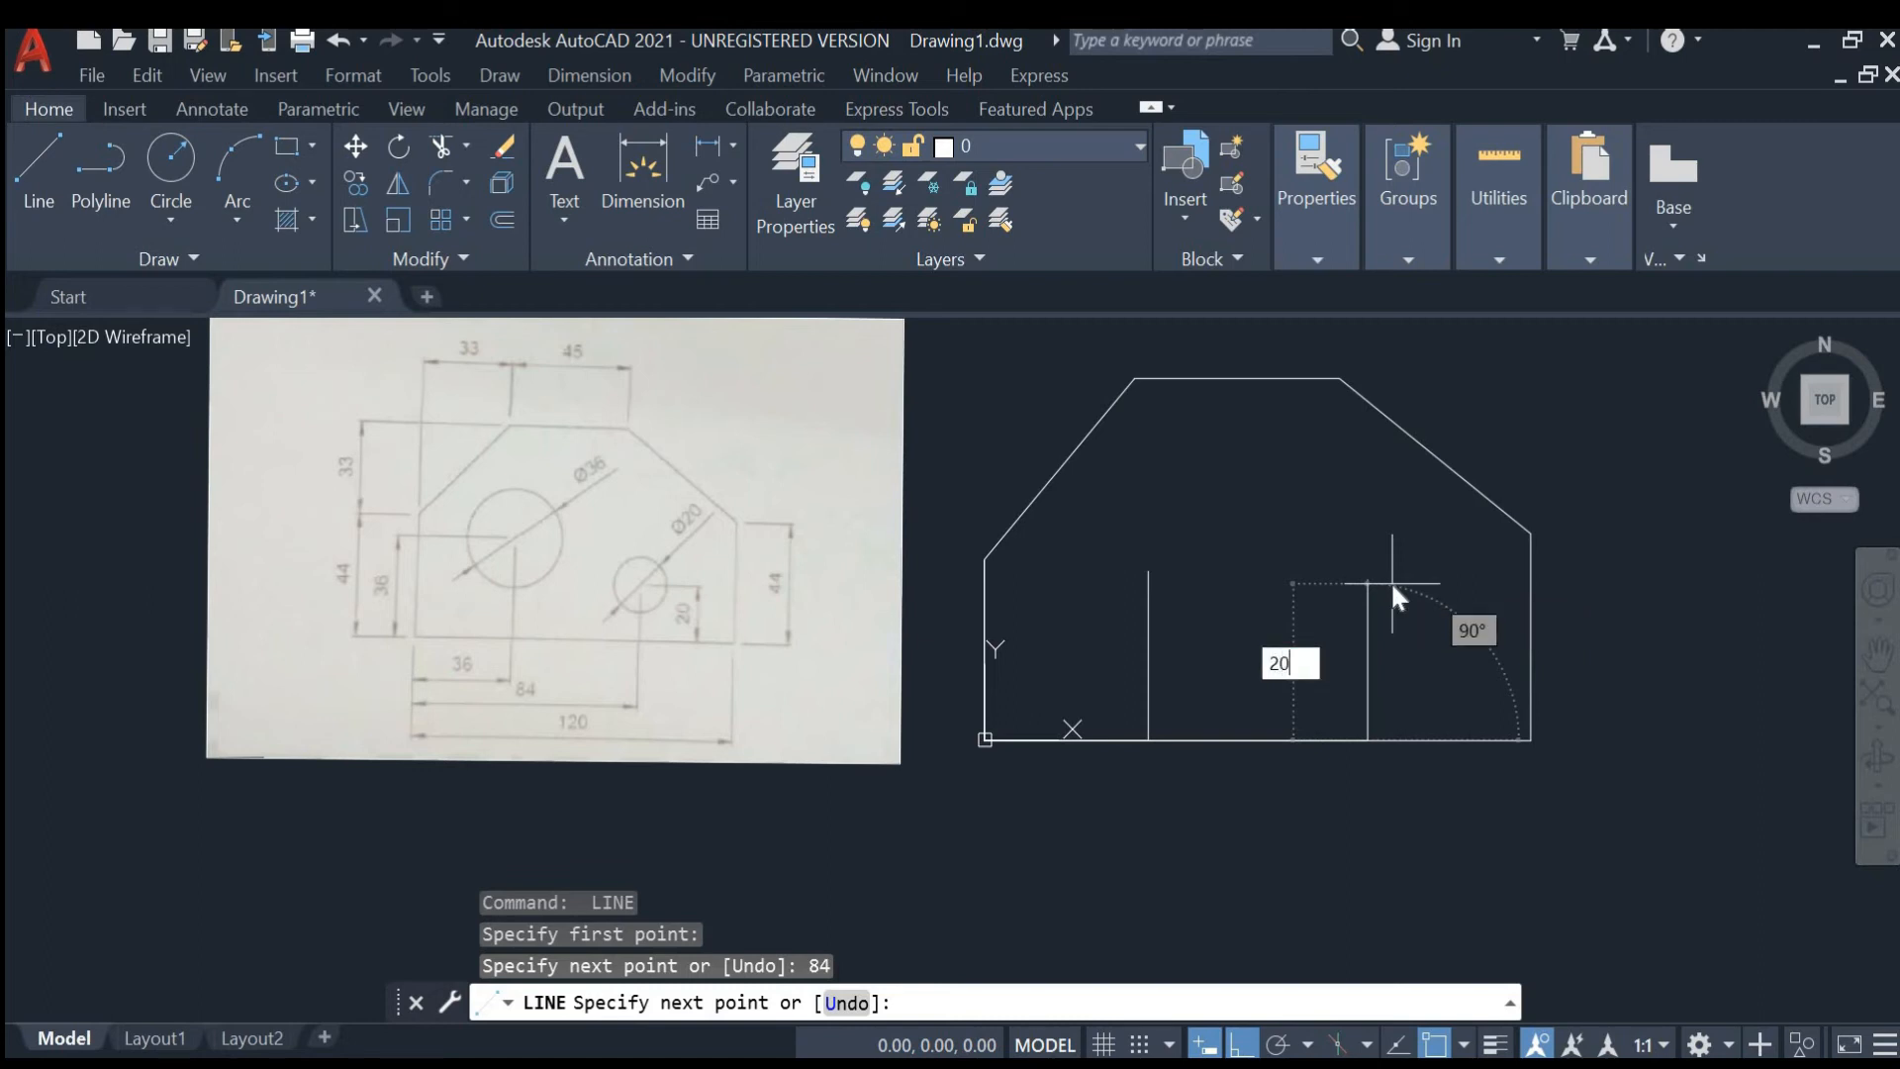
pyautogui.press('Return')
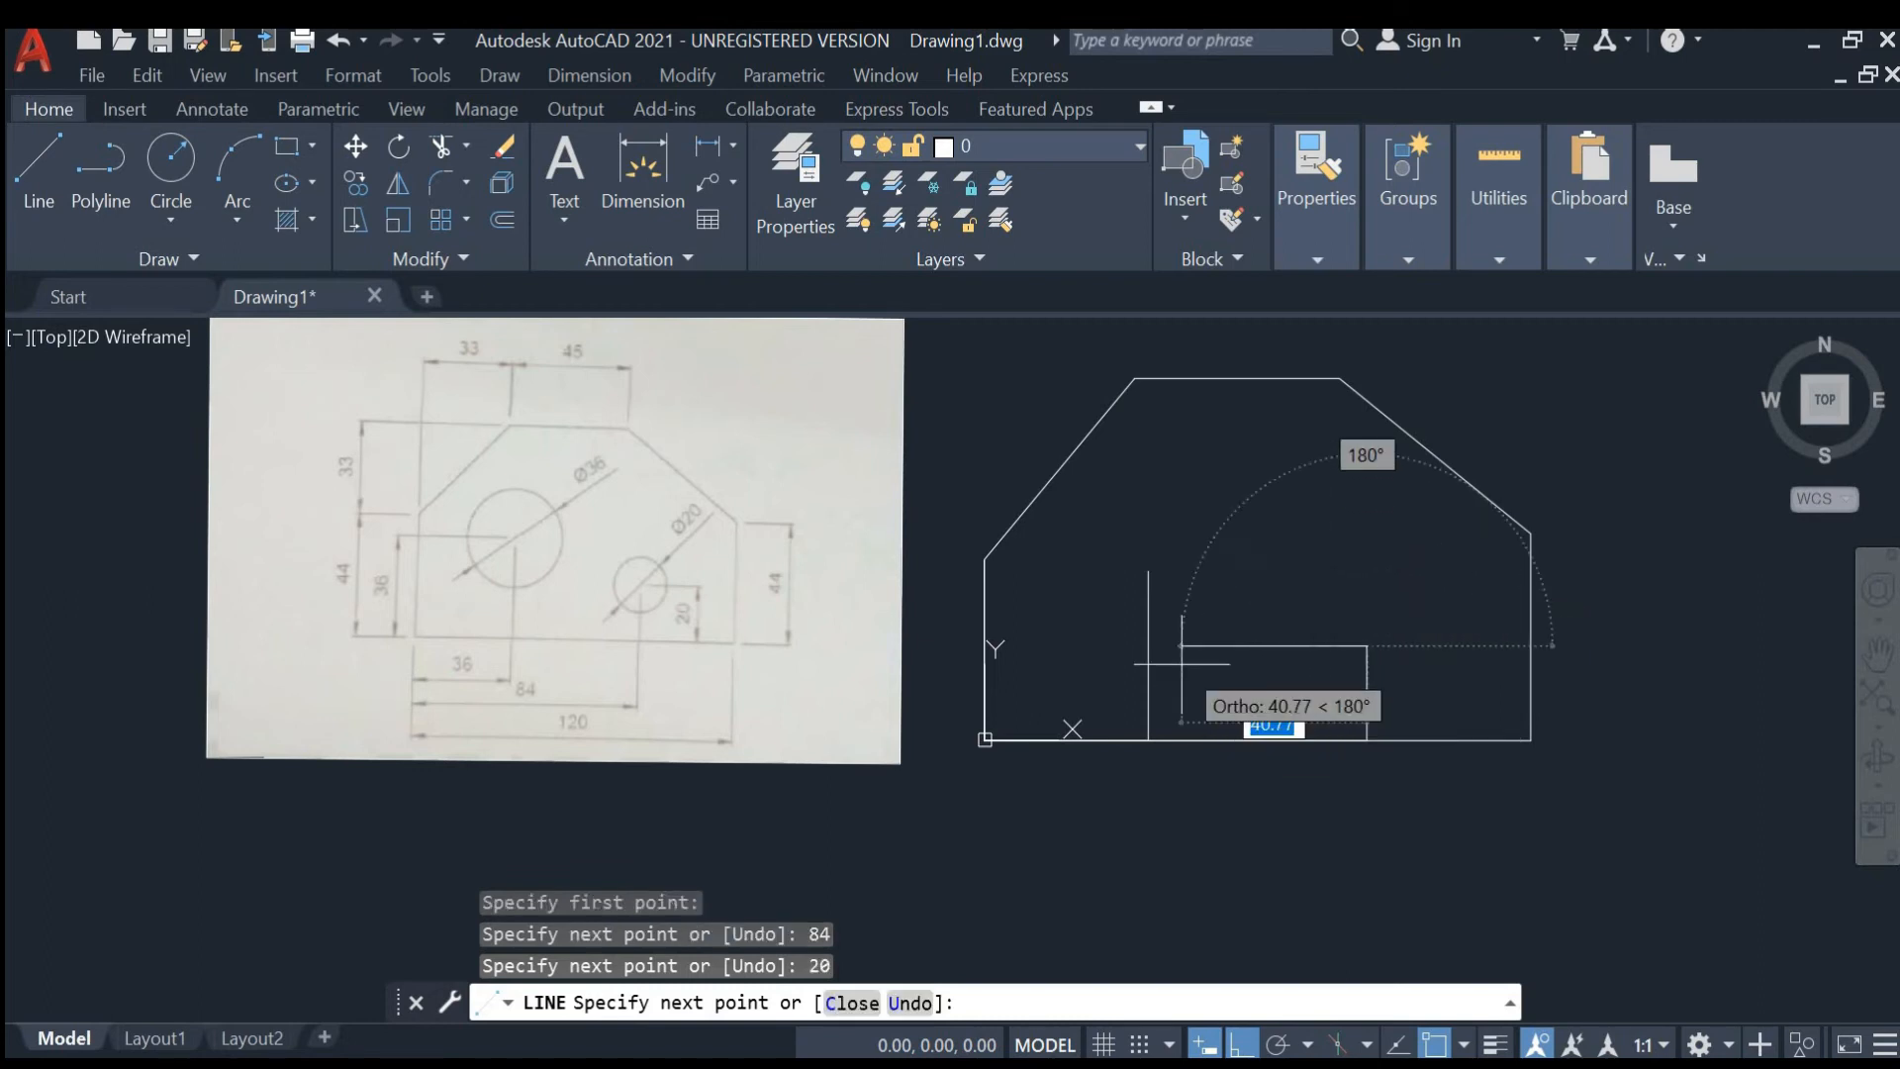
pyautogui.press('Escape')
# - Draw a 36 mm diameter circle centred on the end of the 36 mm vertical construction line
pyautogui.write('CIRCLE')
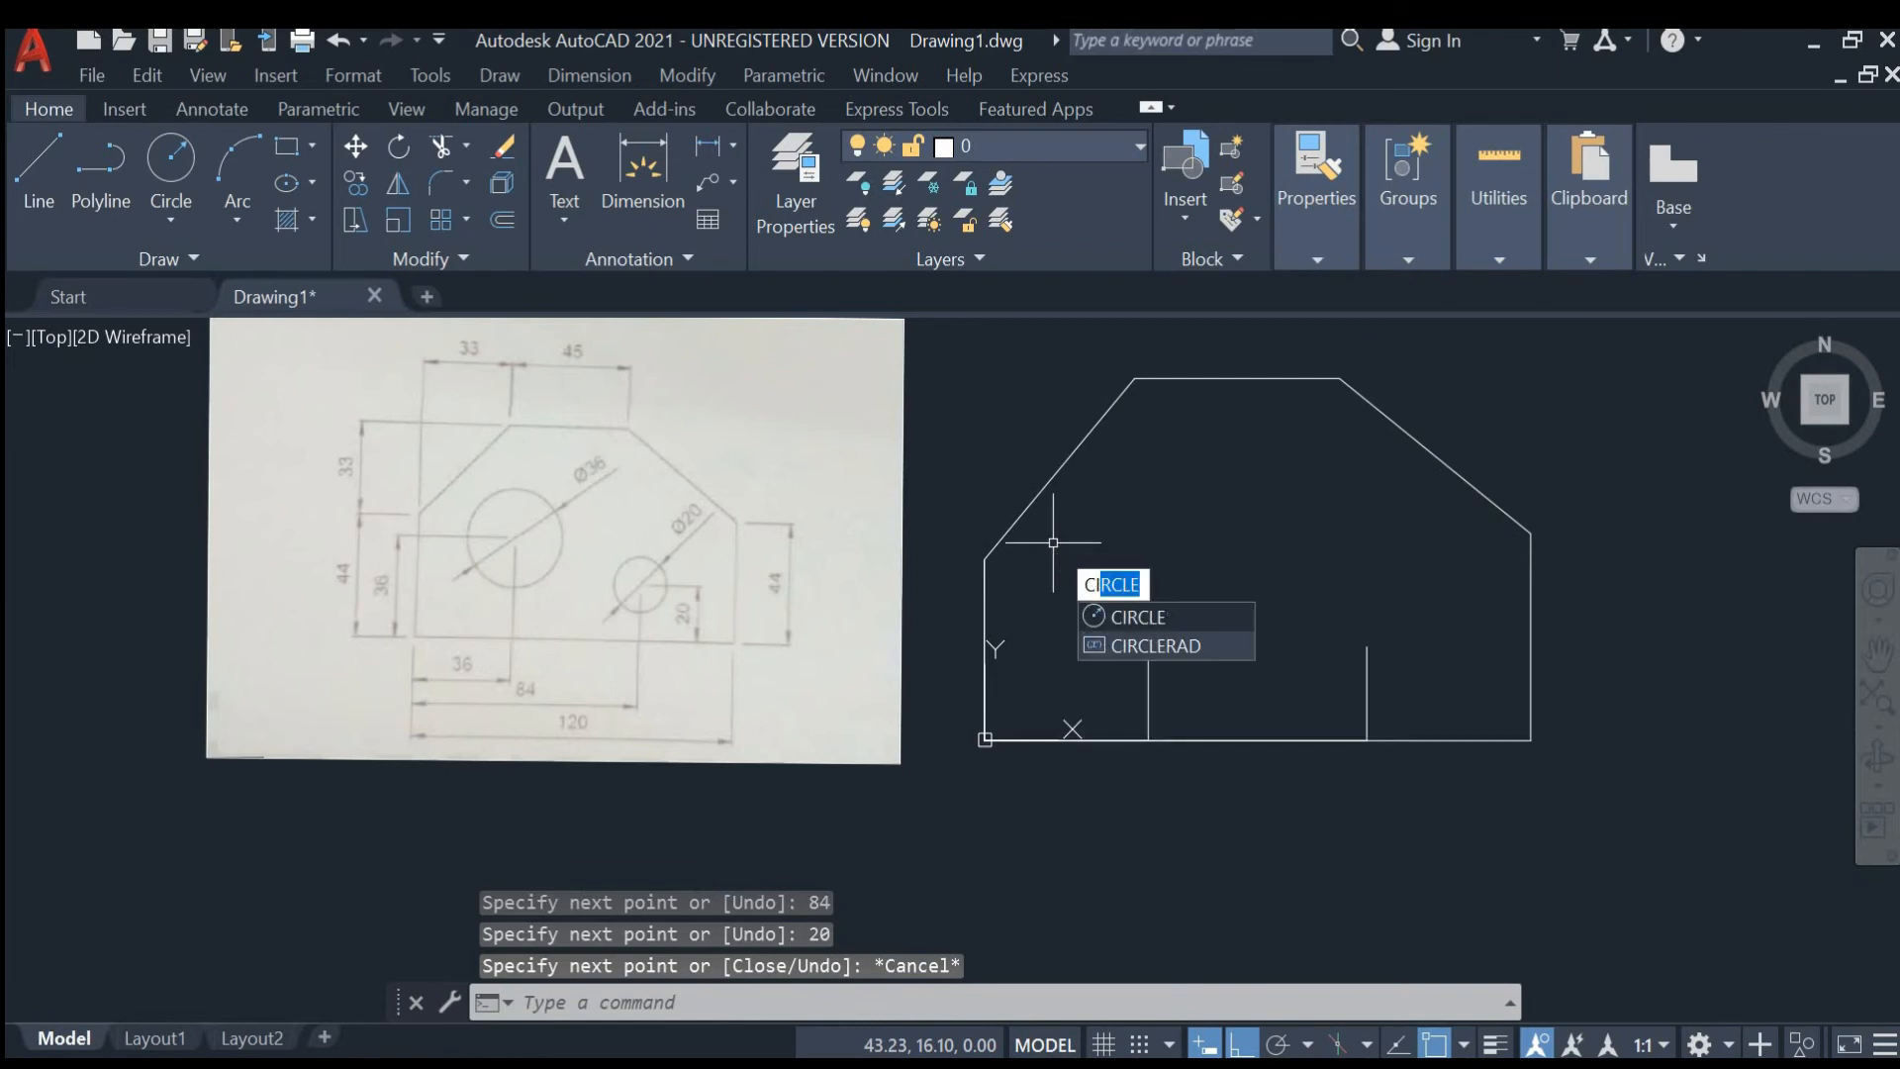
pyautogui.click(1147, 618)
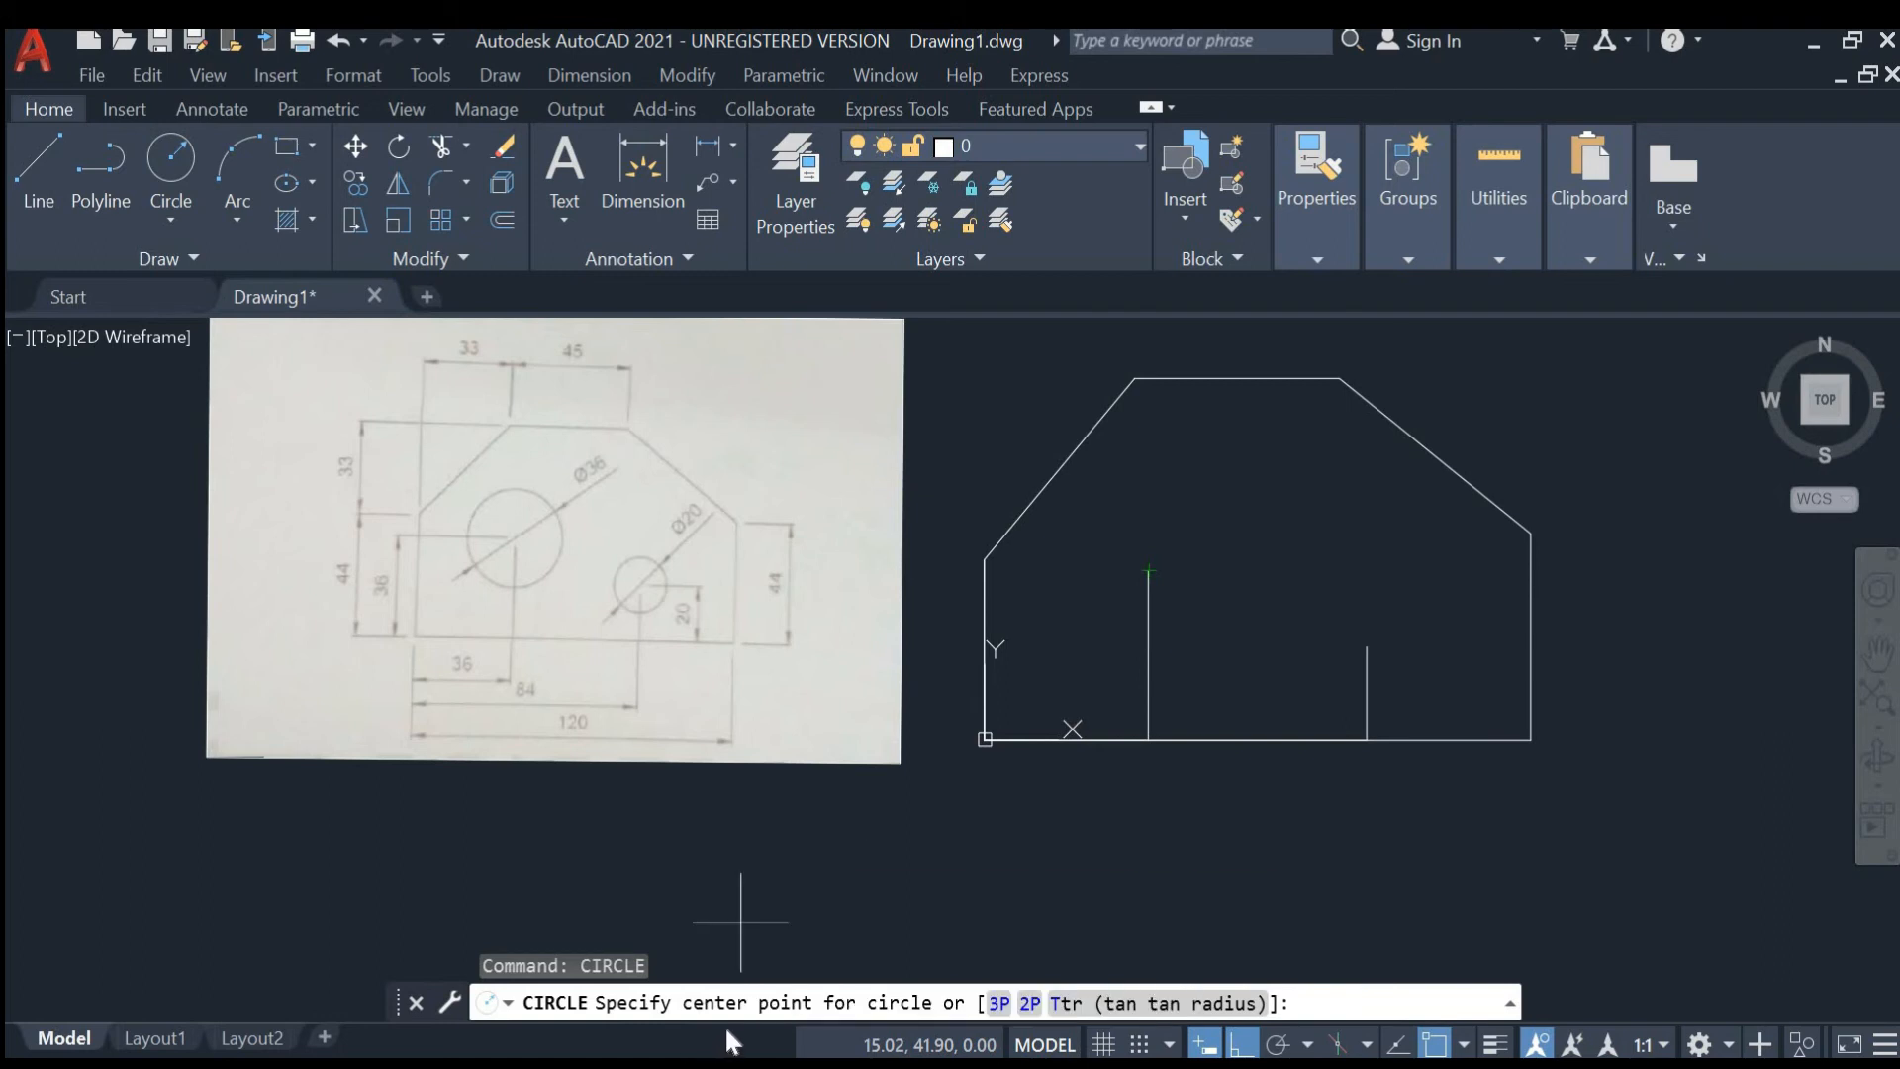
pyautogui.click(1148, 571)
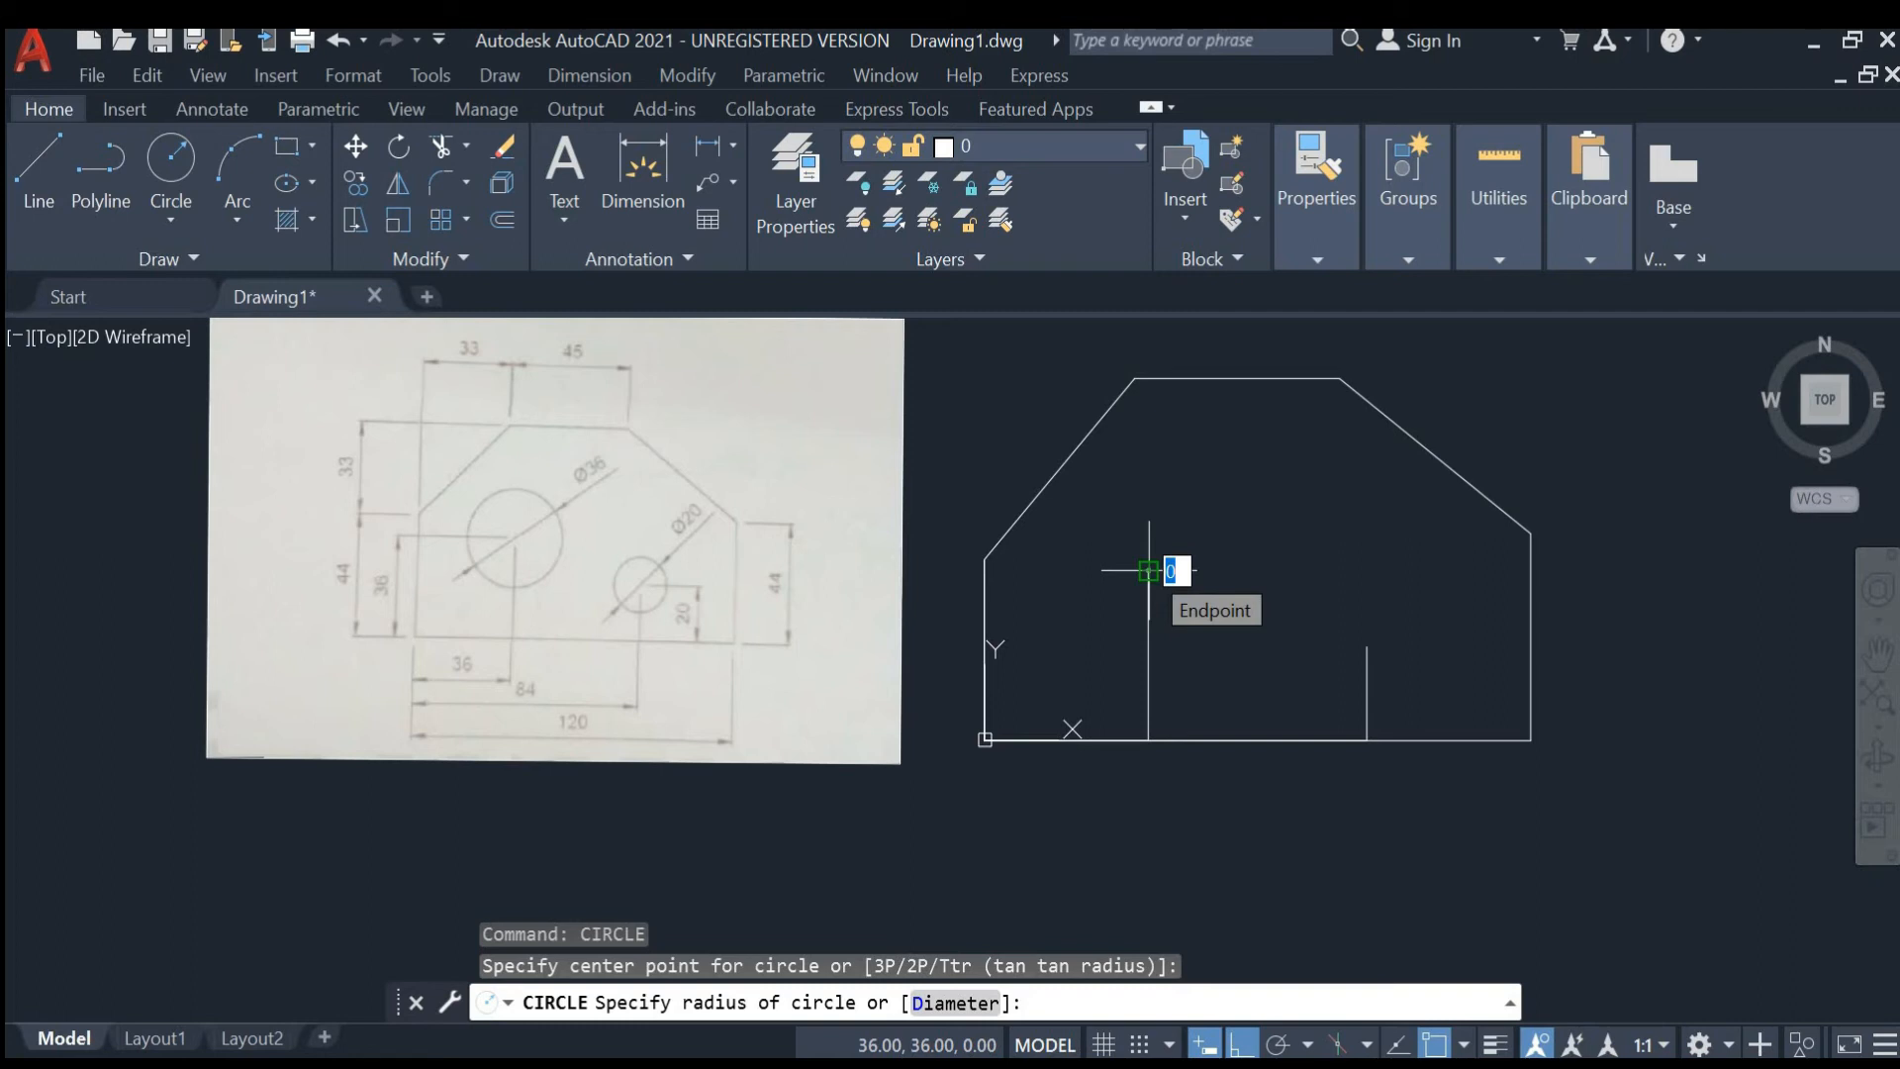
pyautogui.write('d')
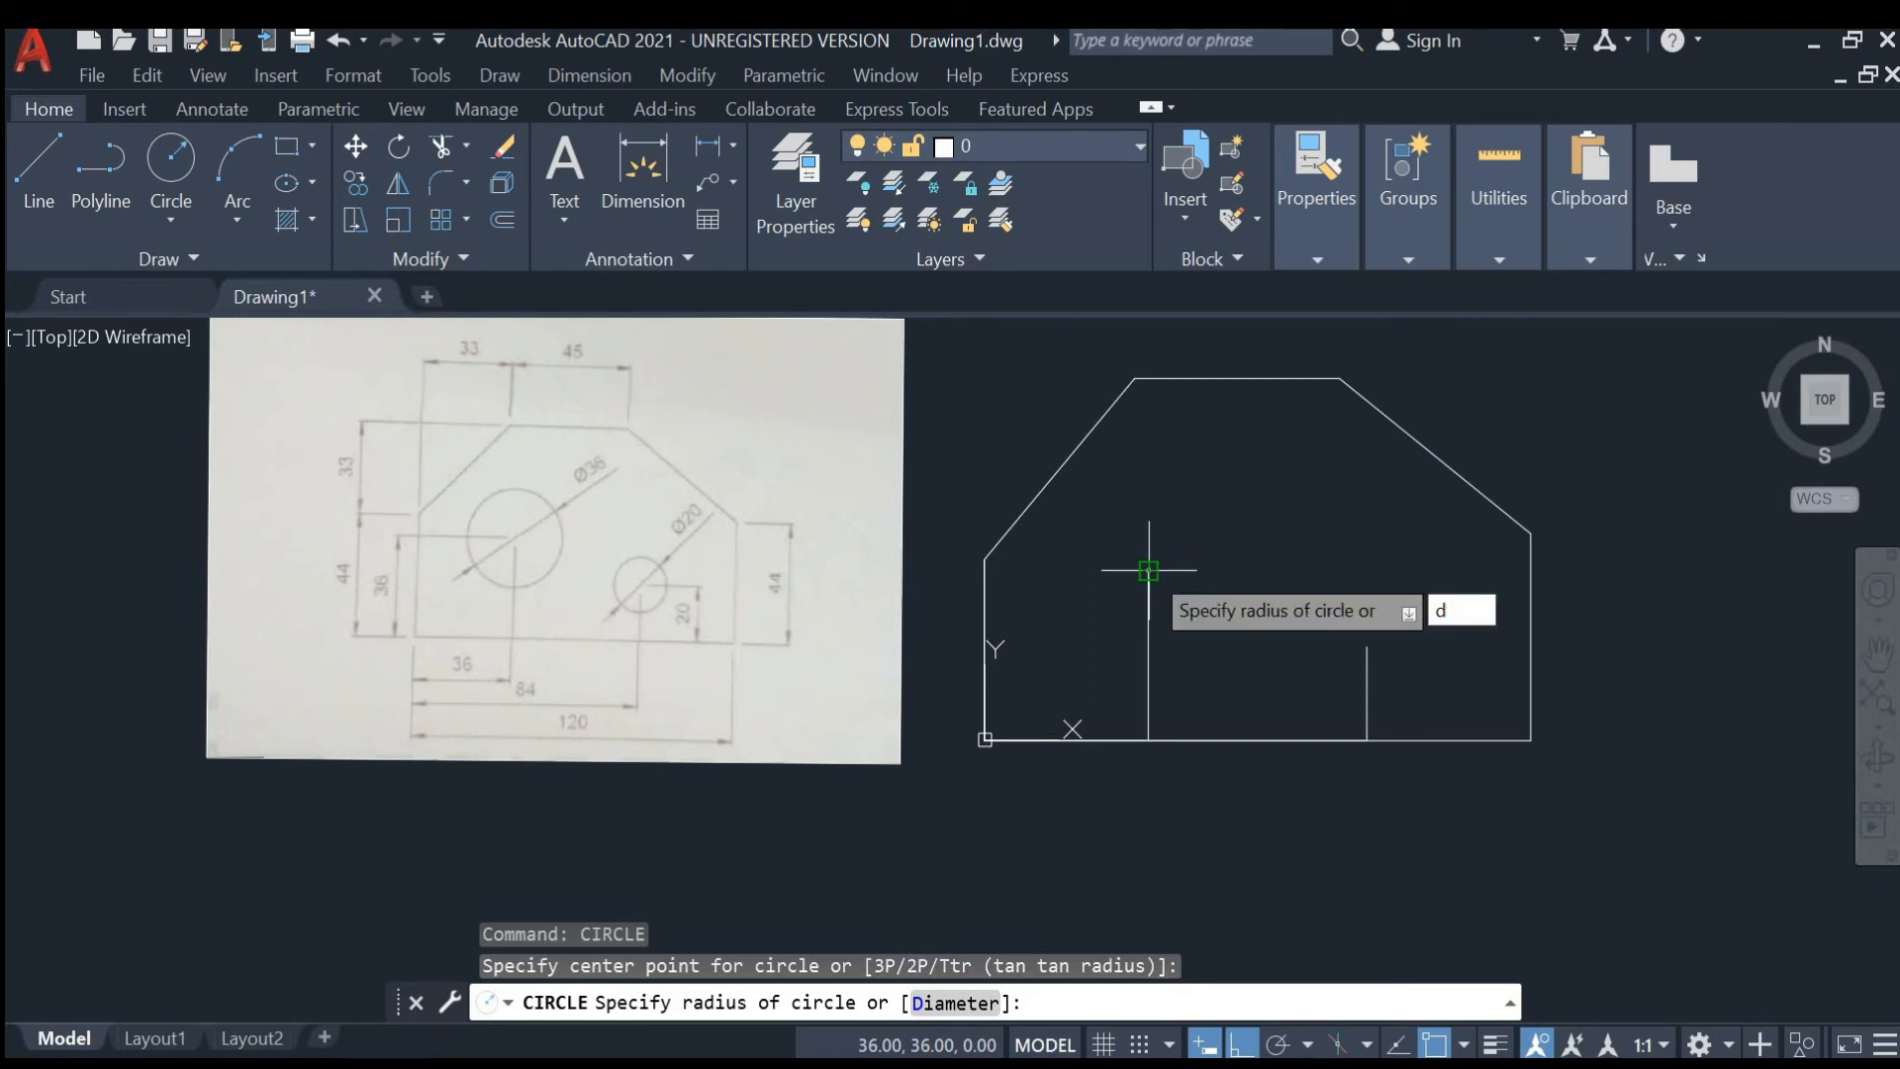
pyautogui.press('Return')
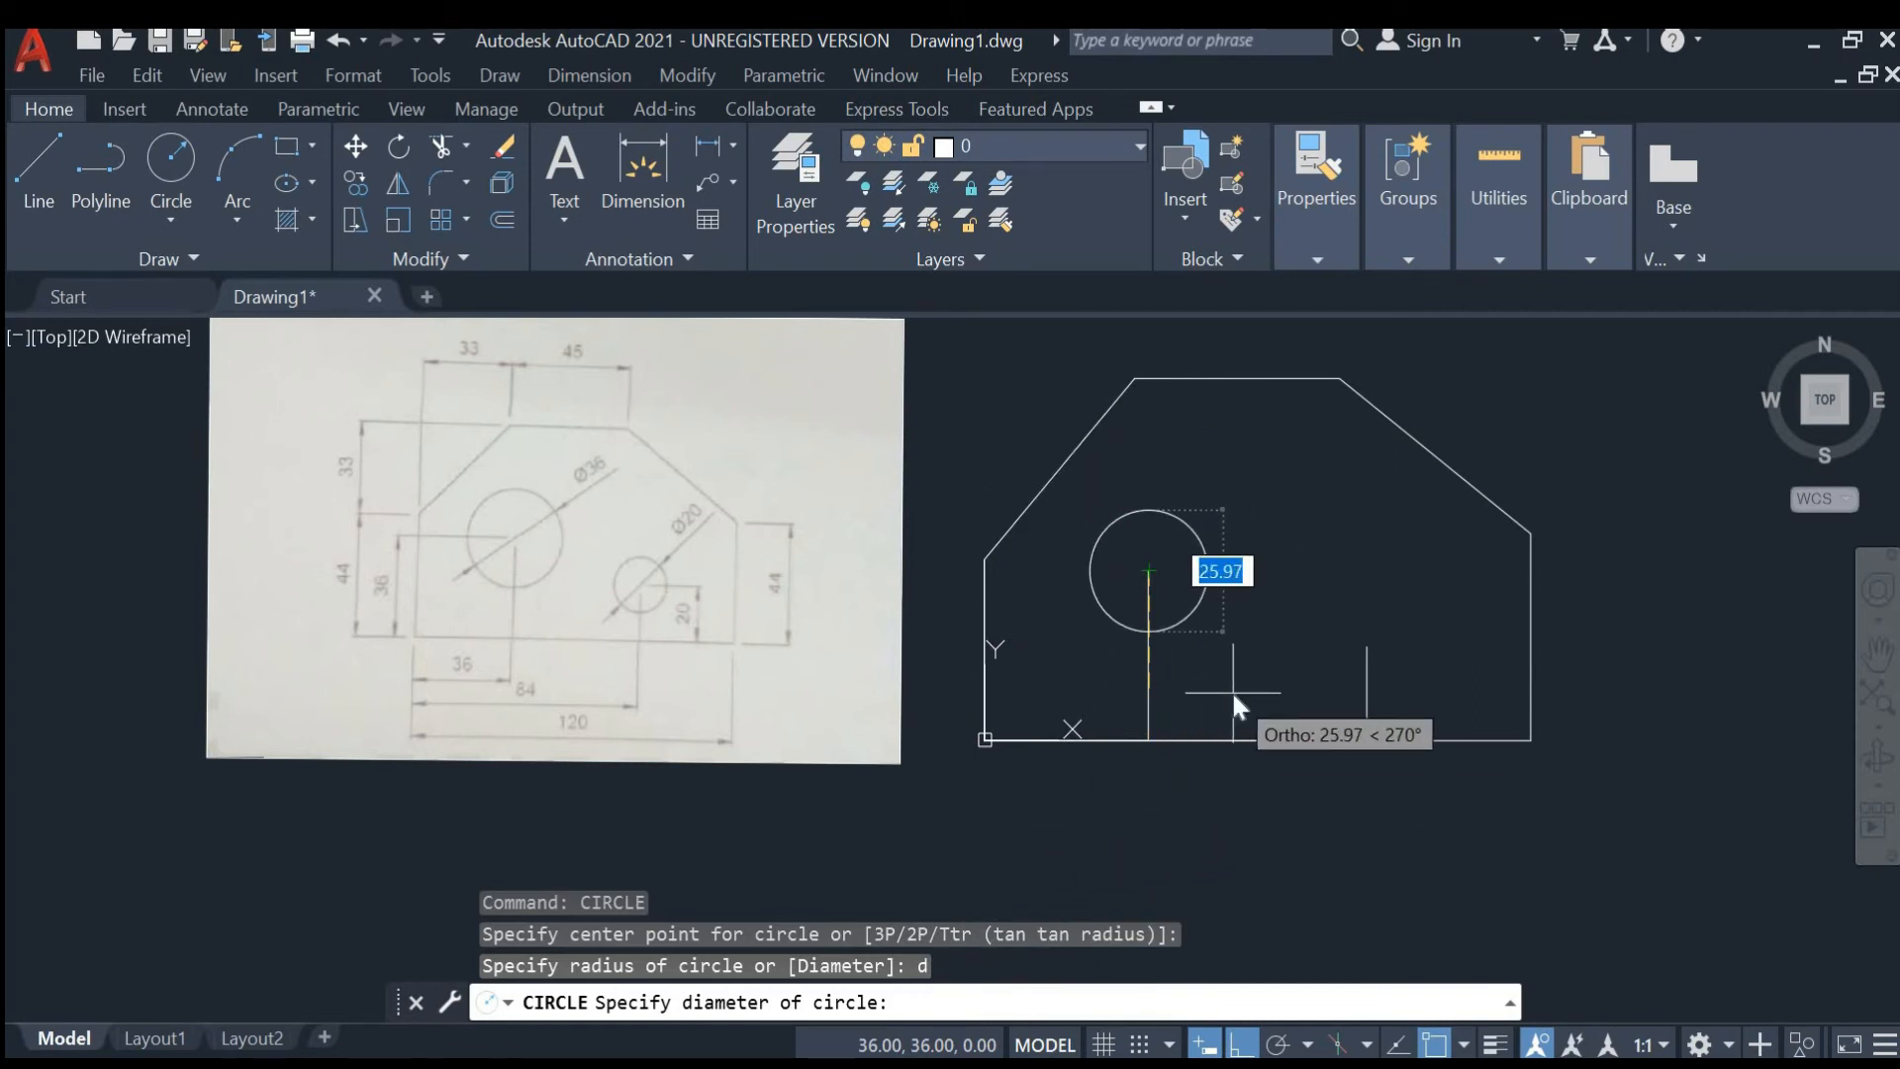
pyautogui.write('36')
pyautogui.press('Return')
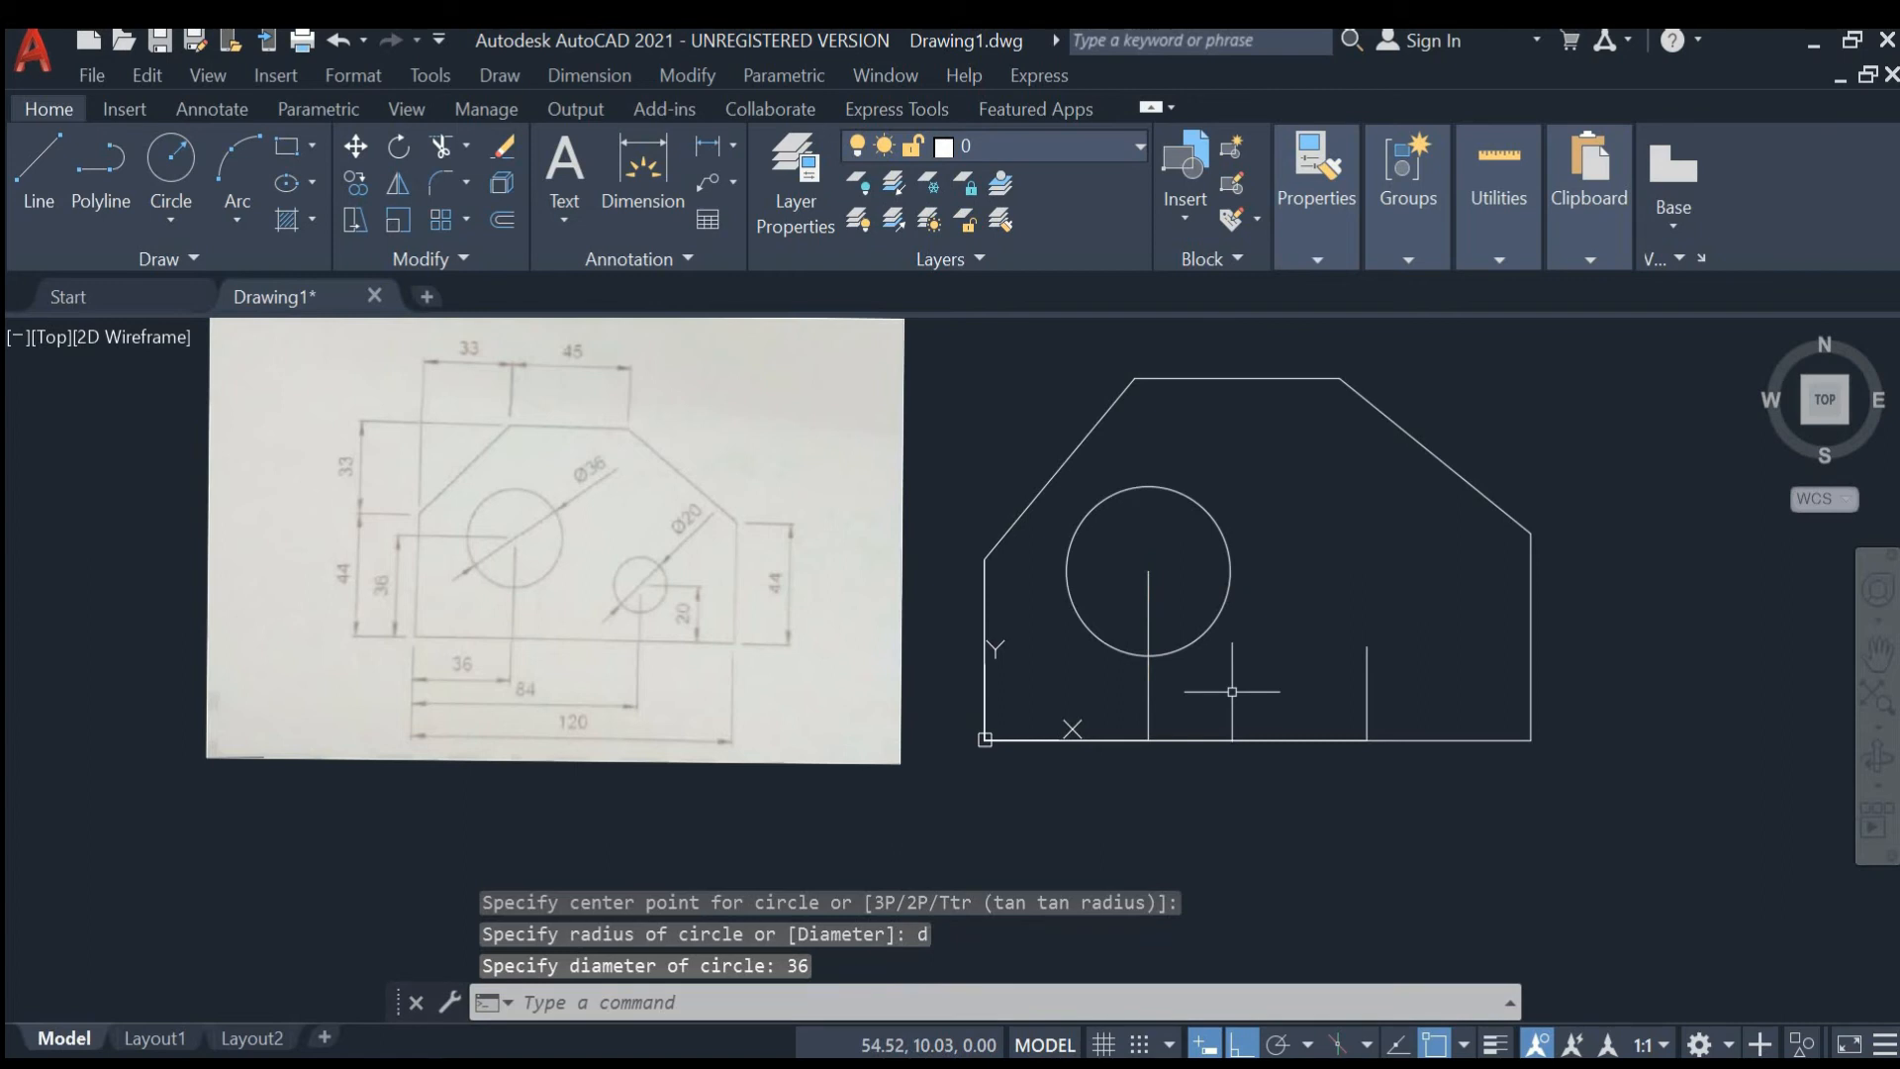
# - Draw a 20 mm radius circle at the small hole's centre, then undo it
pyautogui.press('Return')
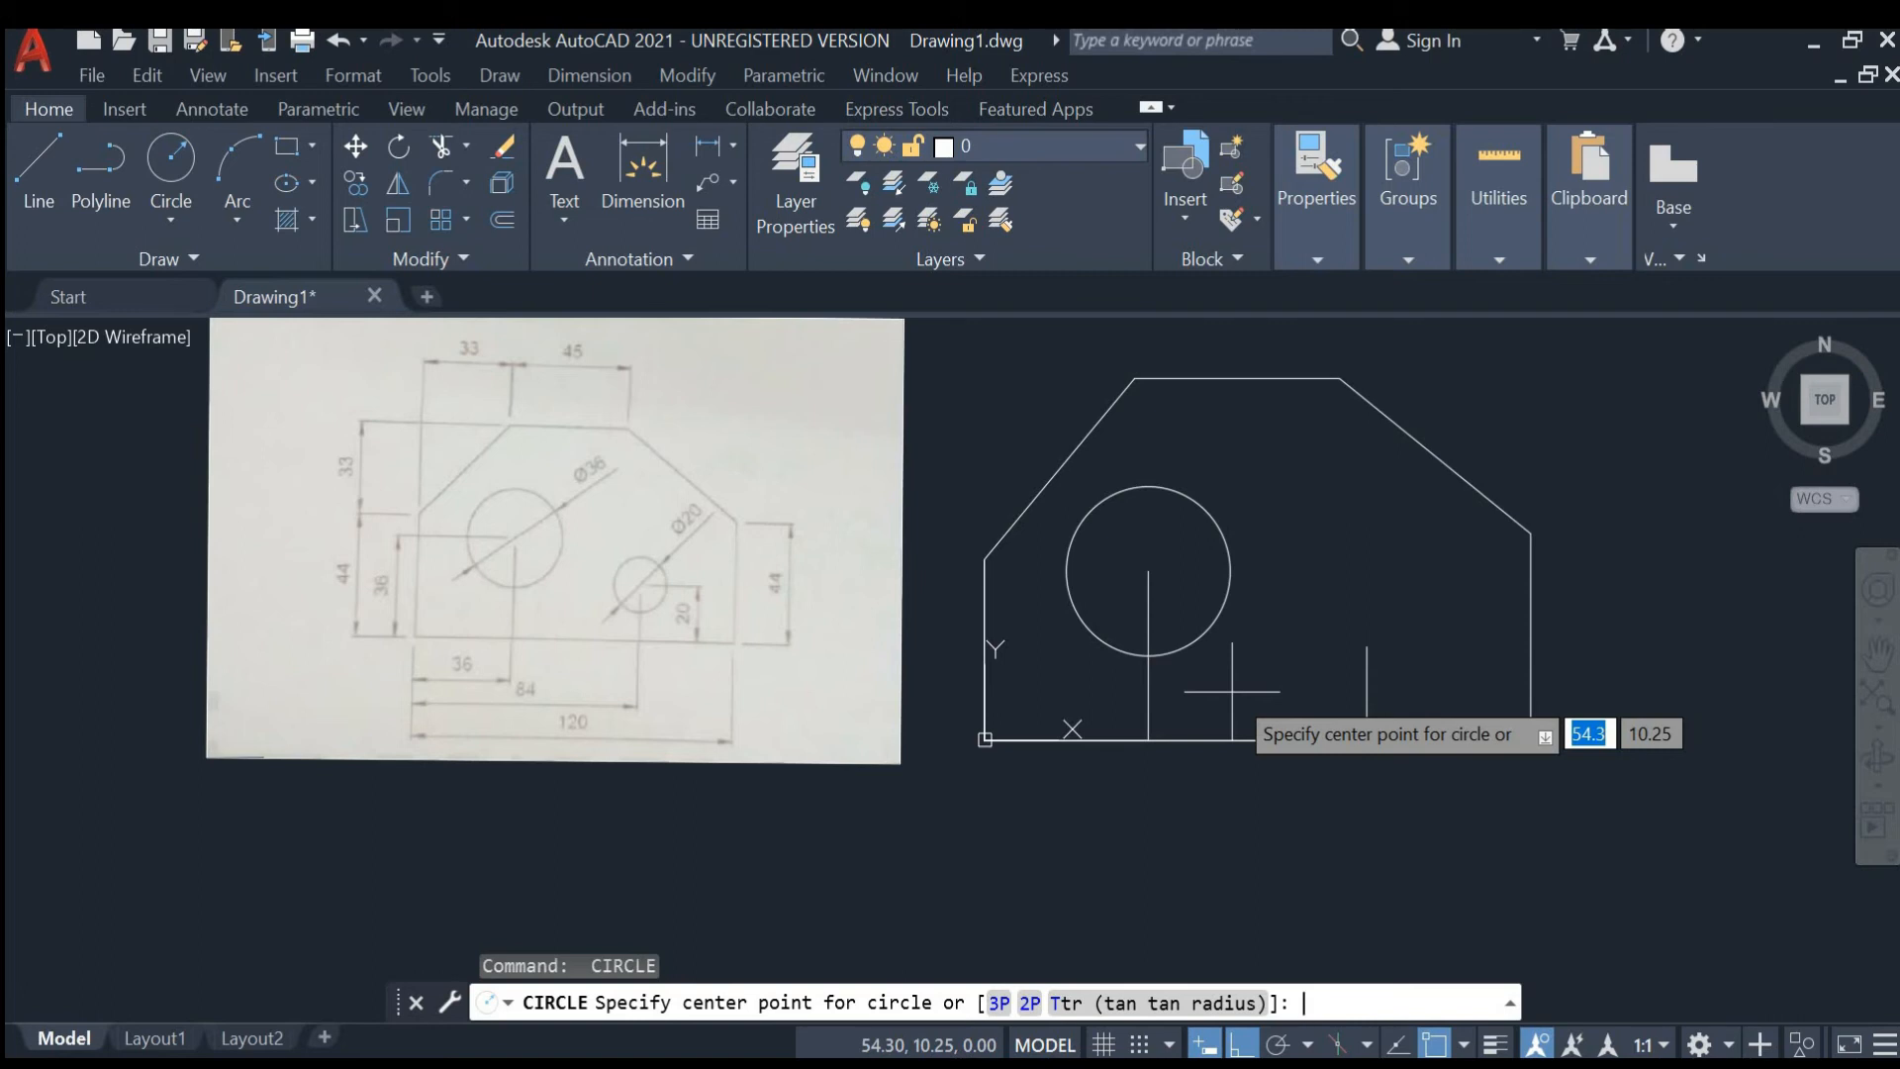
pyautogui.click(1366, 645)
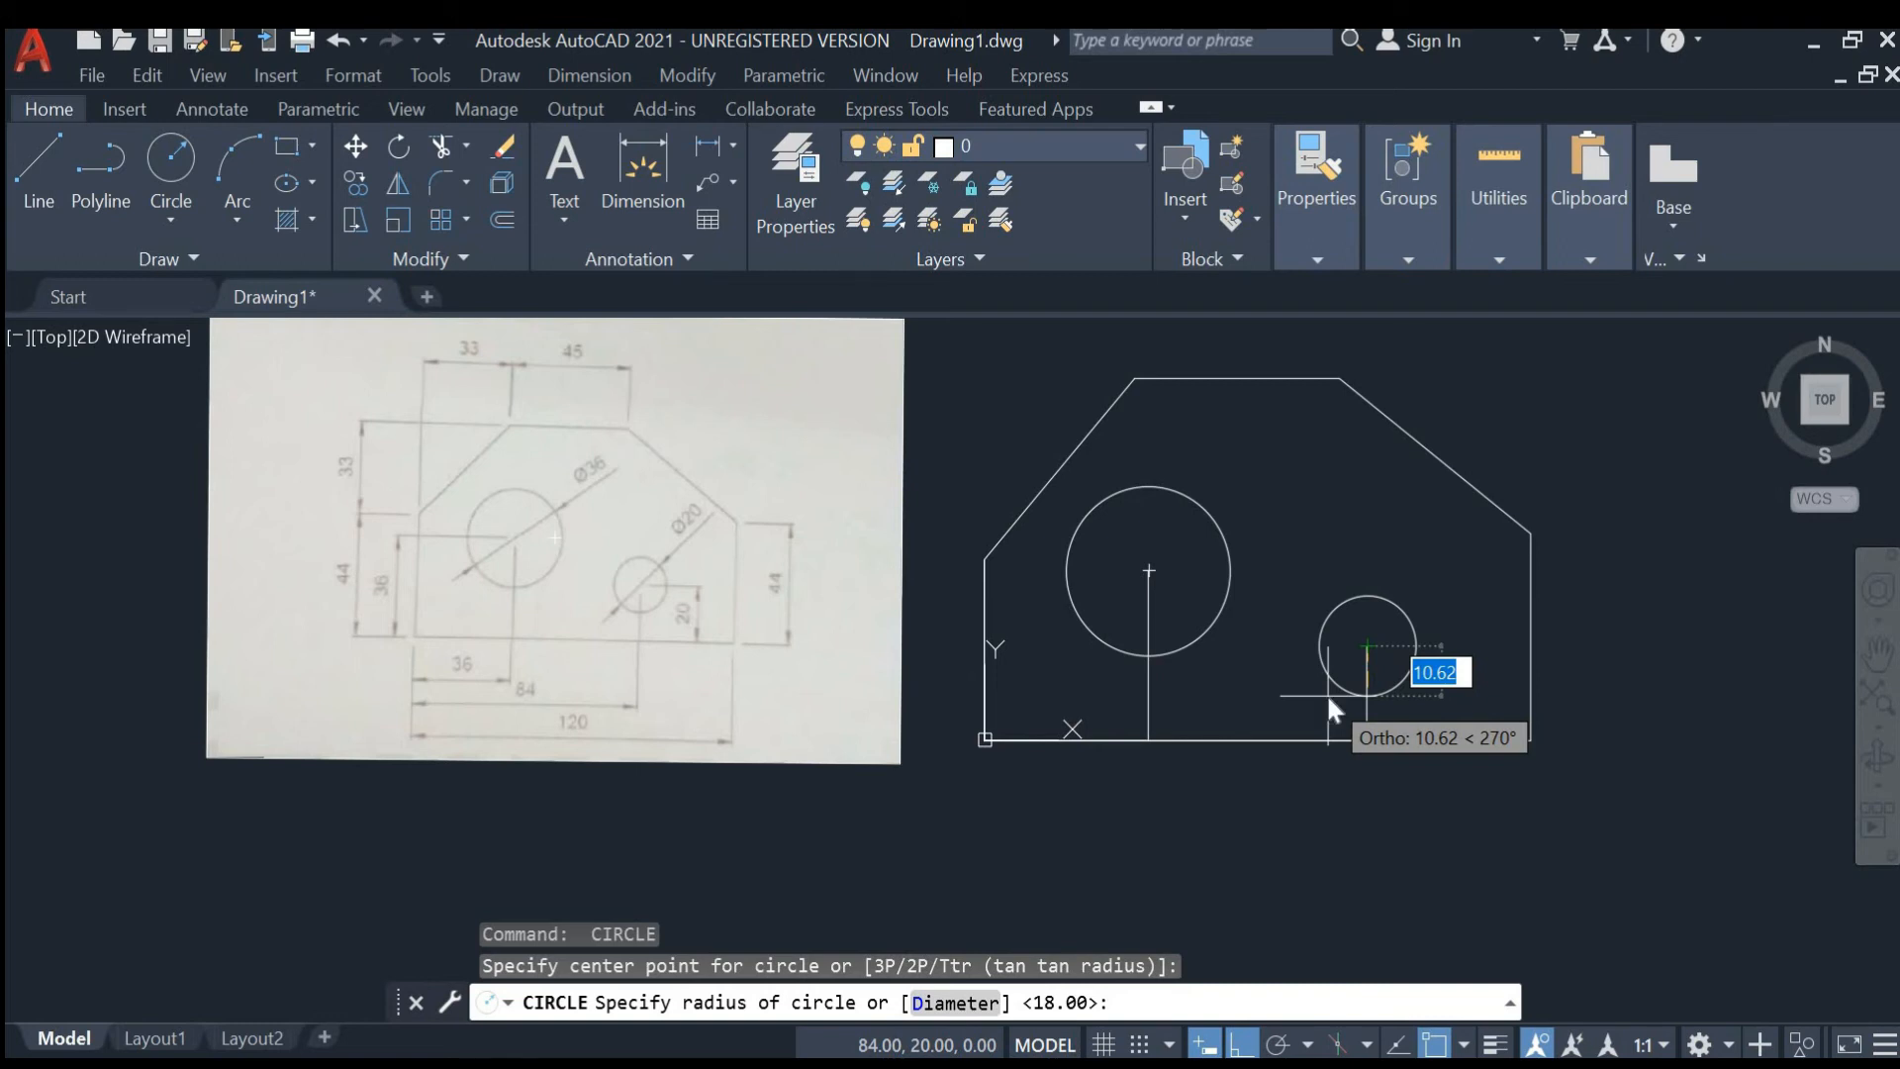
pyautogui.write('20')
pyautogui.press('Return')
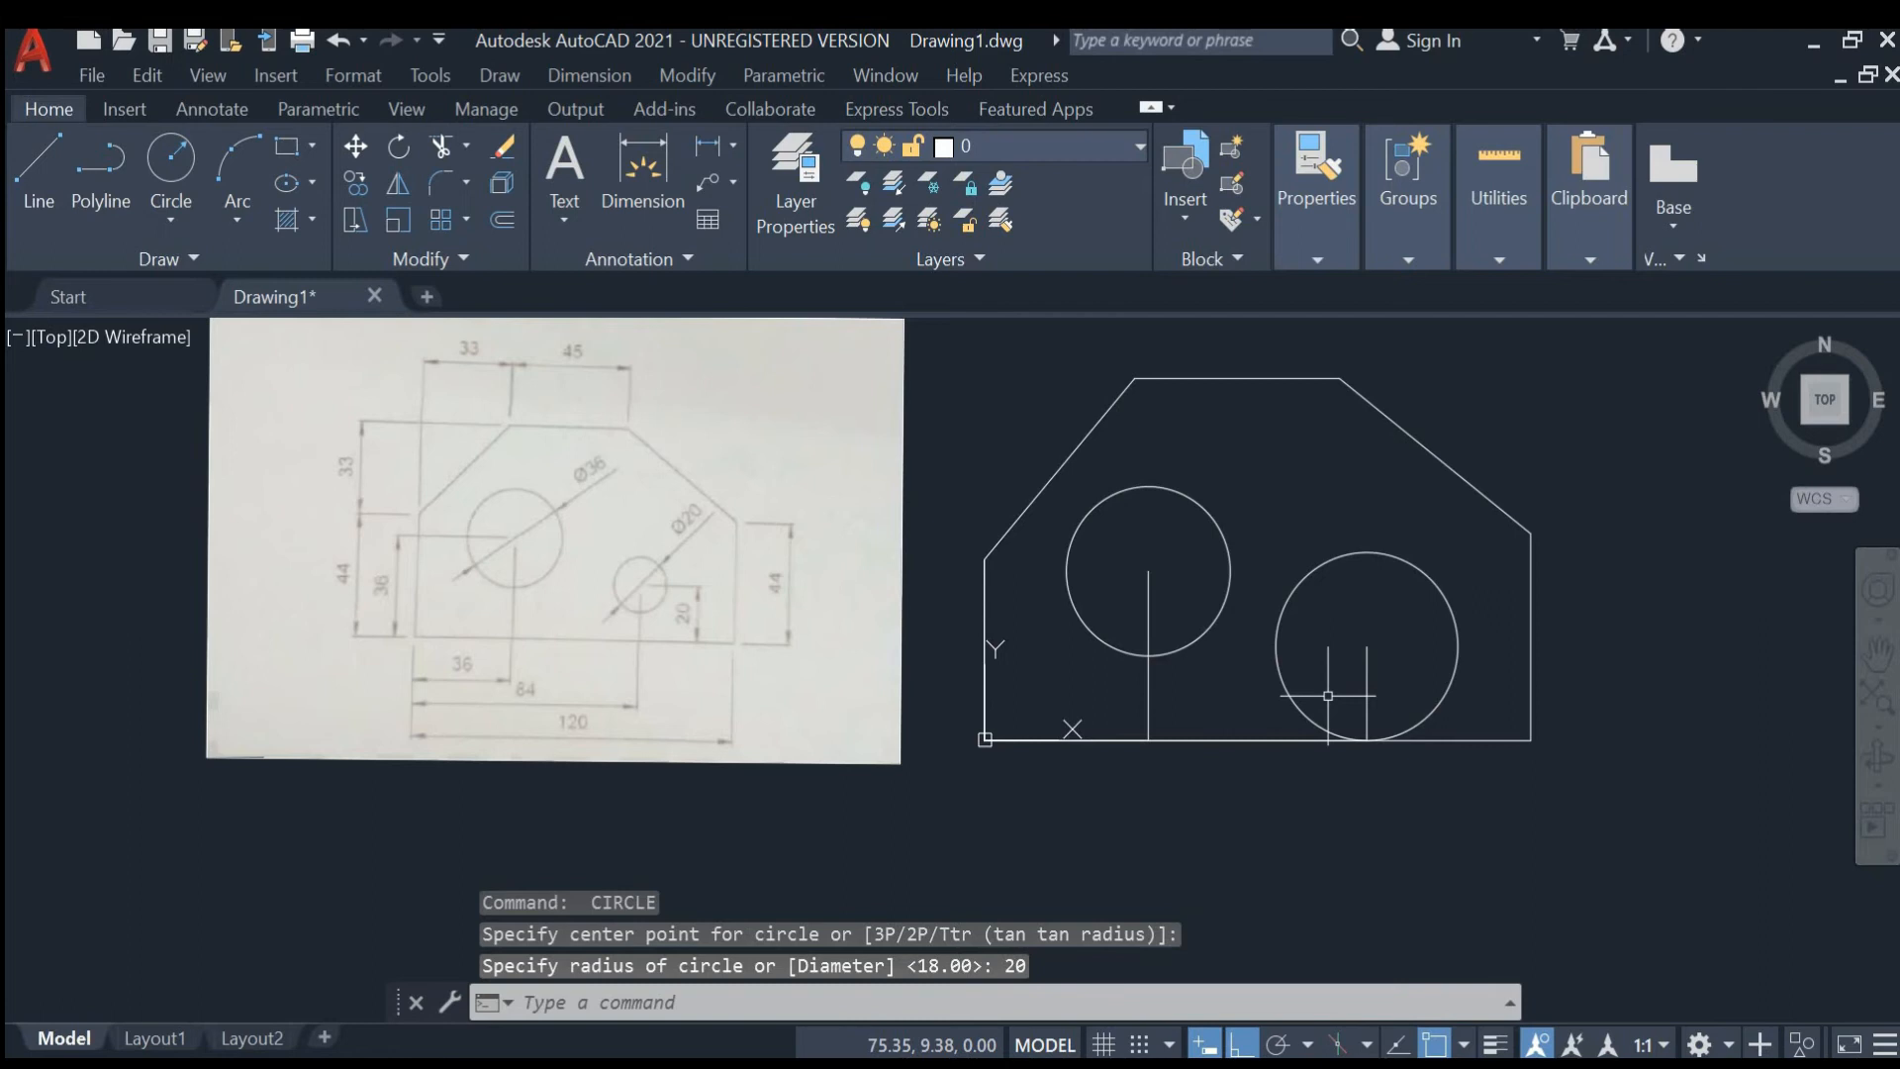
pyautogui.hotkey('ctrl', 'z')
pyautogui.write('u')
pyautogui.press('Return')
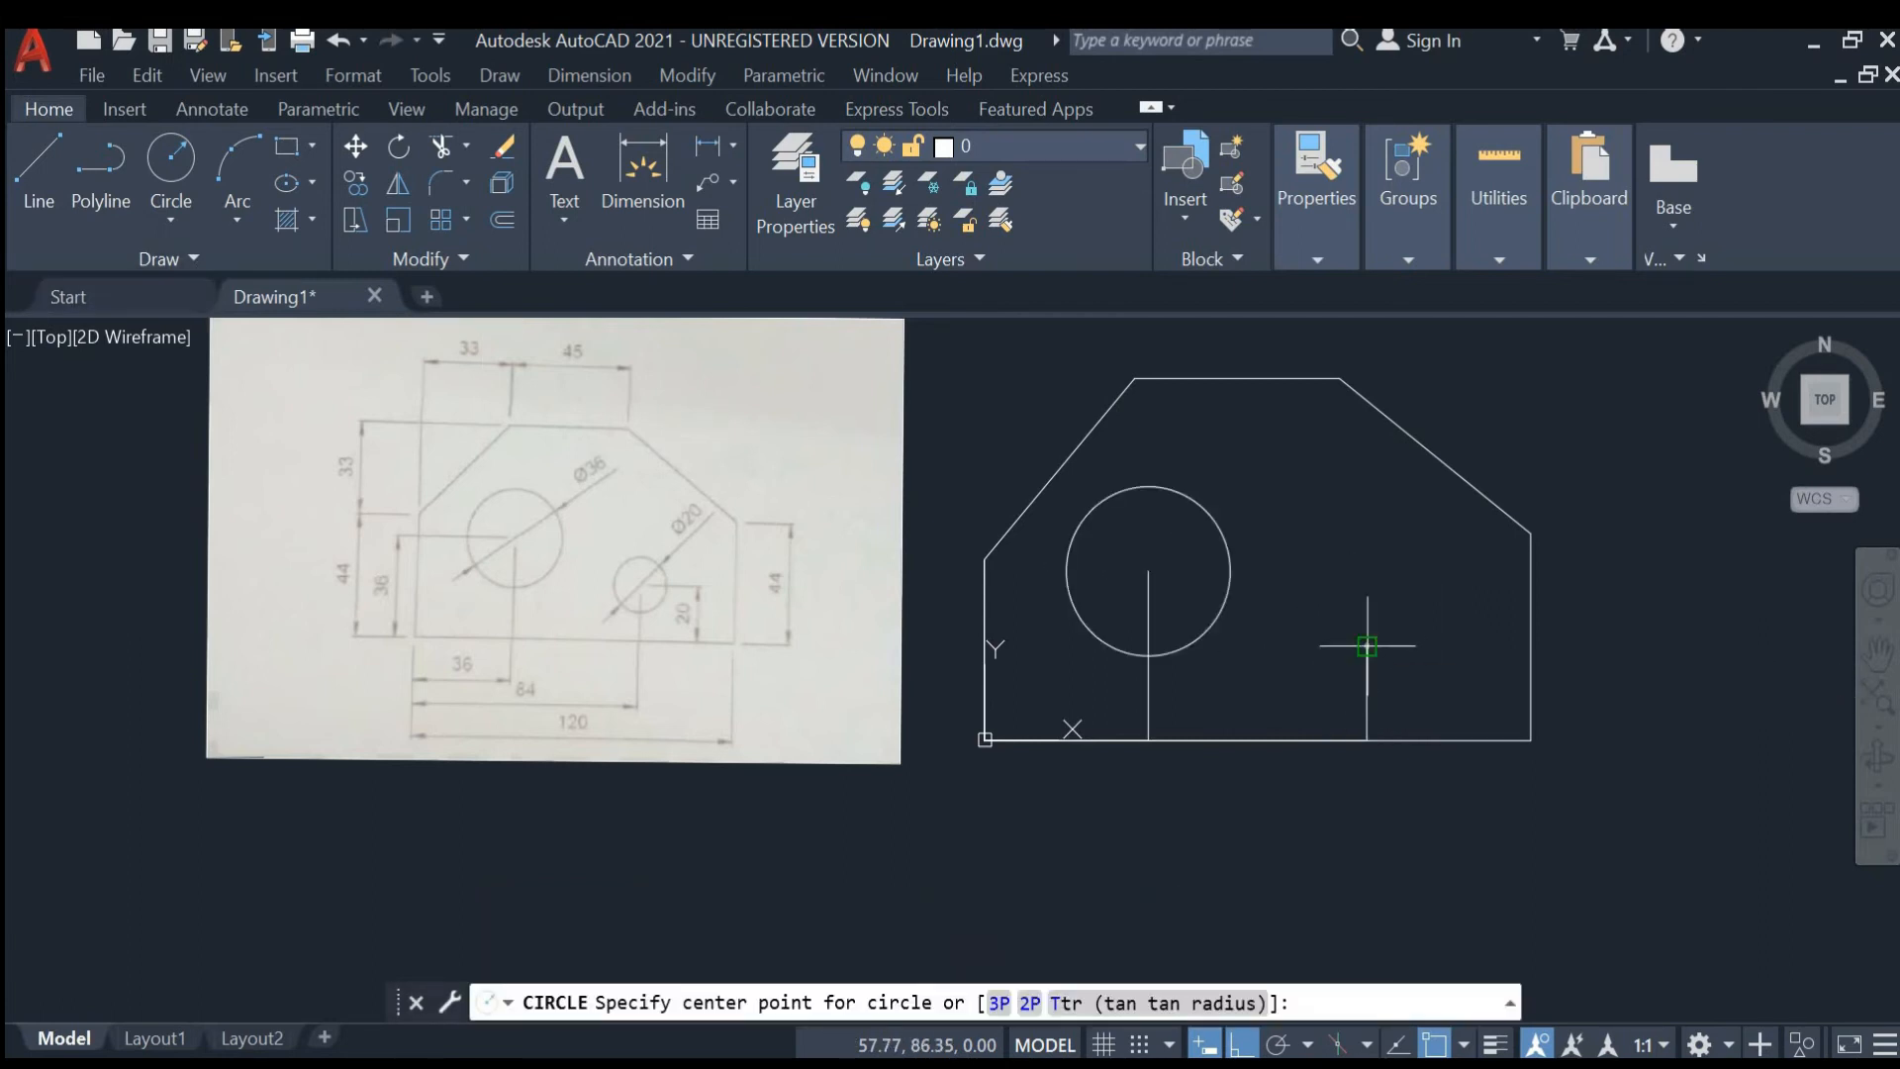
# - Draw a 20 mm diameter circle centred on the end of the 20 mm vertical construction line
pyautogui.click(1367, 646)
pyautogui.click(1423, 698)
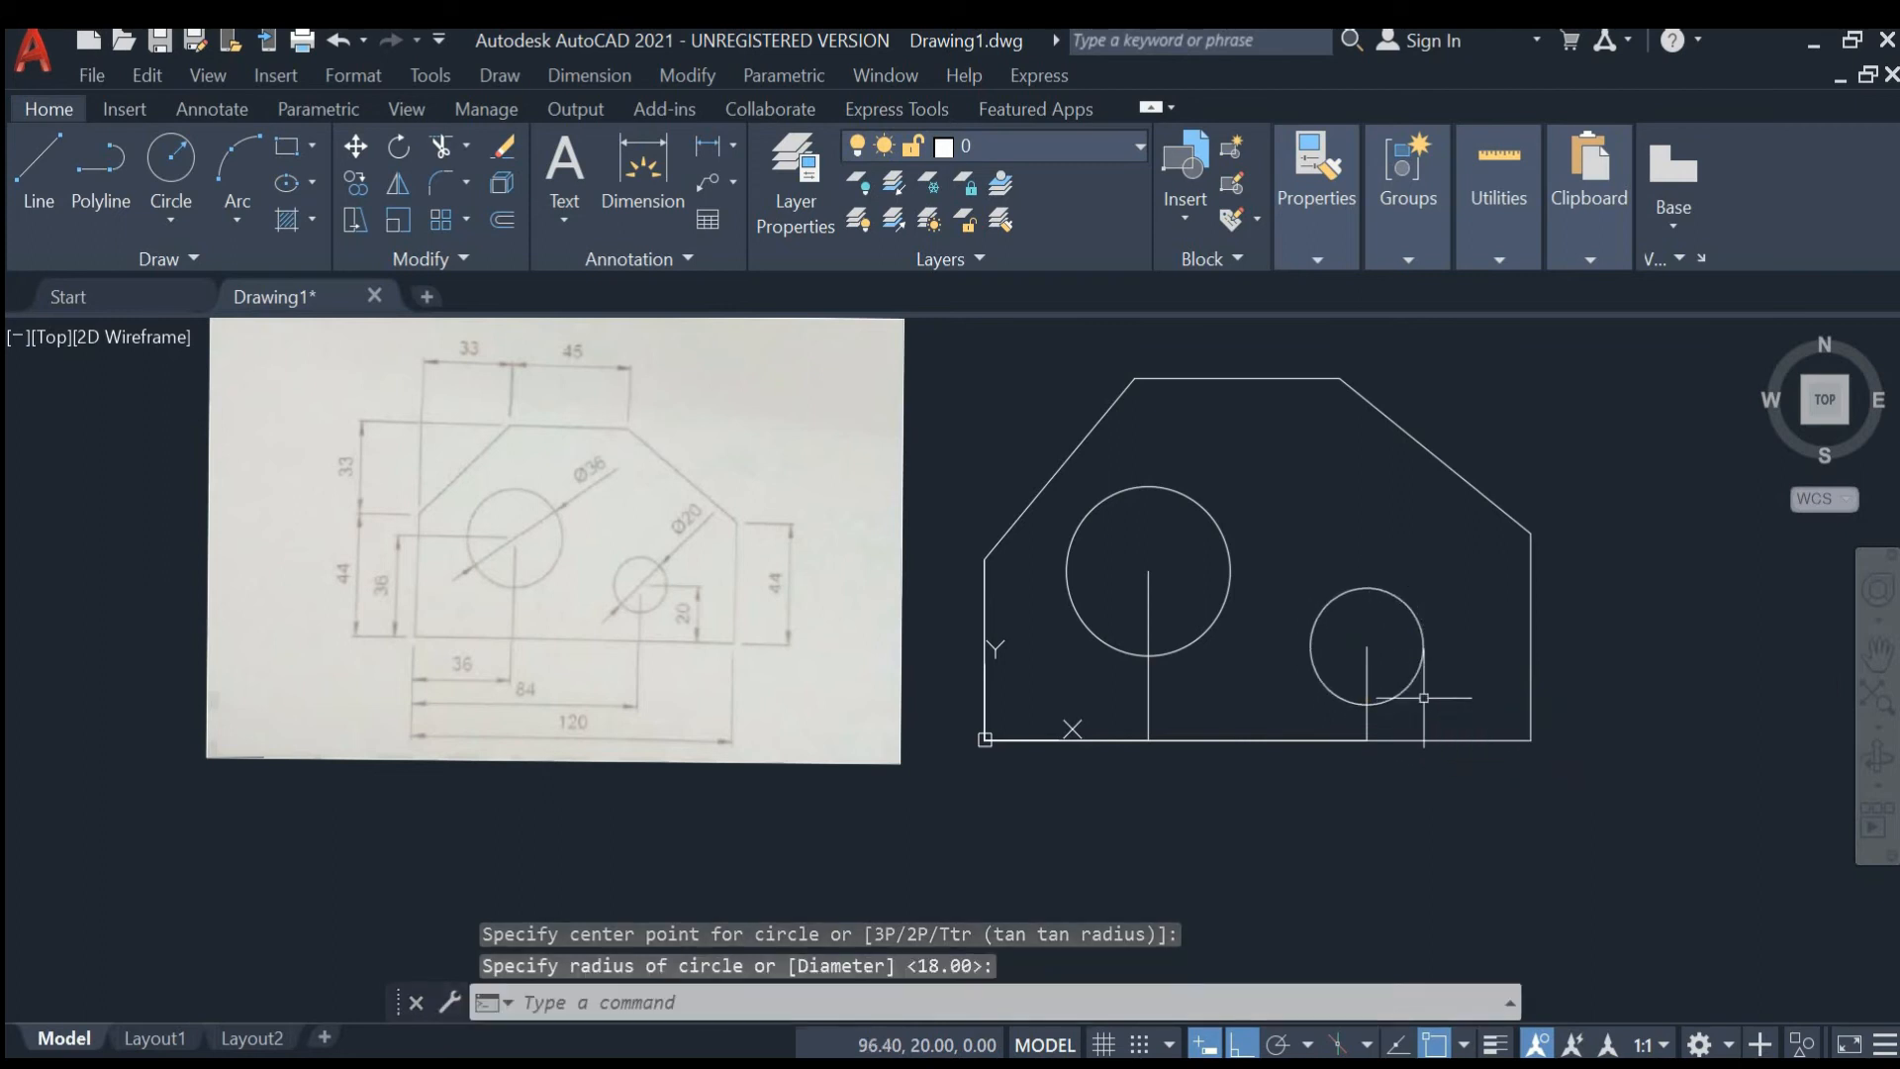
pyautogui.write('d')
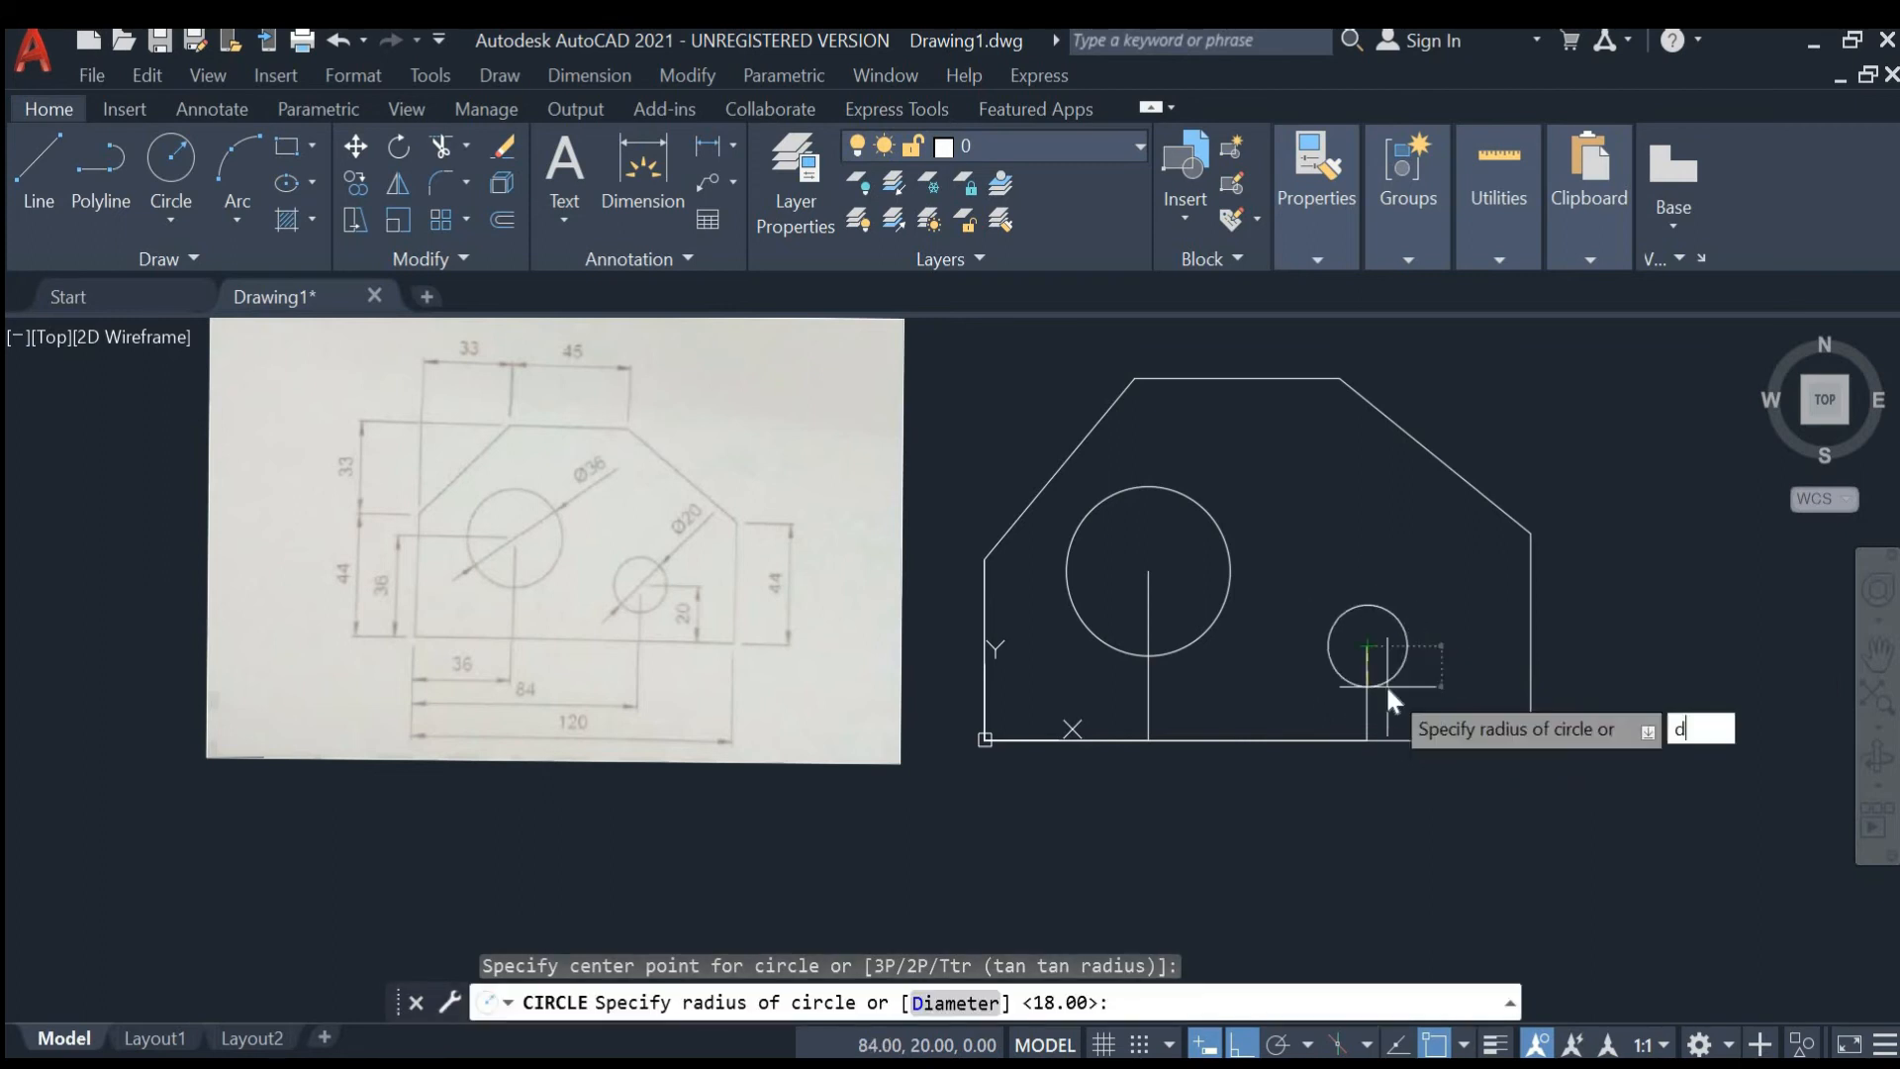
pyautogui.press('Return')
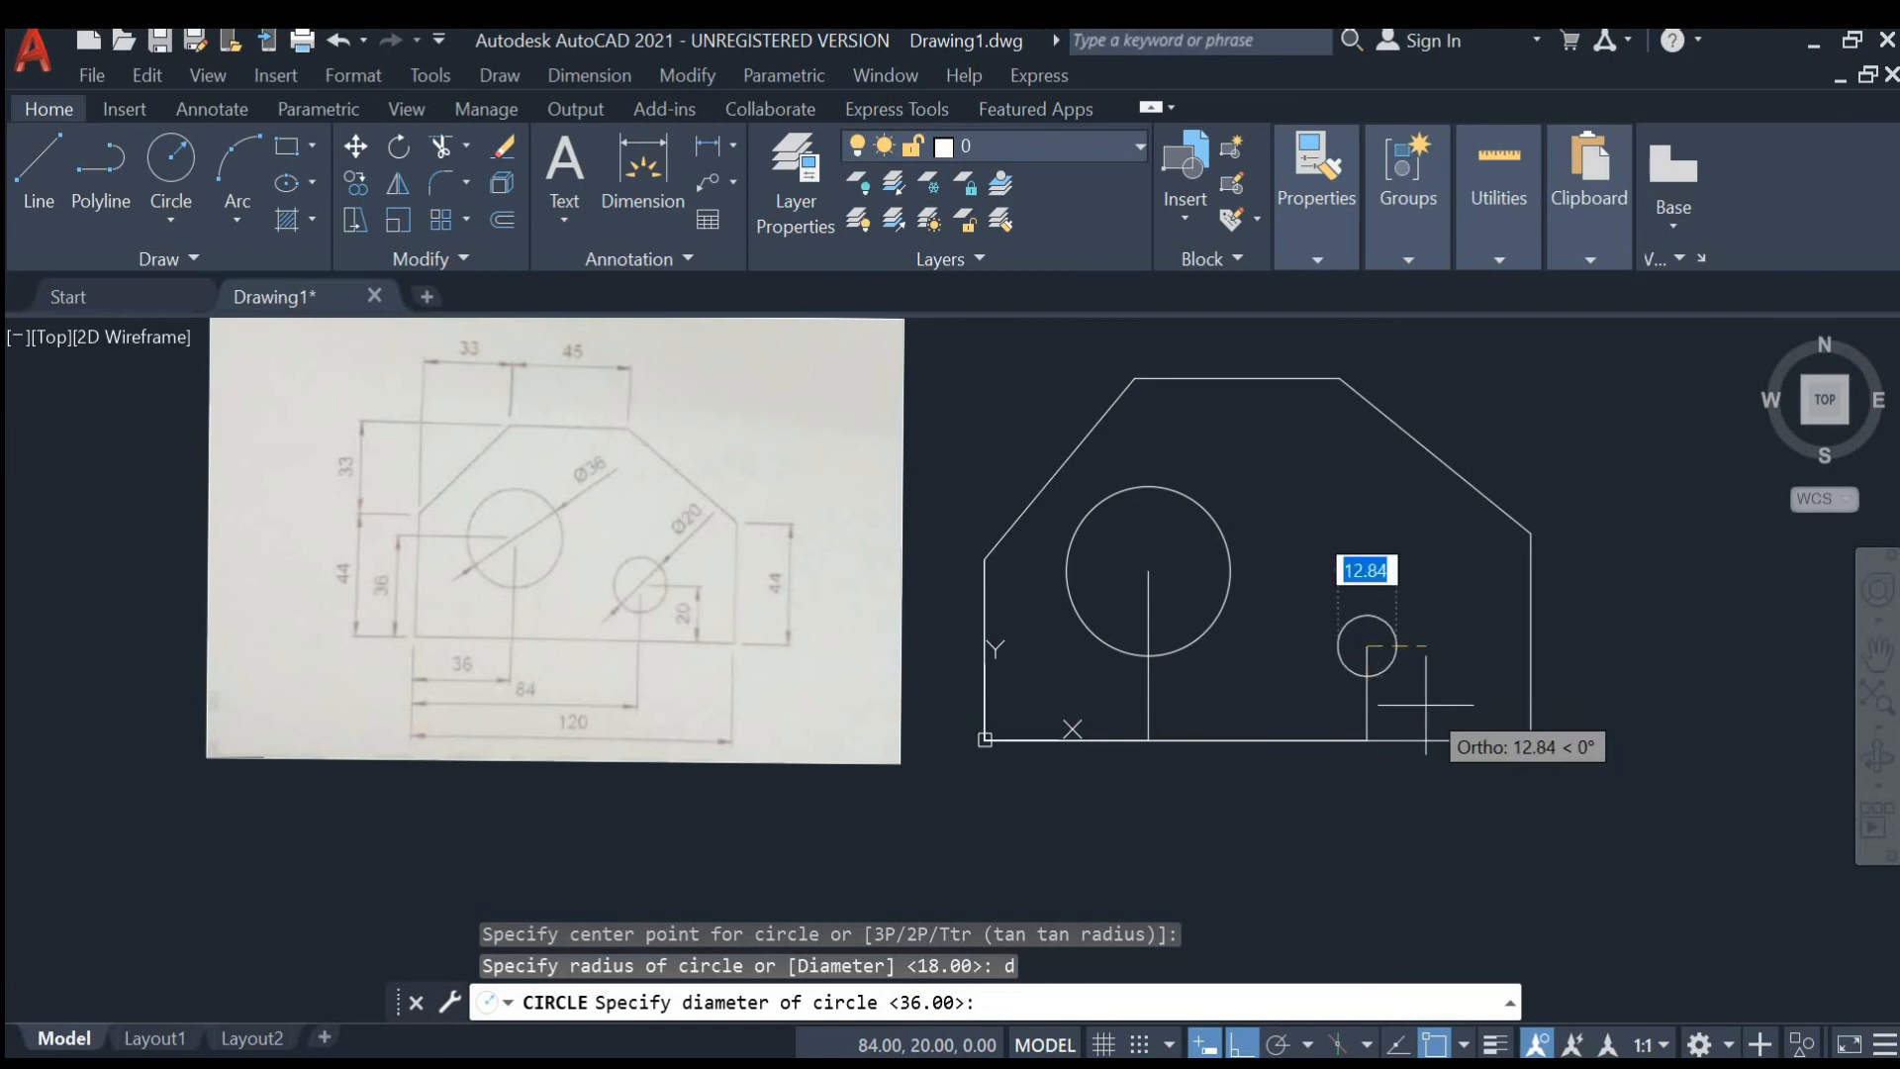
pyautogui.write('20')
pyautogui.press('Return')
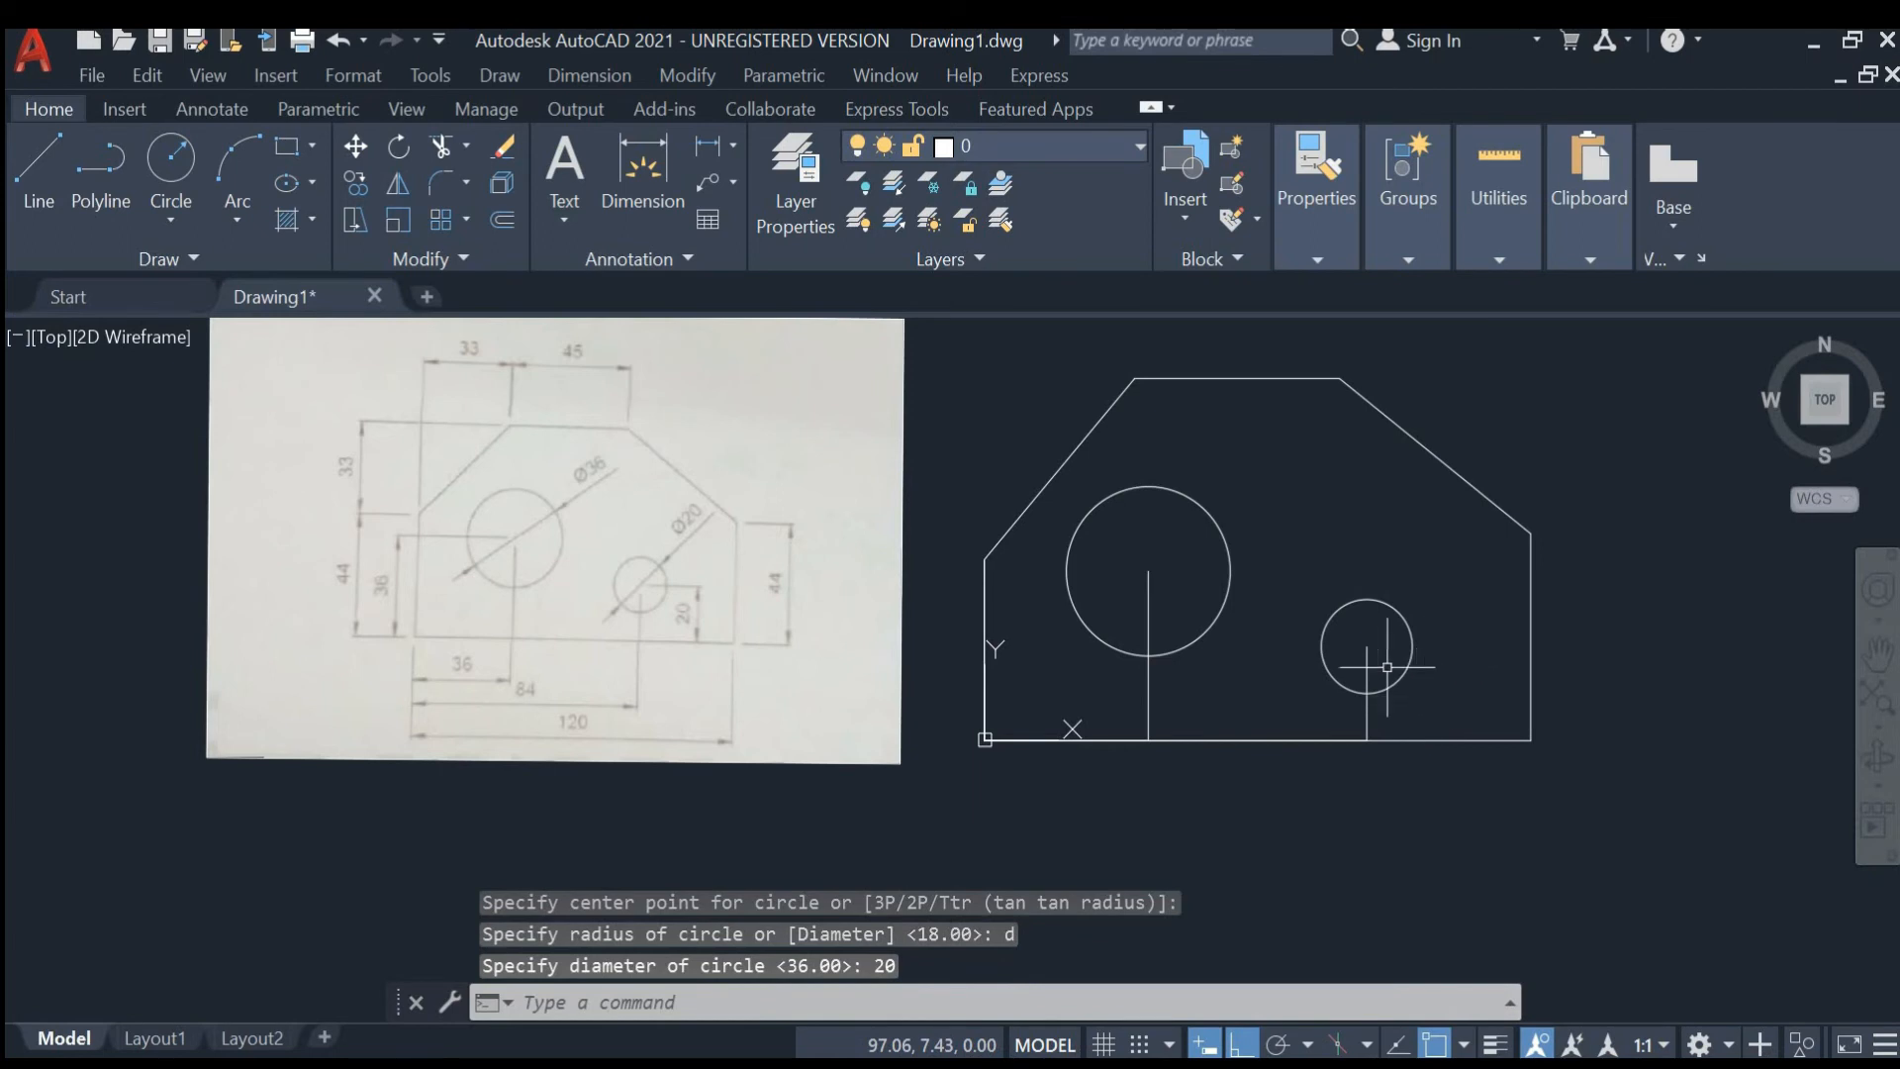
# - Delete the construction lines that locate the two hole centres
pyautogui.click(1367, 693)
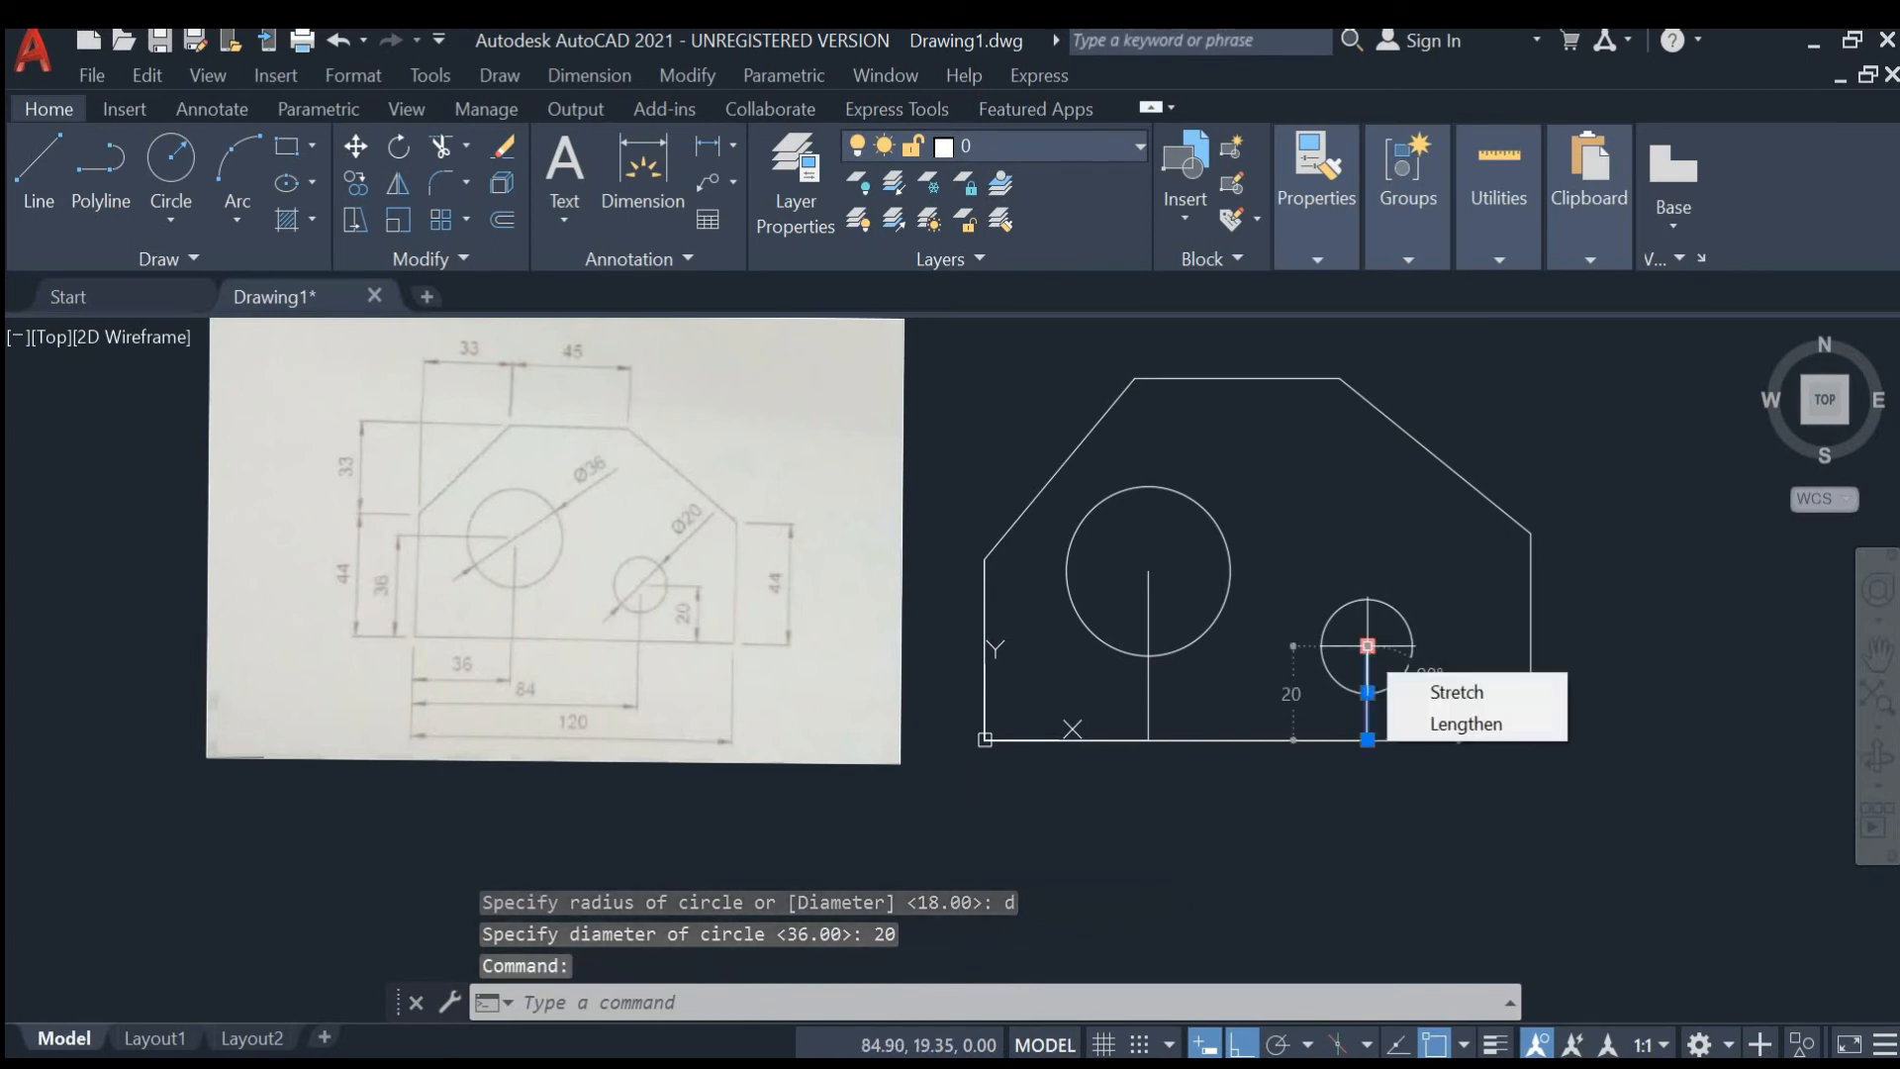
pyautogui.click(1147, 593)
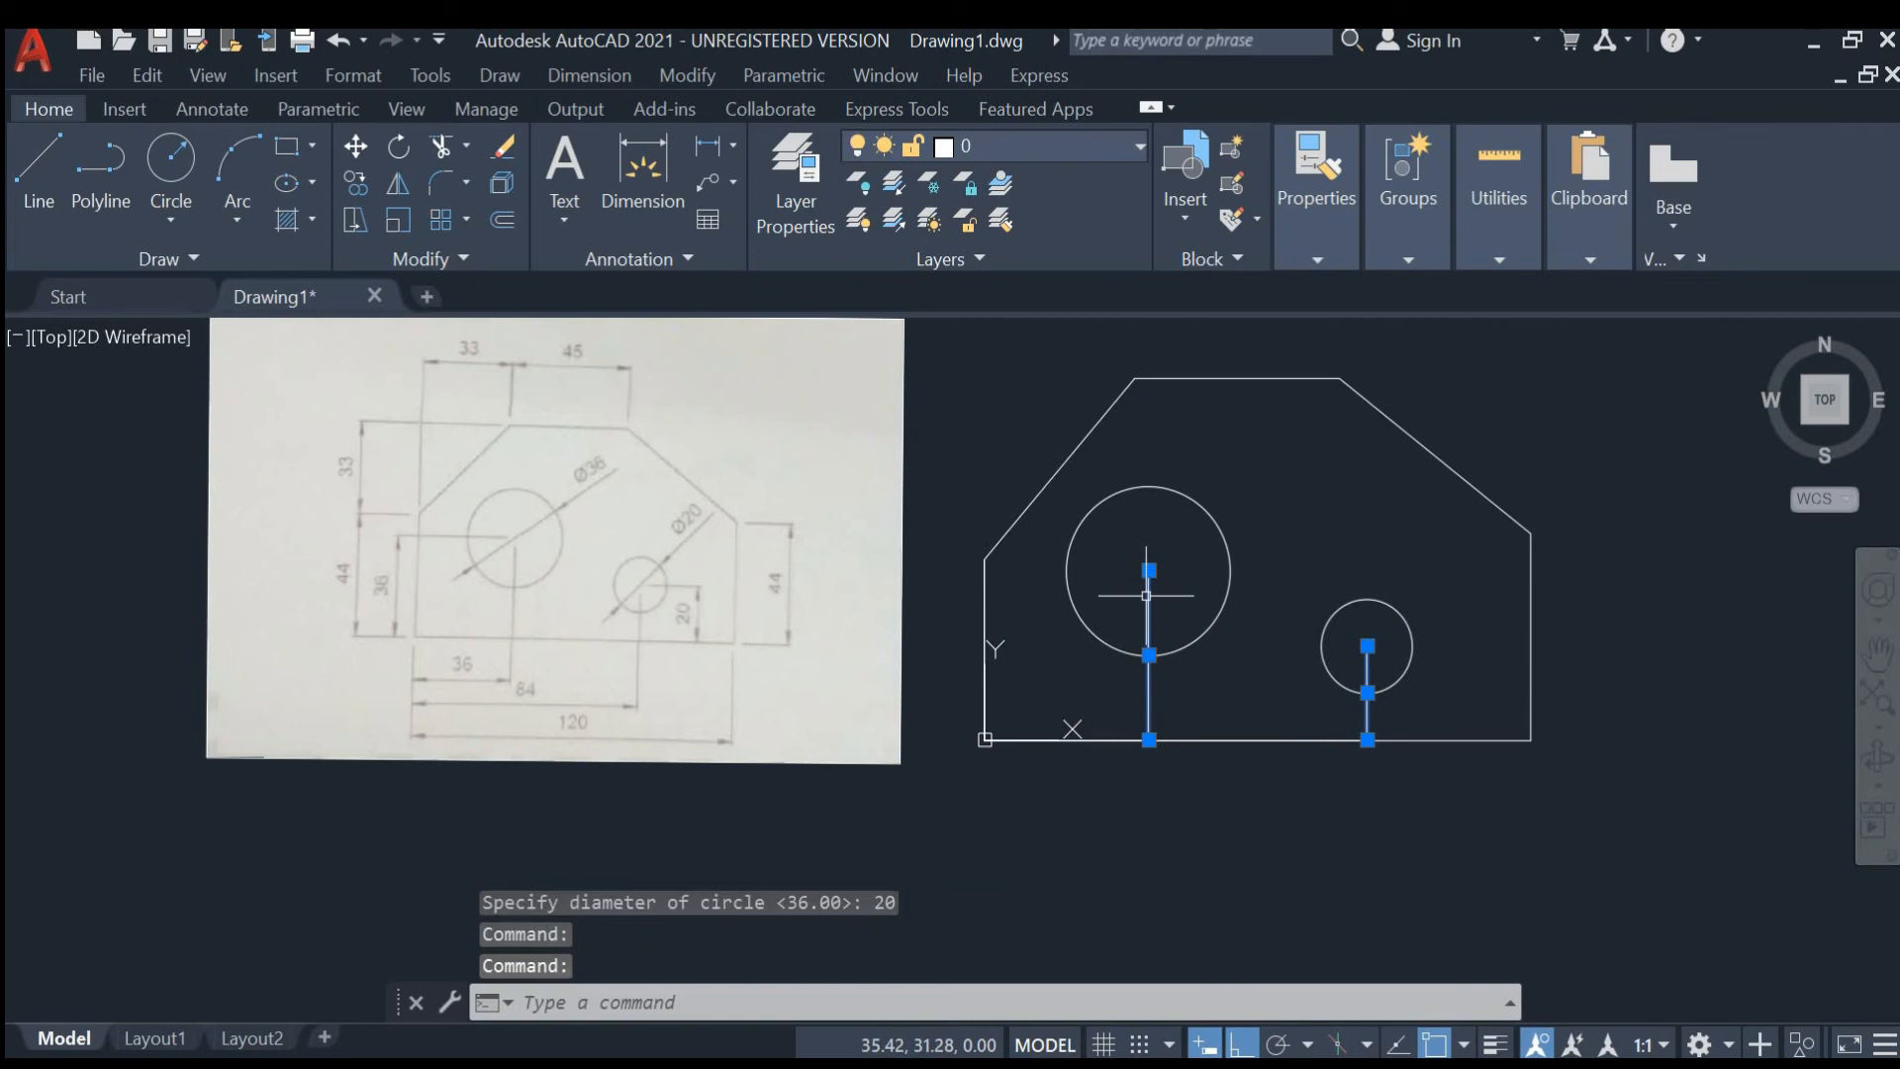
pyautogui.press('Delete')
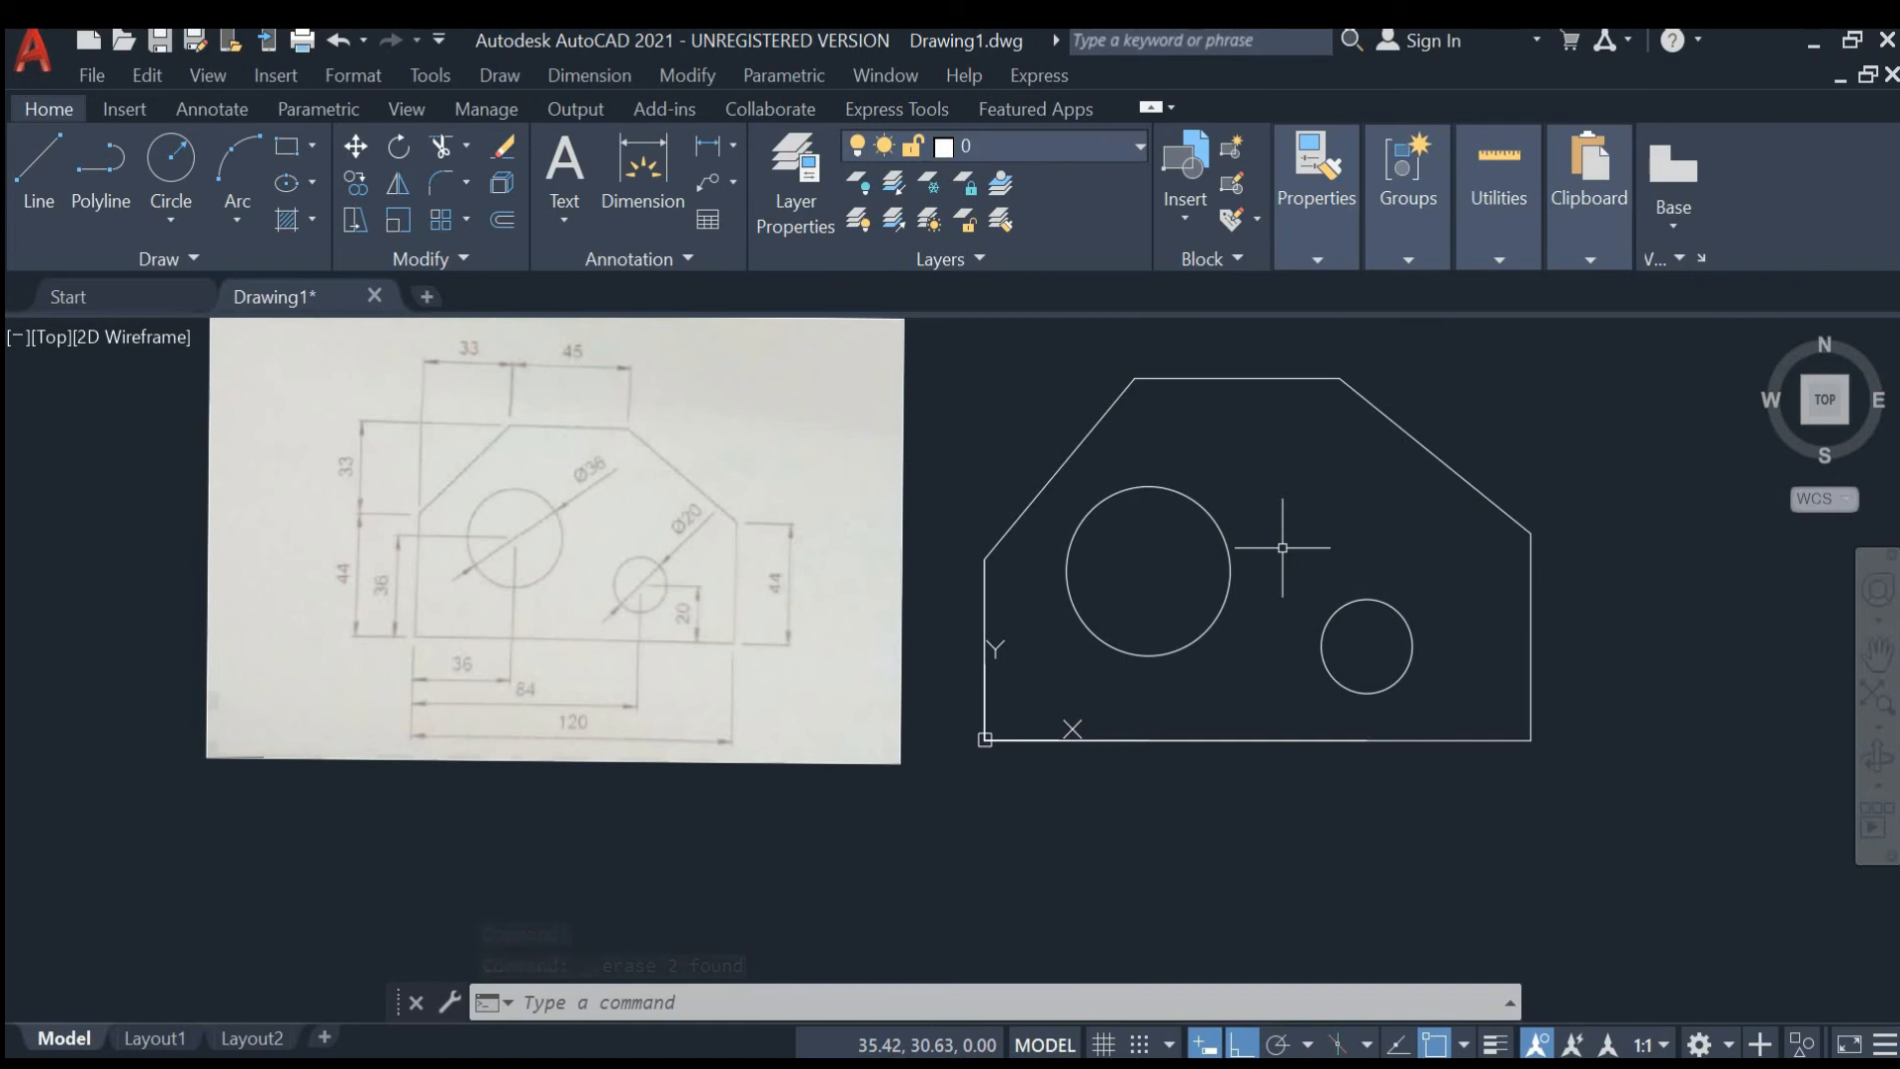
# - Add diameter dimensions to the large and small circles, placing each leader outside the circle to the upper right
pyautogui.click(738, 146)
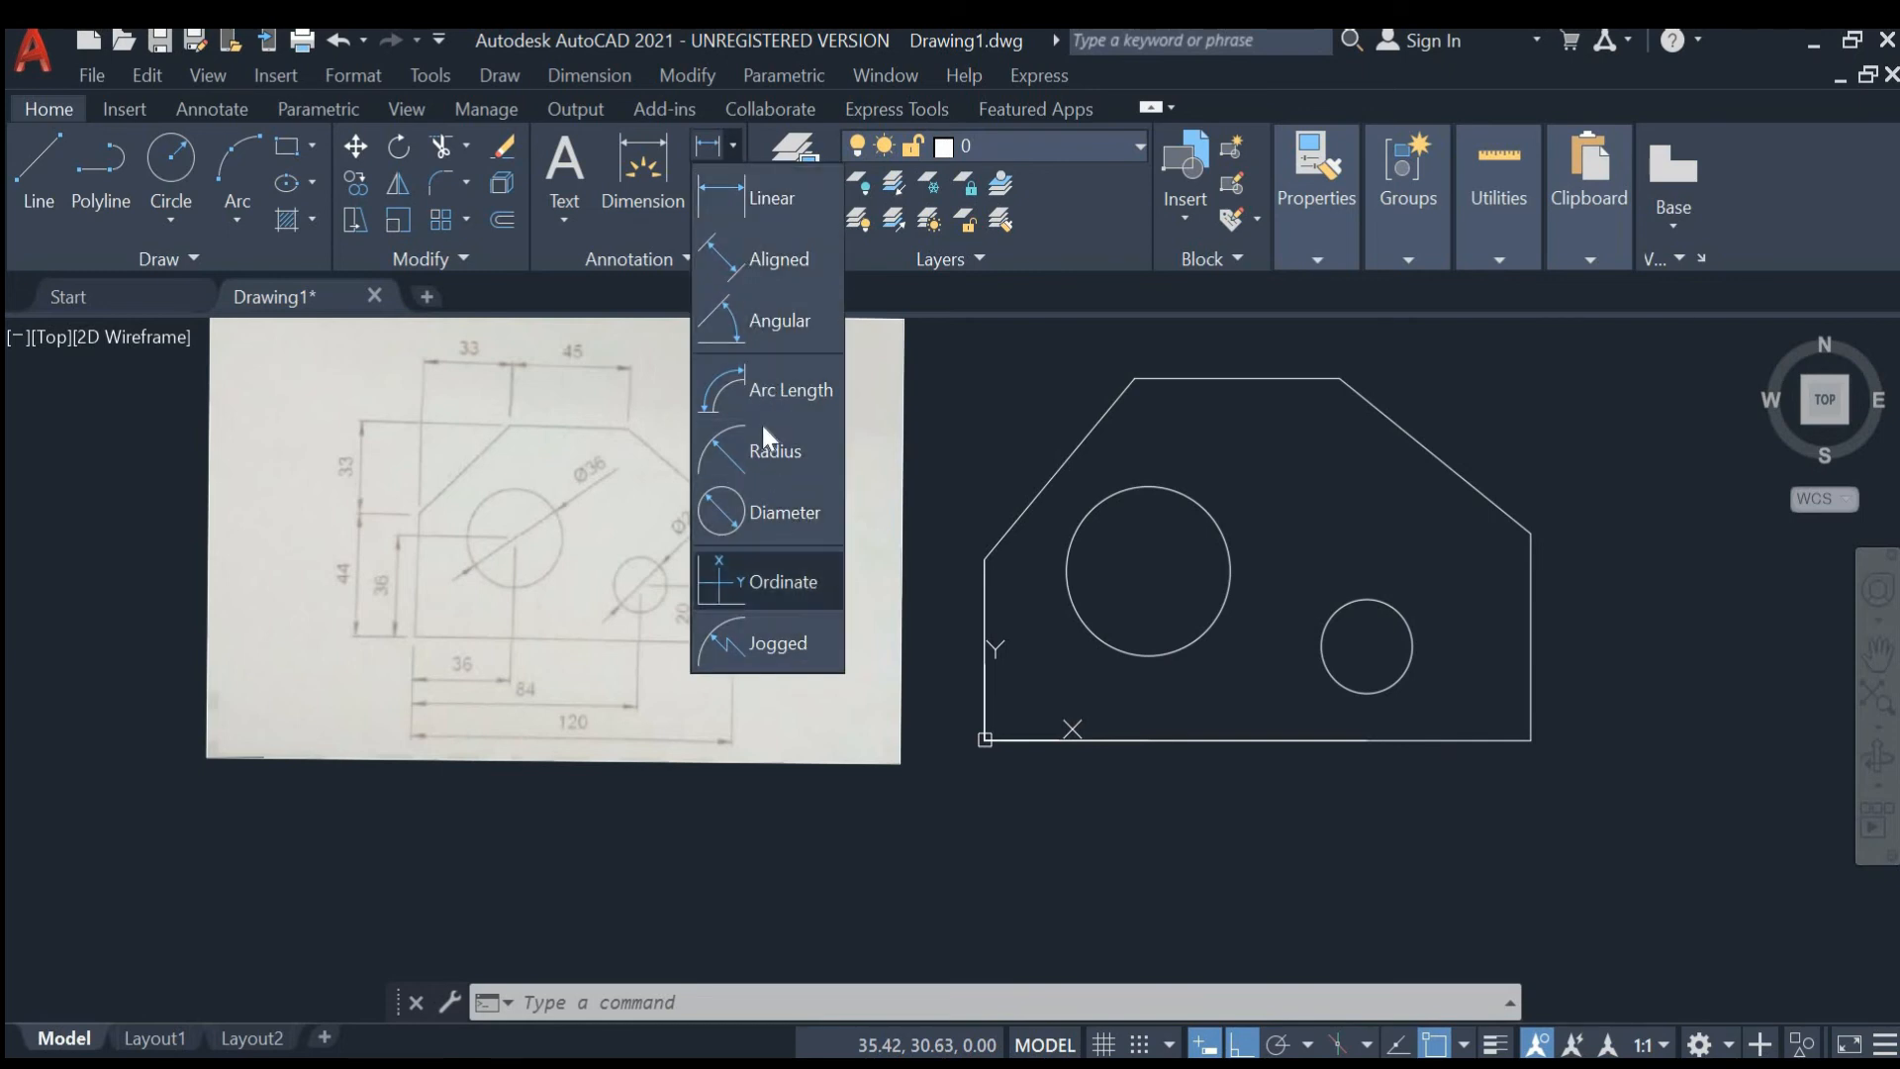
pyautogui.click(804, 512)
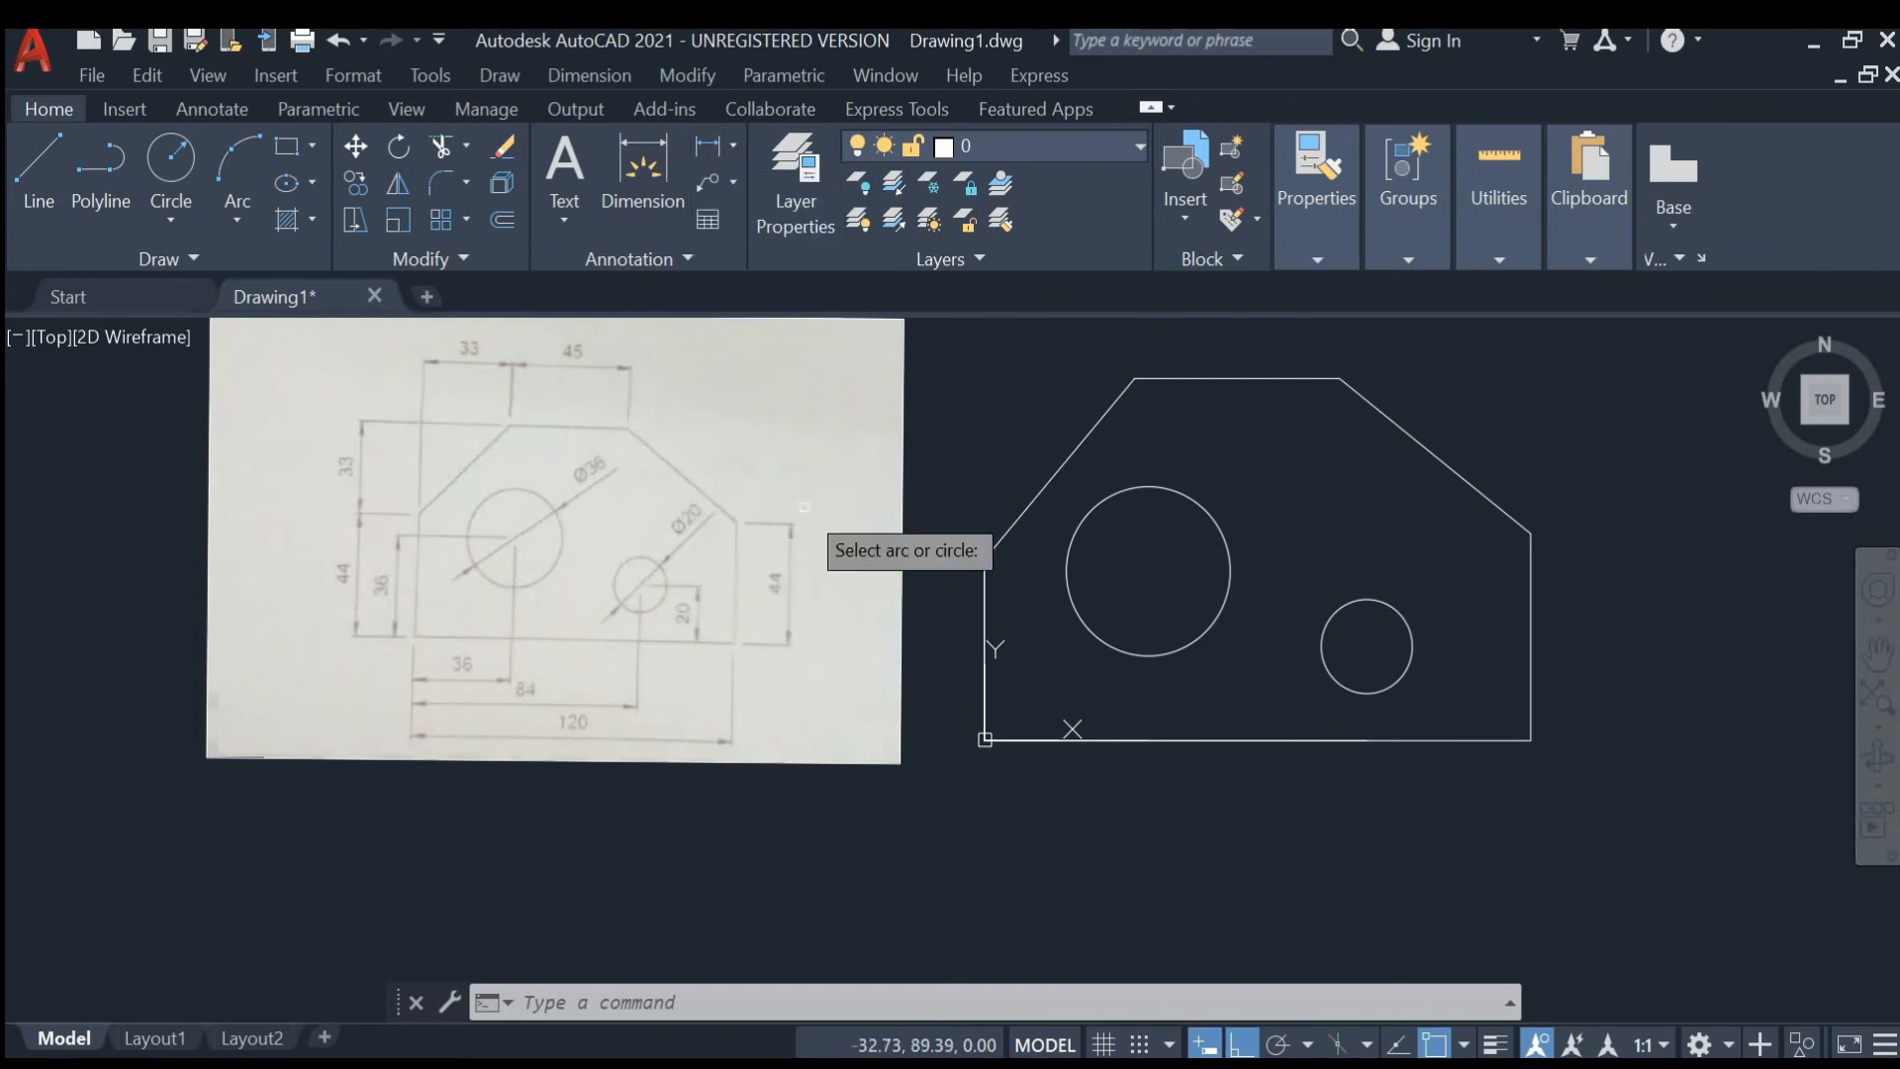
pyautogui.click(1111, 501)
pyautogui.click(1255, 483)
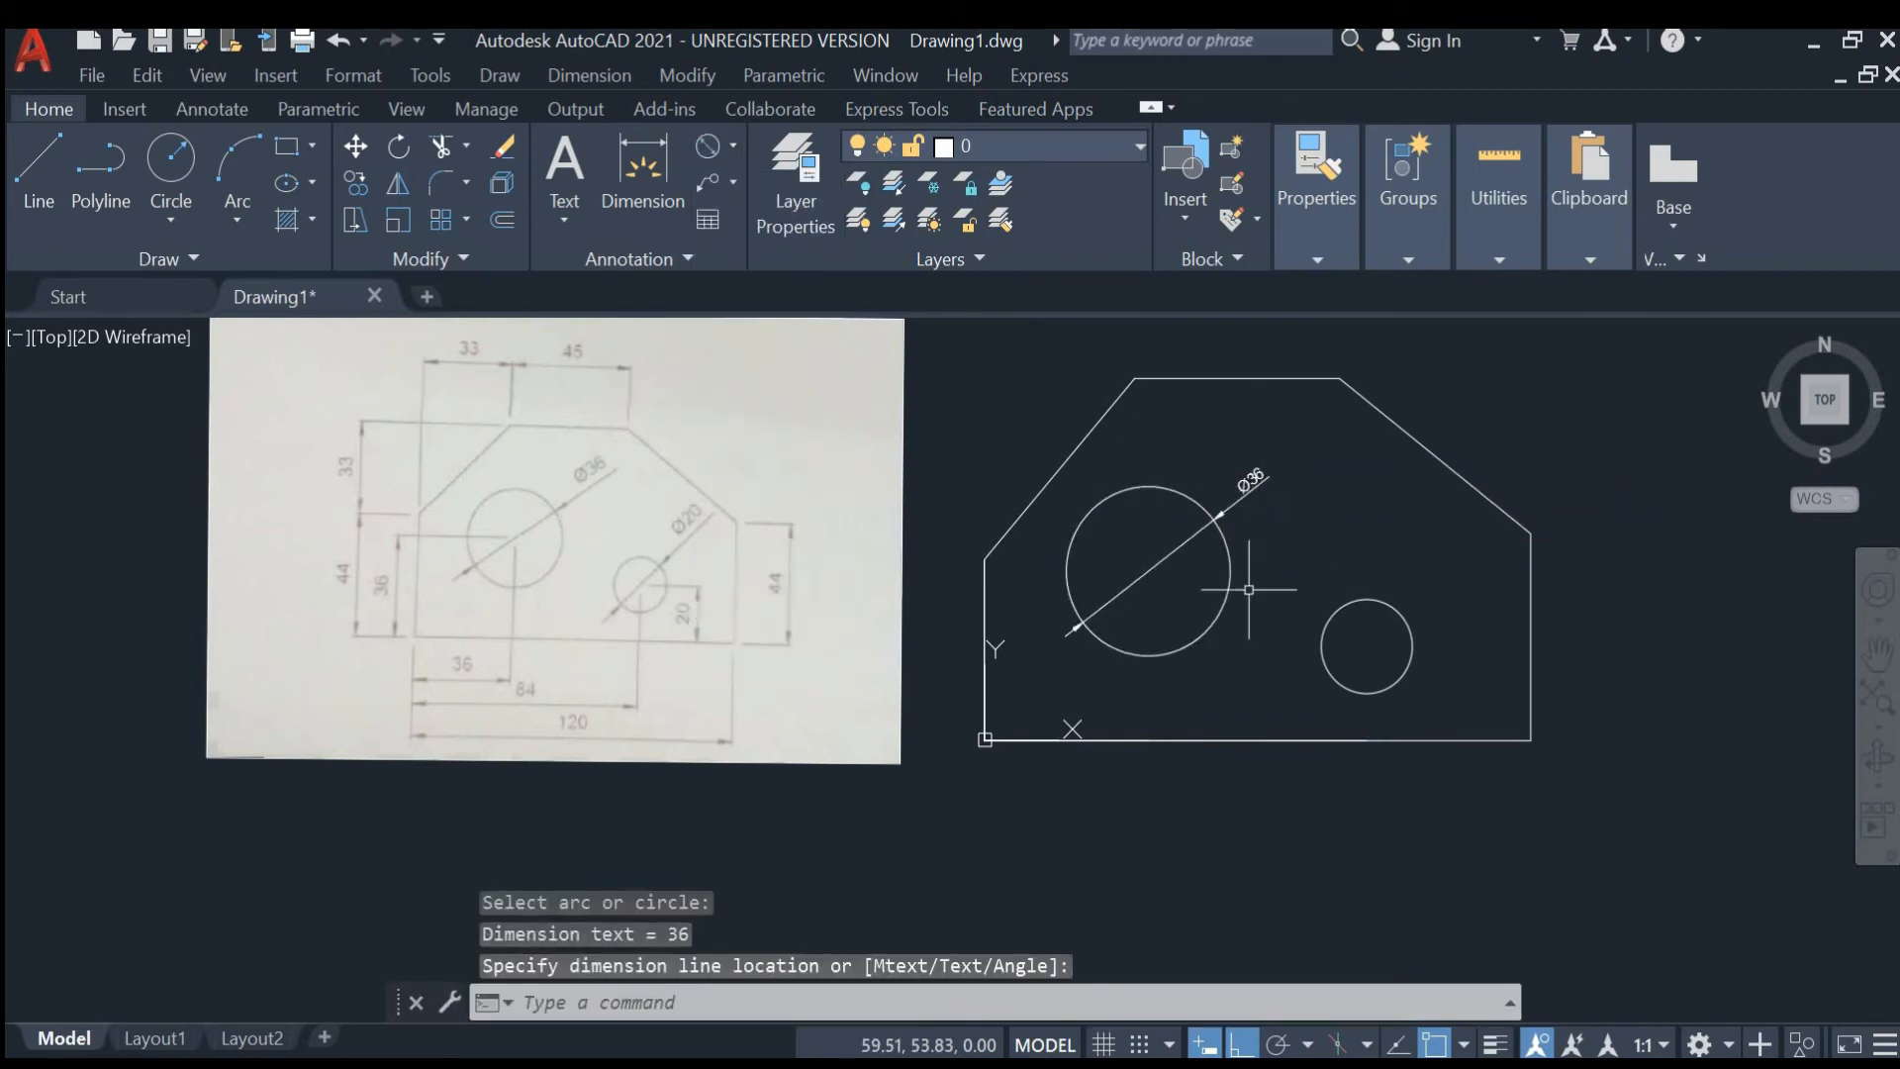
pyautogui.click(706, 151)
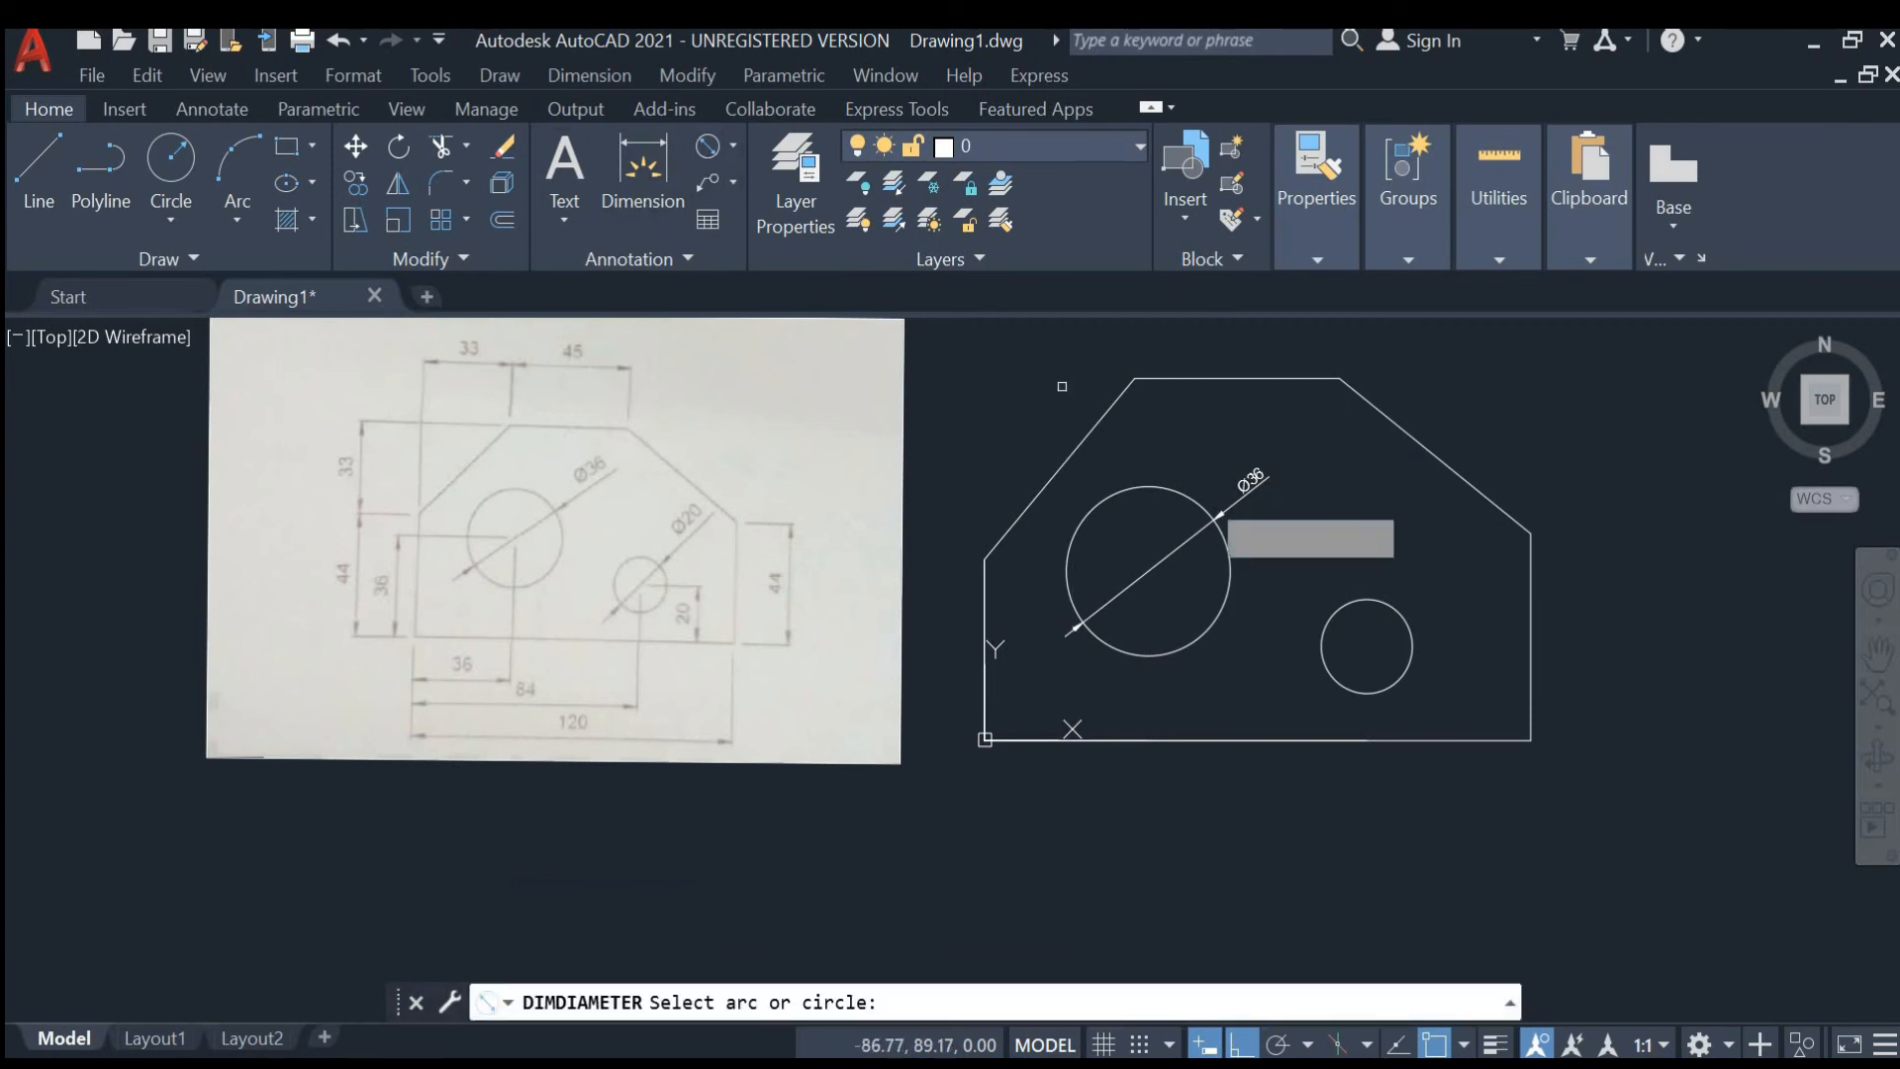
pyautogui.click(1365, 593)
pyautogui.click(1453, 547)
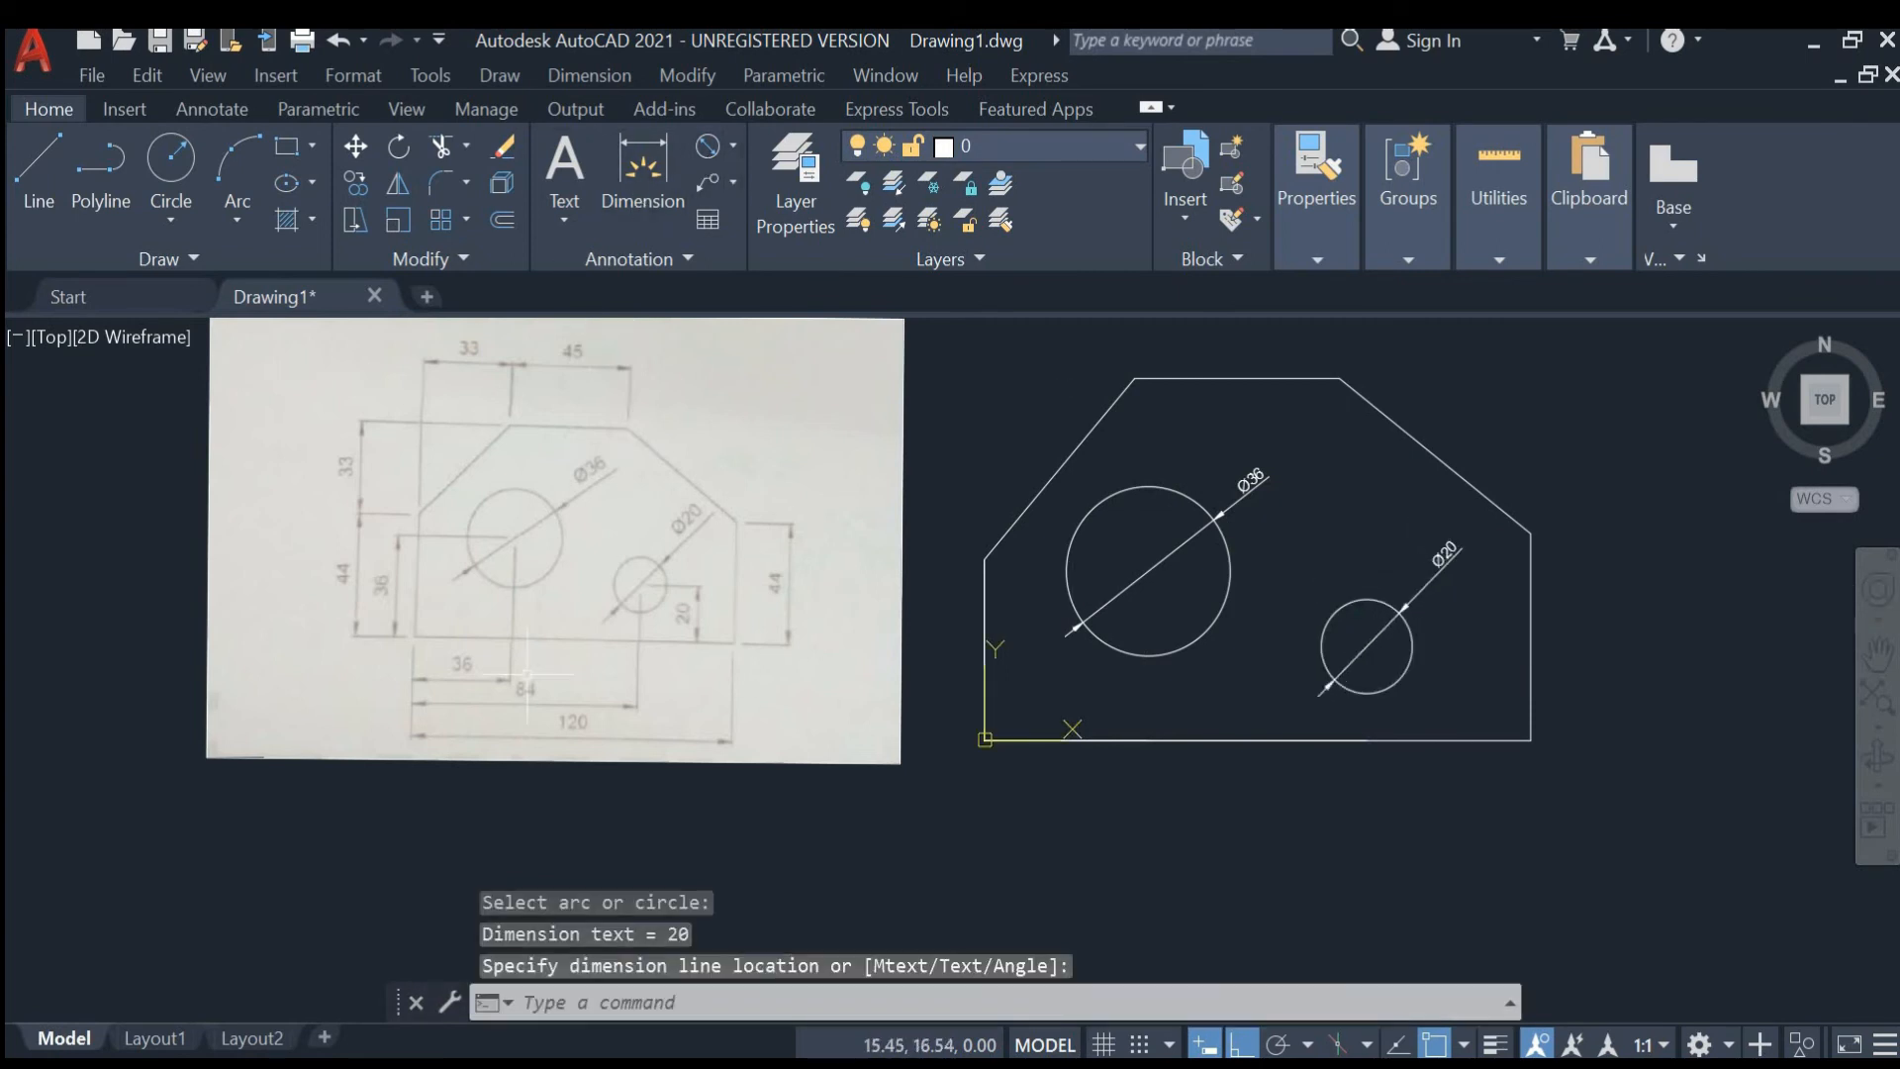
# - Add a linear dimension for the plate's bottom edge, placed below the plate
pyautogui.click(733, 147)
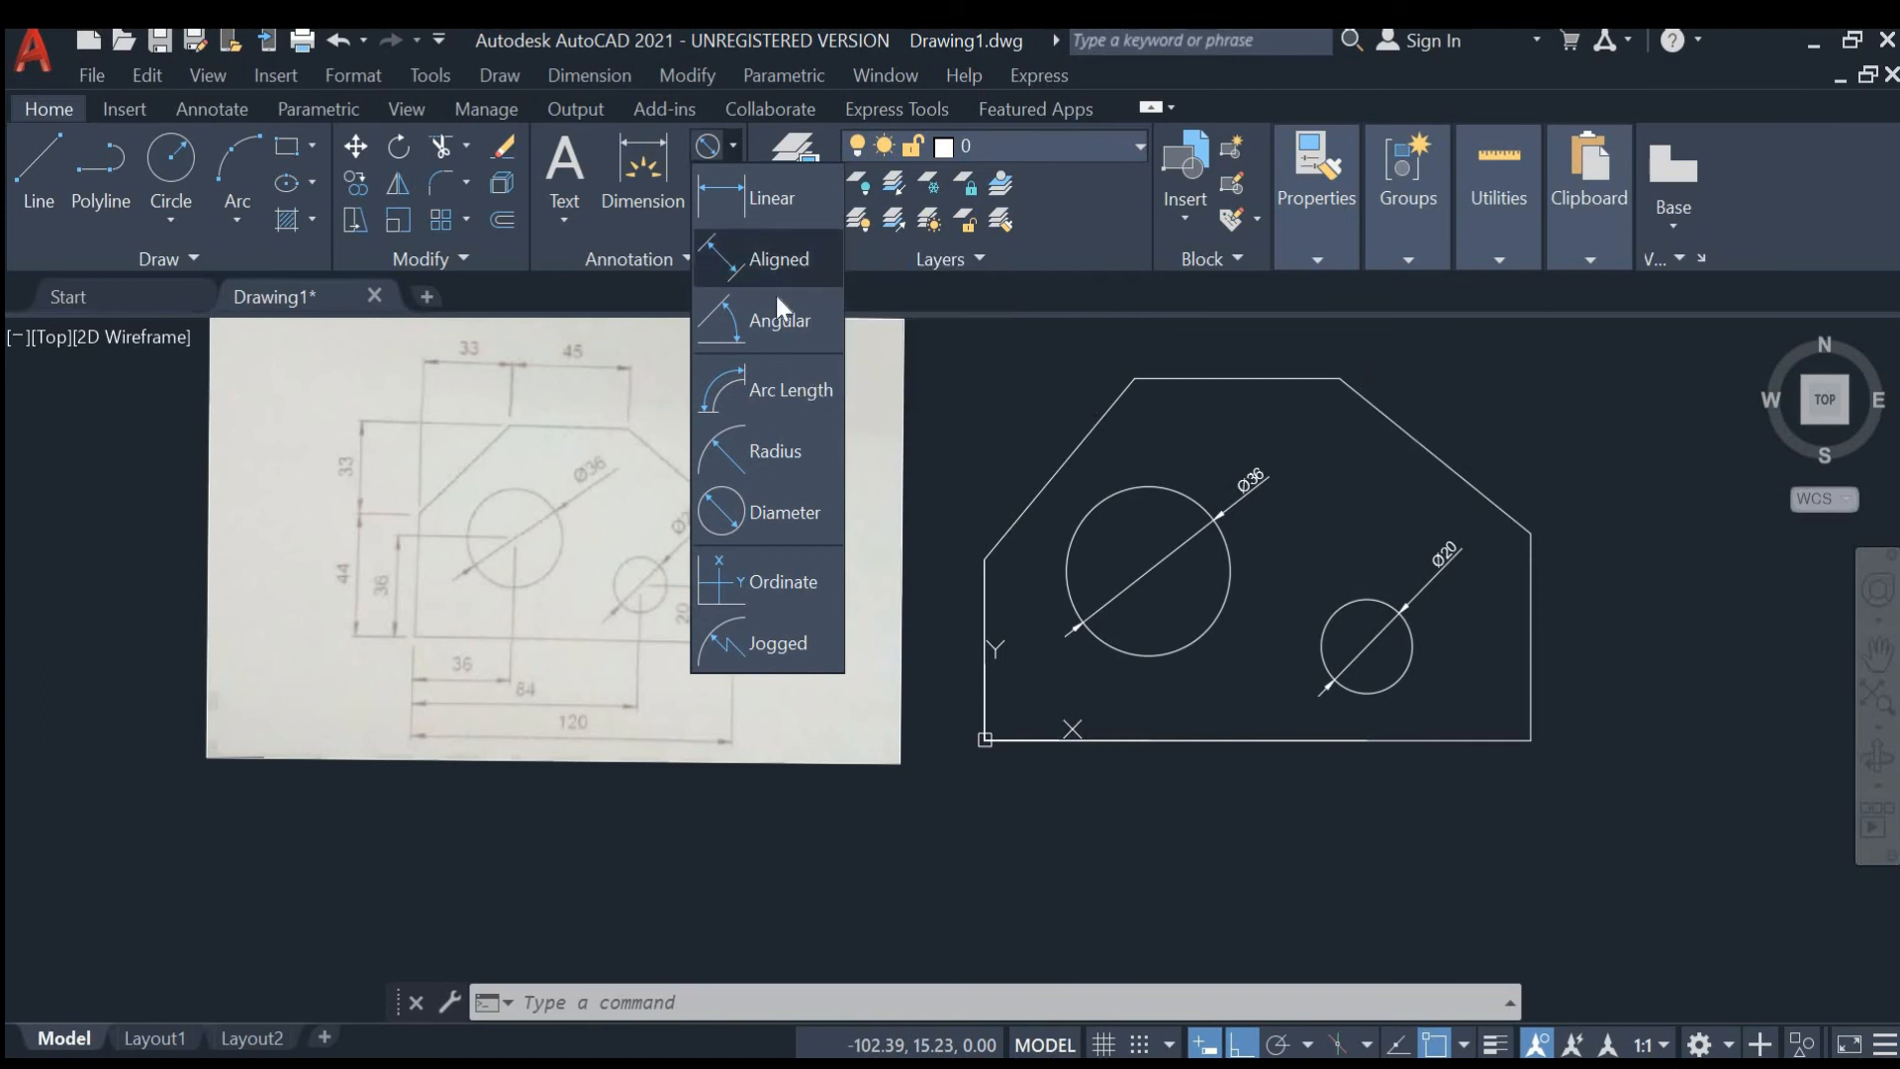
pyautogui.click(770, 198)
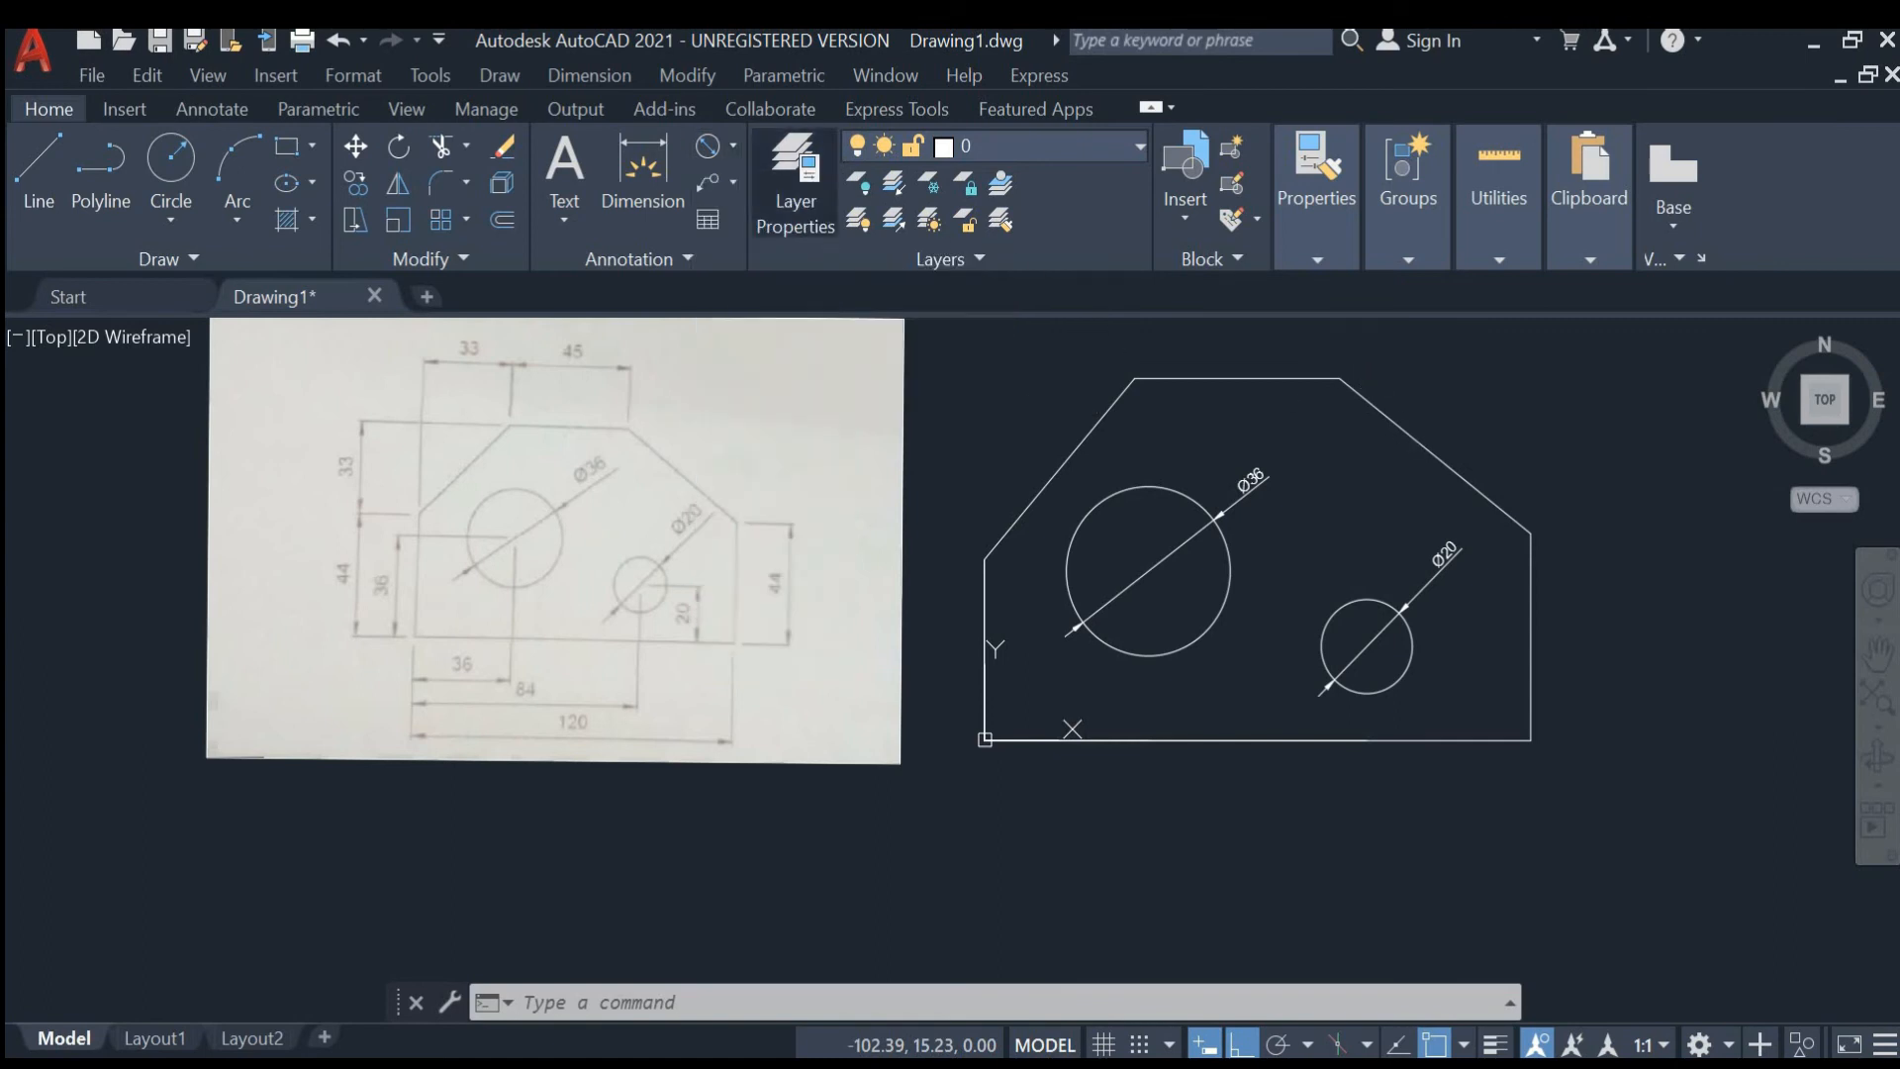
pyautogui.click(984, 740)
pyautogui.click(1531, 739)
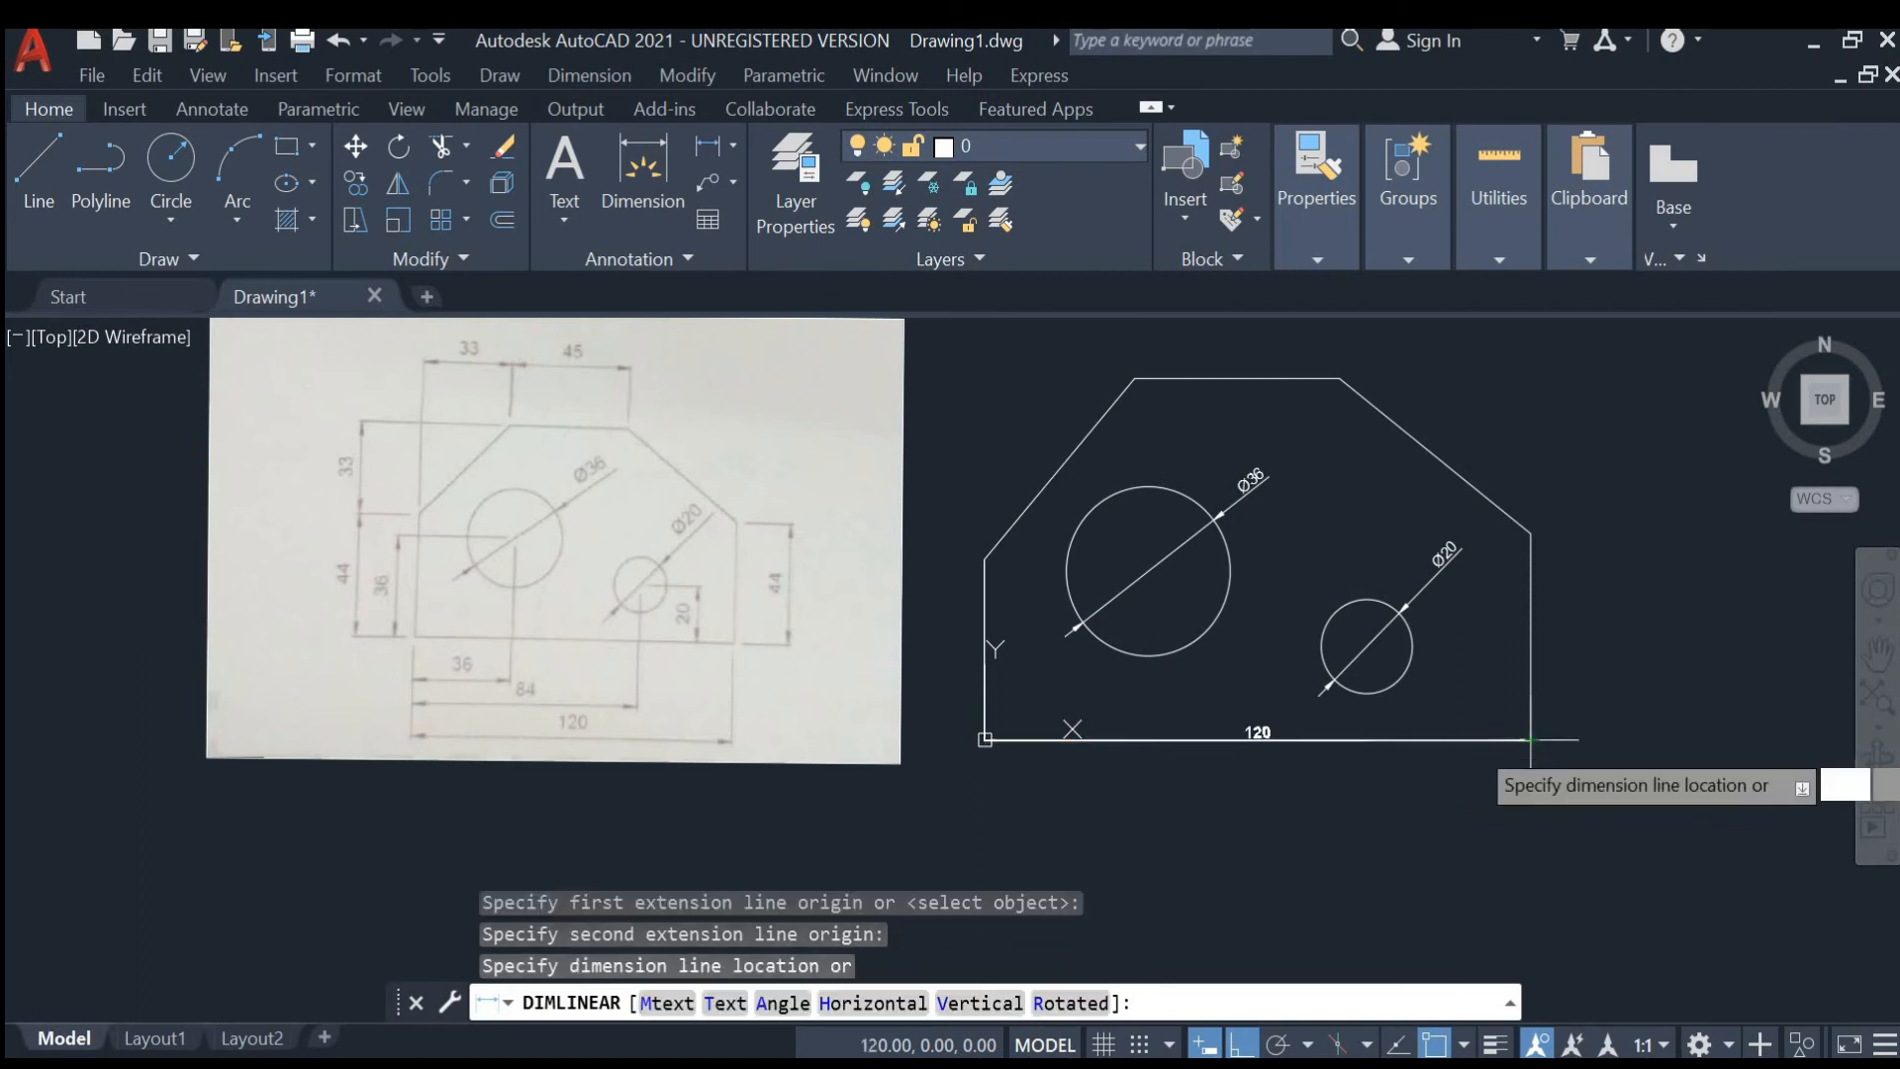
pyautogui.click(1312, 808)
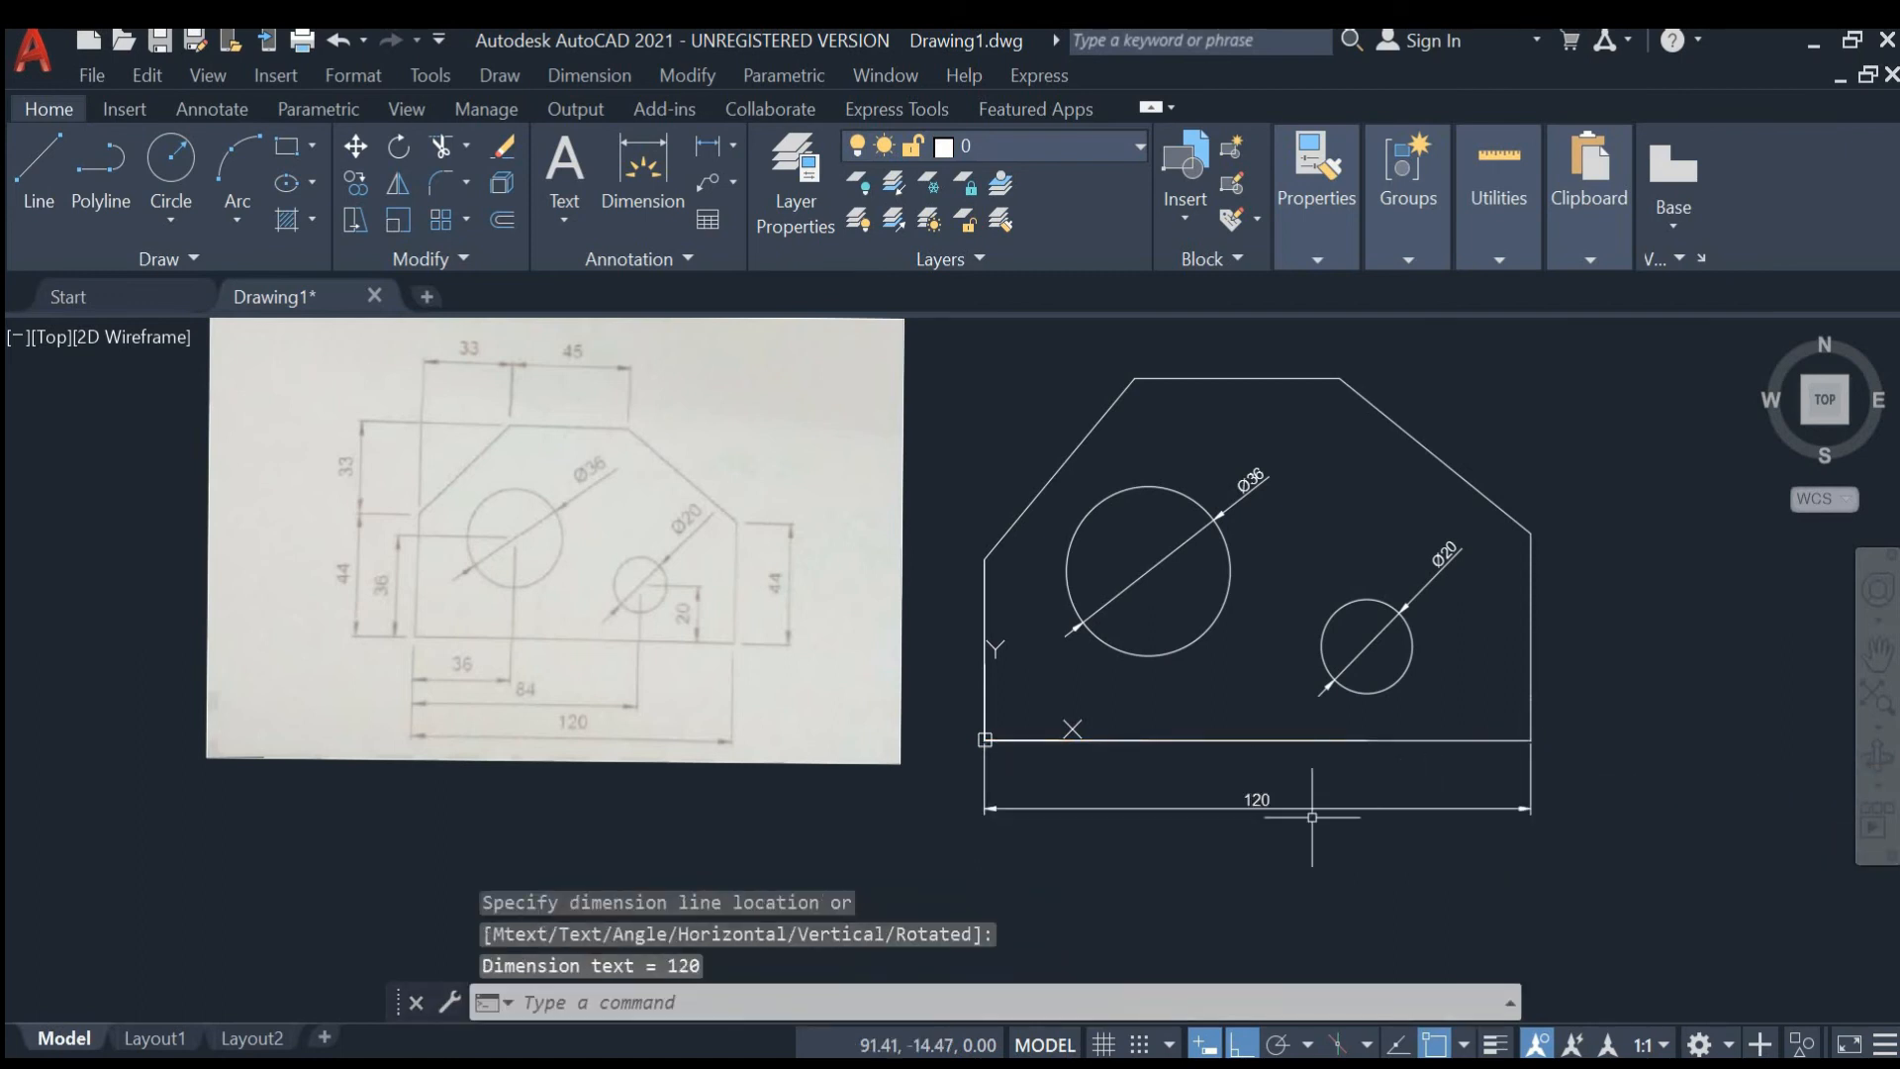
# - Add a linear dimension for the plate's left vertical edge, placed to its left
pyautogui.click(697, 144)
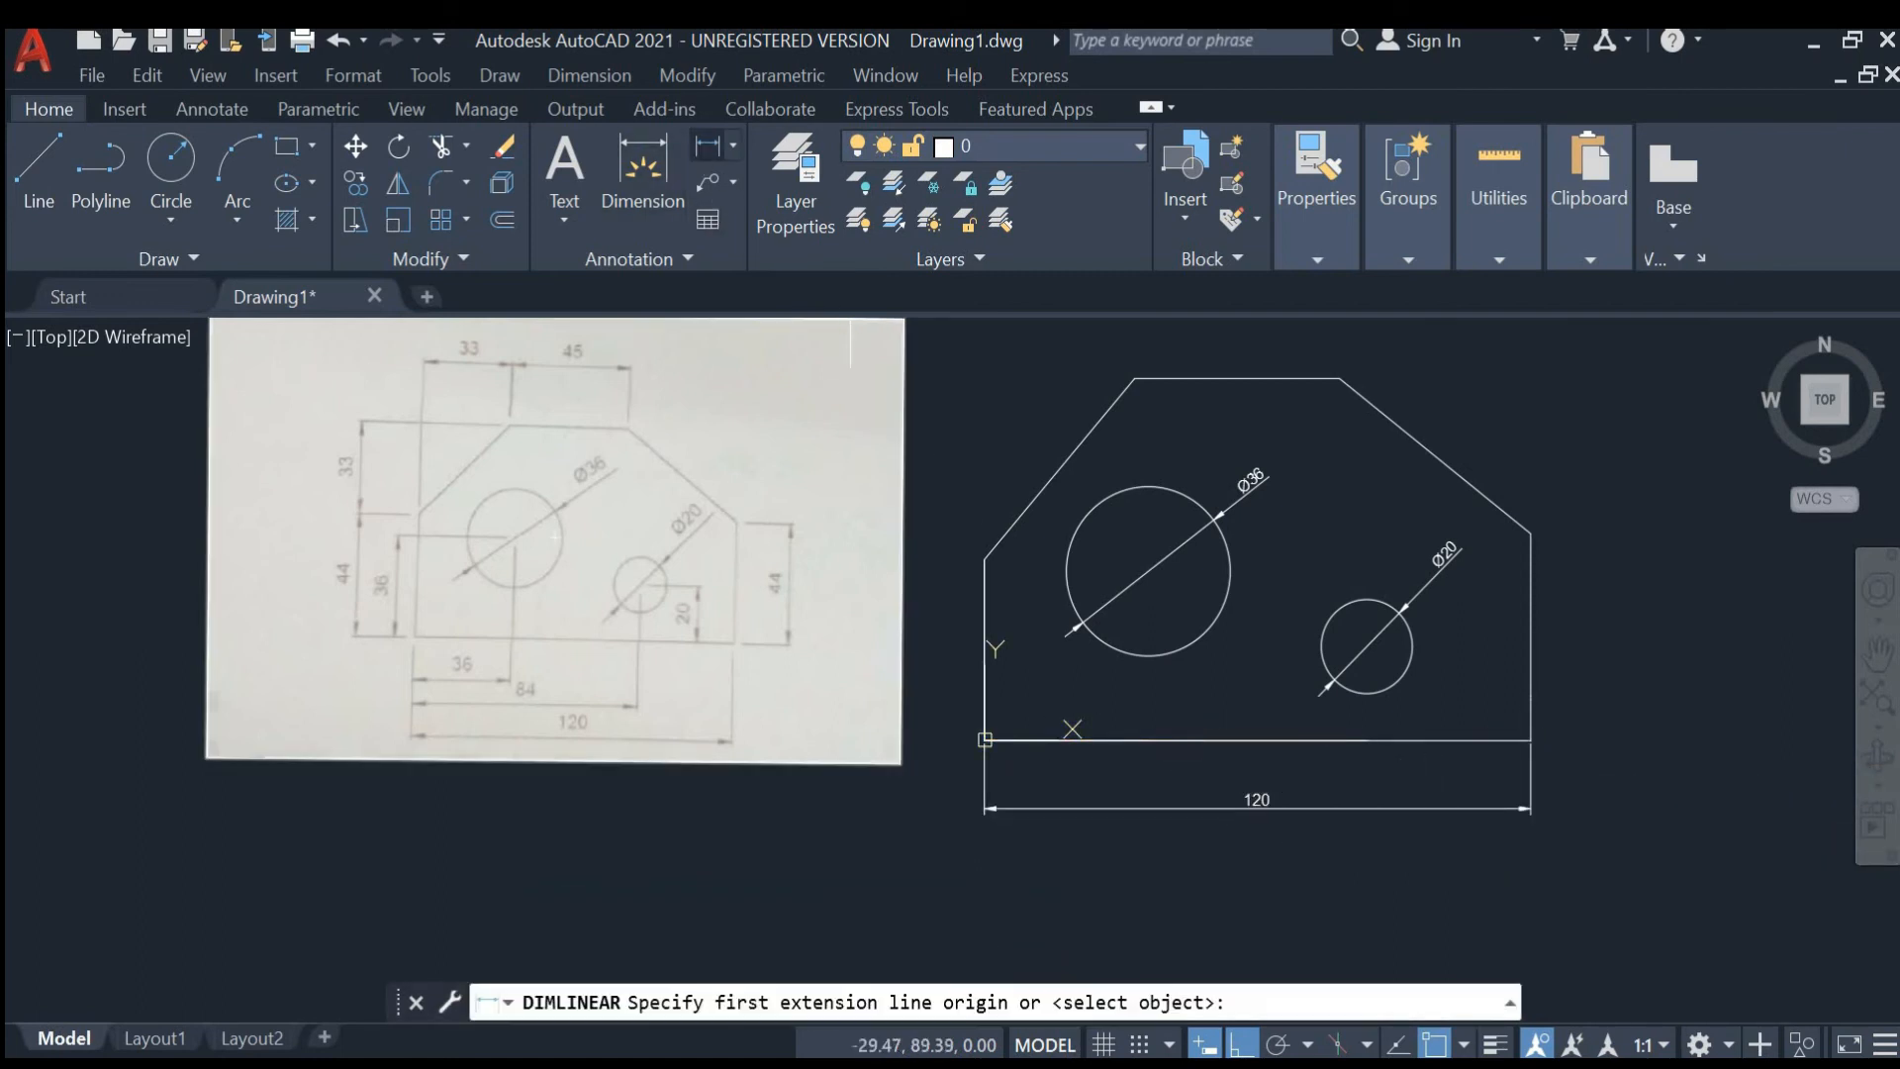
pyautogui.click(984, 560)
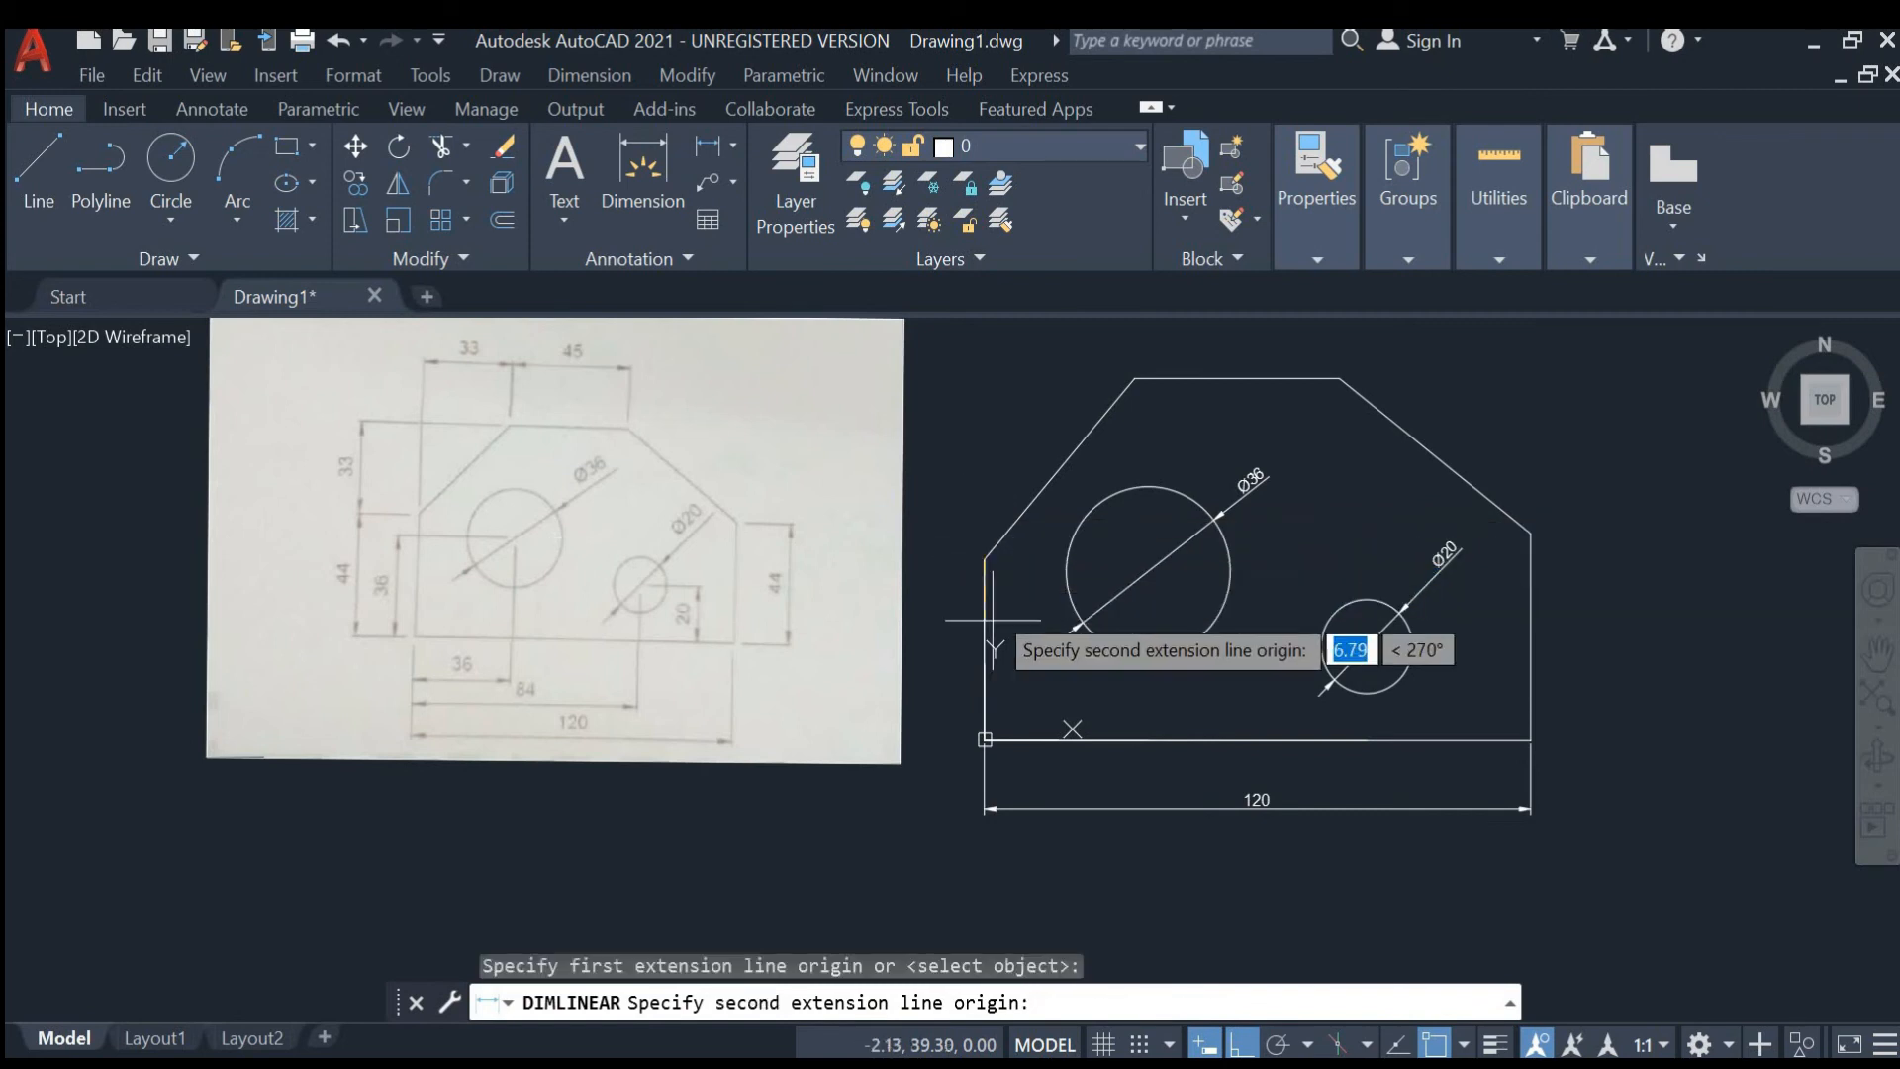
pyautogui.click(985, 740)
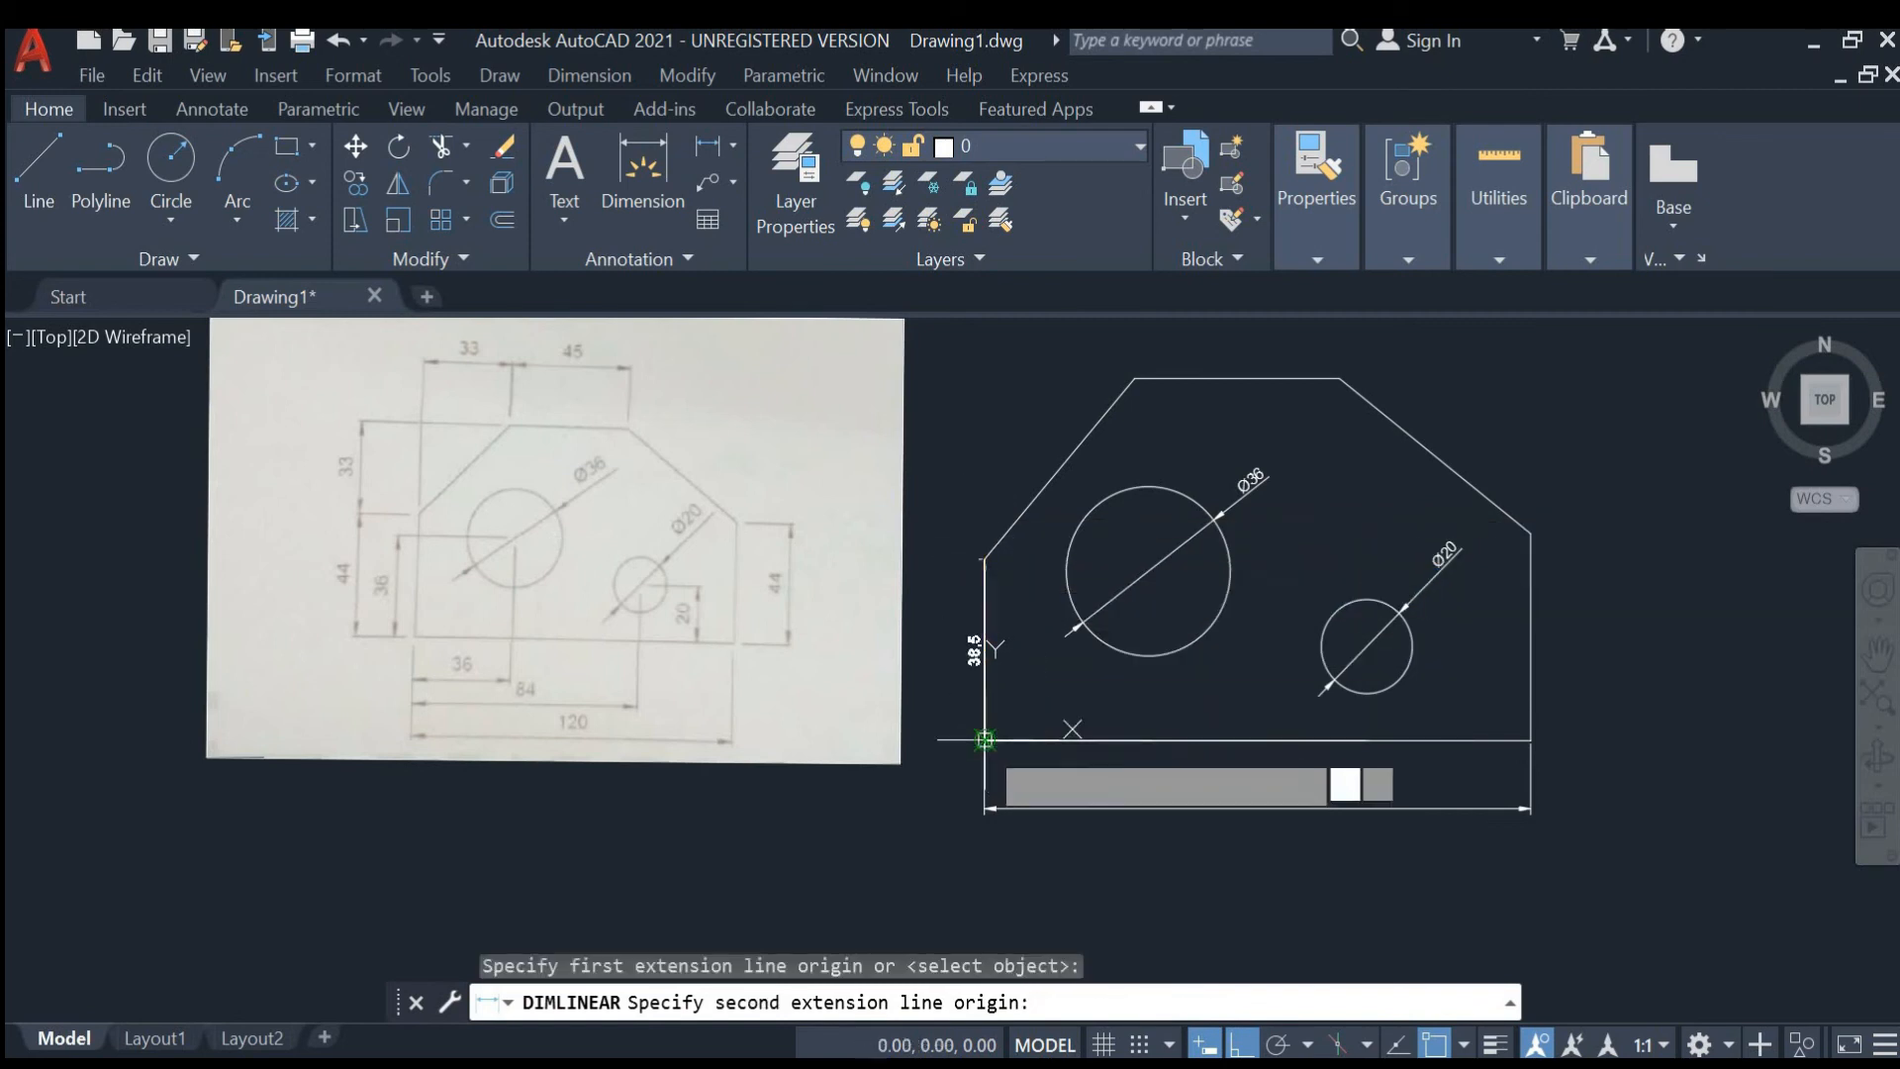
pyautogui.click(934, 713)
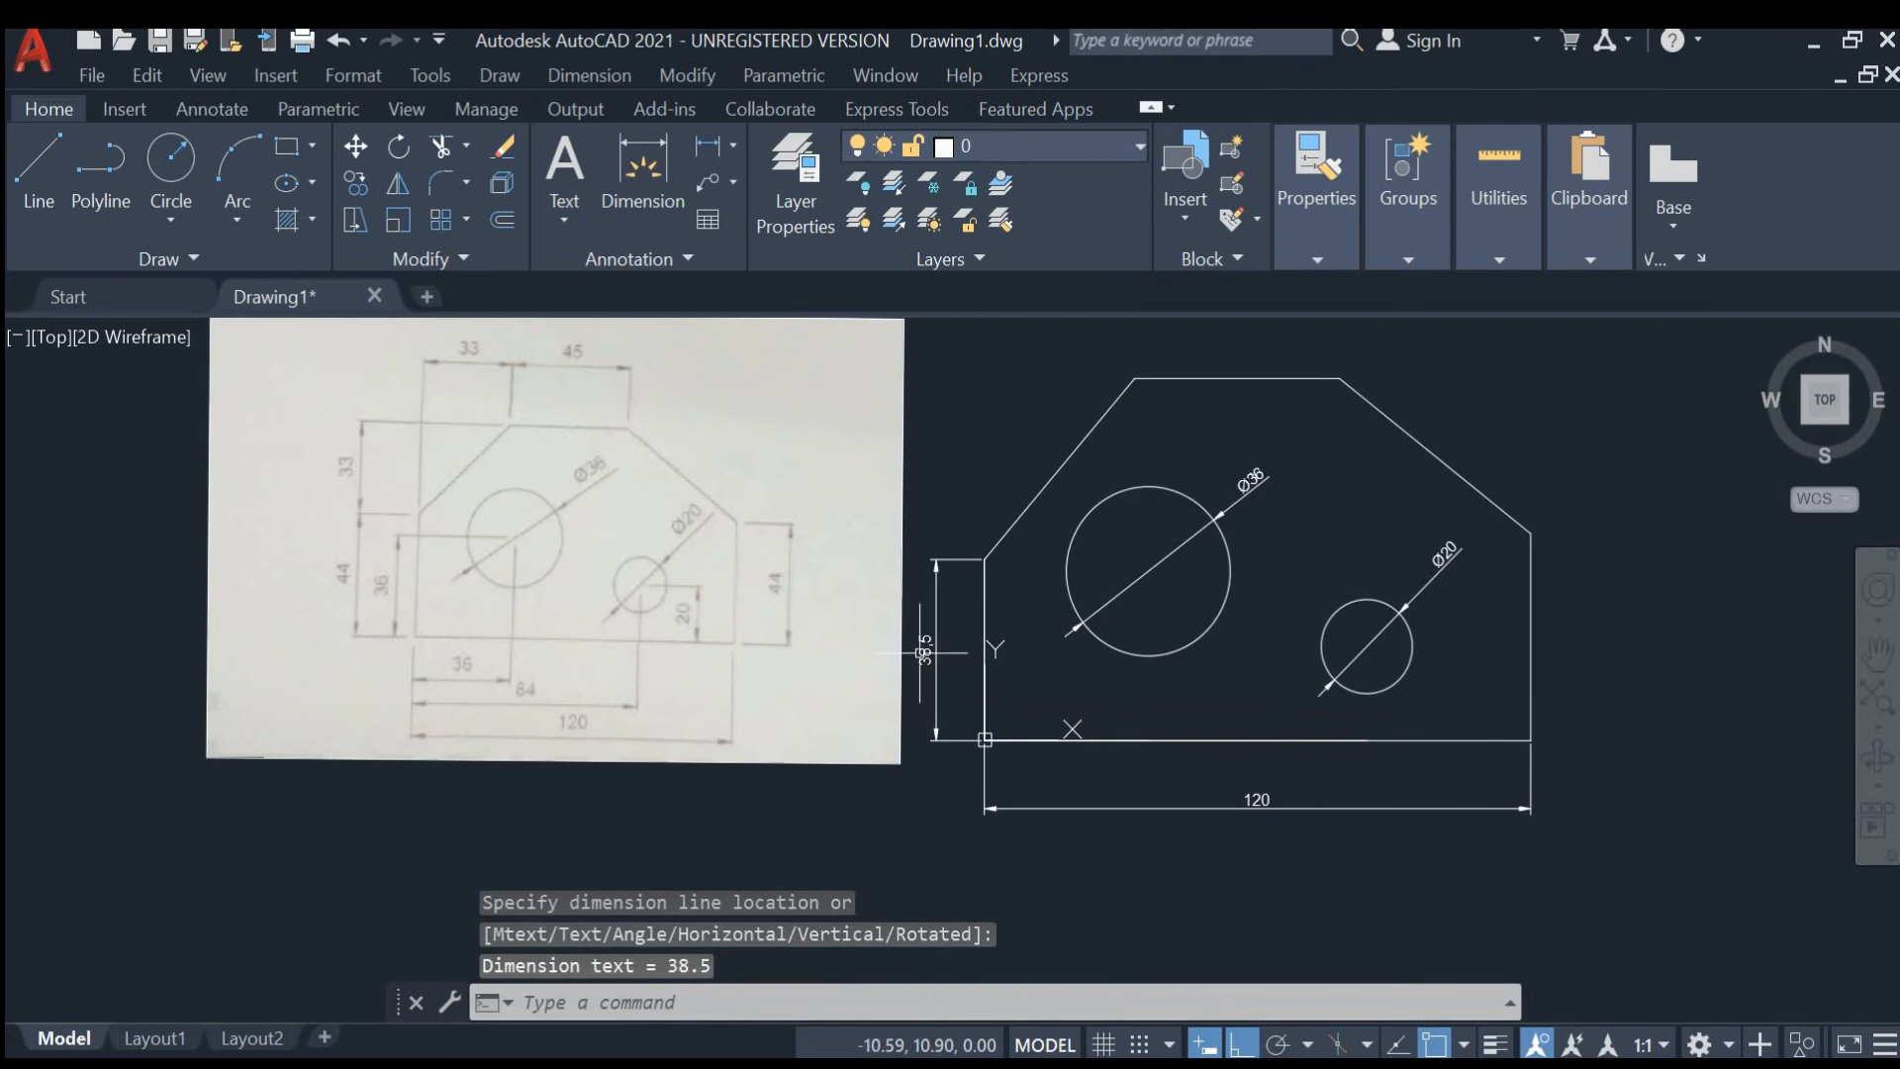
# - Add a linear dimension for the plate's top horizontal edge, placed above it
pyautogui.scroll(5, 920, 651)
pyautogui.scroll(-5, 936, 613)
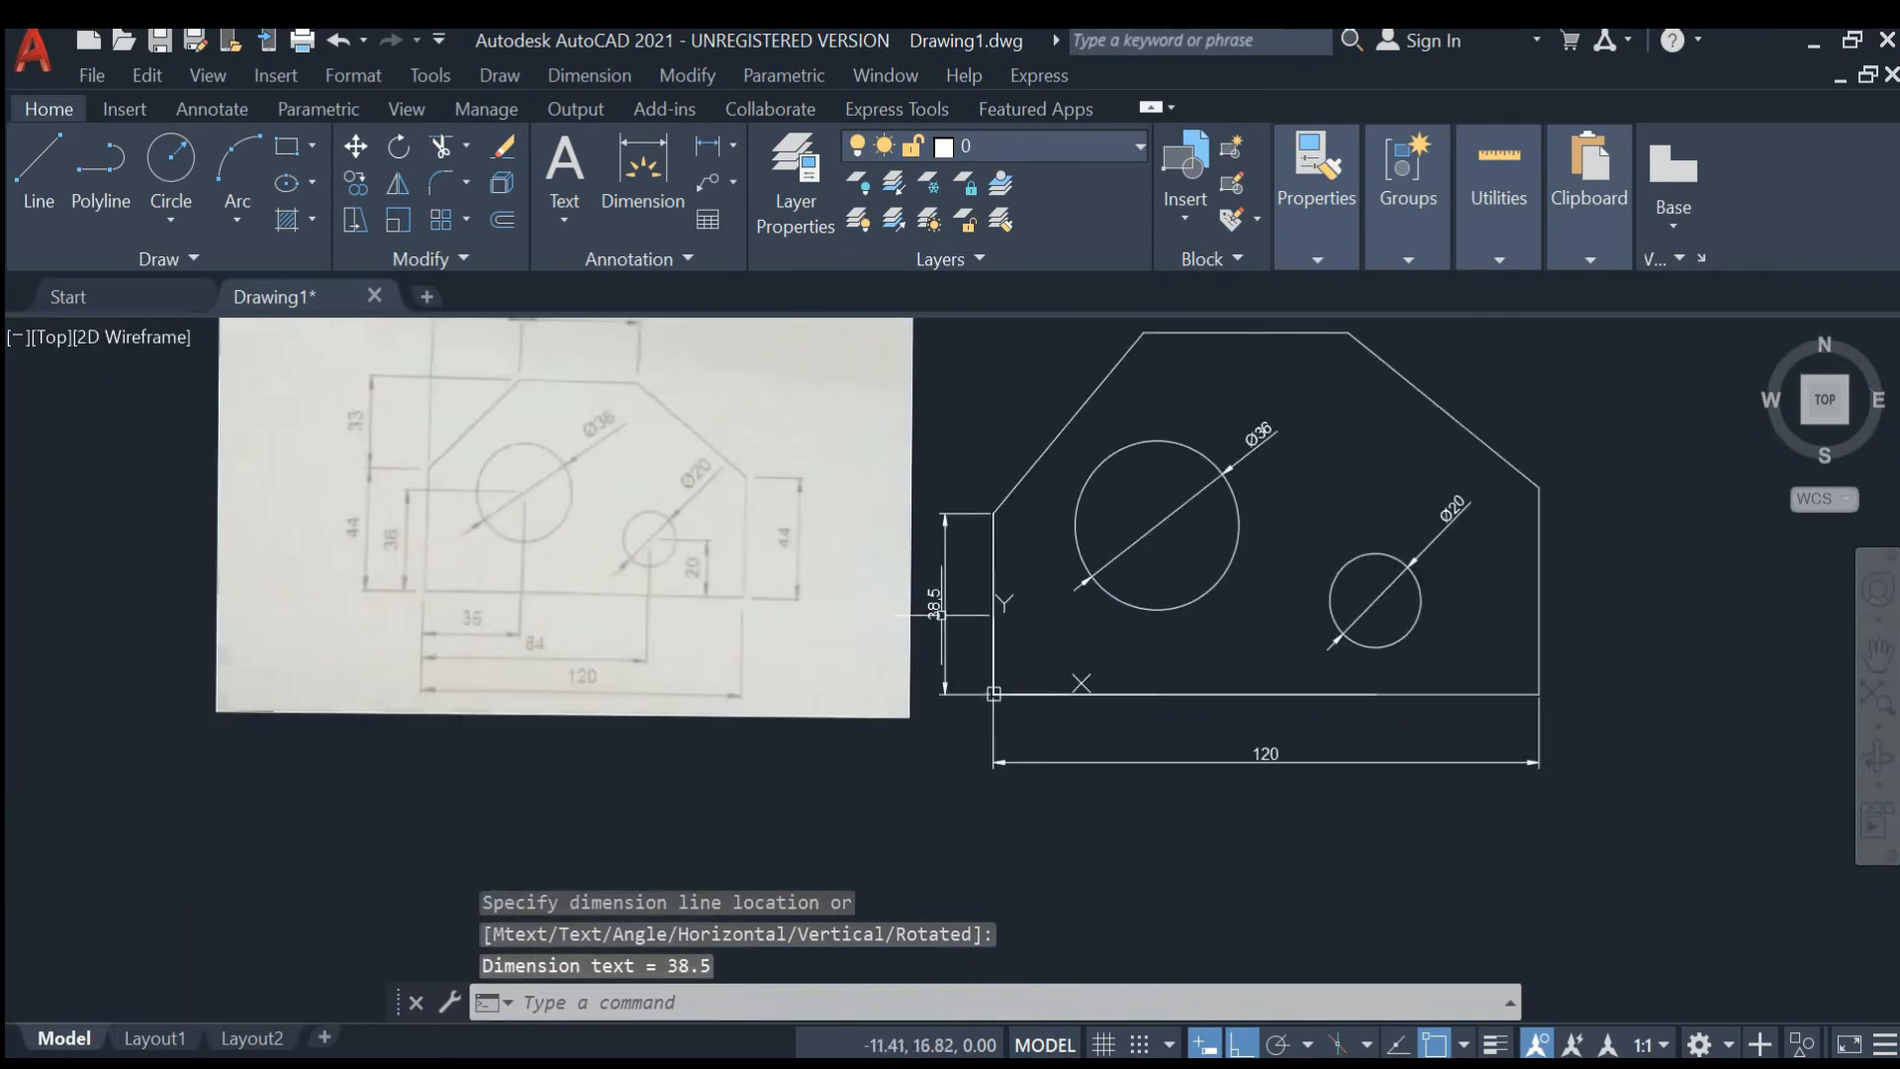
pyautogui.scroll(-3, 1136, 472)
pyautogui.scroll(6, 1148, 460)
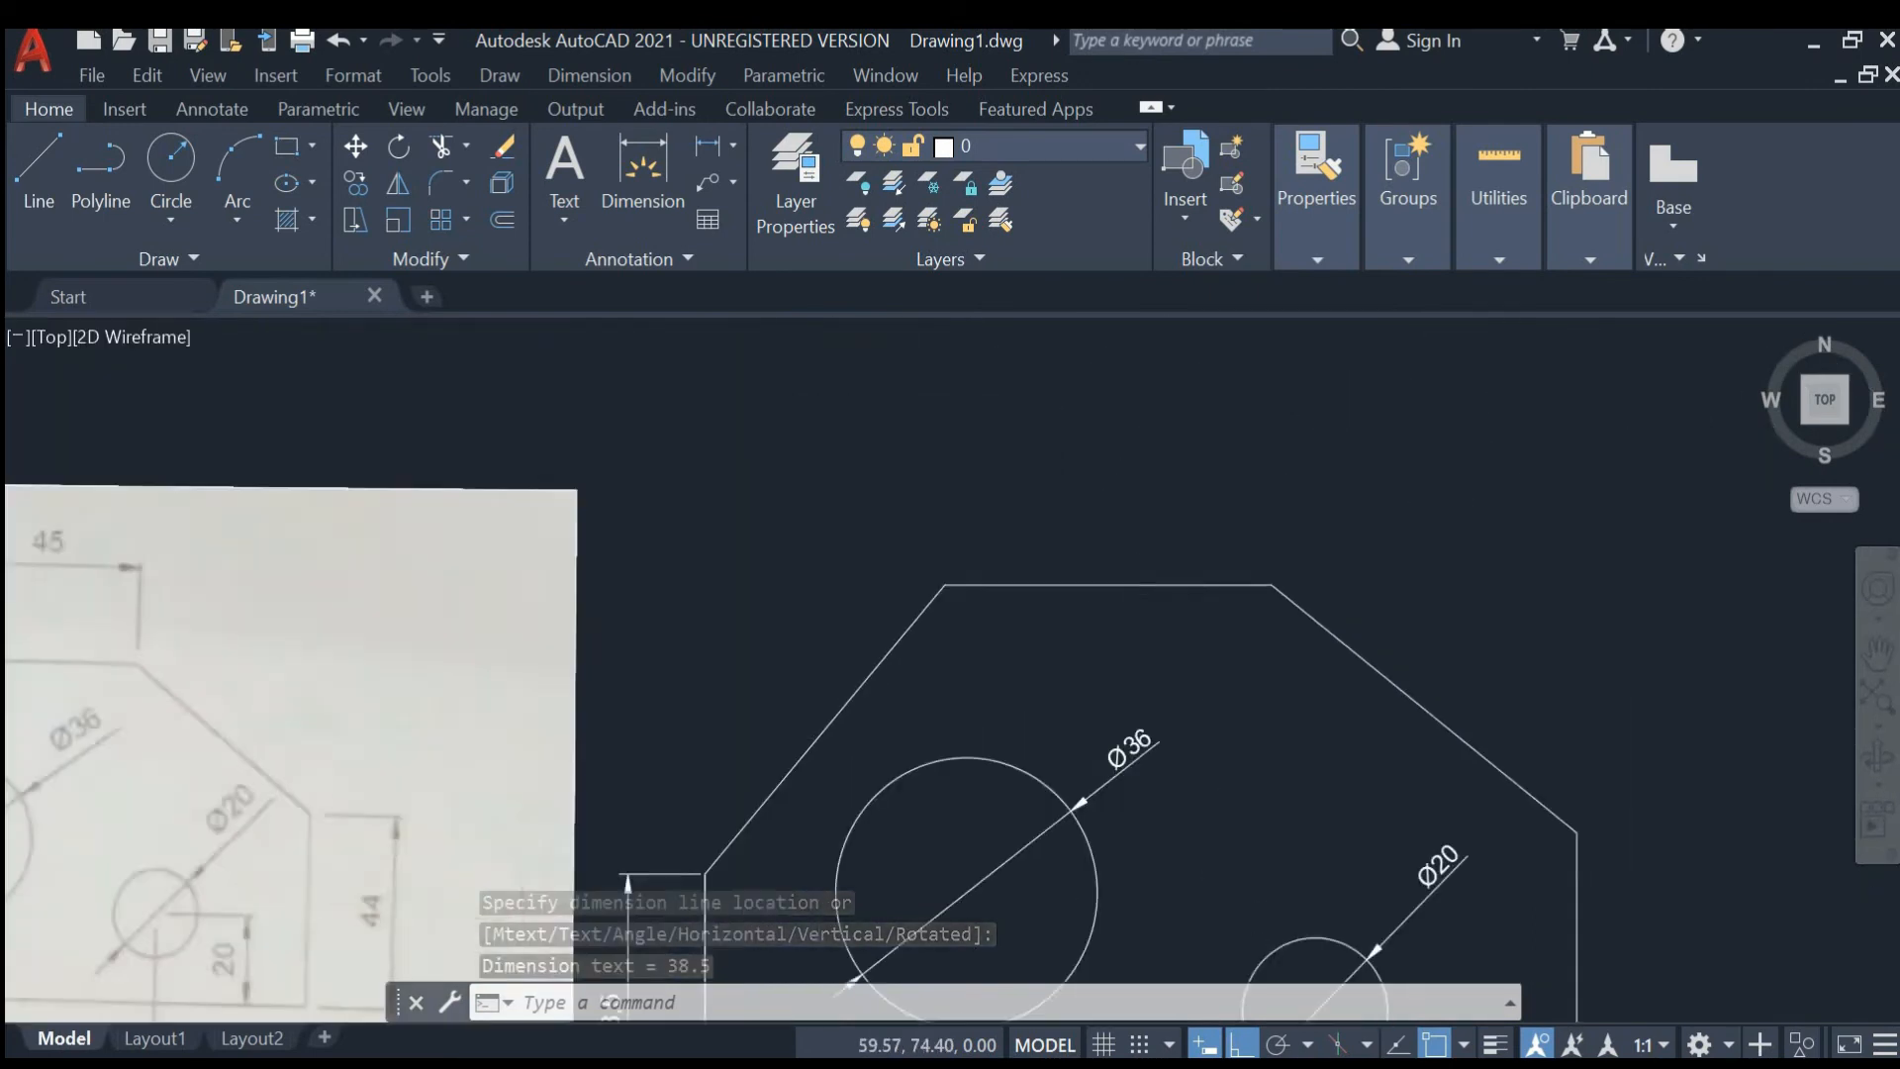
pyautogui.click(707, 146)
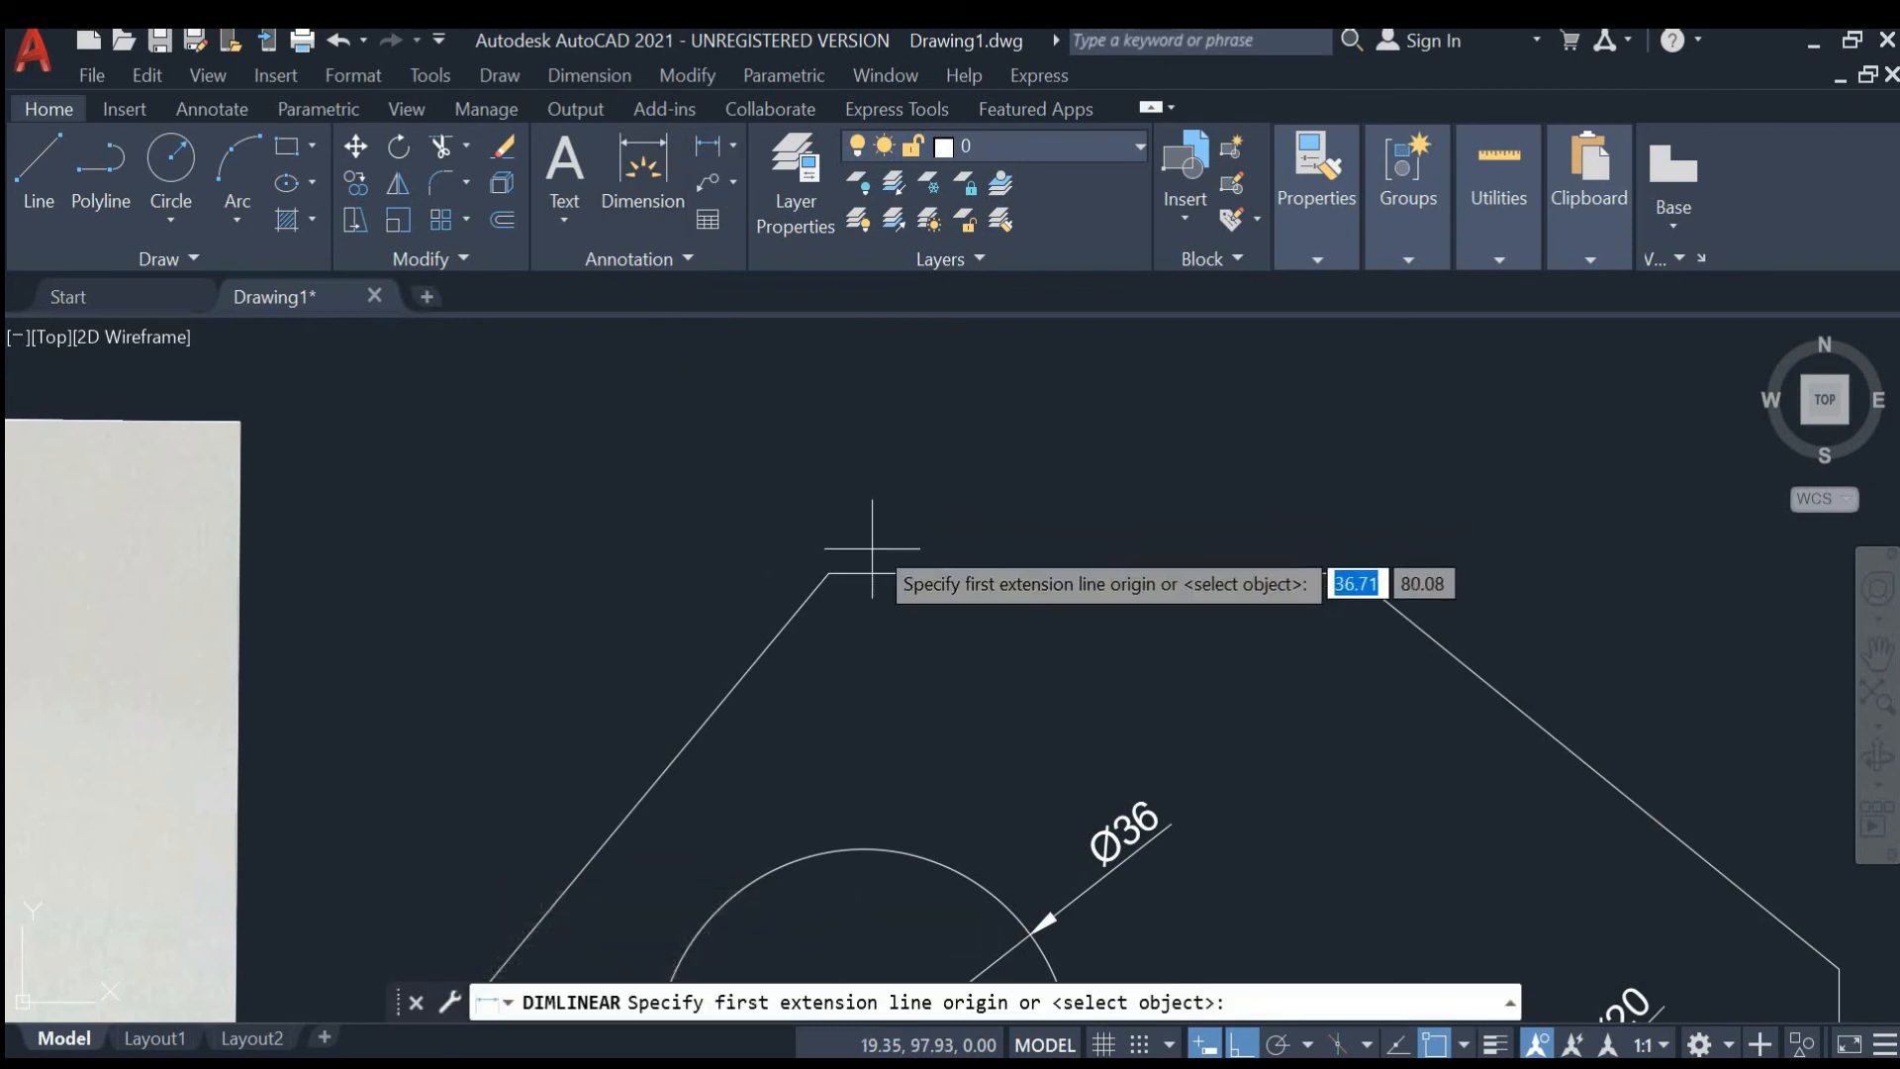
pyautogui.click(828, 573)
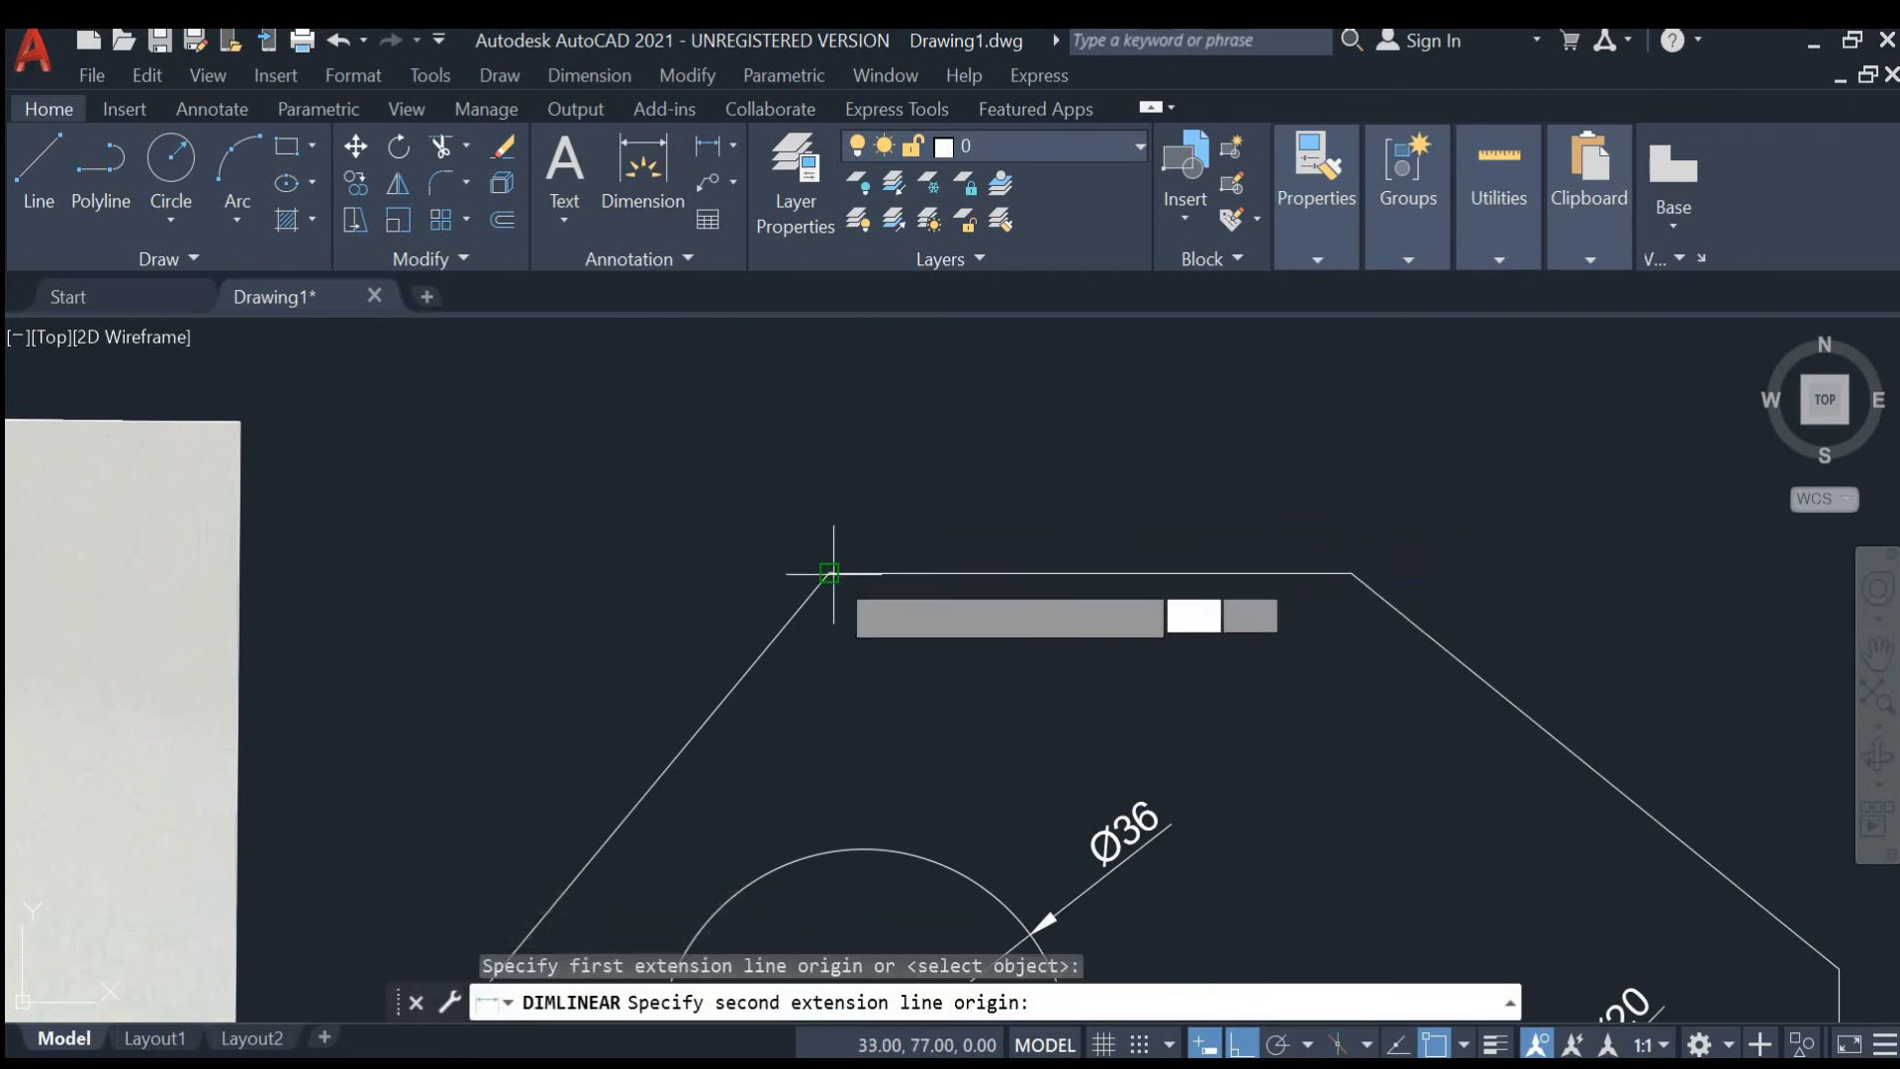
pyautogui.click(1351, 573)
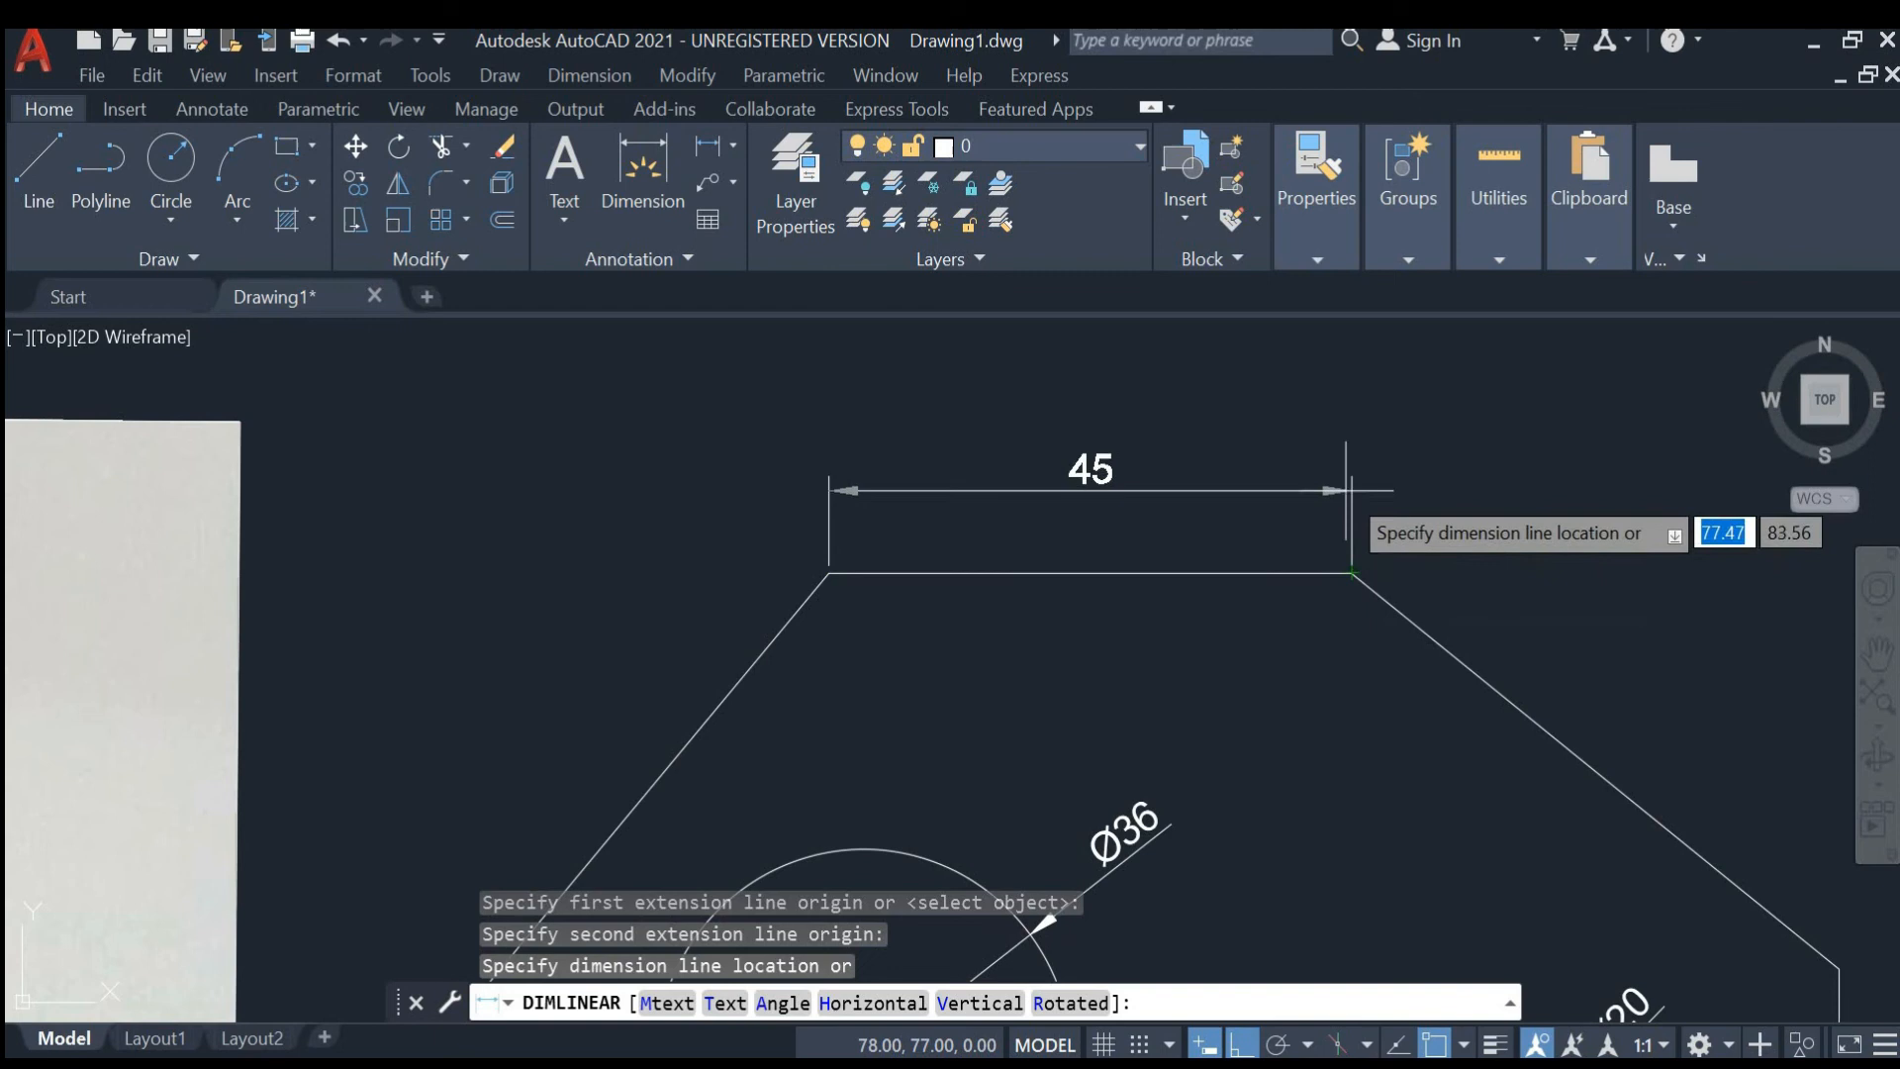
pyautogui.click(1340, 469)
# - Add a vertical linear dimension from the top of the left edge to the top edge's left end, placed left of the plate
pyautogui.scroll(-5, 1349, 477)
pyautogui.moveTo(1343, 530); pyautogui.dragTo(1102, 517, button='middle')
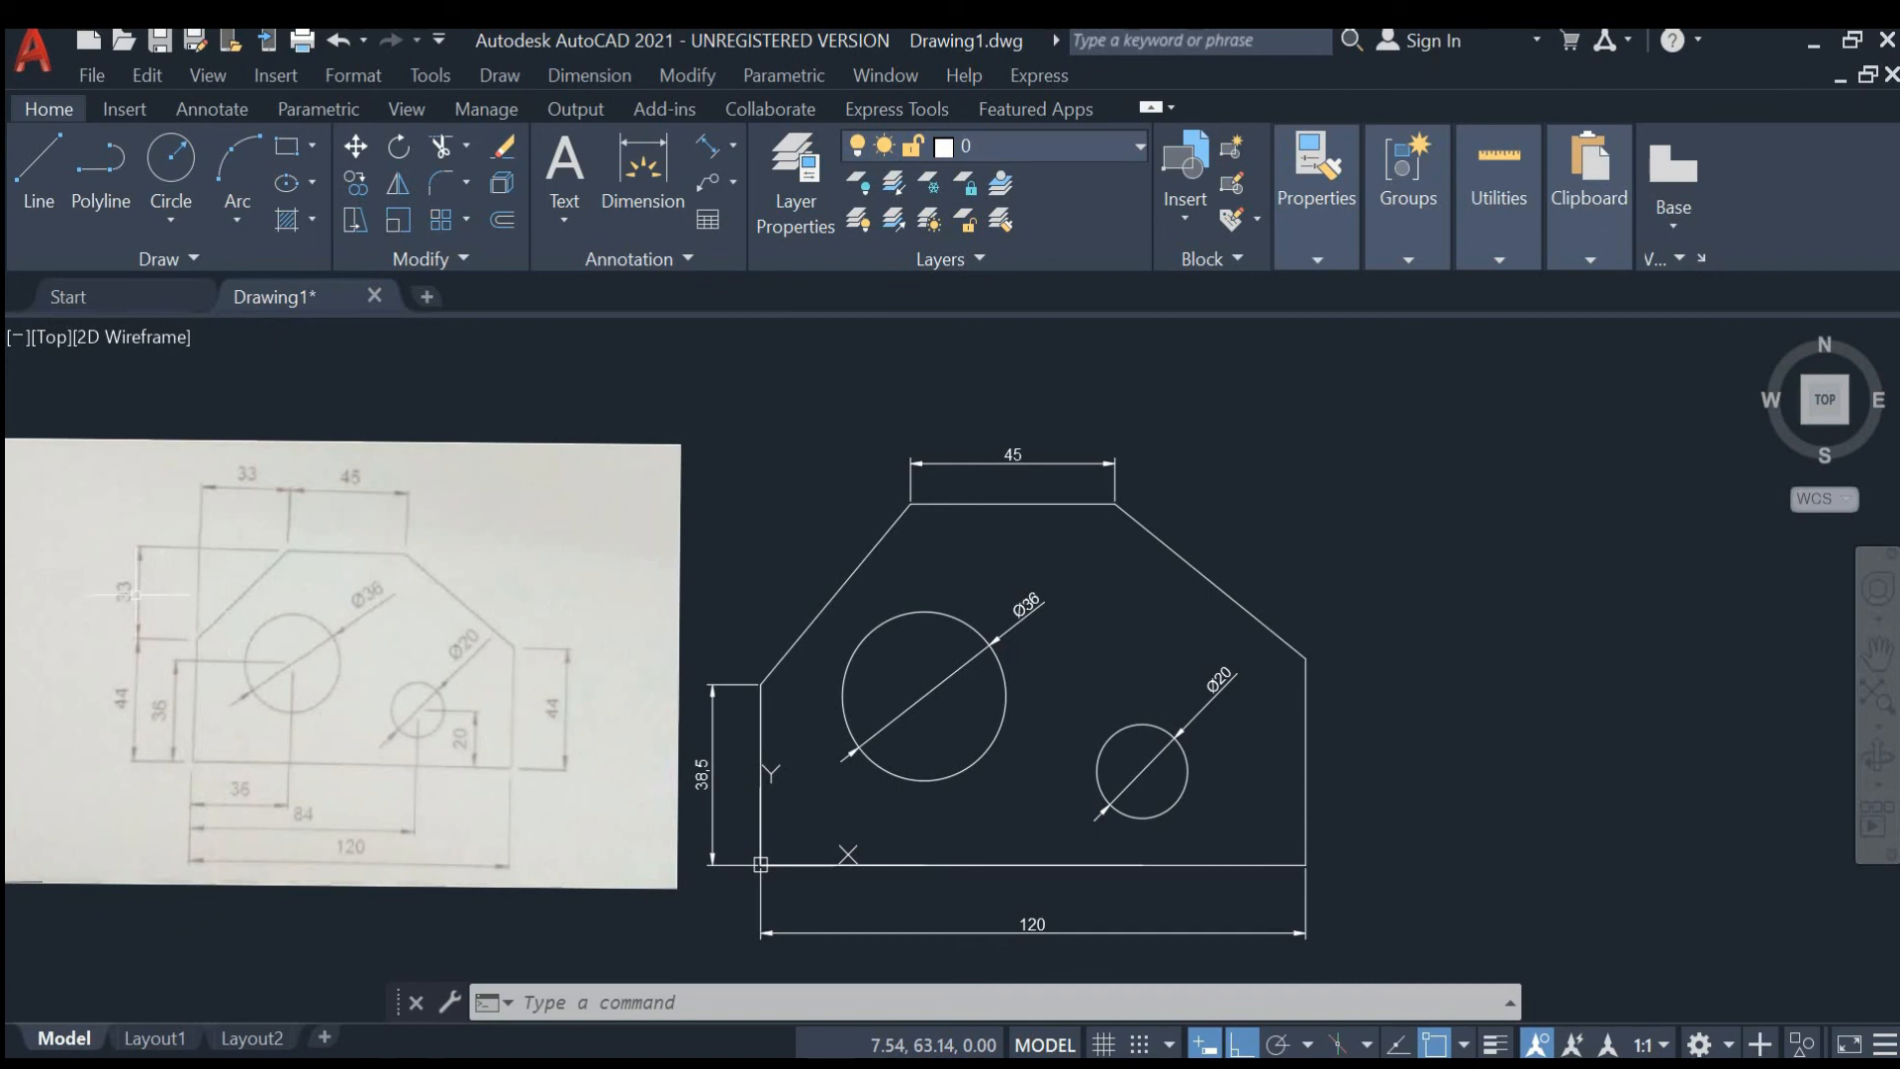
pyautogui.click(733, 145)
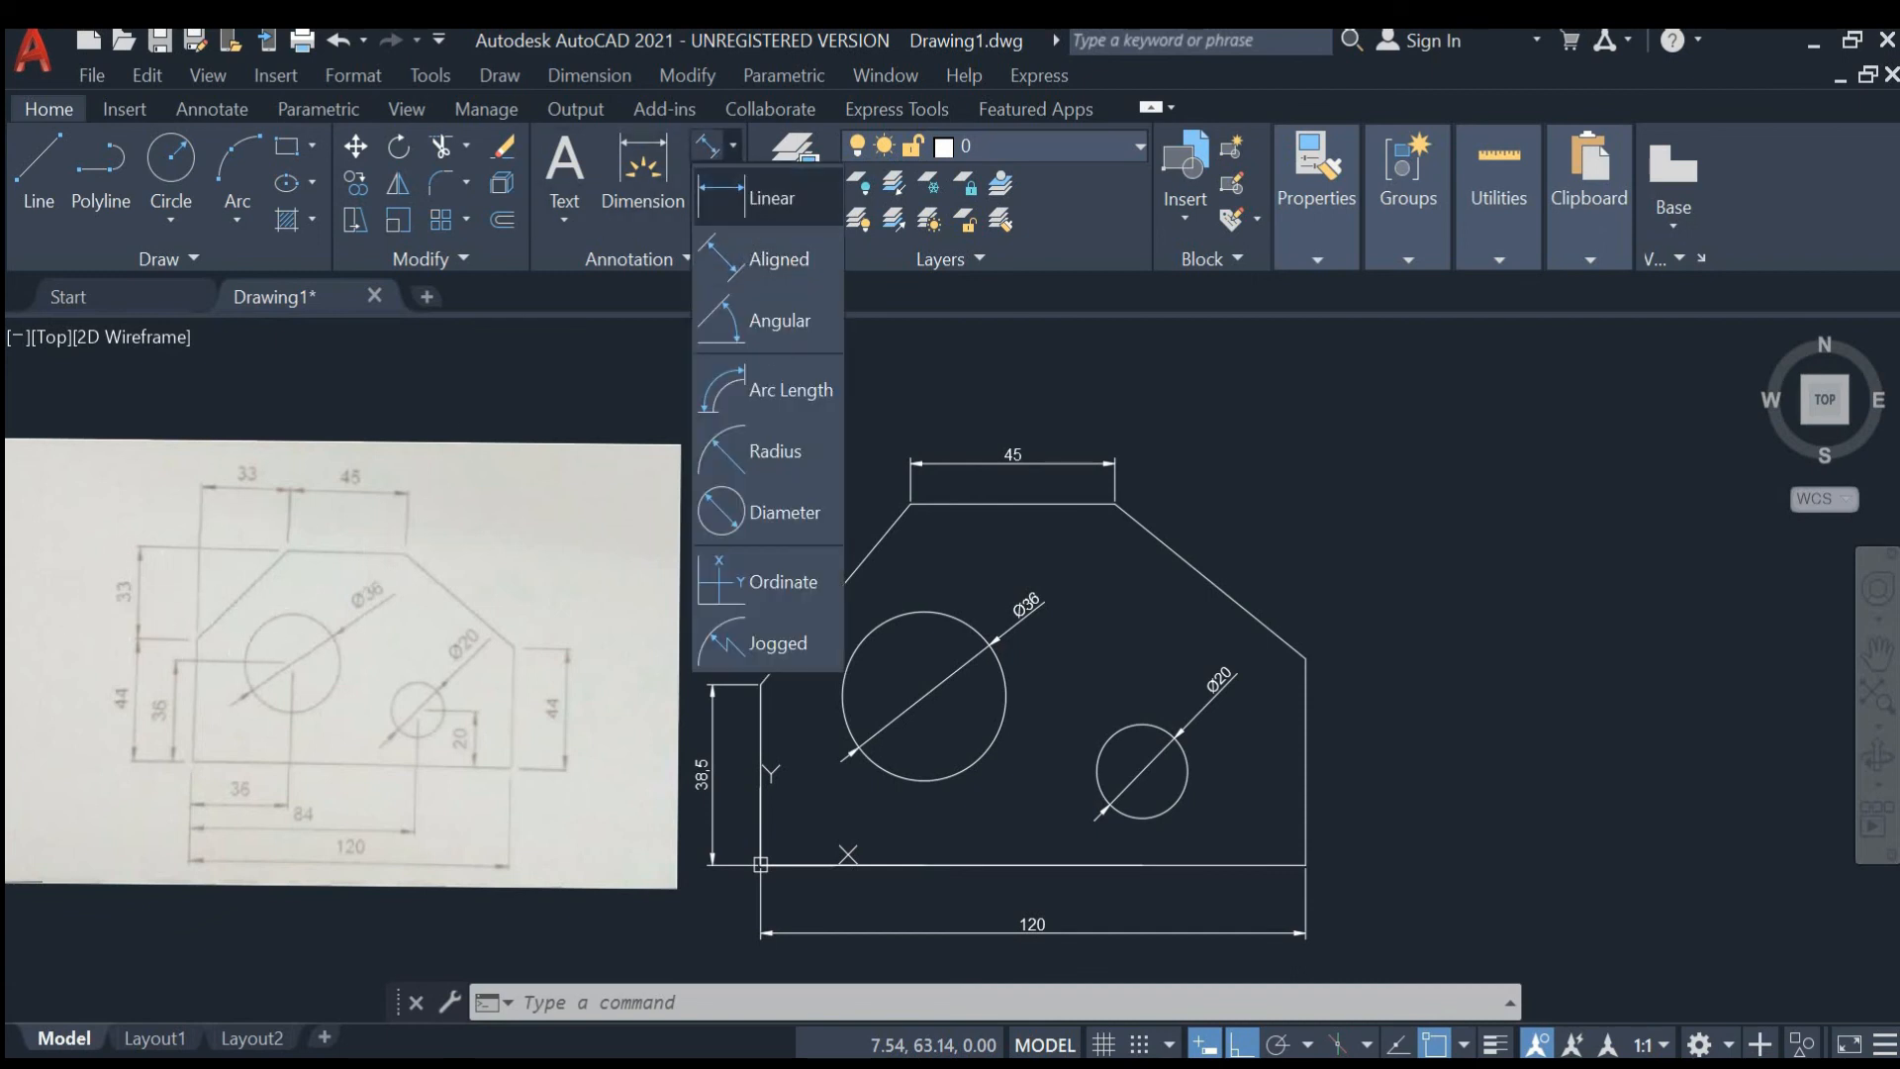
pyautogui.click(758, 211)
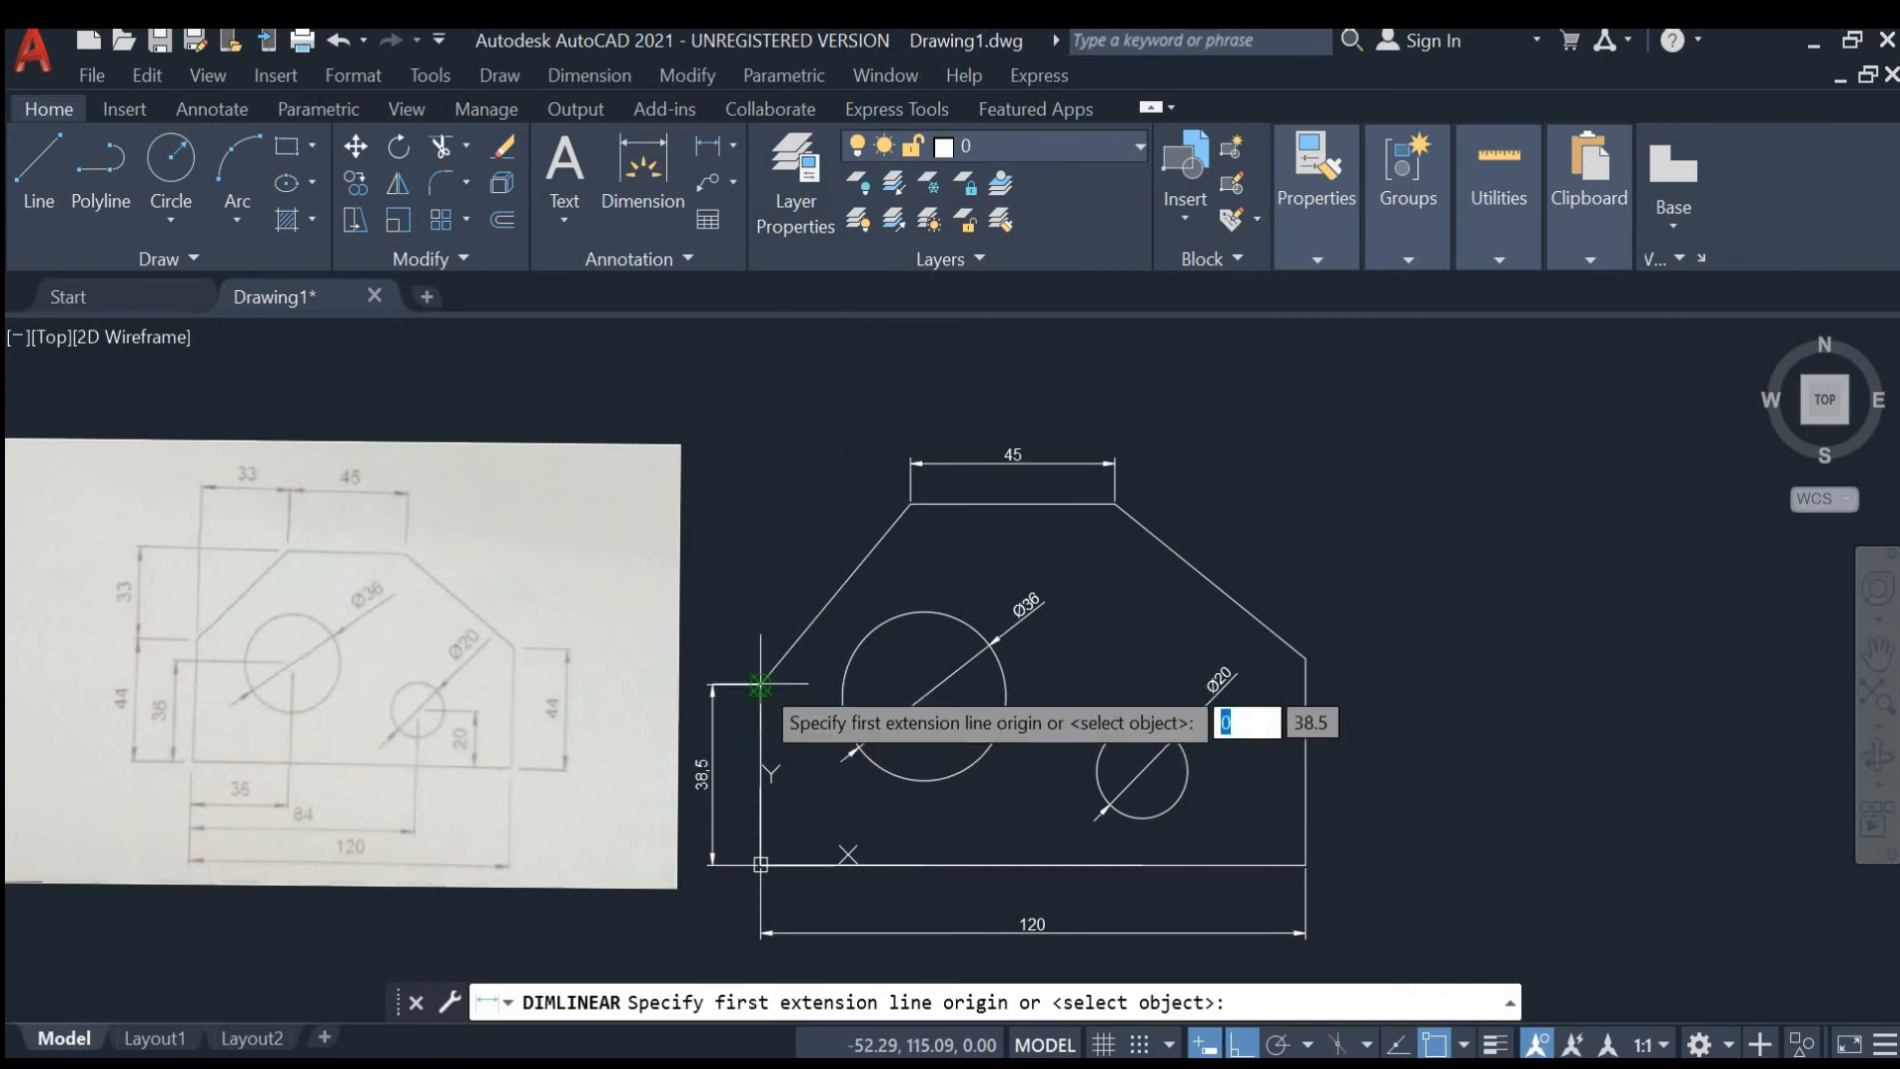
pyautogui.click(760, 693)
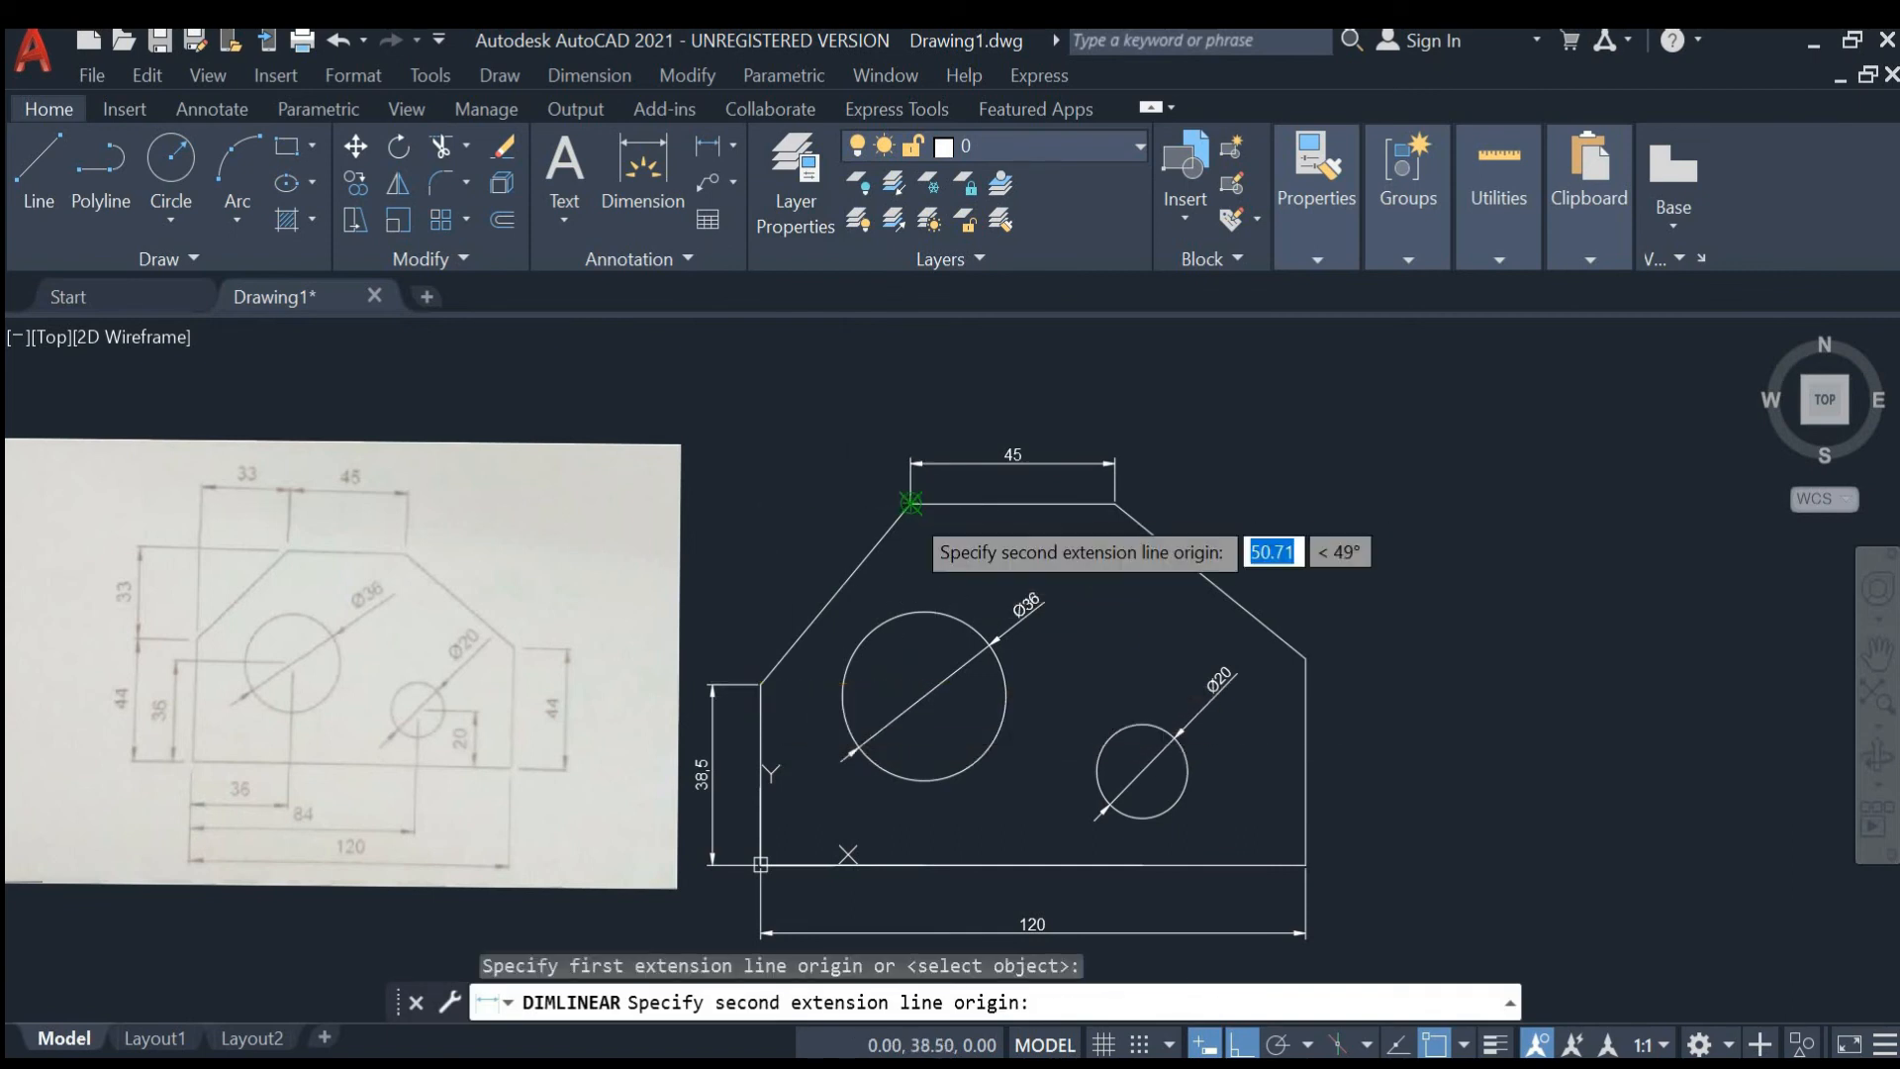
pyautogui.click(910, 503)
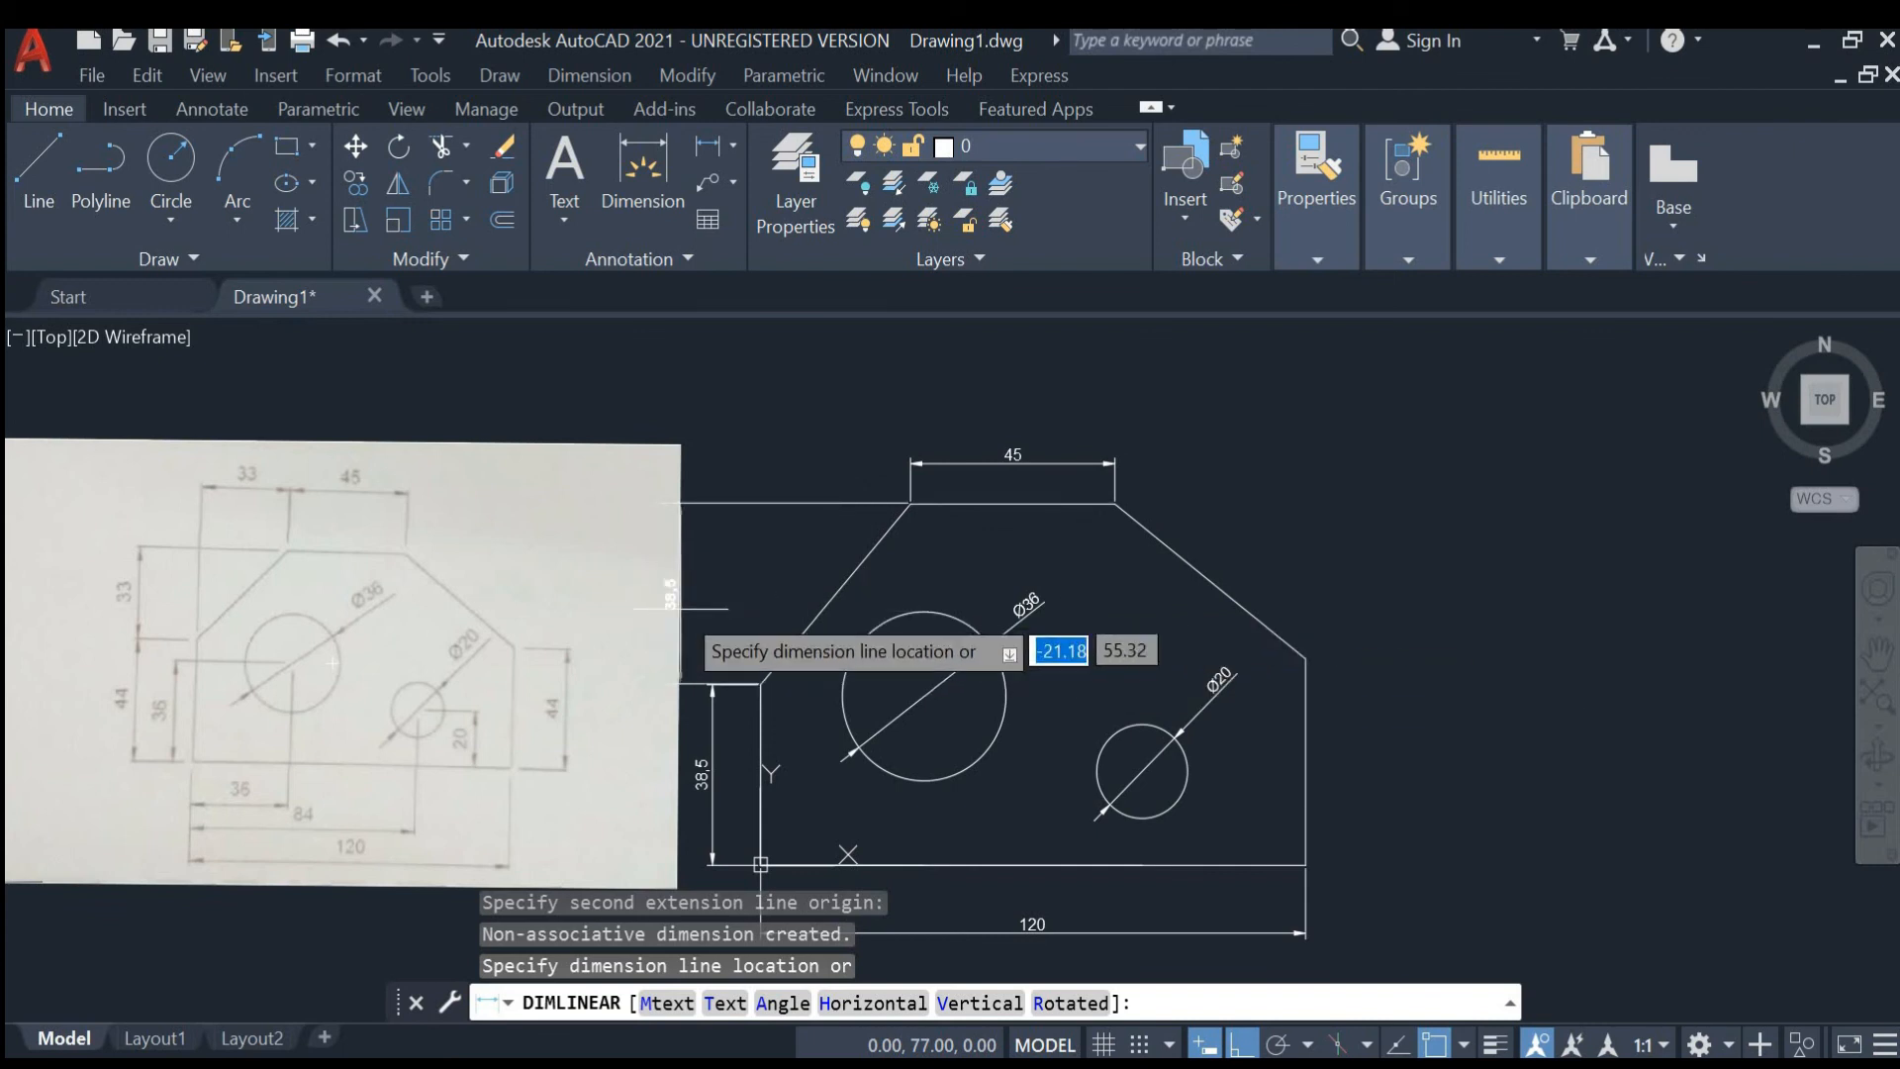
pyautogui.click(713, 609)
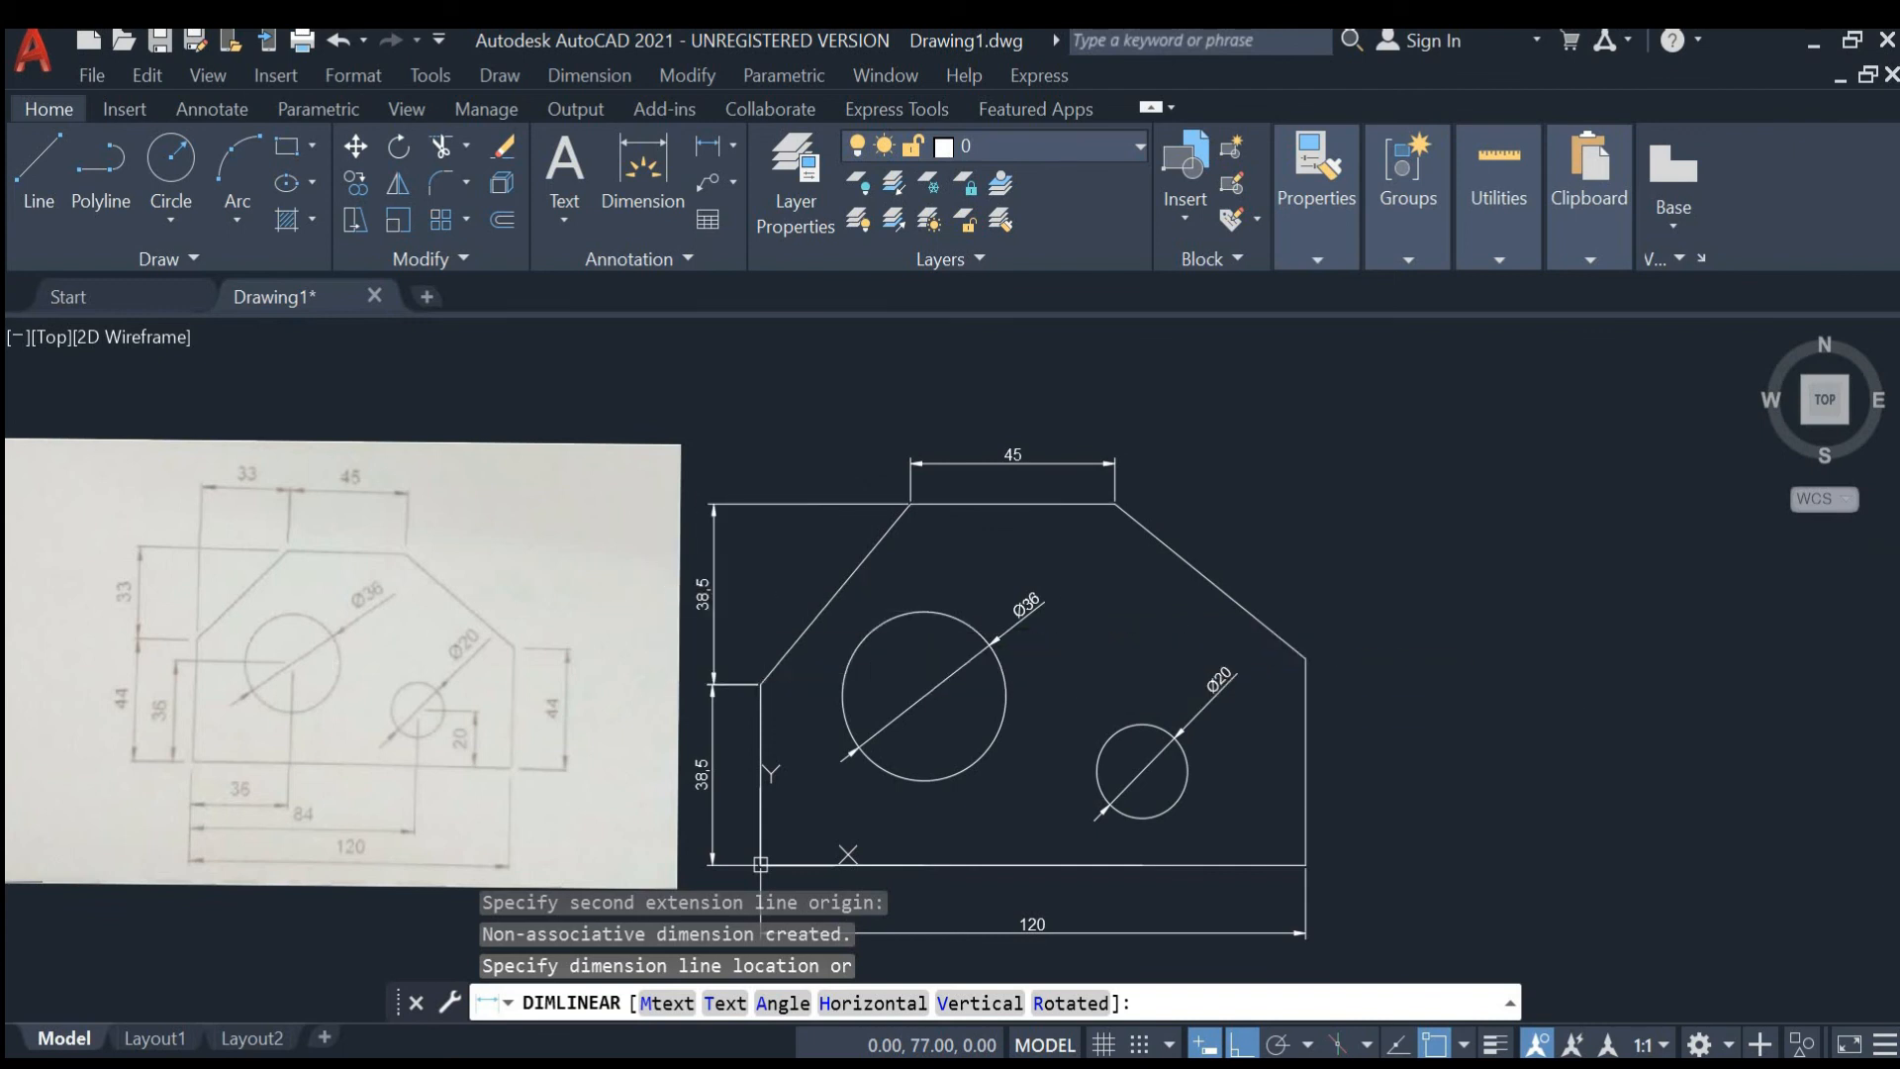
pyautogui.click(659, 611)
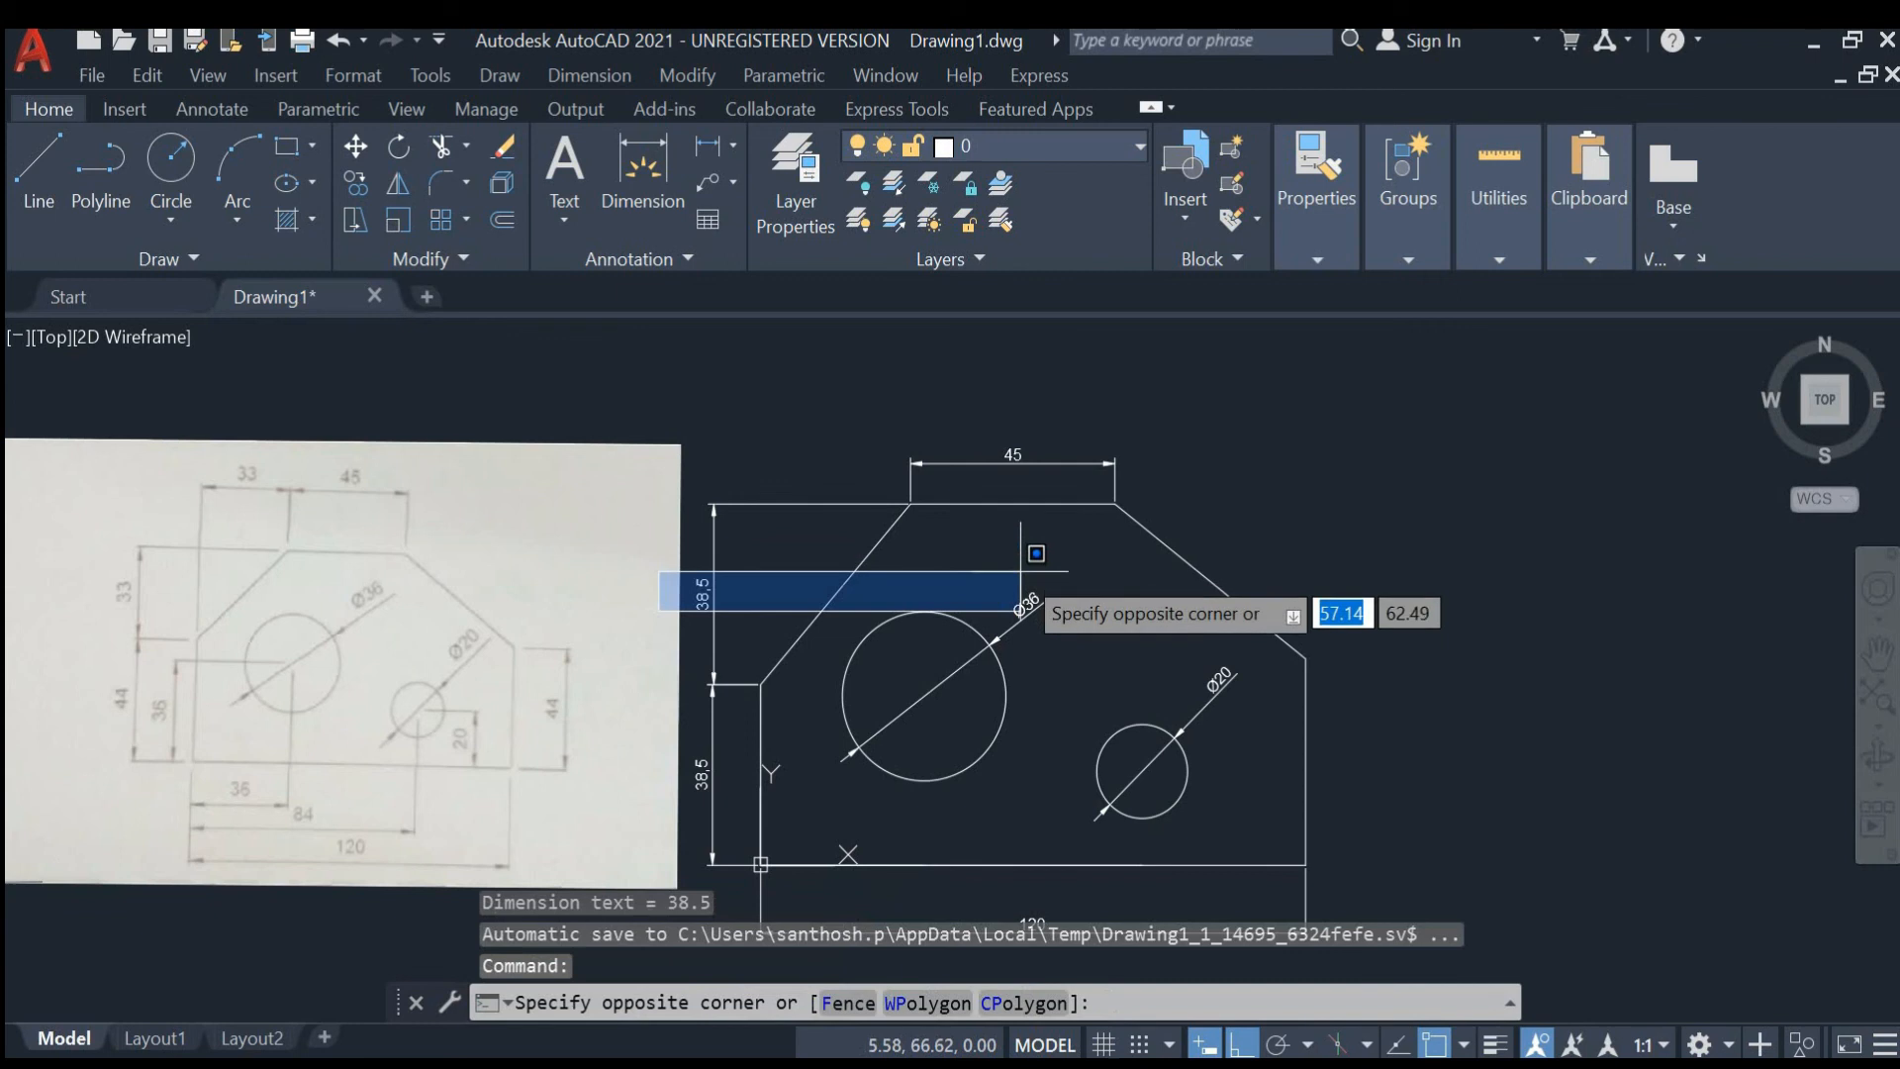
pyautogui.moveTo(1020, 572); pyautogui.dragTo(1005, 561, button='middle')
pyautogui.press('Escape')
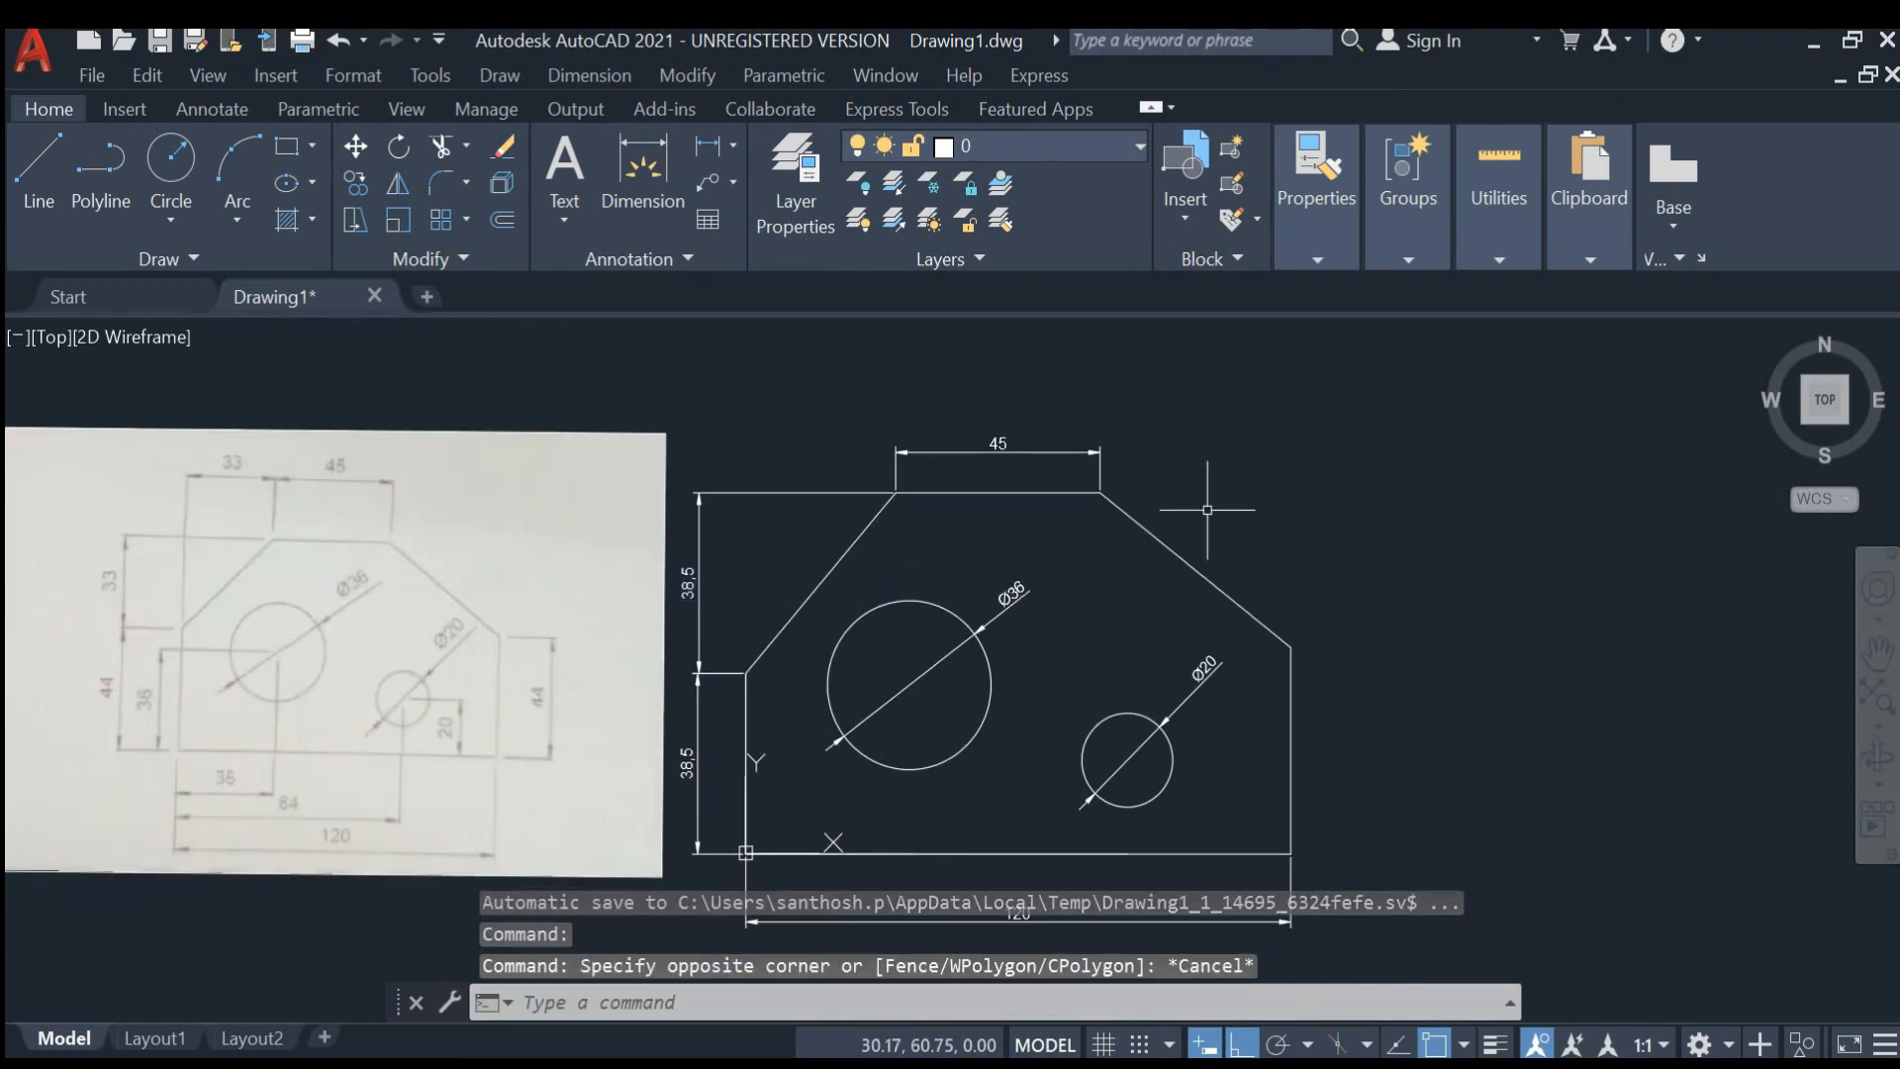
# - Add a linear dimension for the plate's right vertical edge, placed to its right
pyautogui.scroll(2, 1230, 531)
pyautogui.moveTo(1214, 559)
pyautogui.mouseDown(button='middle')
pyautogui.moveTo(935, 513)
pyautogui.moveTo(859, 397)
pyautogui.moveTo(849, 323)
pyautogui.mouseUp(button='middle')
pyautogui.press('Return')
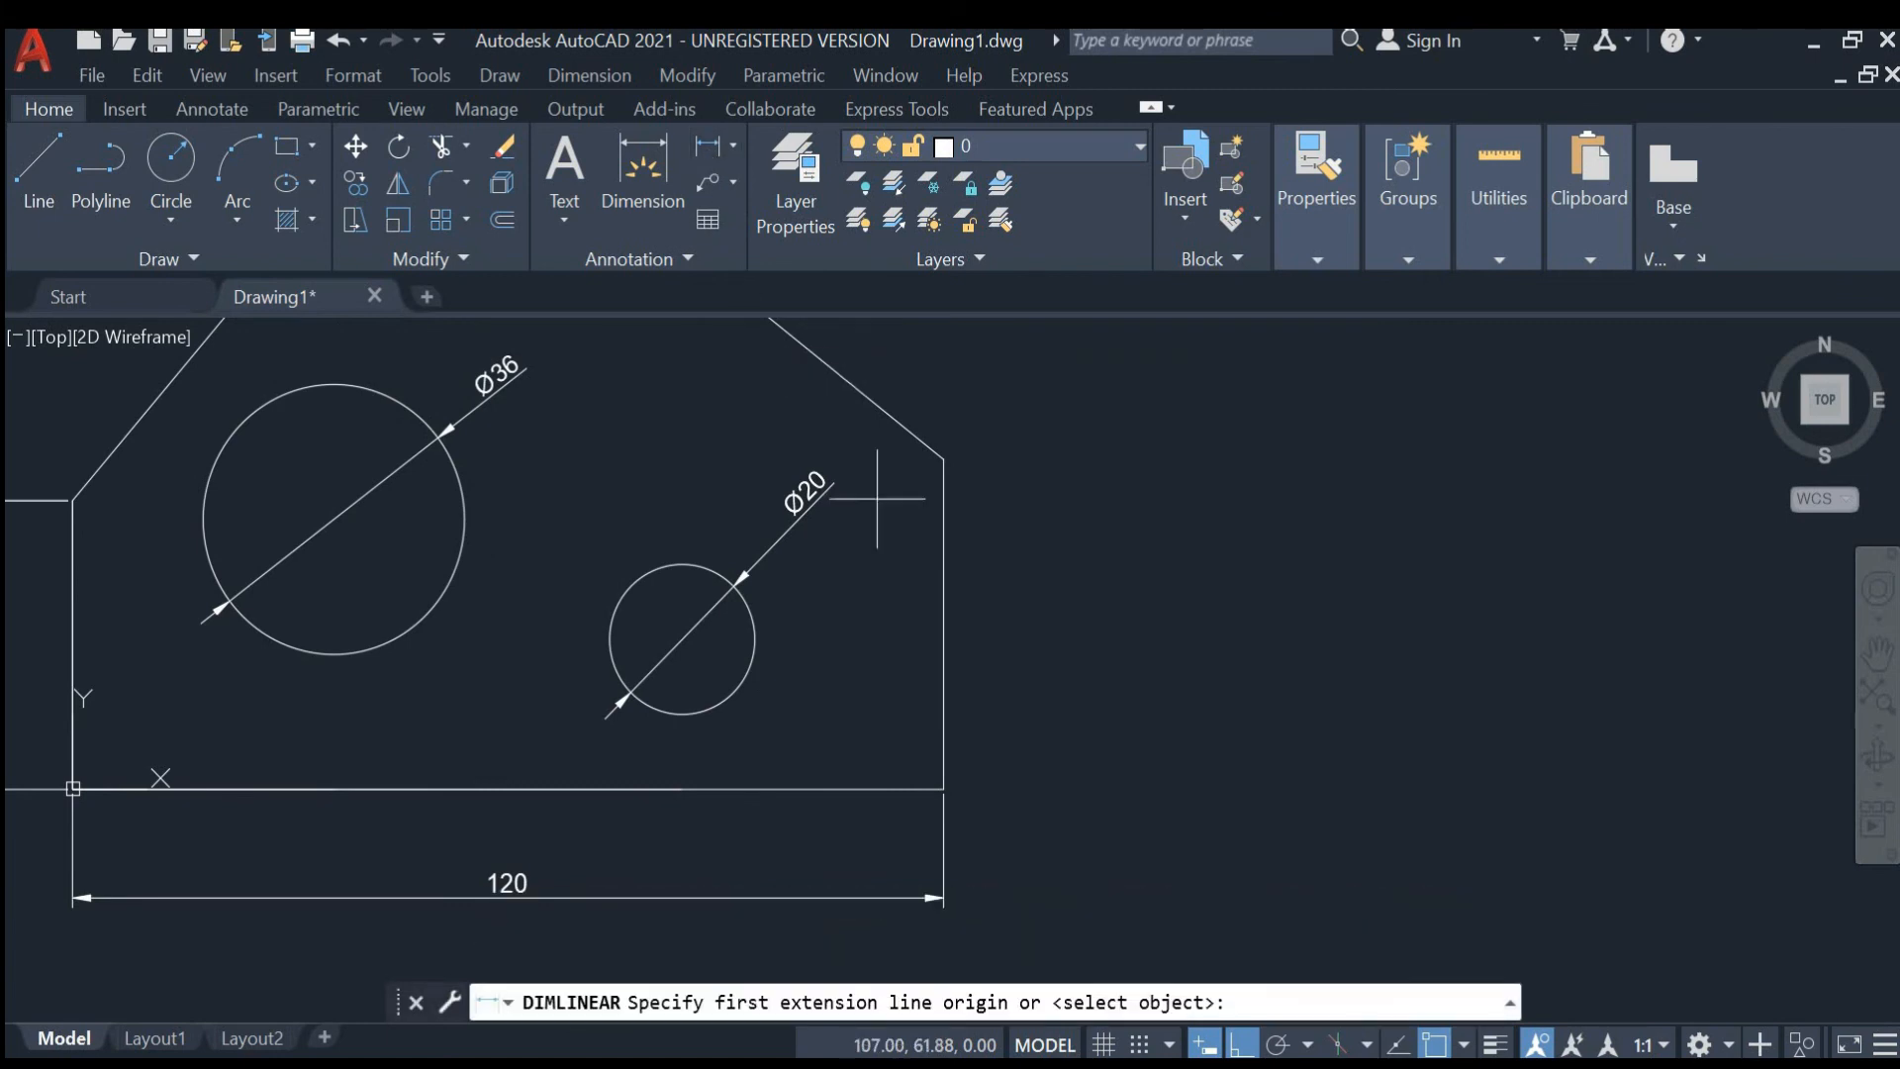
pyautogui.click(943, 458)
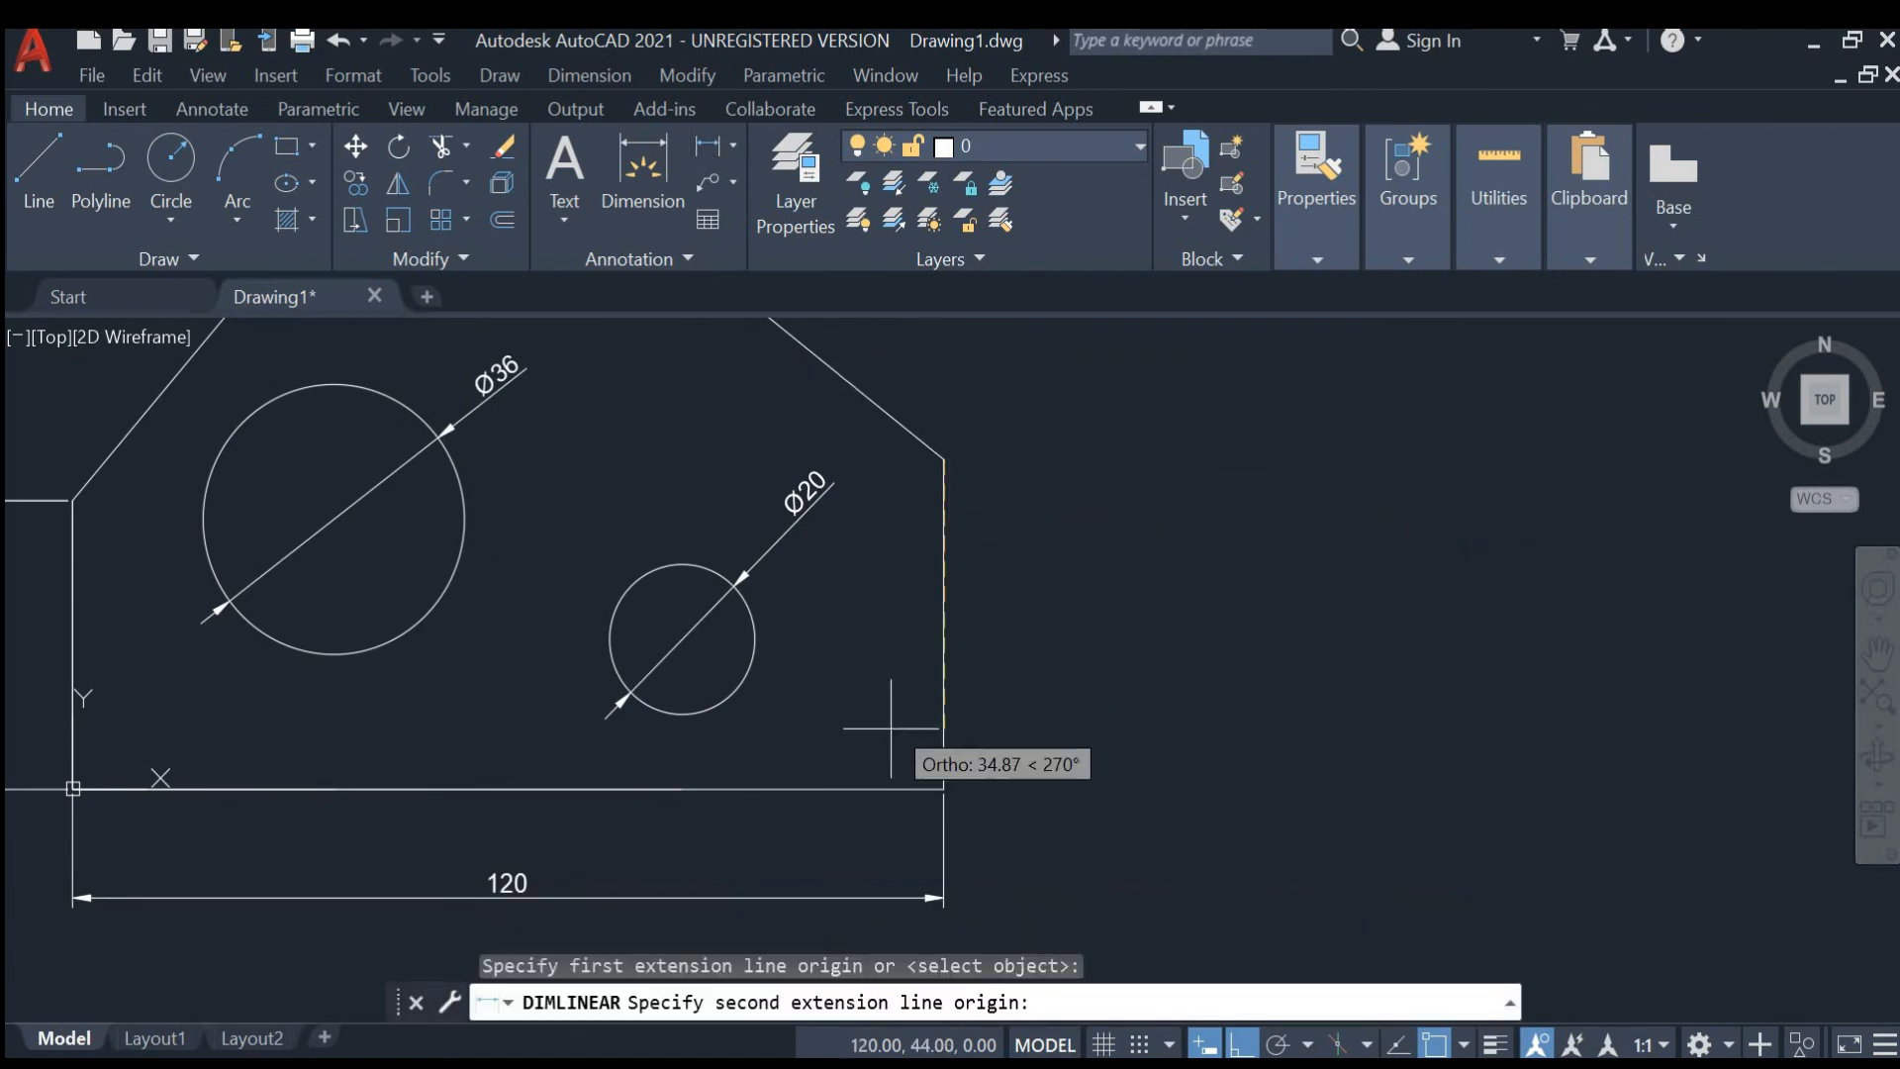
pyautogui.click(943, 788)
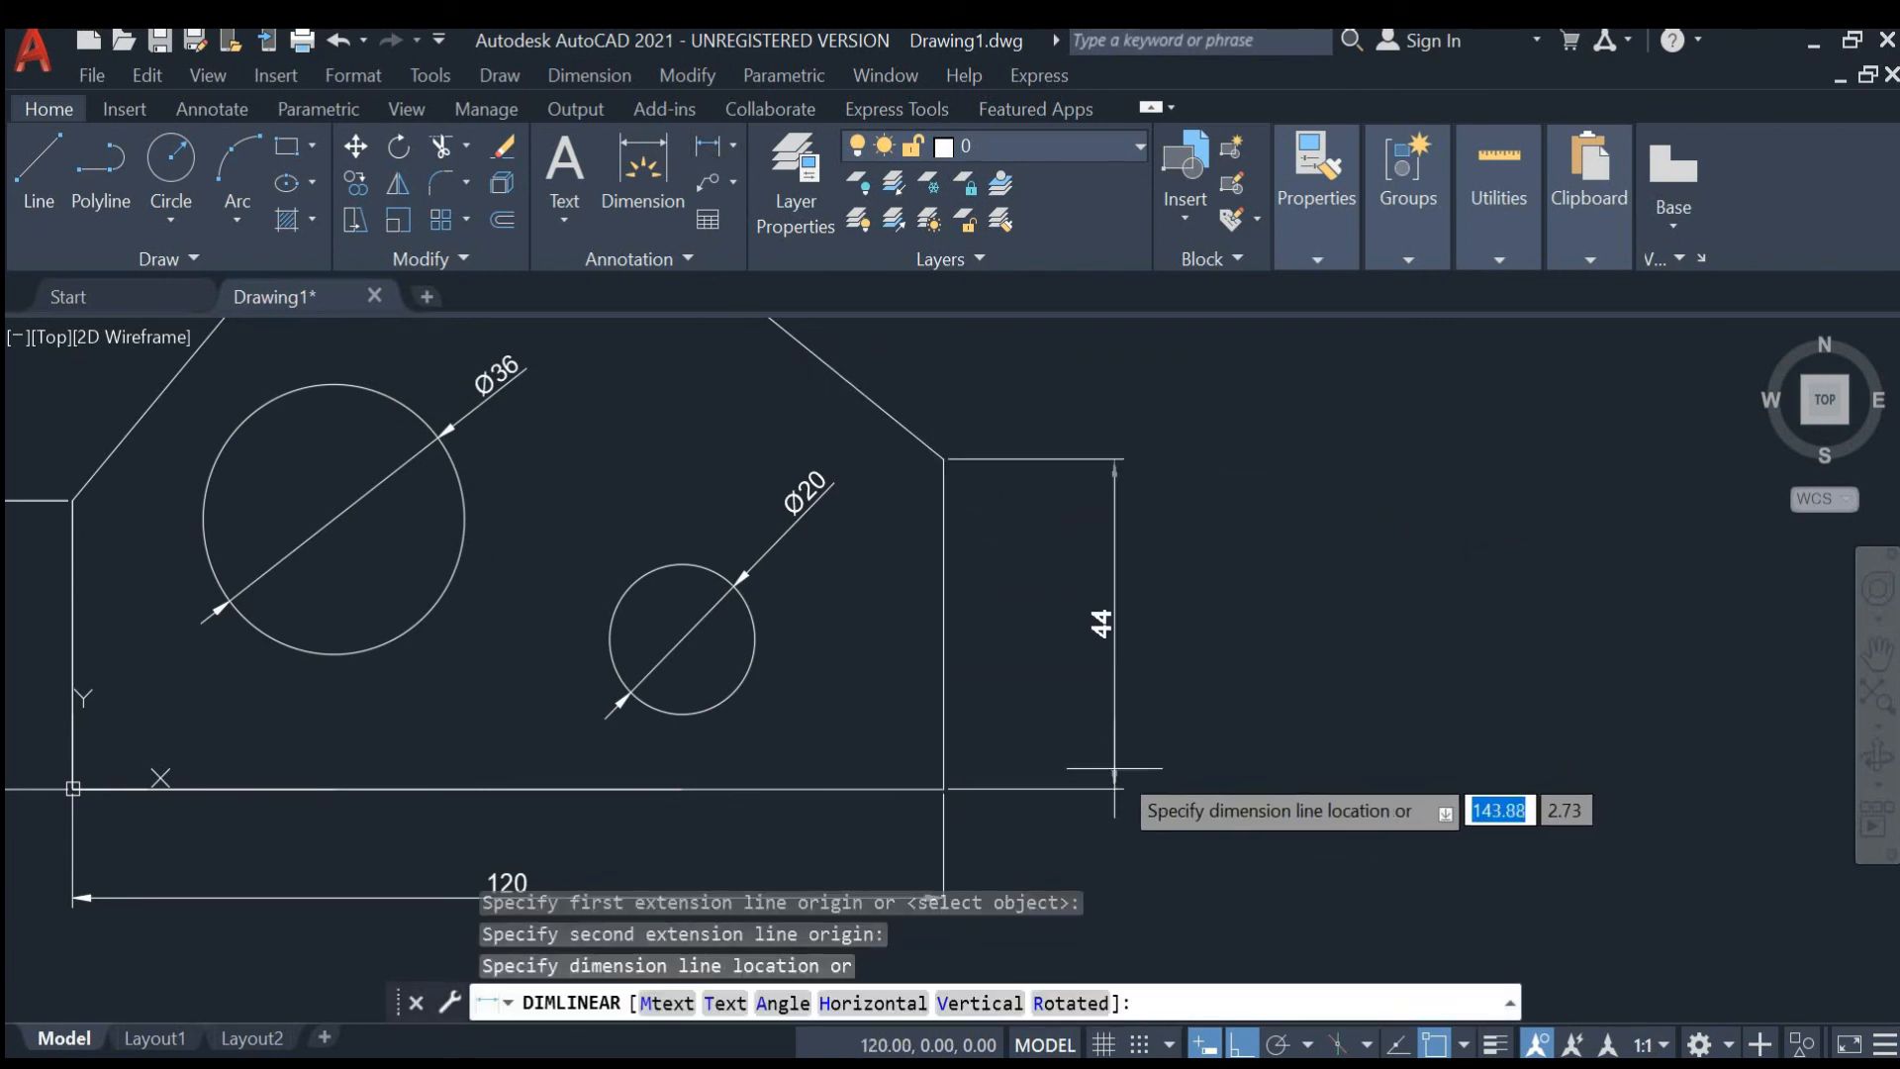
pyautogui.click(1068, 737)
# - Add a horizontal linear dimension from the large hole's center to the plate's left edge, placed below the plate
pyautogui.scroll(-2, 1069, 675)
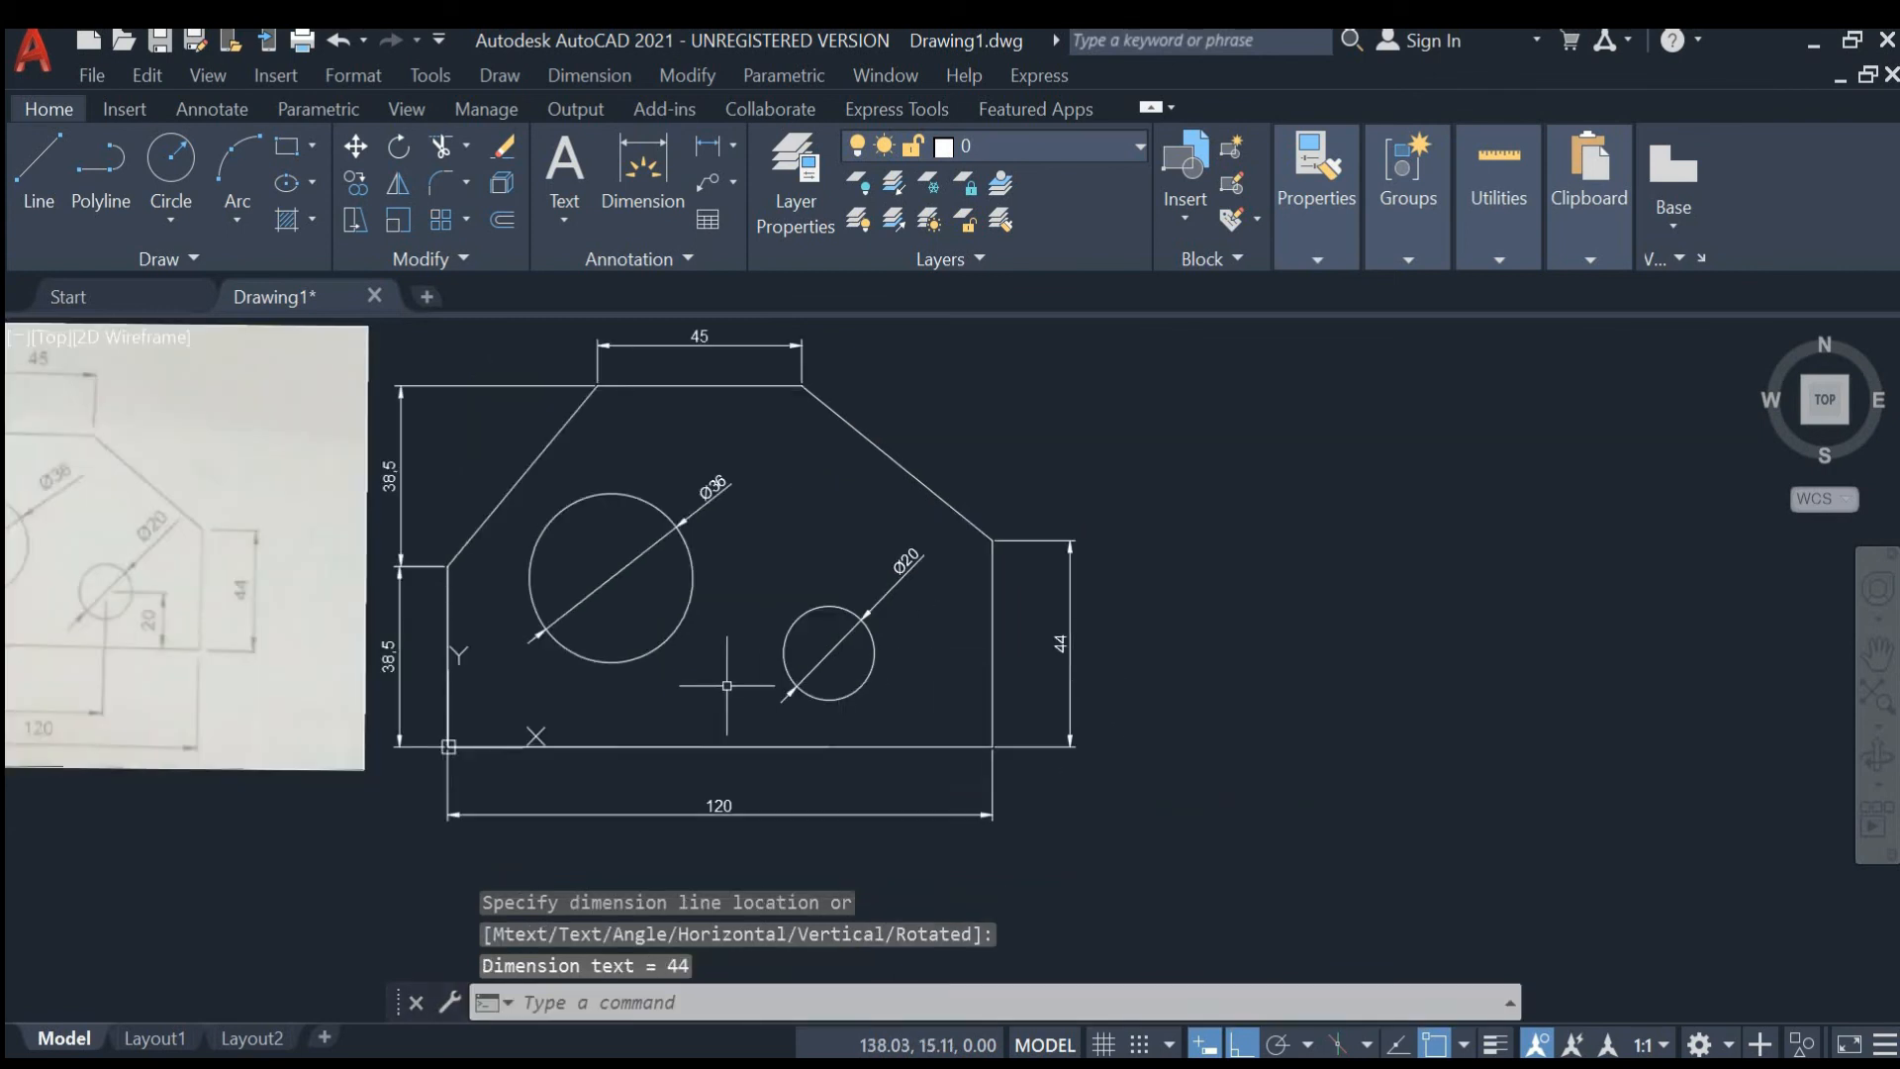
pyautogui.scroll(4, 732, 648)
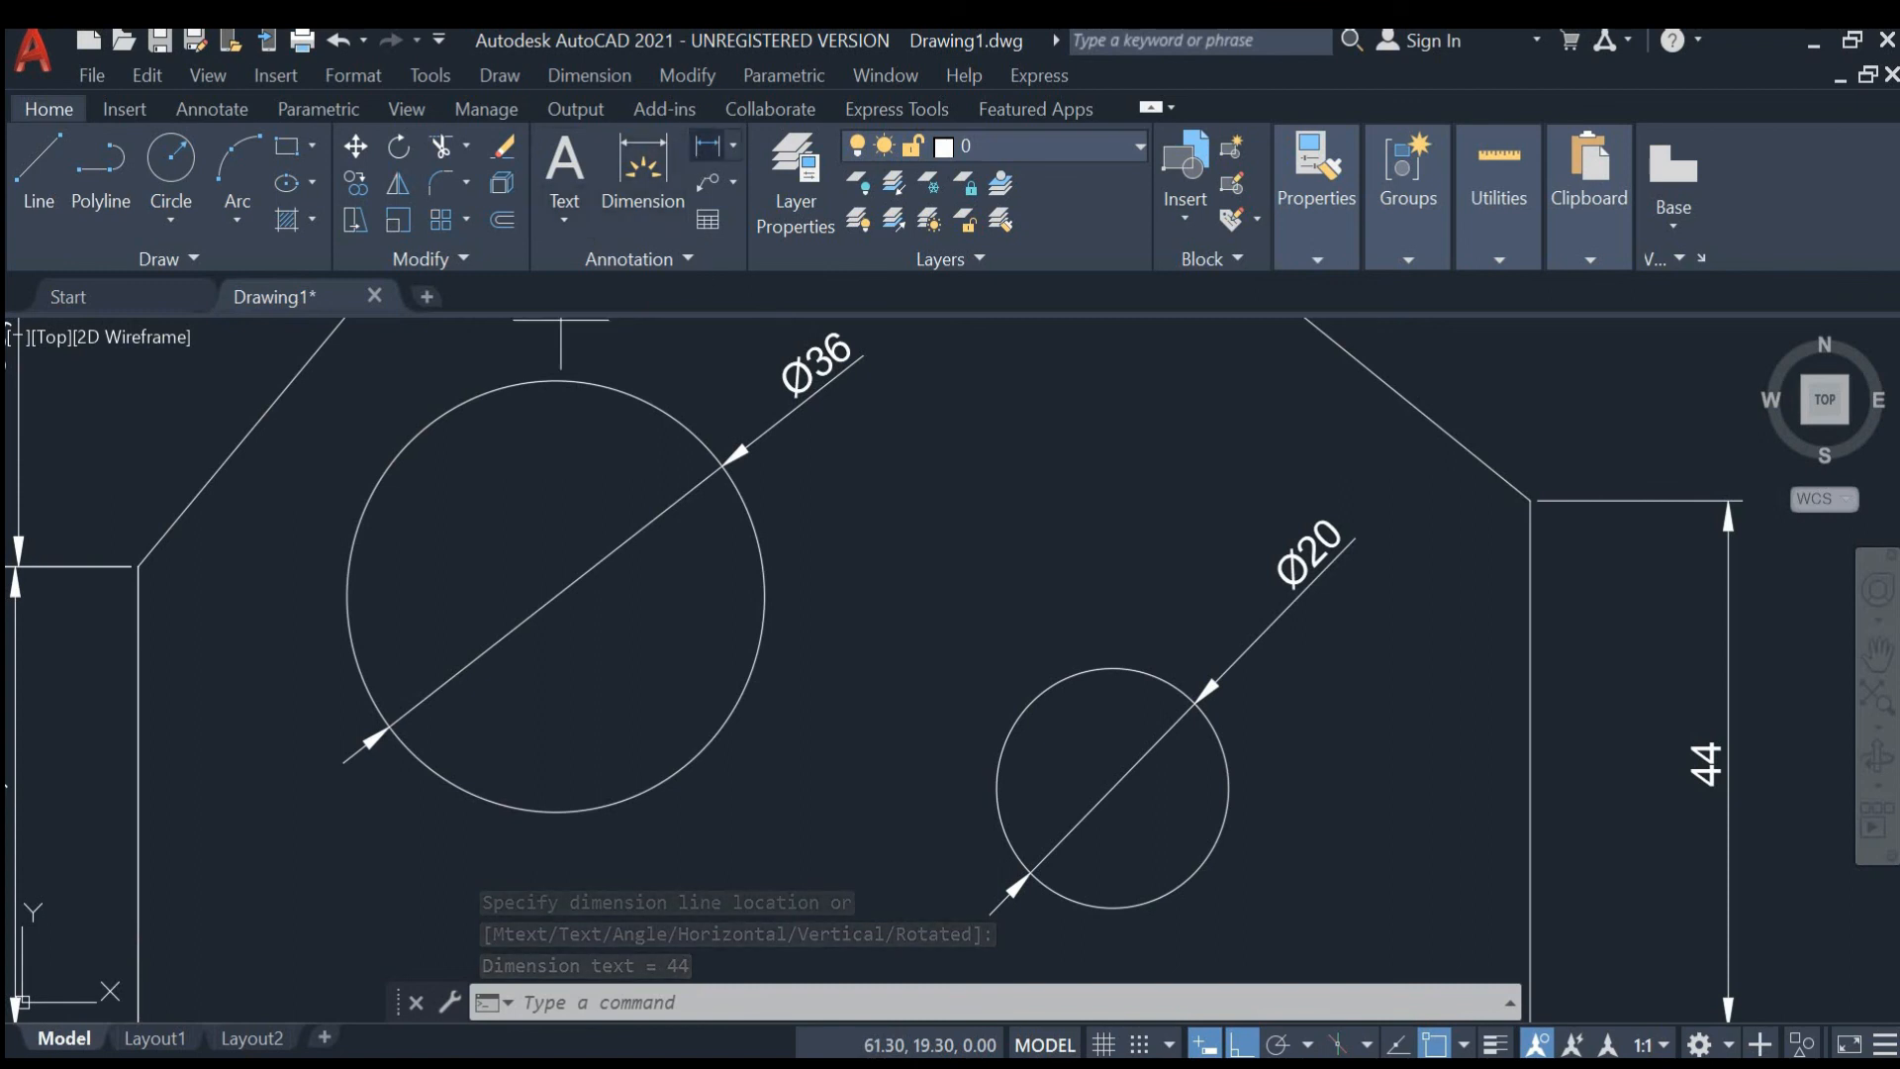
pyautogui.click(707, 147)
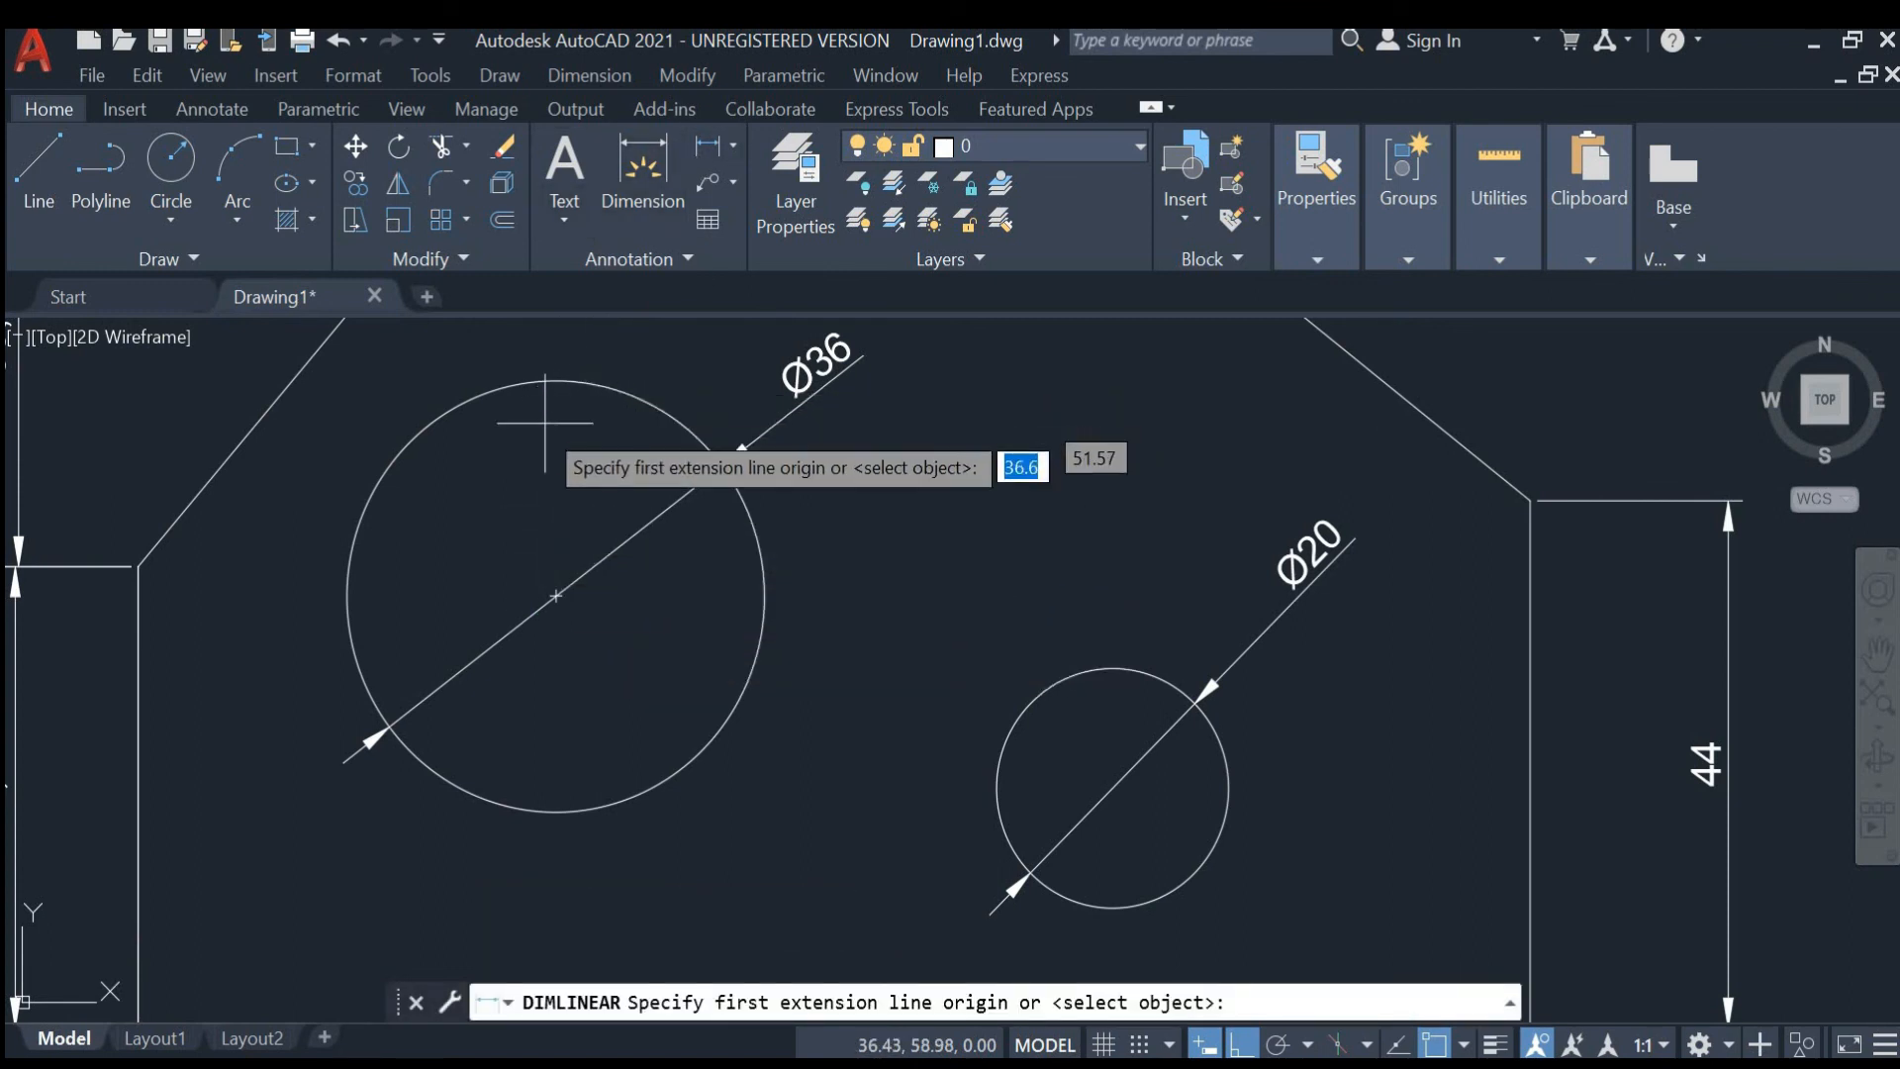
pyautogui.click(554, 596)
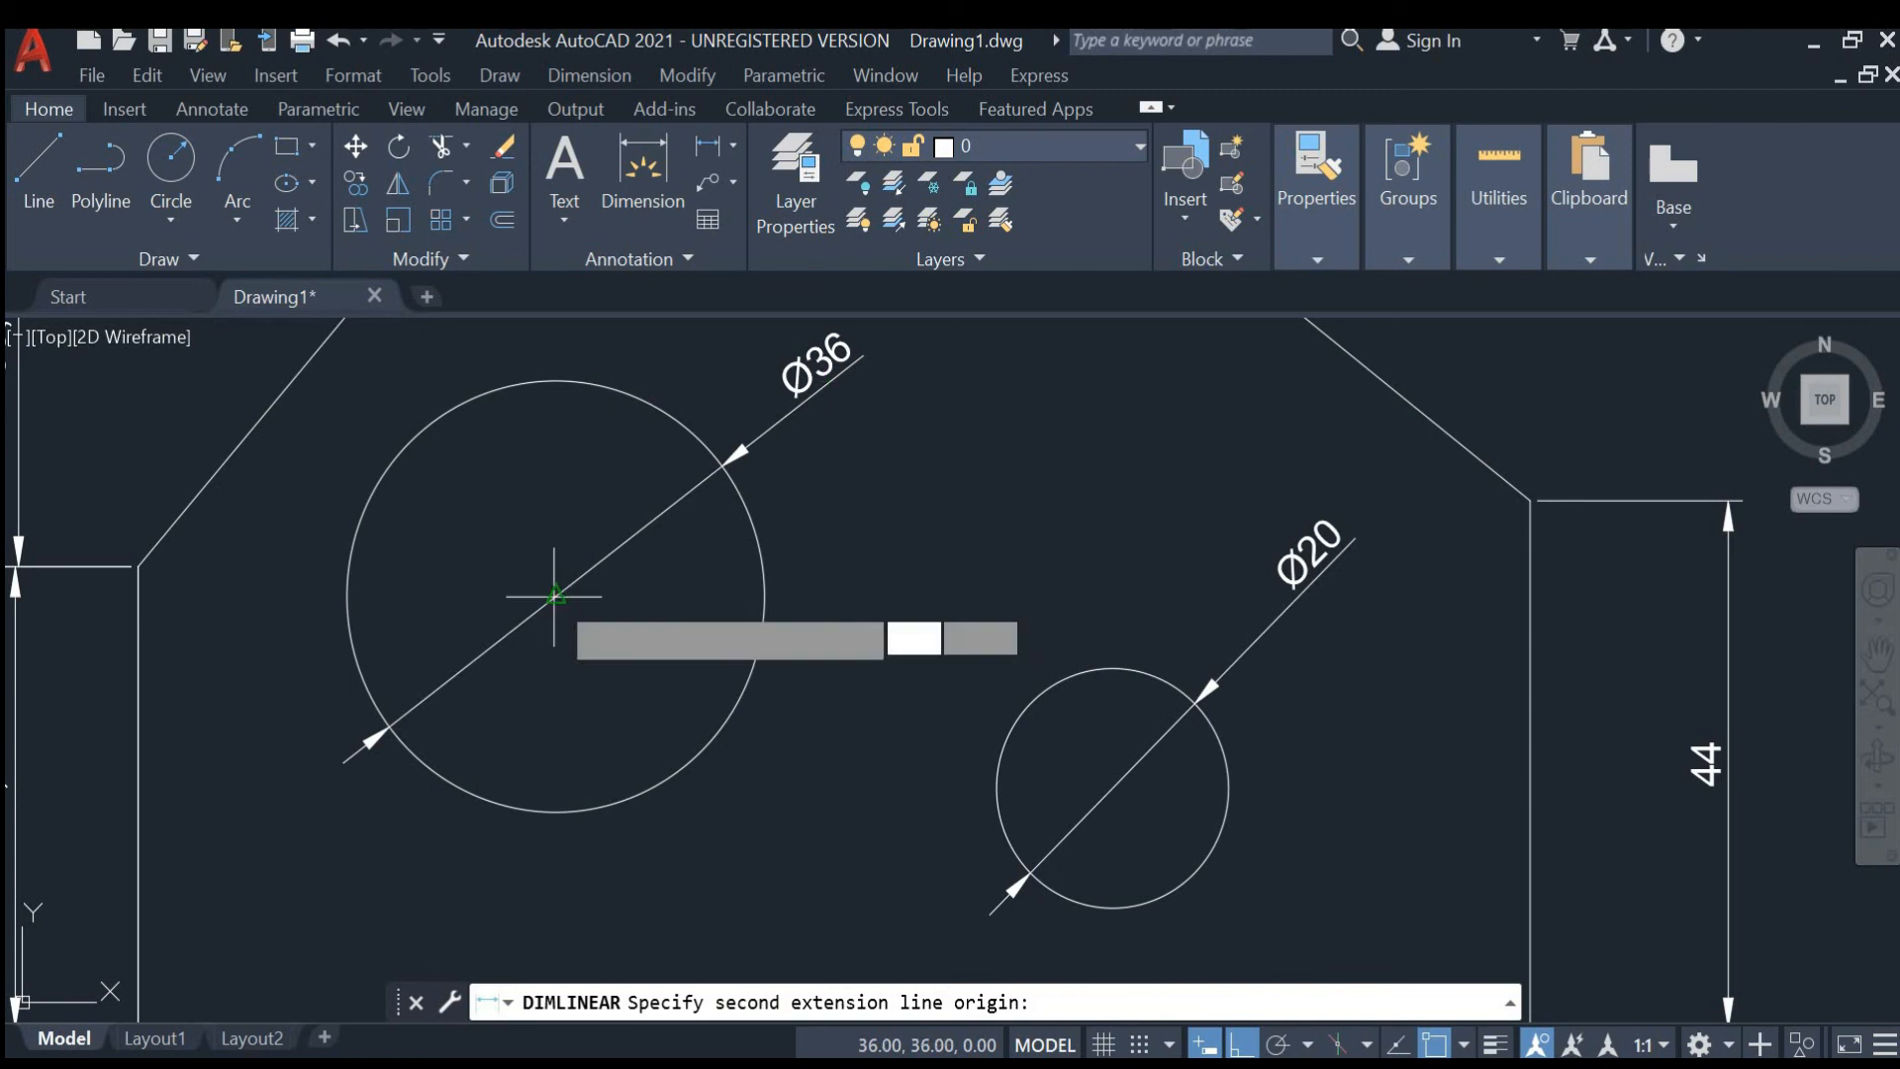
pyautogui.click(141, 564)
pyautogui.scroll(-6, 196, 634)
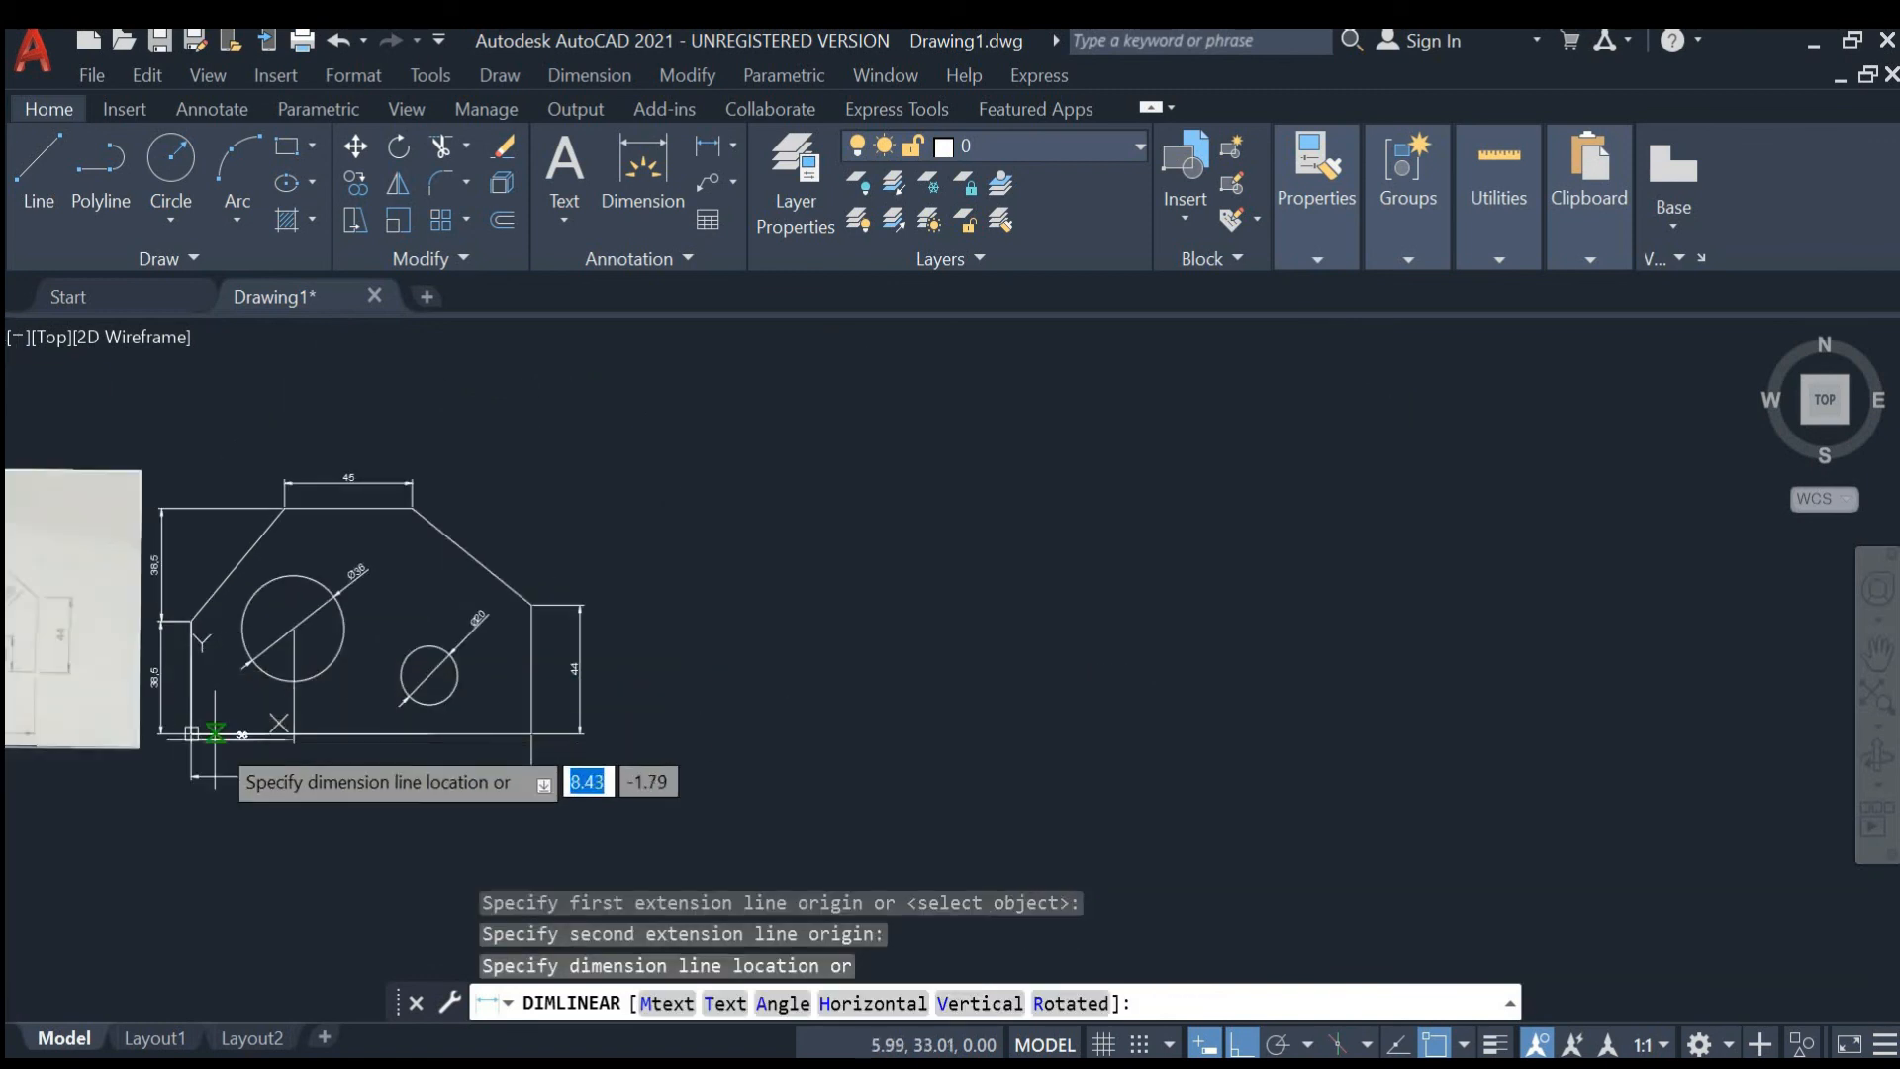
pyautogui.click(197, 816)
# - Add a vertical linear dimension from the bottom edge to the large hole's center, placed left of the hole
pyautogui.scroll(2, 233, 658)
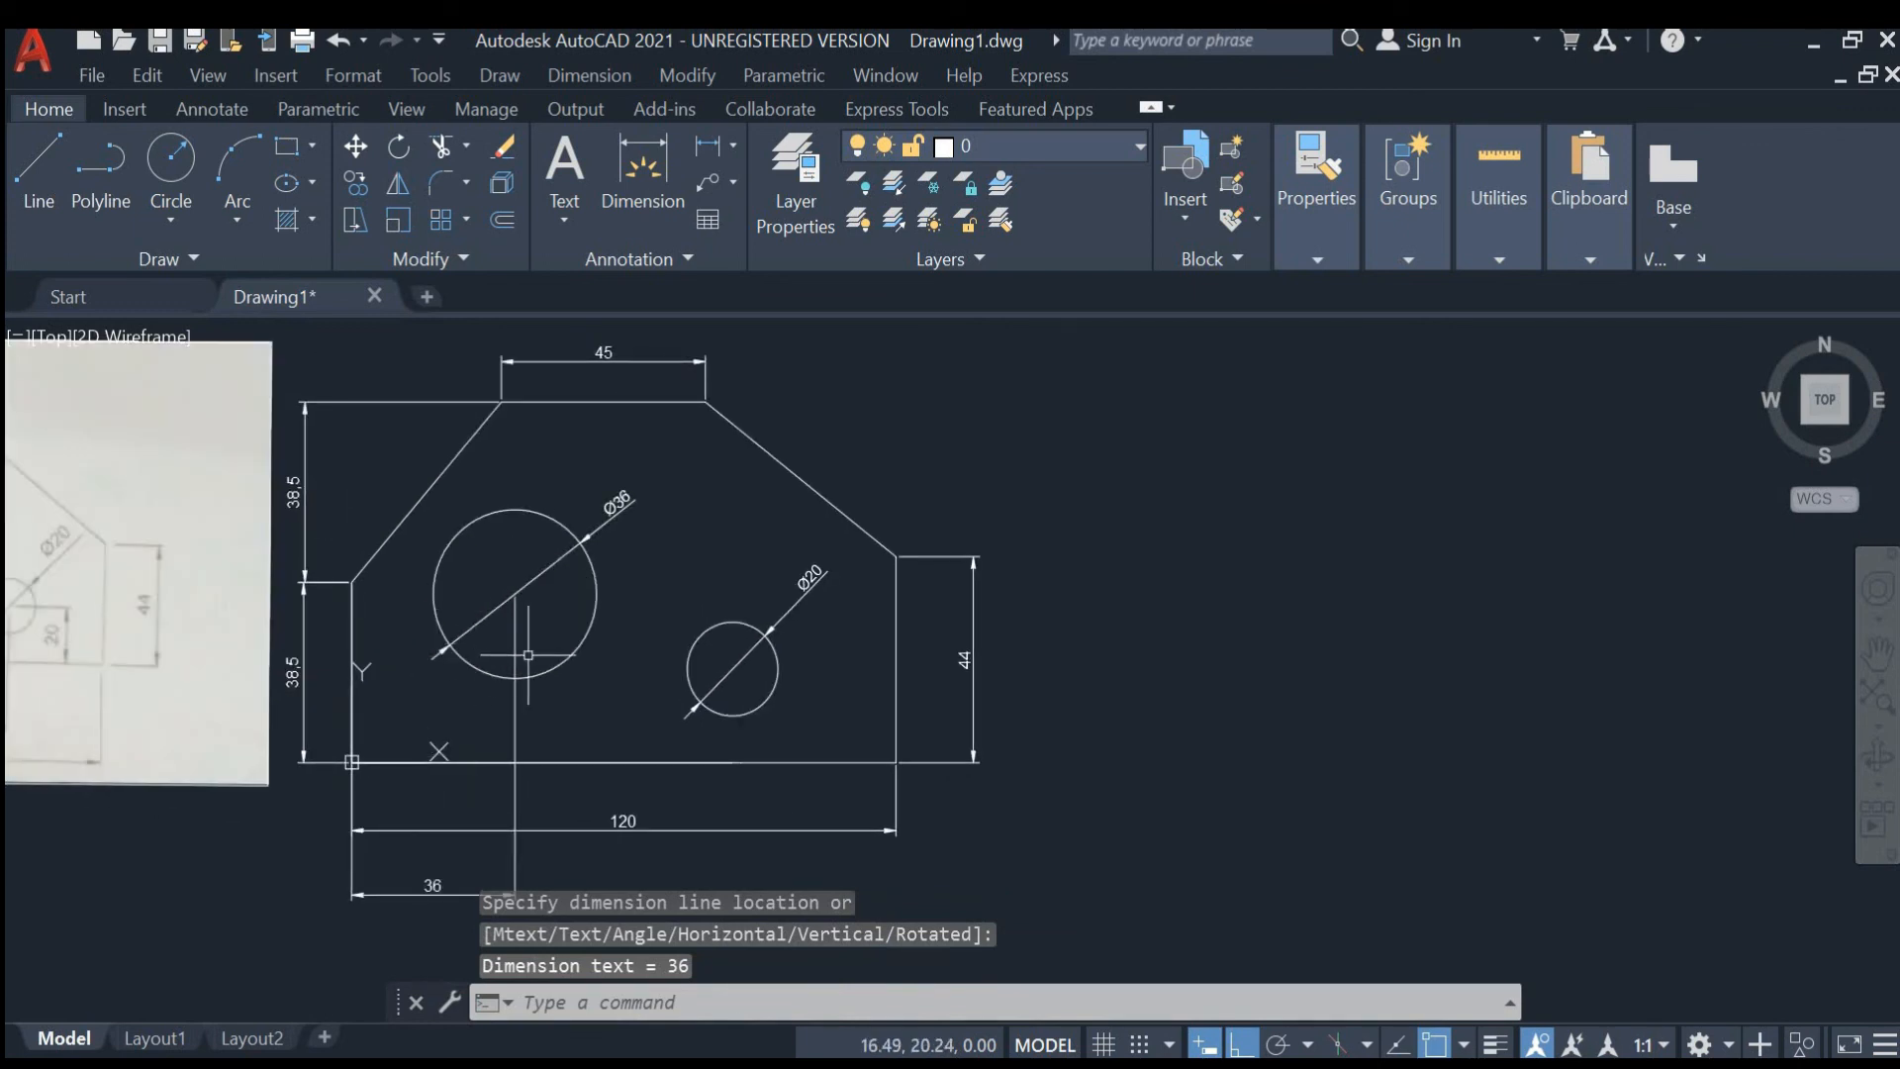
pyautogui.click(707, 145)
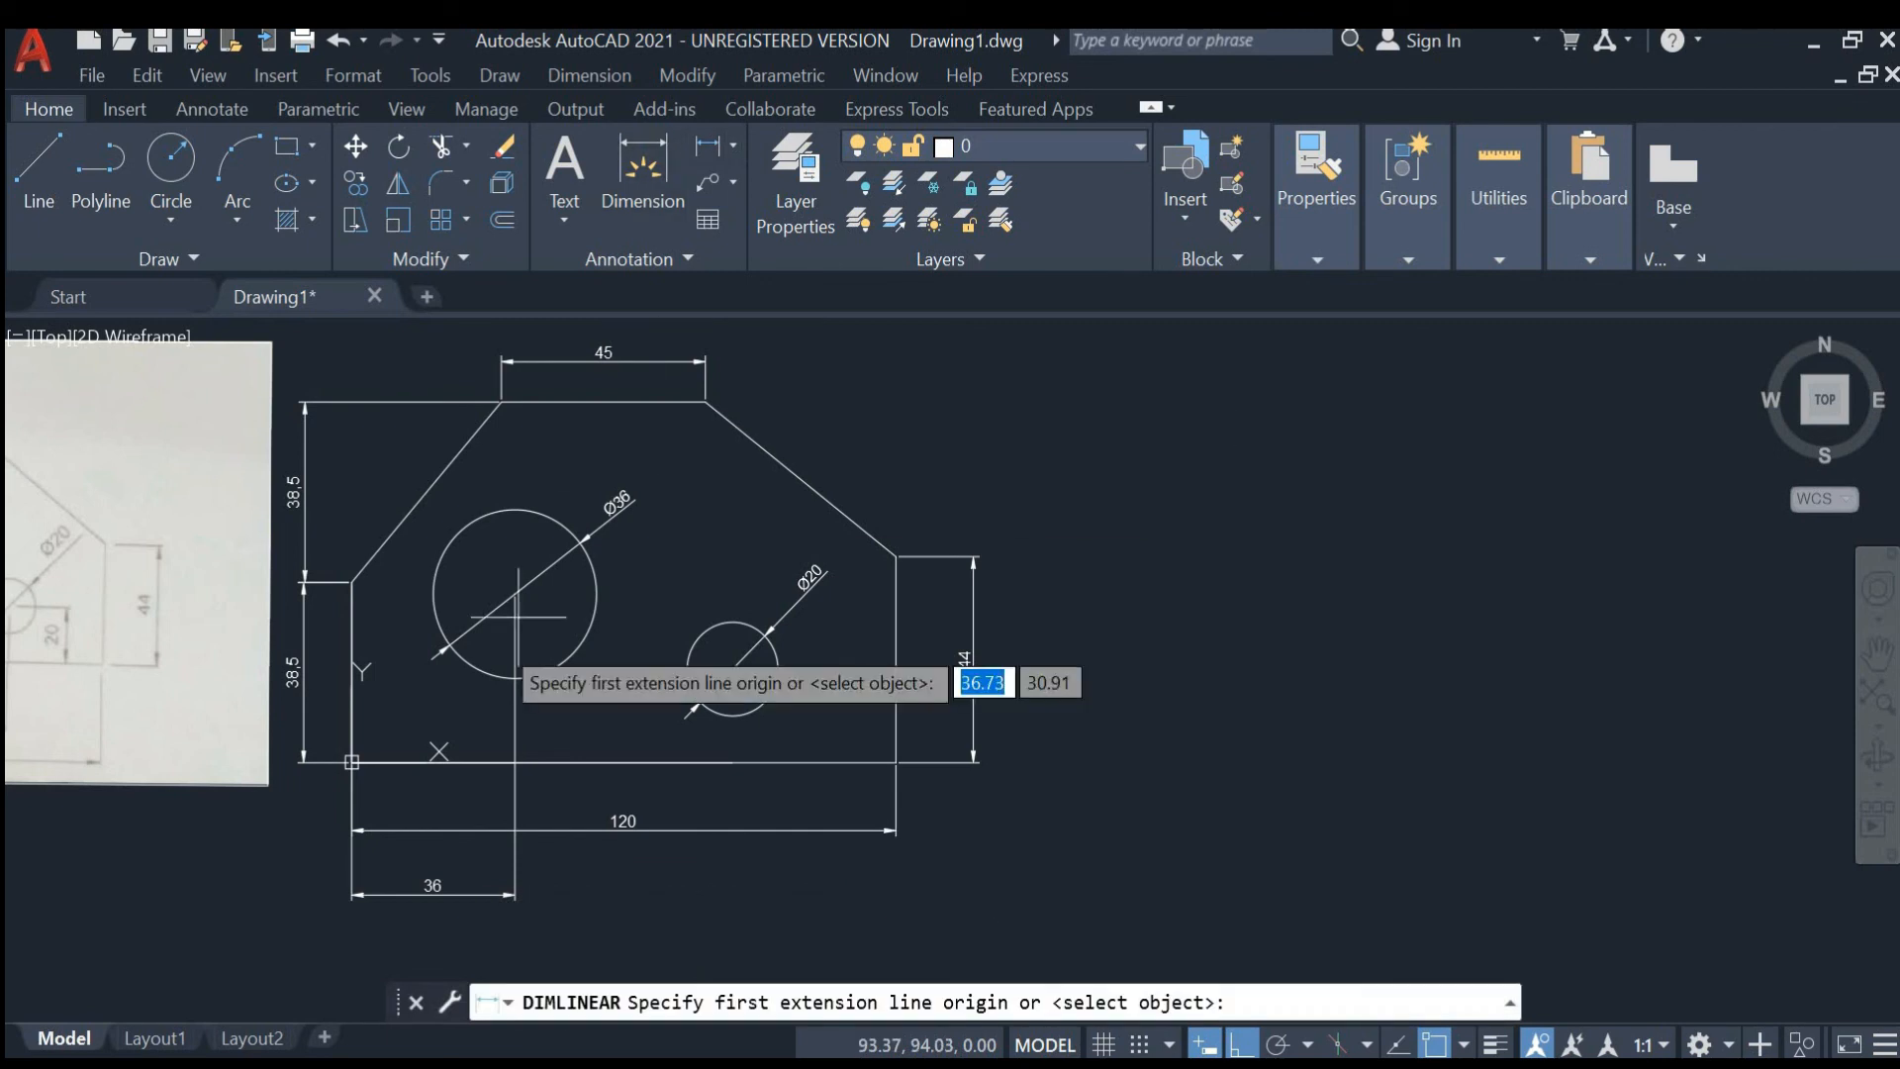
pyautogui.click(480, 762)
pyautogui.click(514, 594)
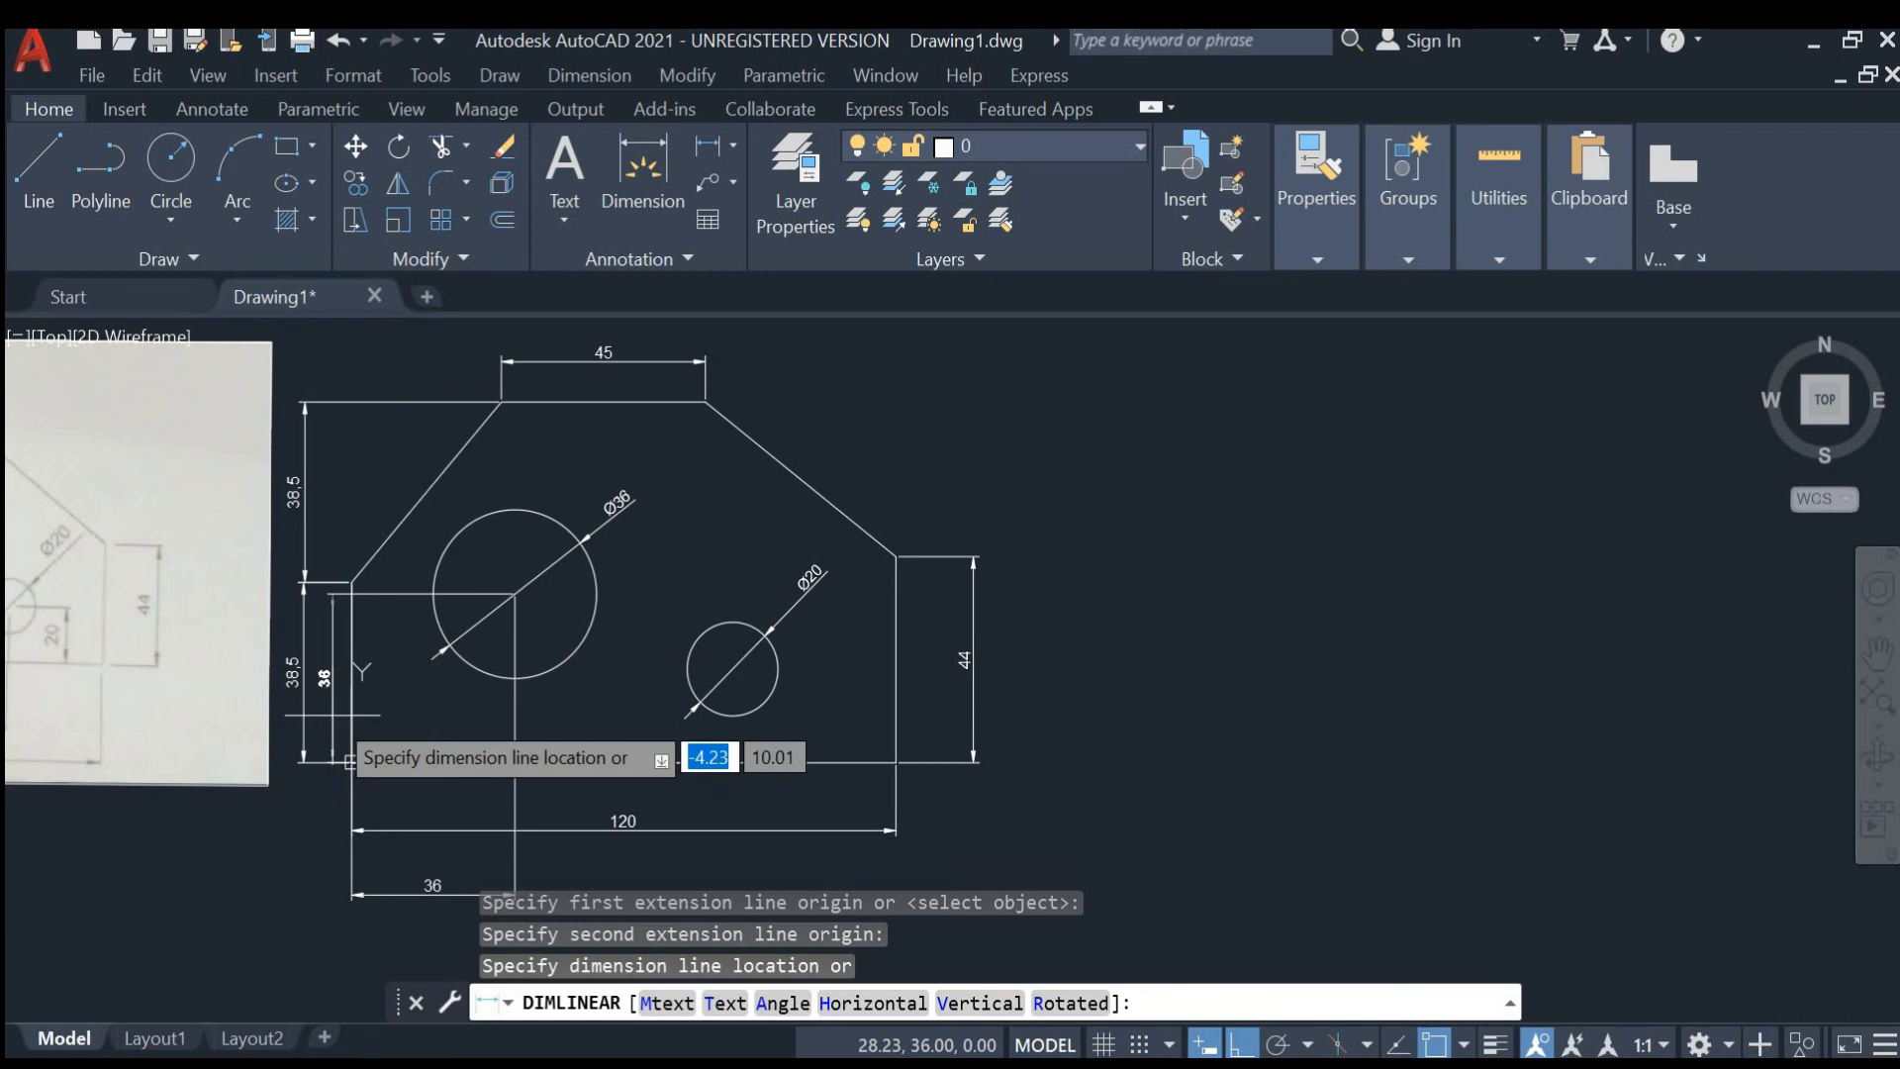
pyautogui.click(334, 715)
# - Add a vertical linear dimension from the bottom edge to the small hole's center, placed right of the hole
pyautogui.scroll(4, 771, 716)
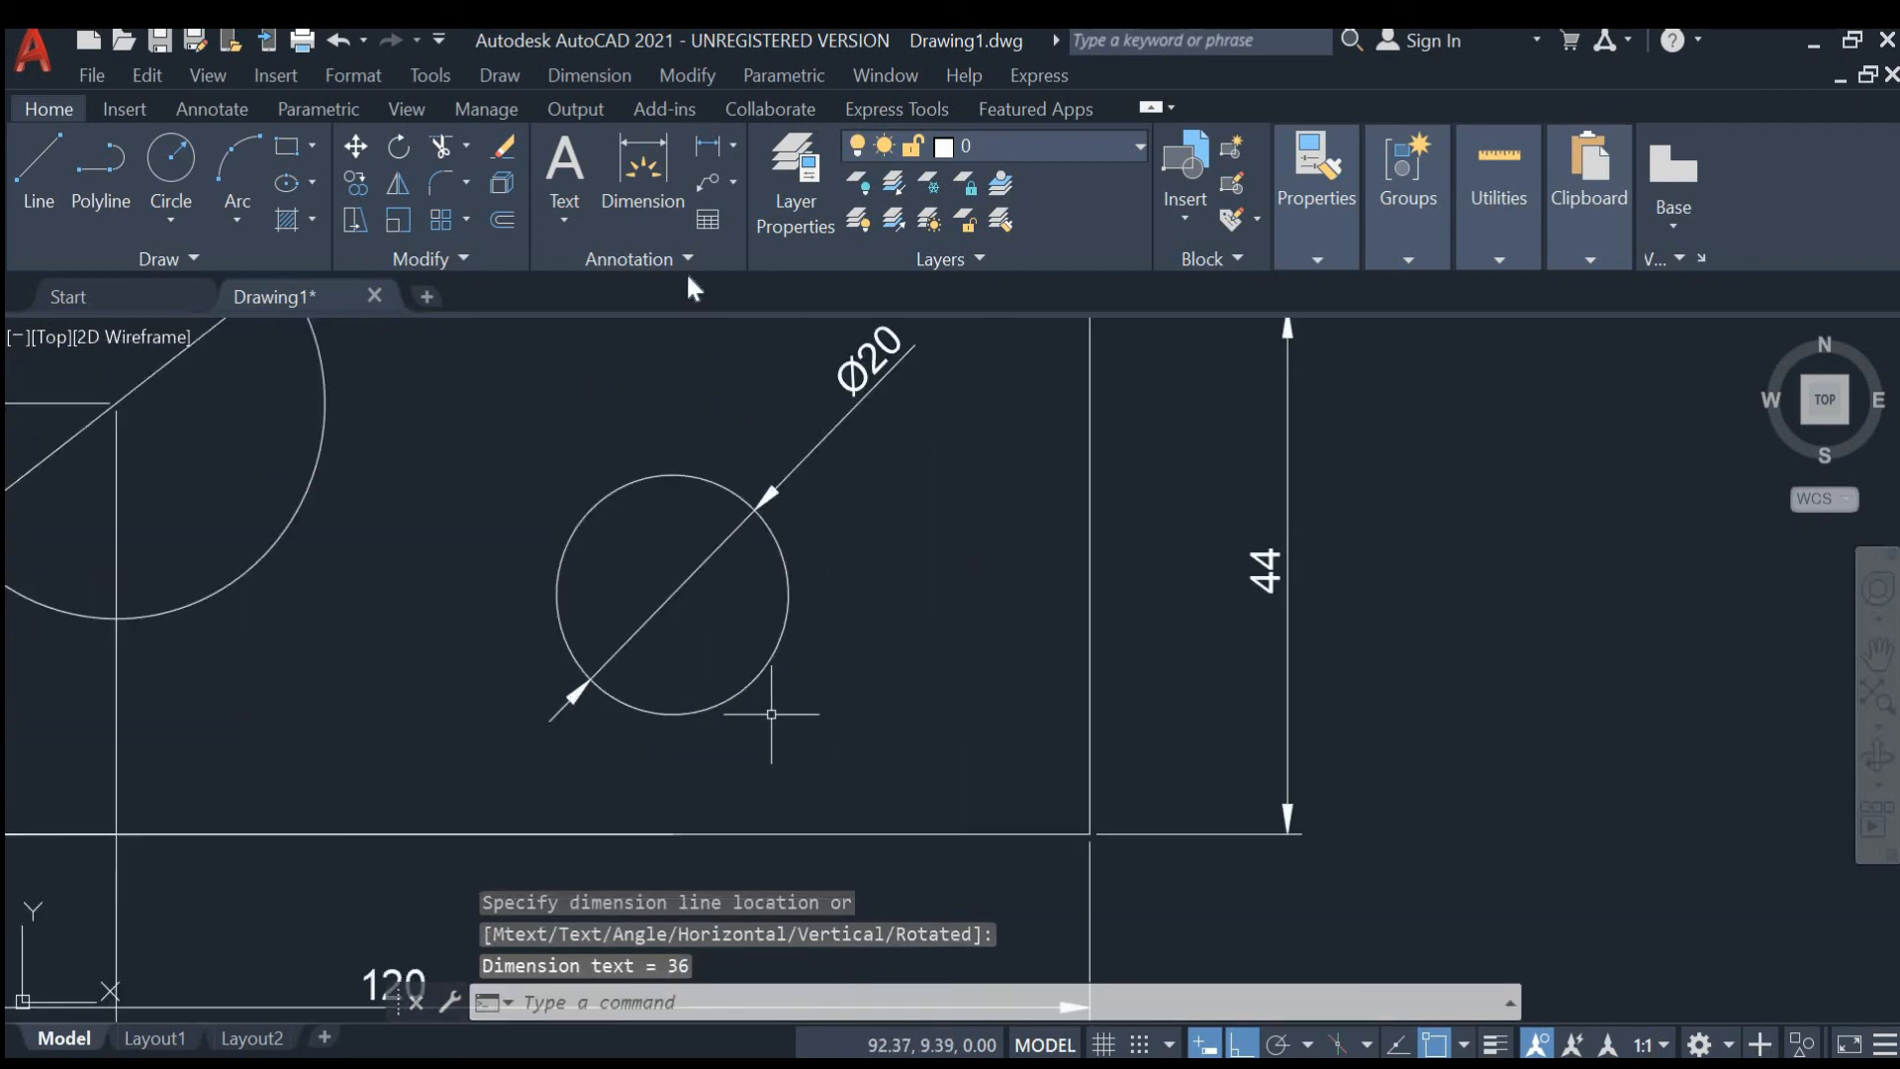
pyautogui.click(710, 146)
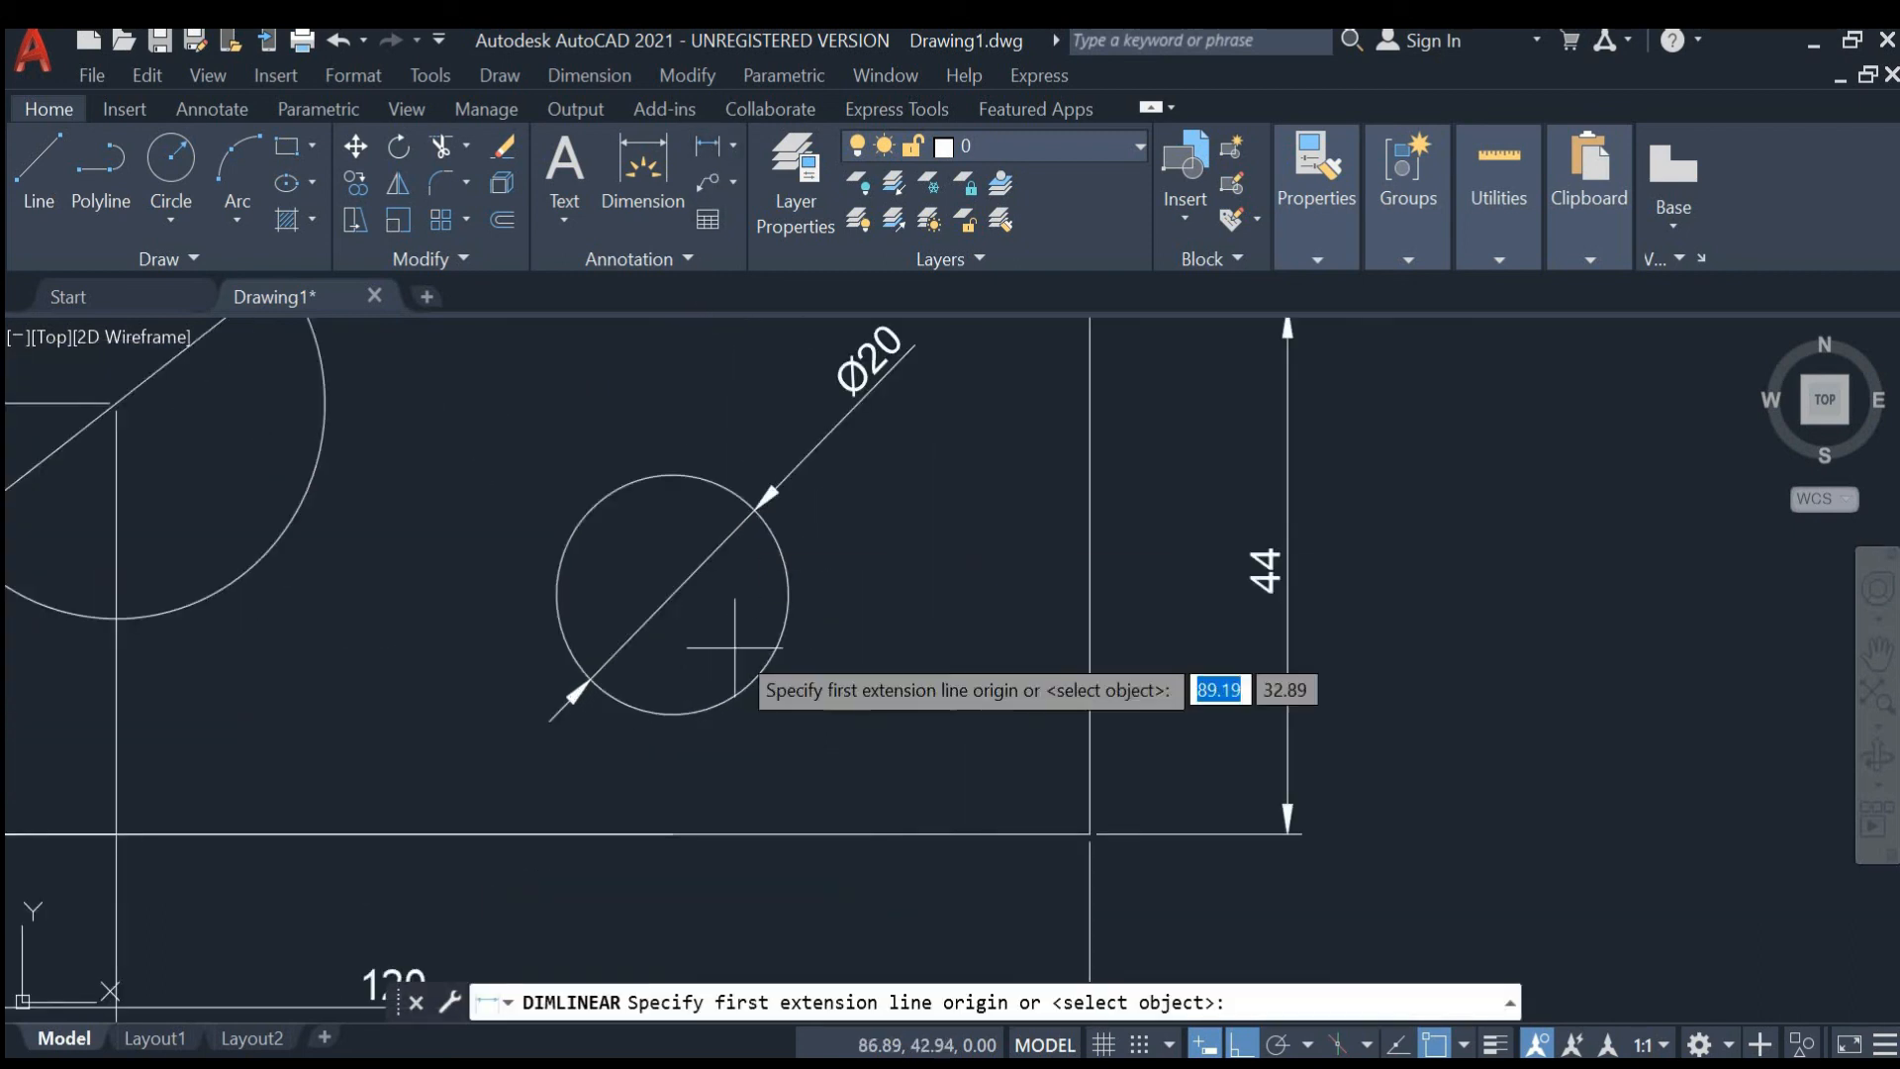
pyautogui.click(673, 835)
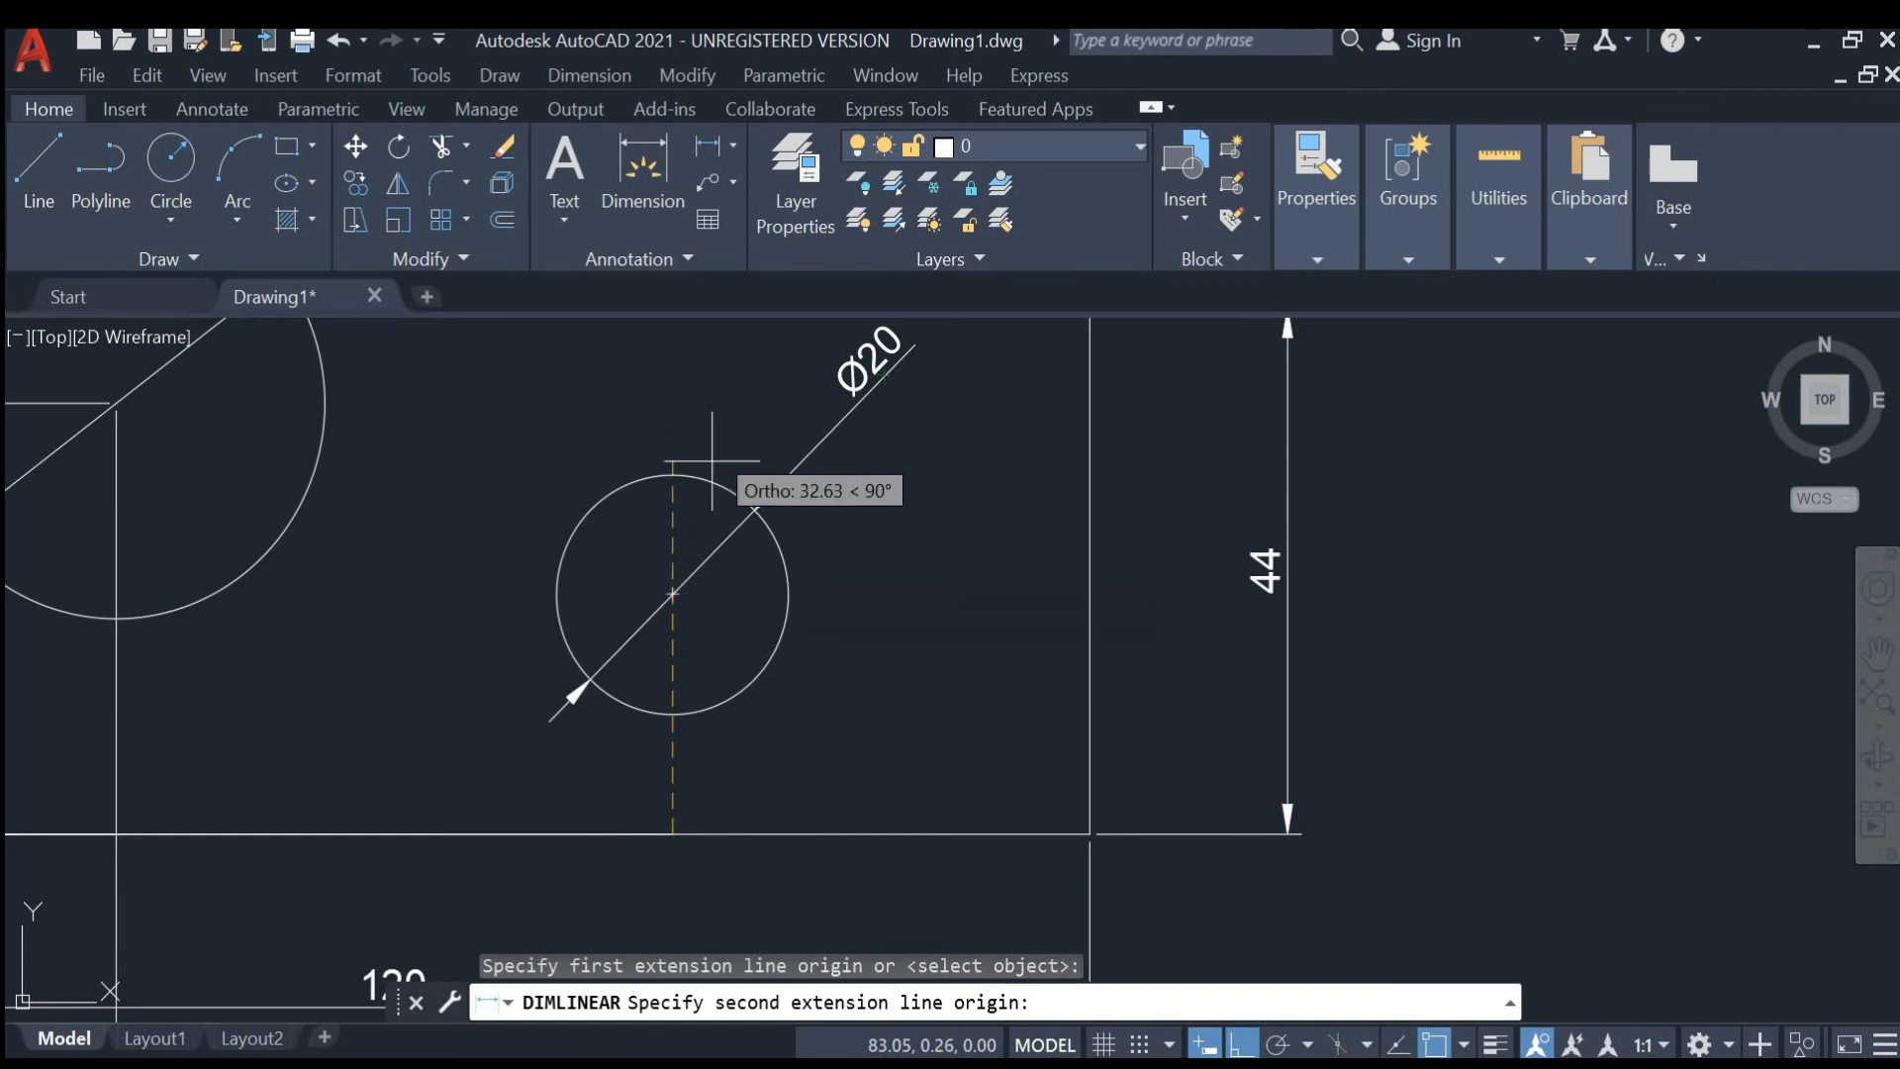
pyautogui.click(673, 595)
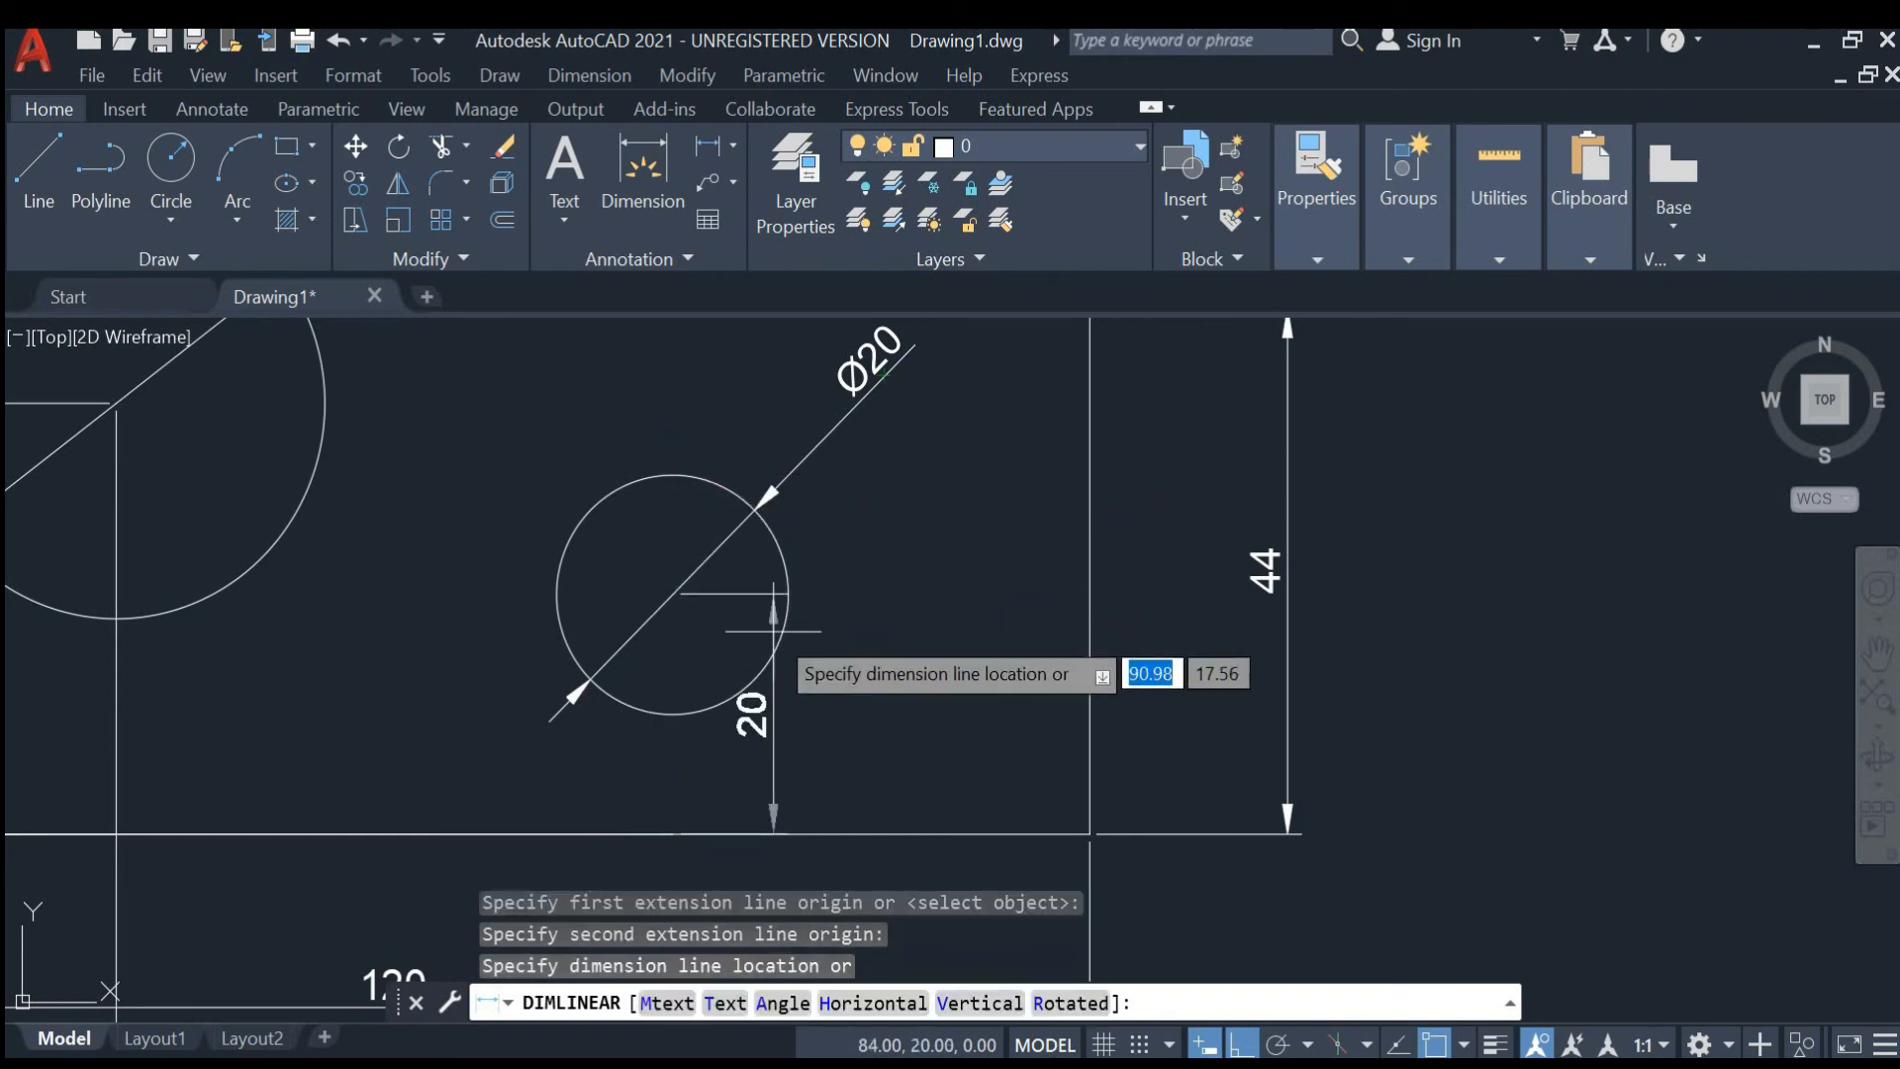
pyautogui.click(921, 691)
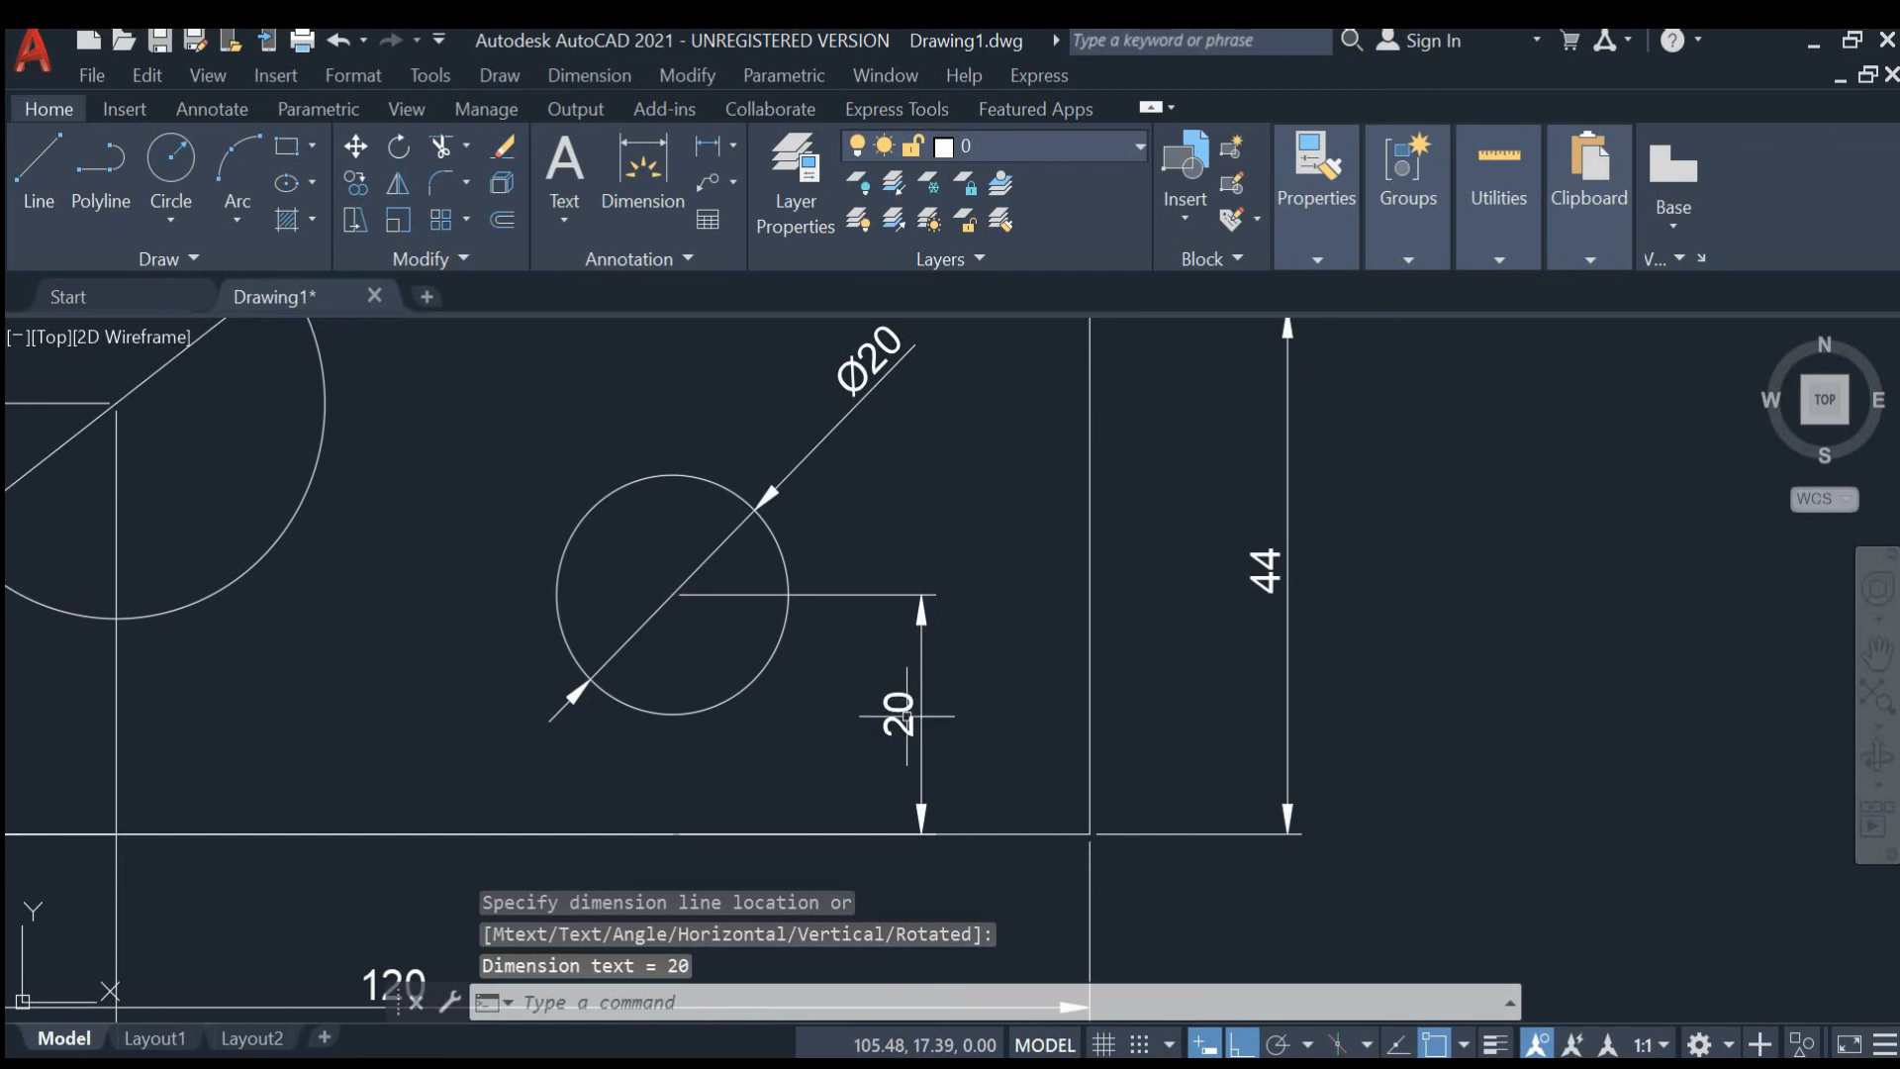
# - Add a horizontal linear dimension from the small hole's center to the plate's bottom-left corner, placed below the plate
pyautogui.scroll(-2, 926, 692)
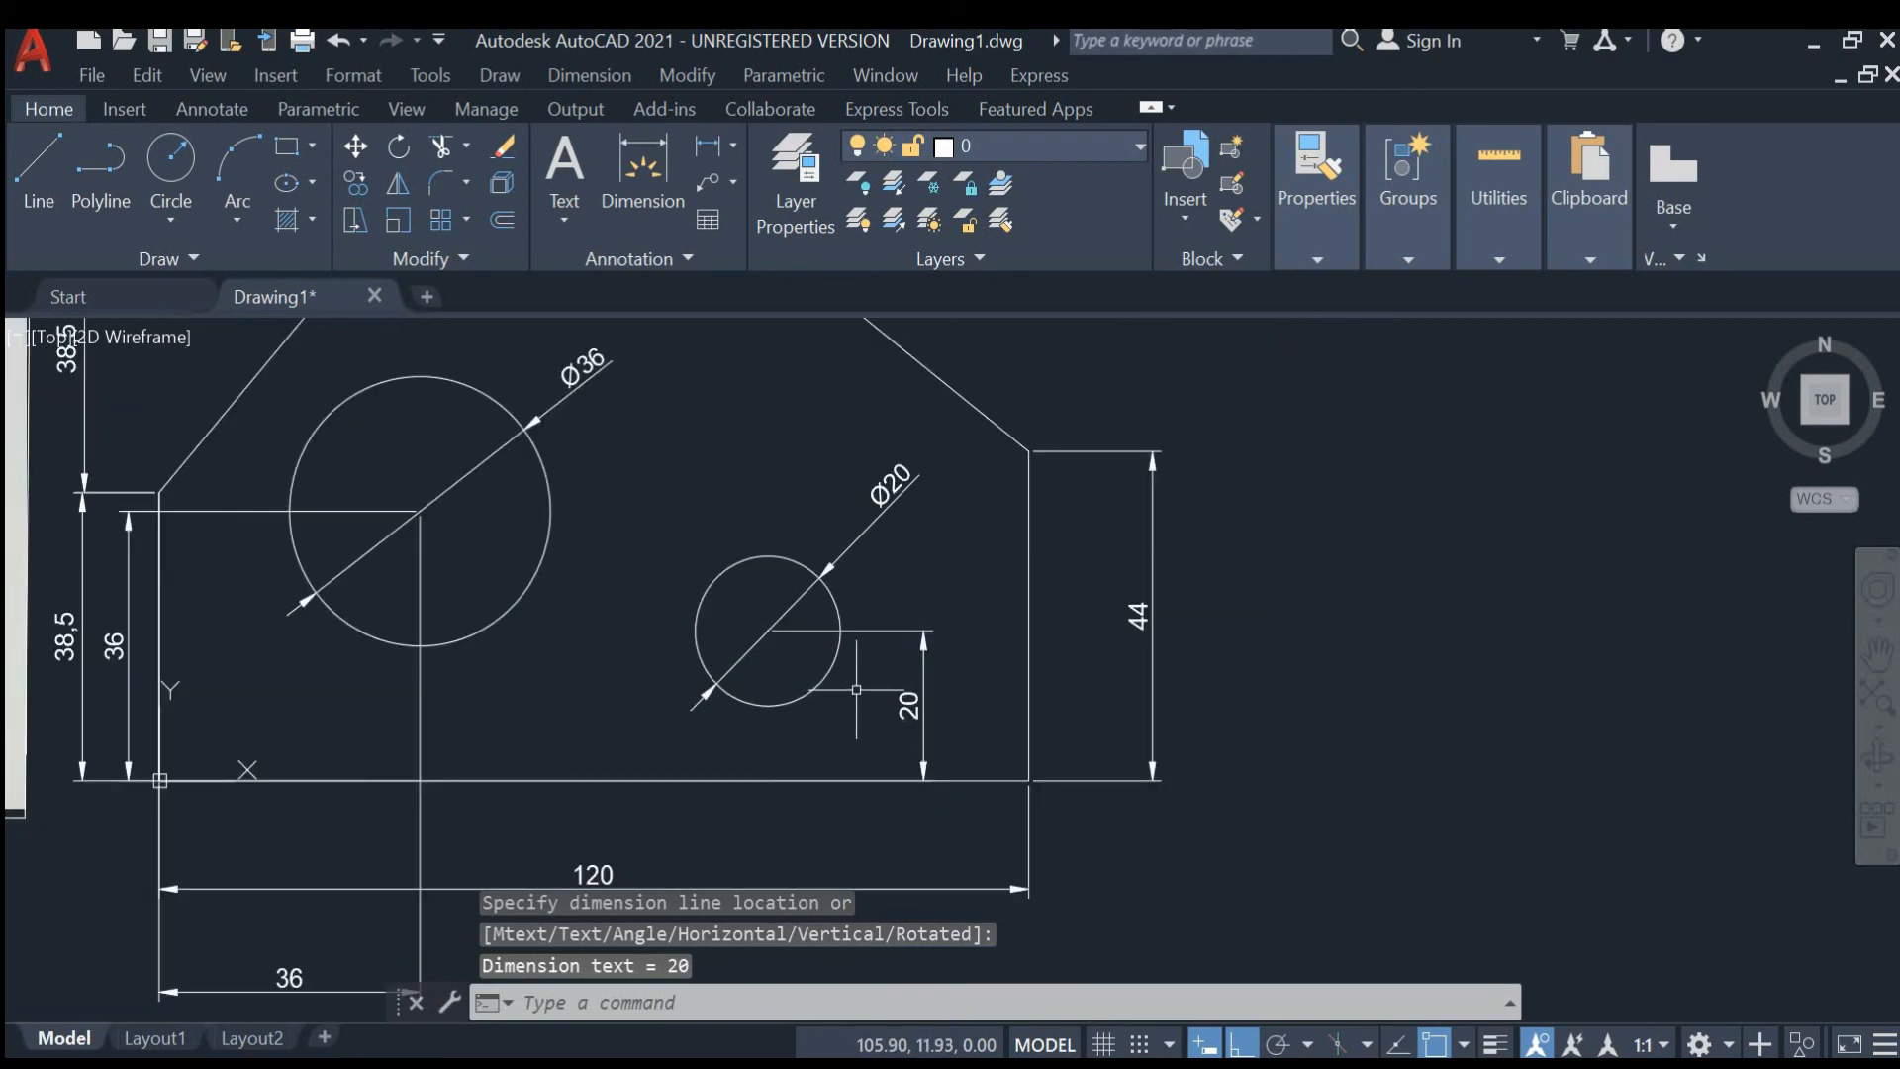
pyautogui.click(634, 175)
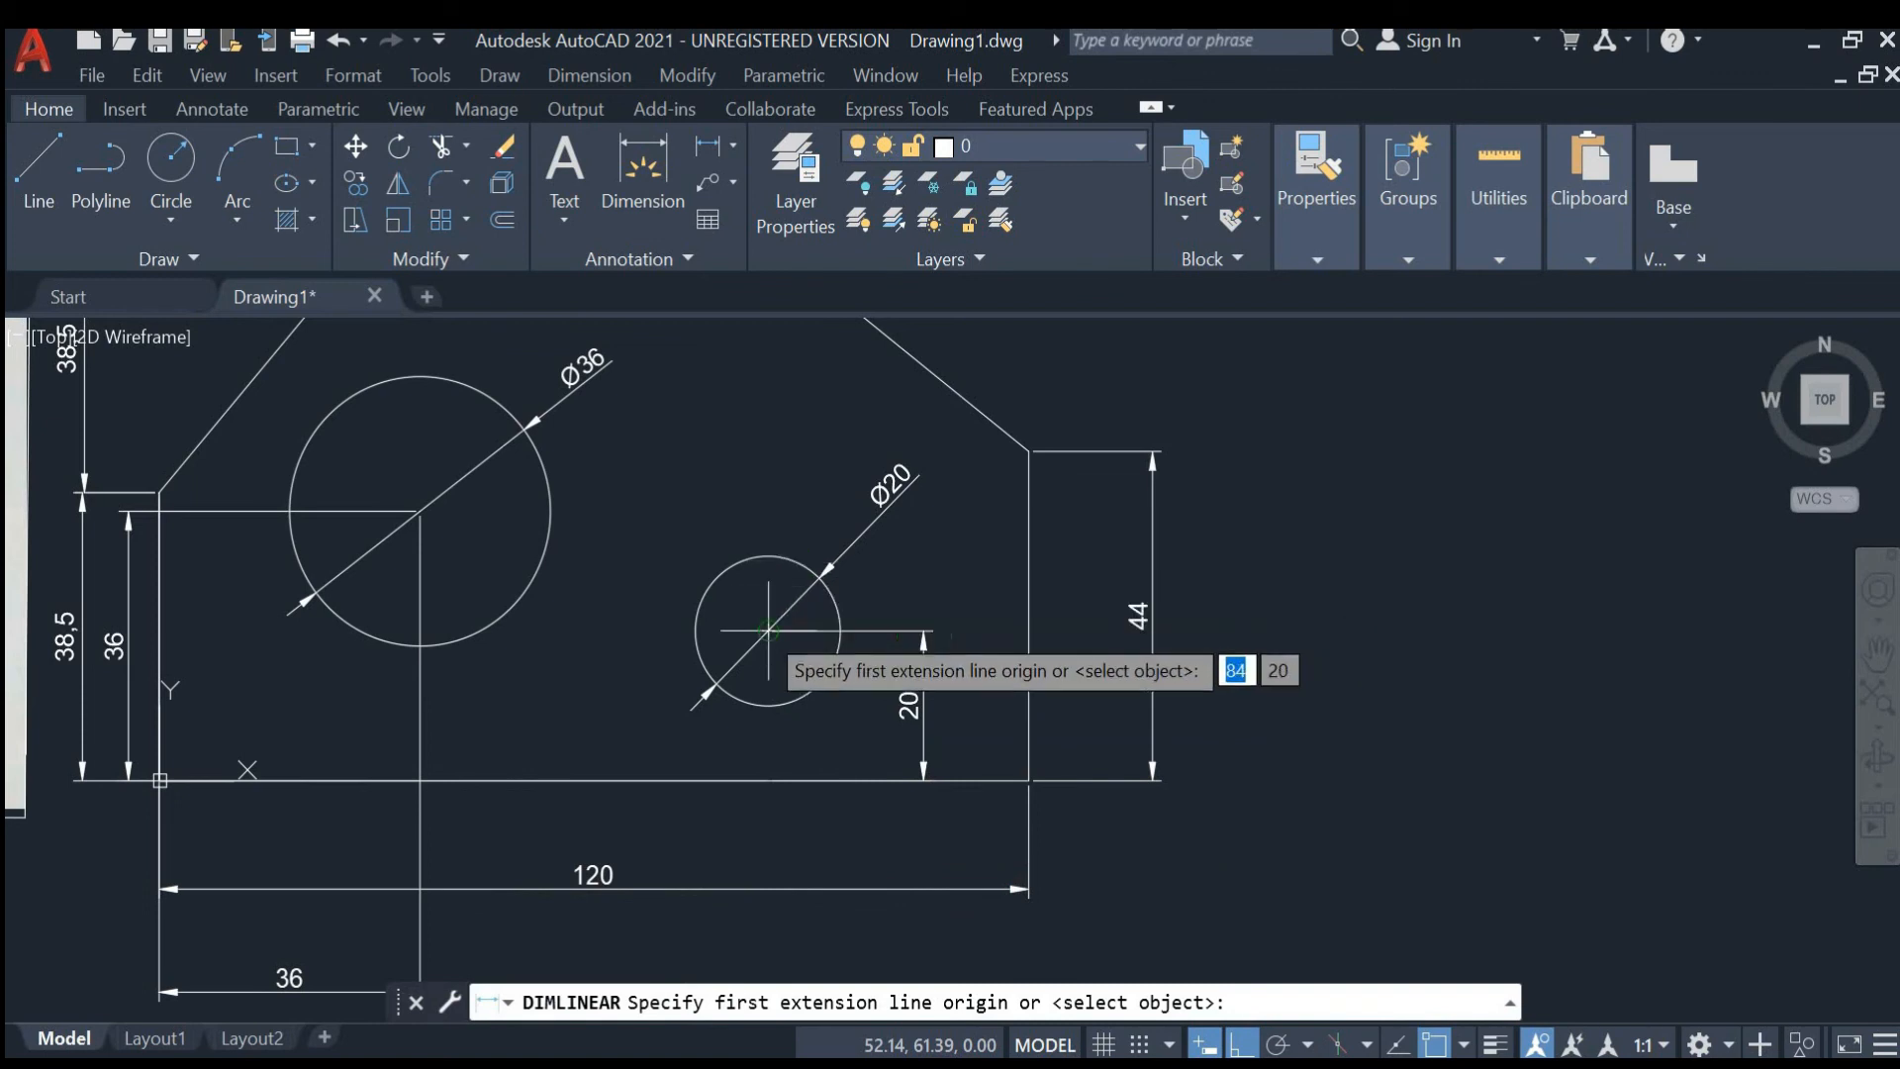
pyautogui.click(768, 630)
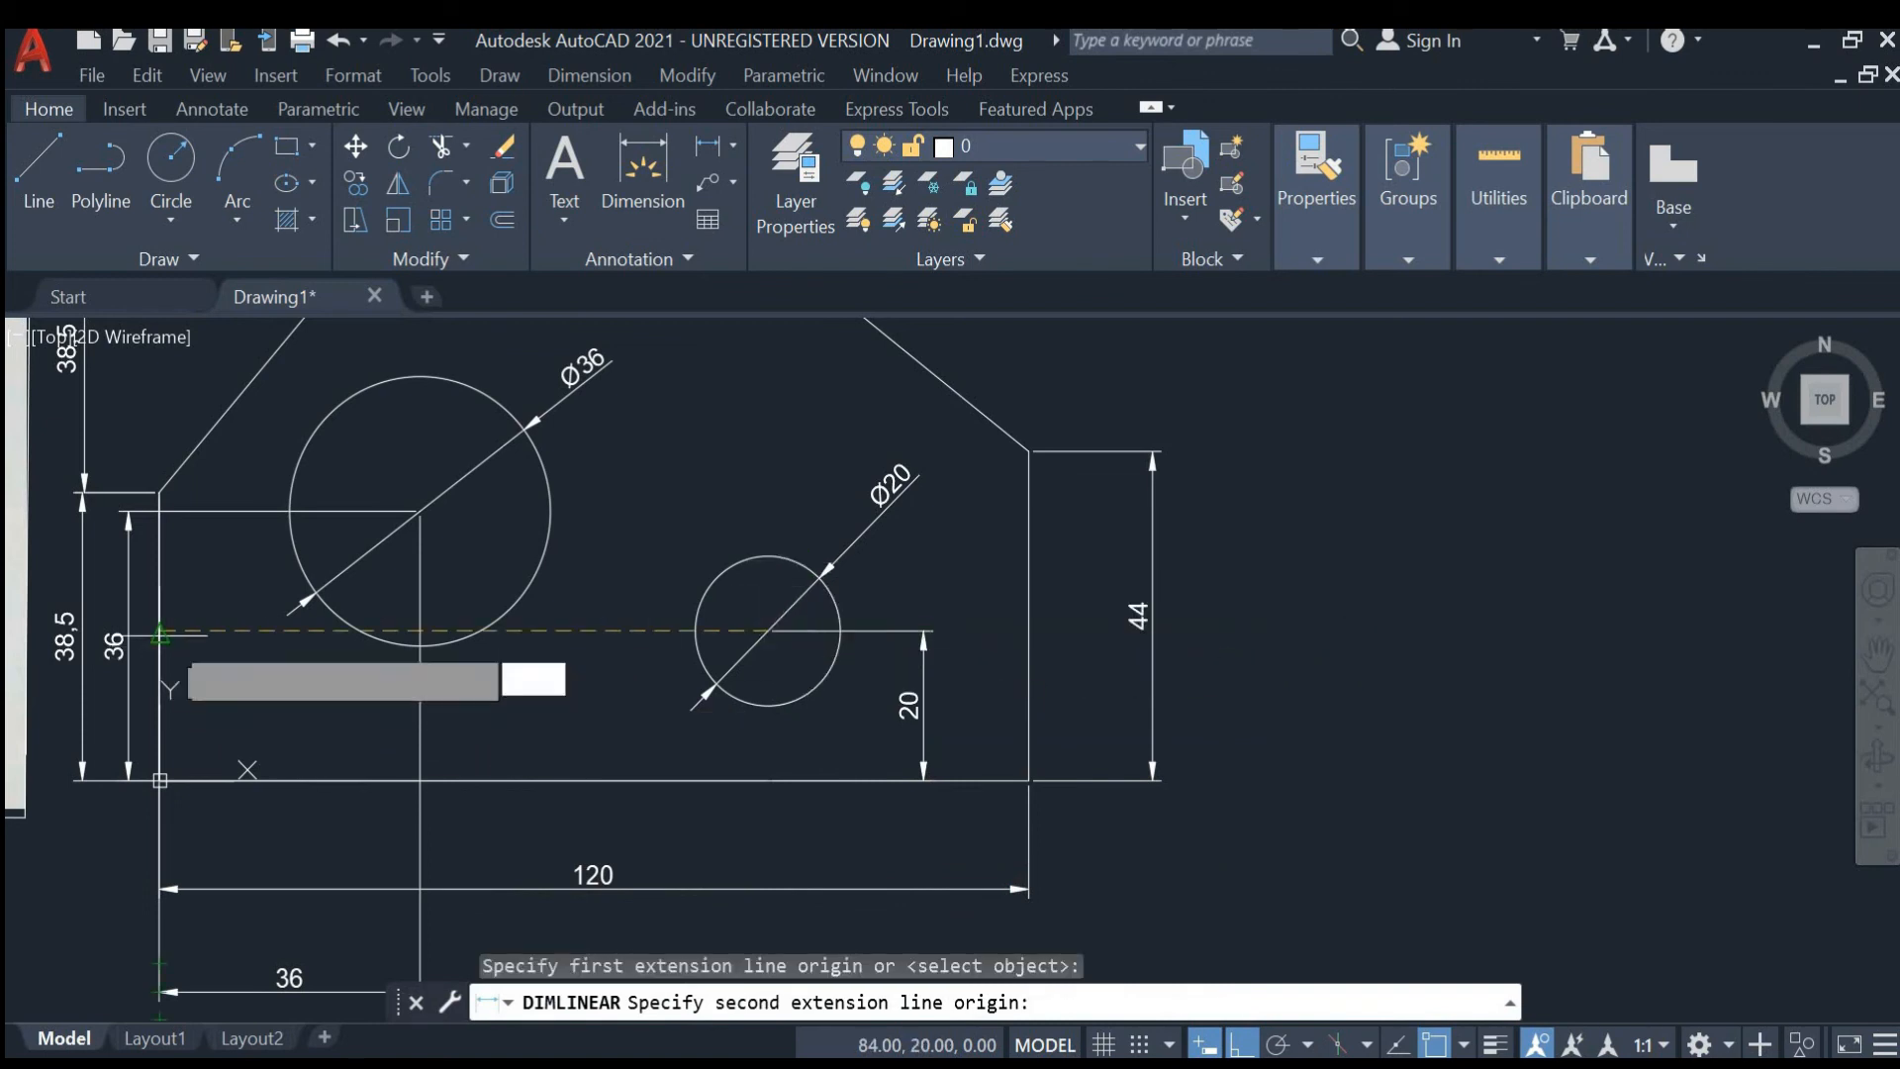
pyautogui.click(161, 780)
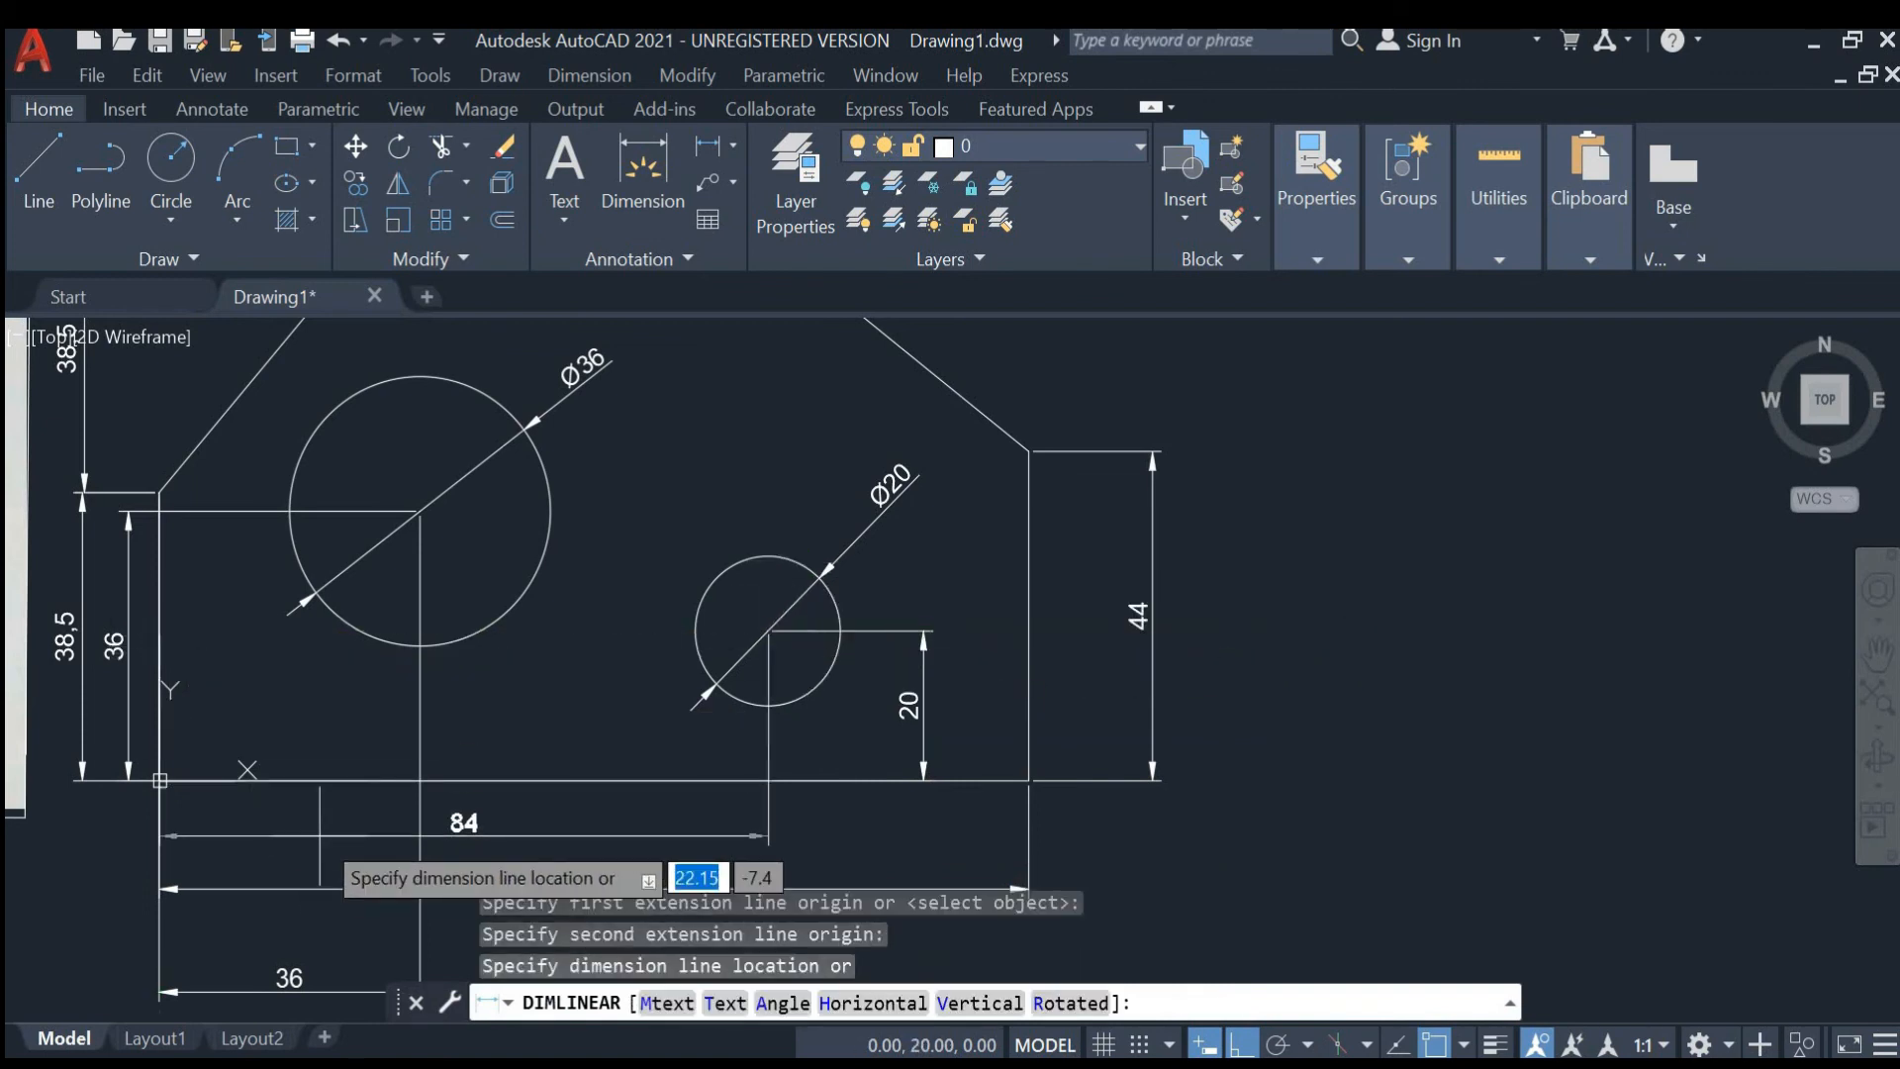
pyautogui.click(320, 836)
# - Compare the dimensioned plate with the reference sketch
pyautogui.scroll(-2, 327, 841)
pyautogui.moveTo(527, 664); pyautogui.dragTo(1137, 668, button='middle')
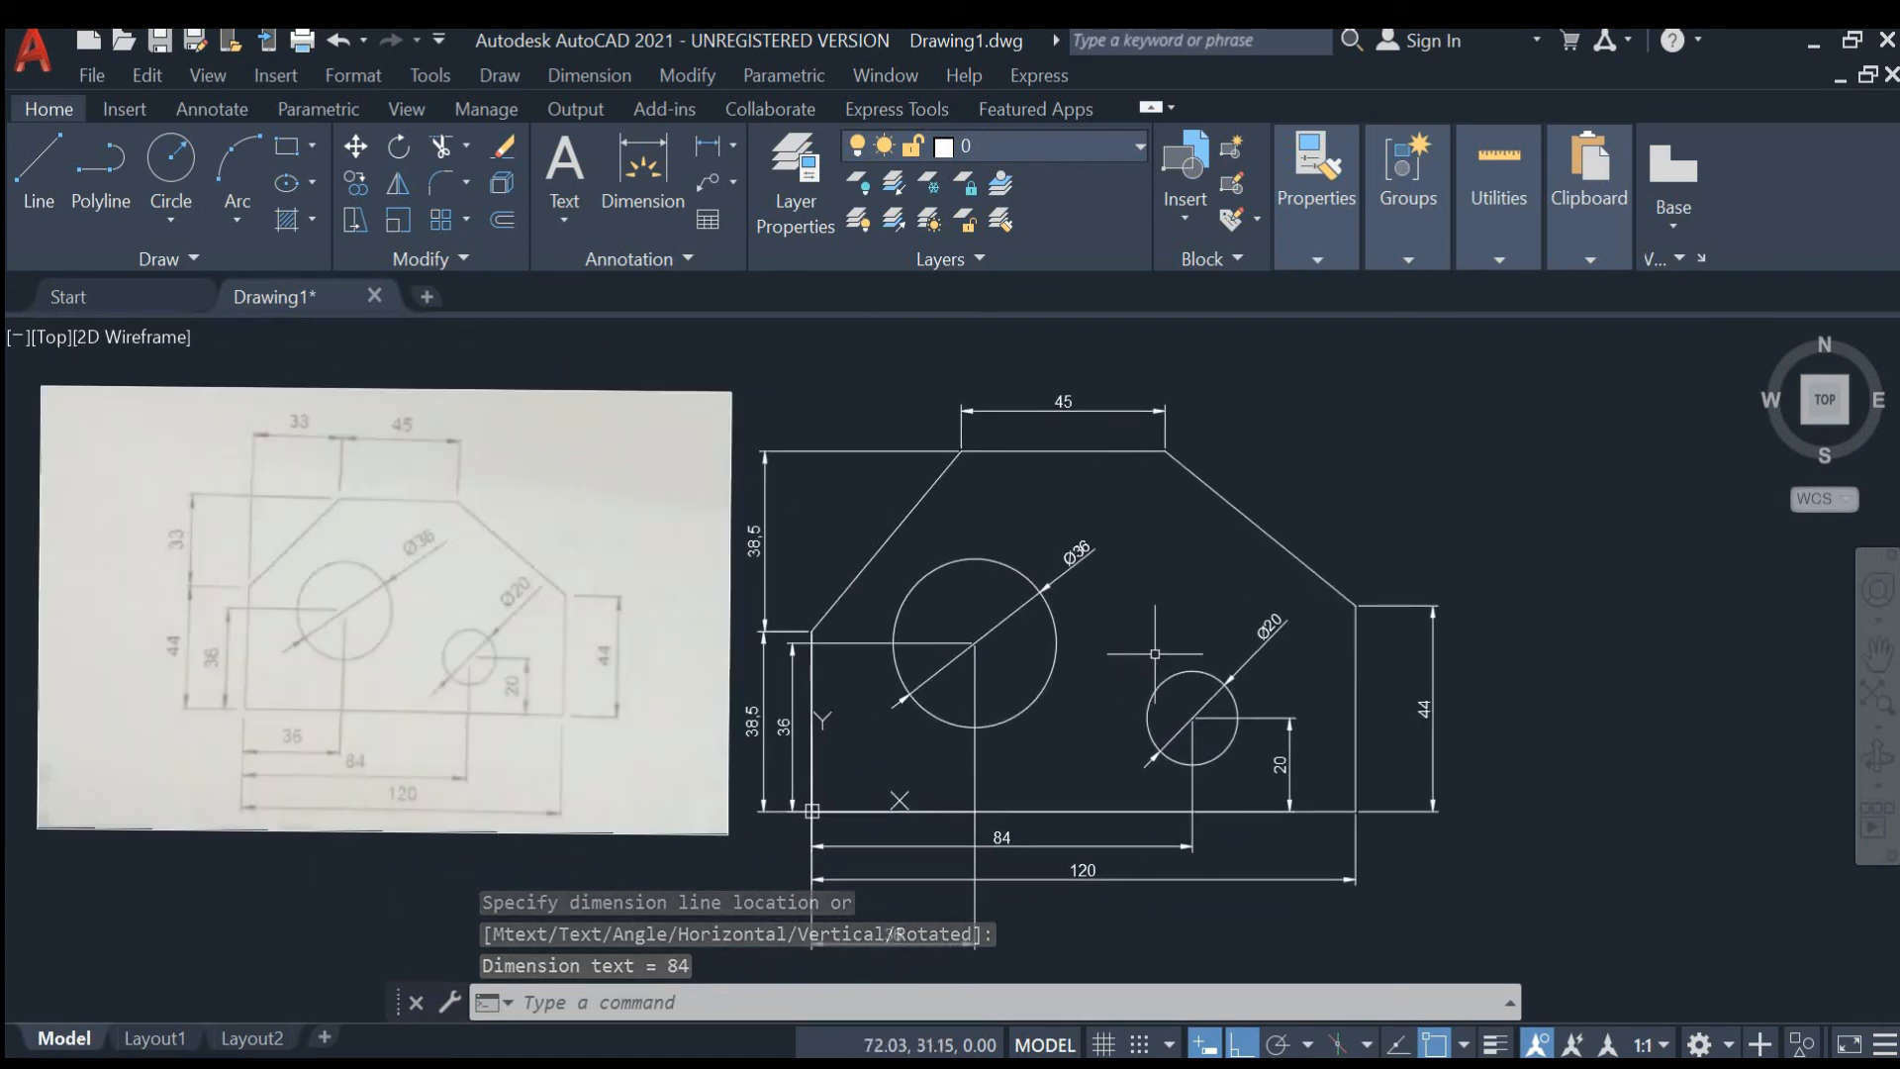
pyautogui.scroll(-2, 1215, 476)
pyautogui.scroll(2, 1216, 487)
pyautogui.moveTo(1152, 544); pyautogui.dragTo(1240, 584, button='middle')
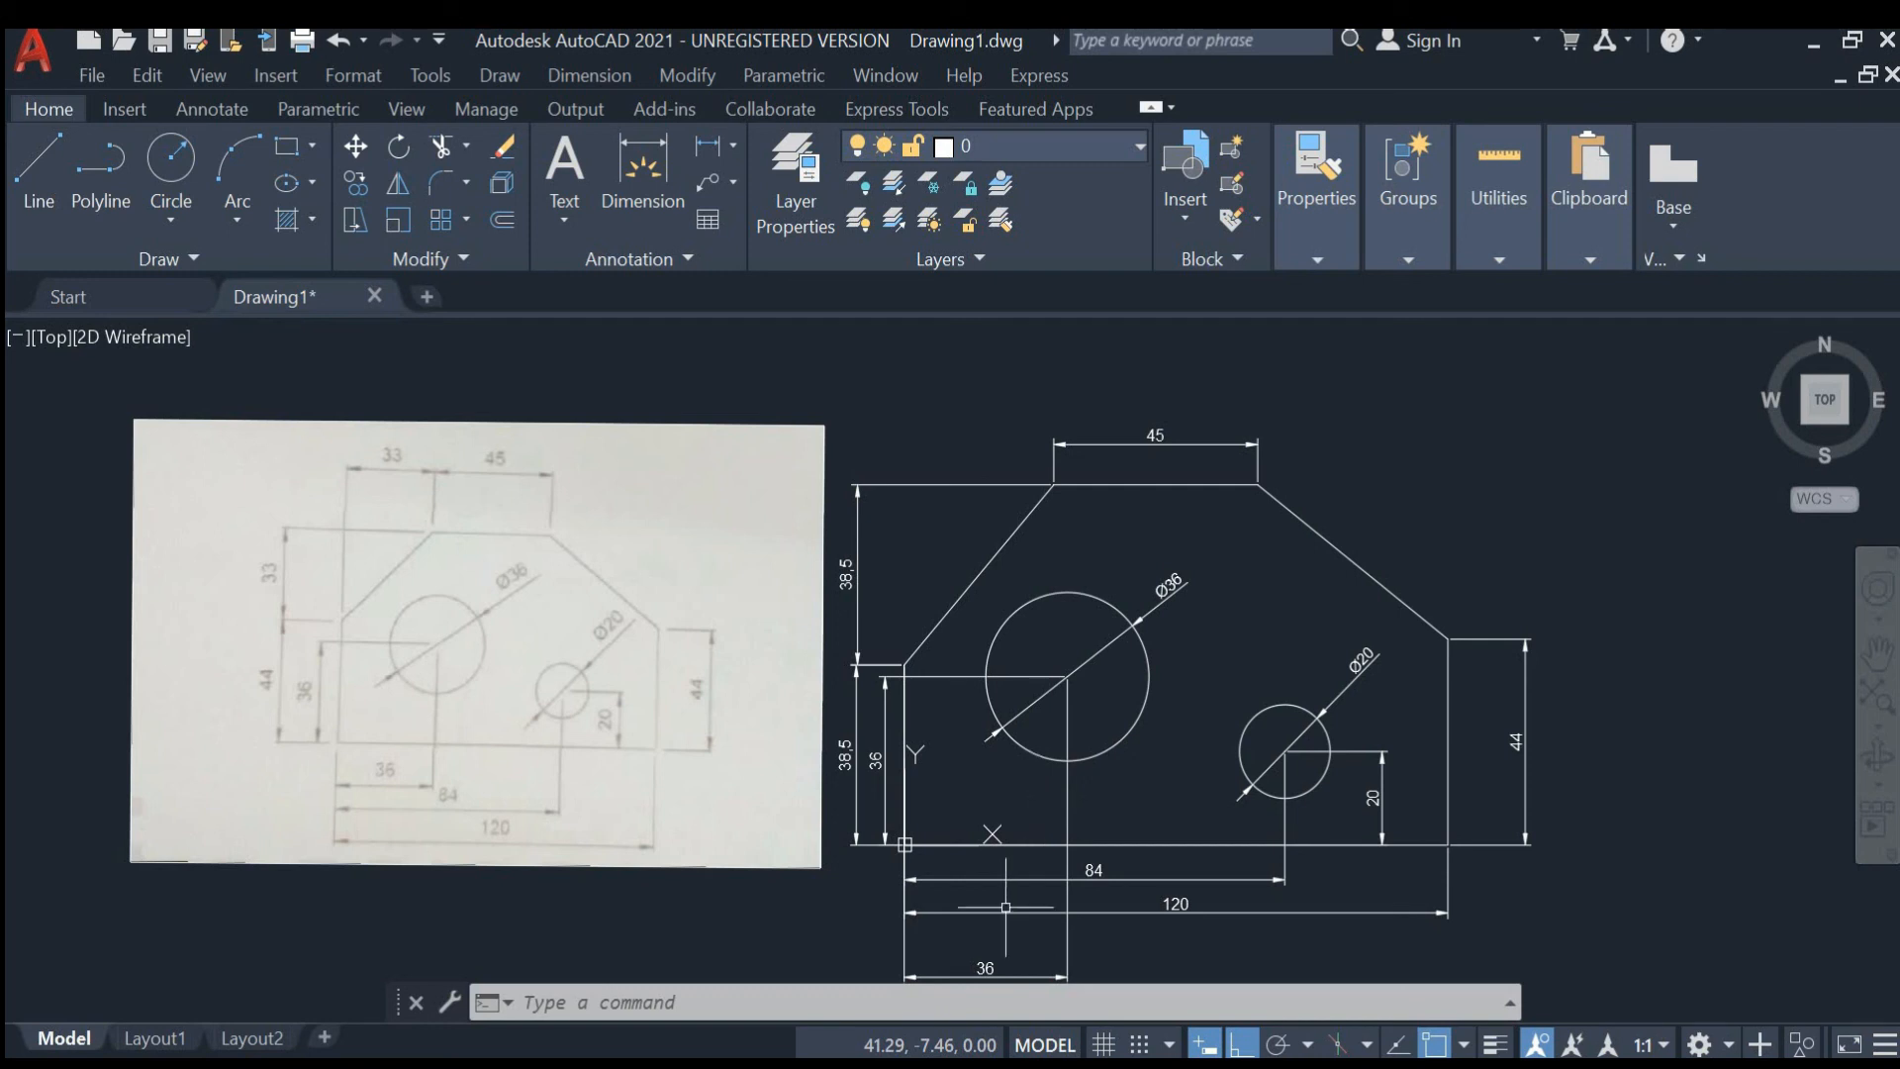
pyautogui.click(985, 968)
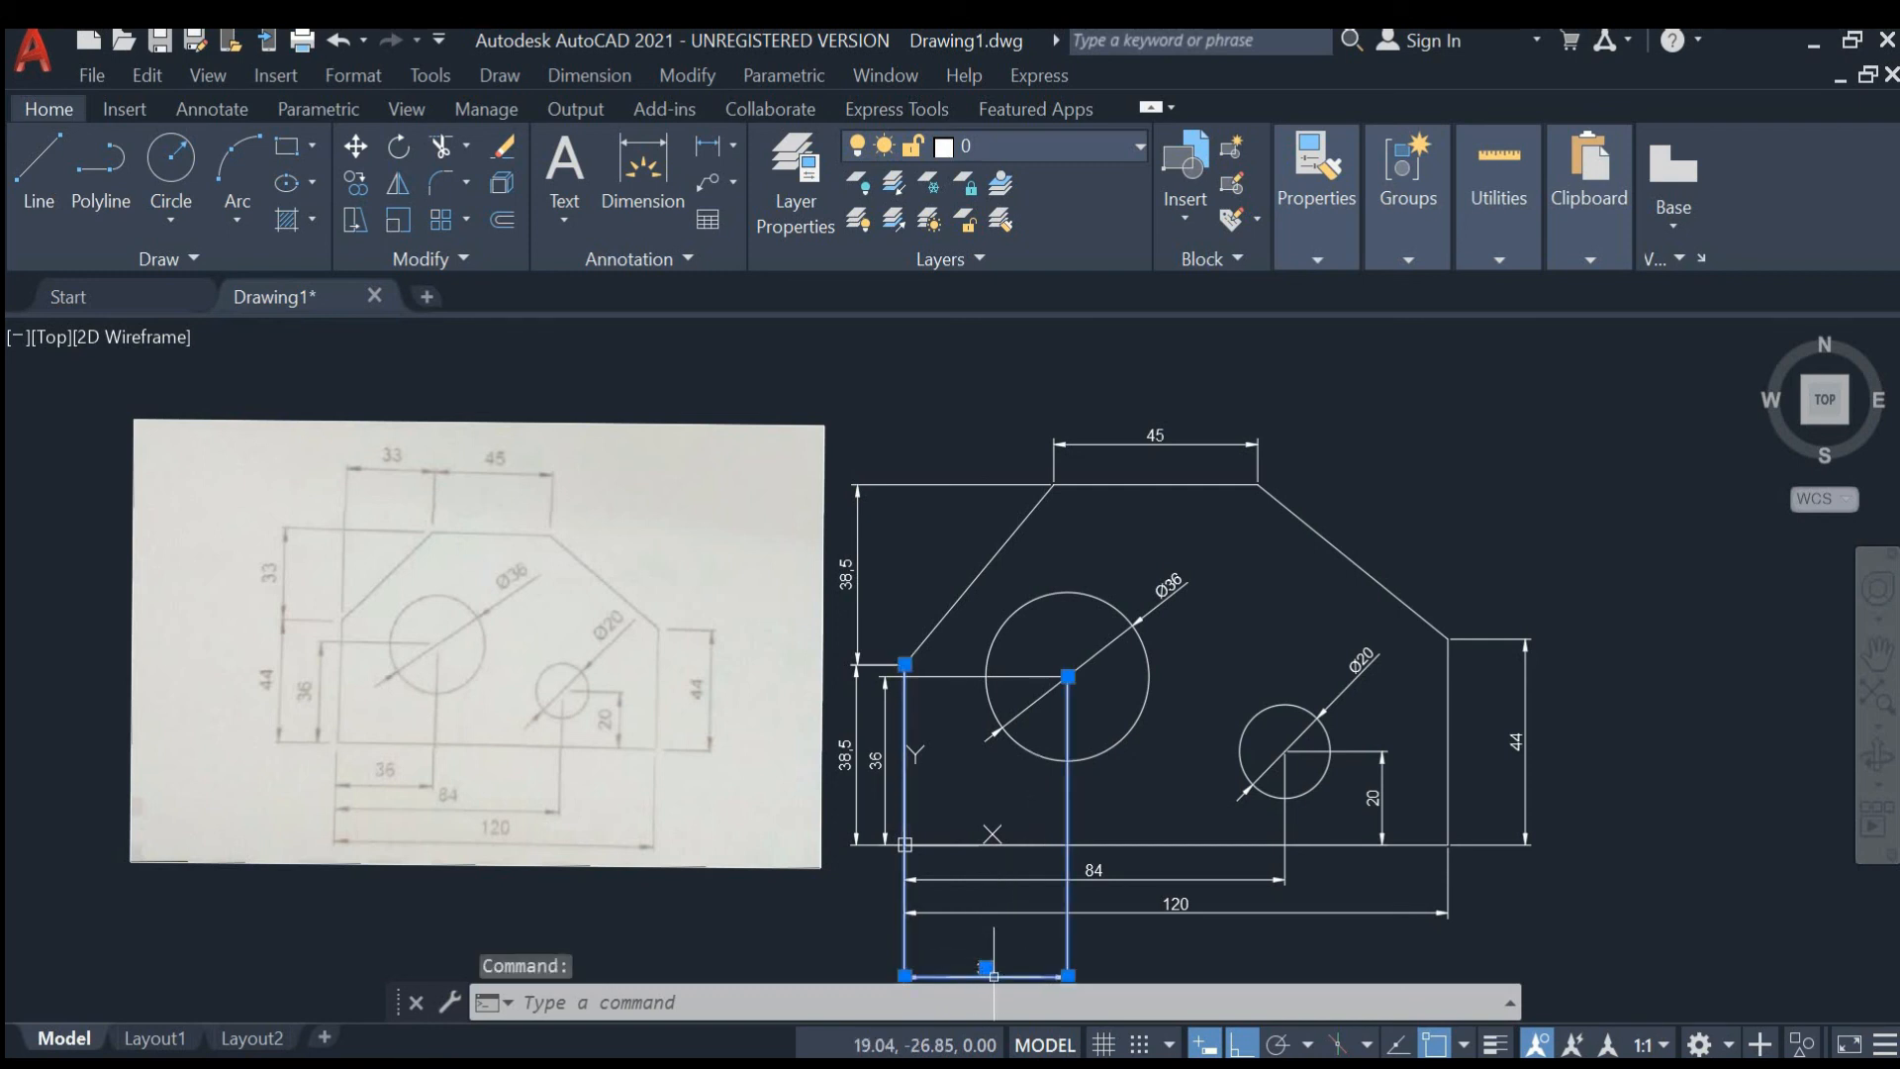
pyautogui.click(985, 968)
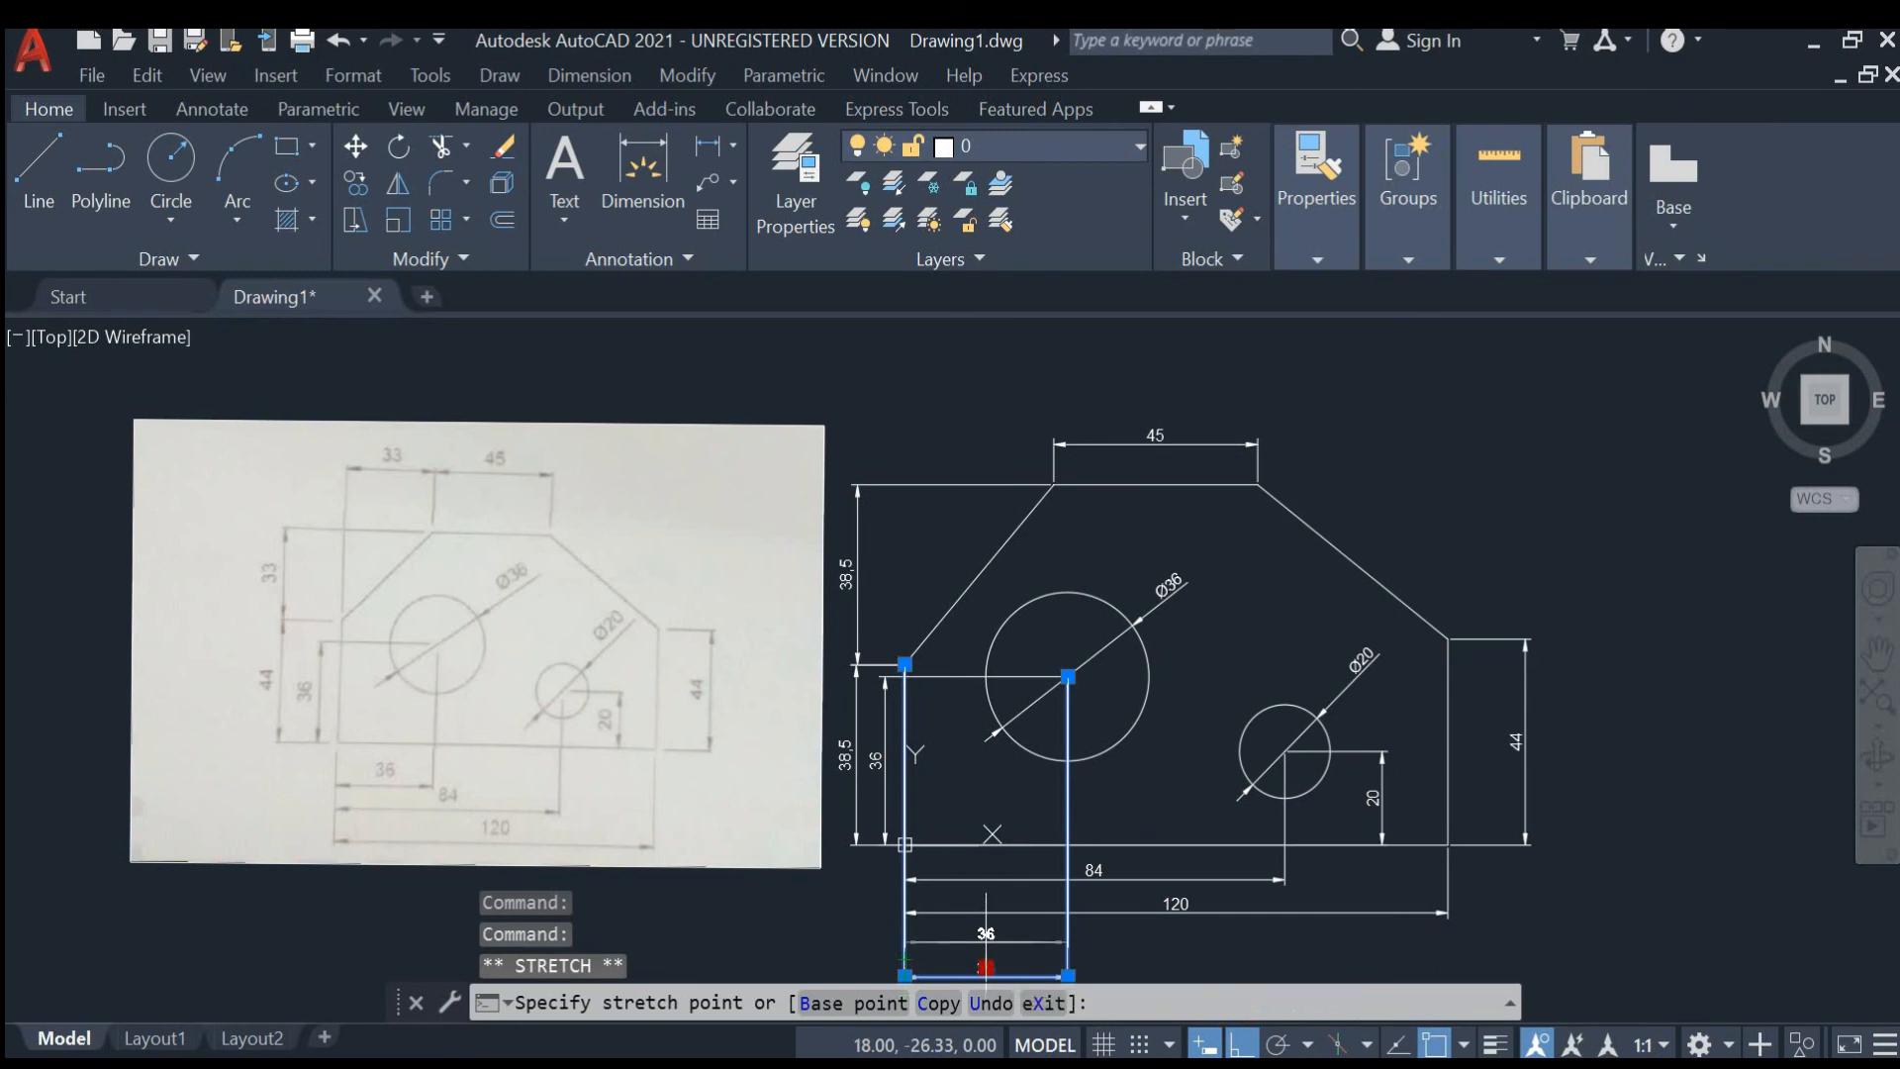
pyautogui.press('Escape')
pyautogui.press('Escape')
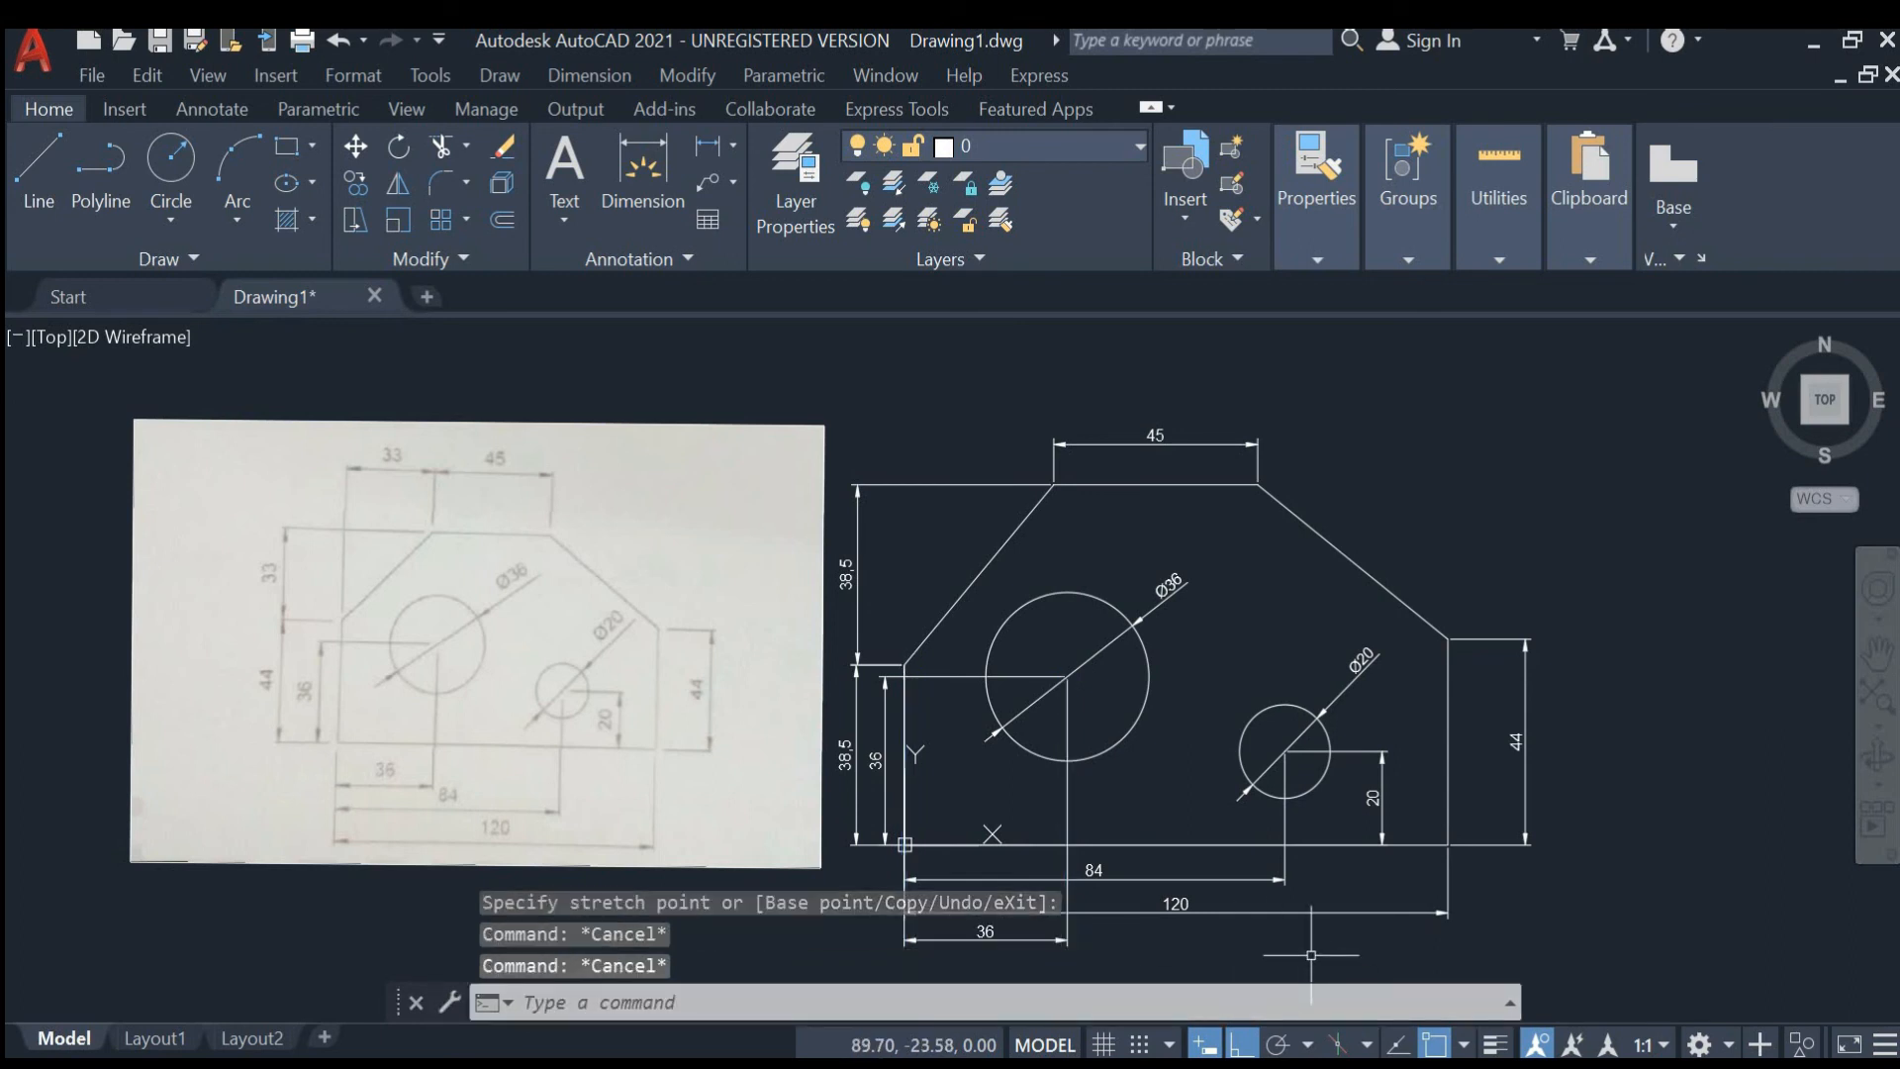